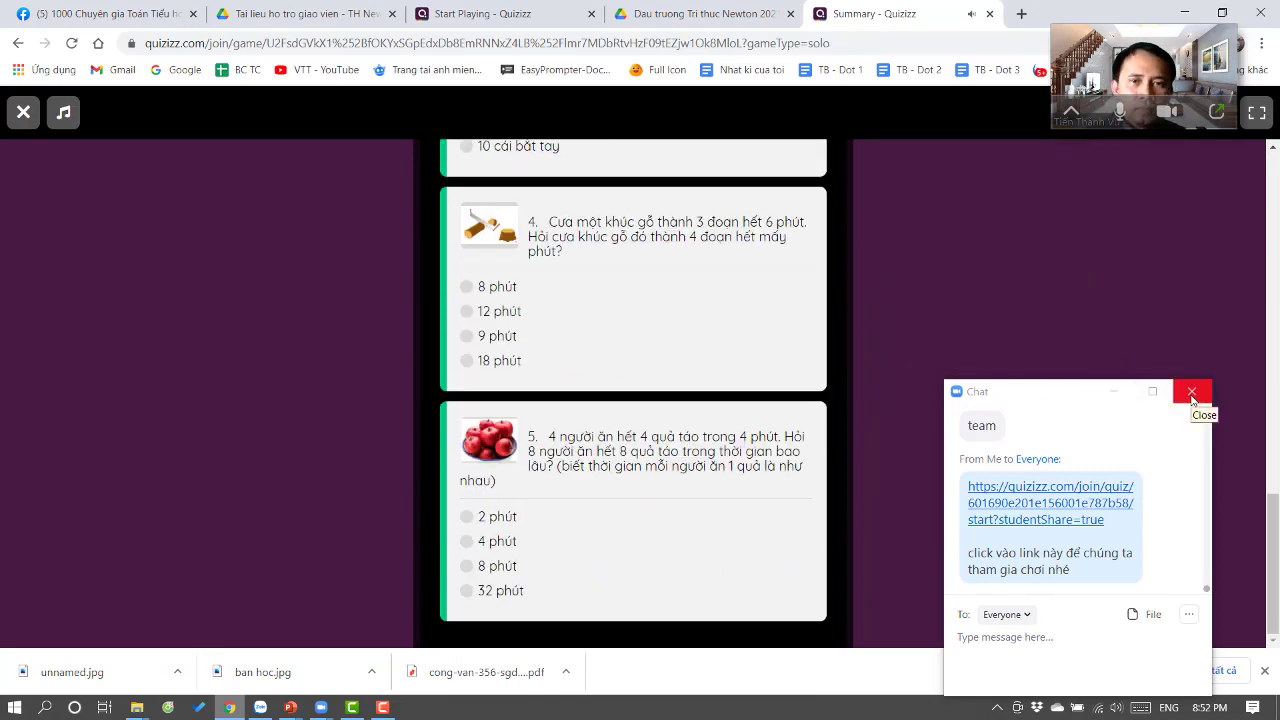
Step: Exit the finished quiz's summary to return to the Quizizz student home page
{"action": "left_click", "coordinate": [23, 112]}
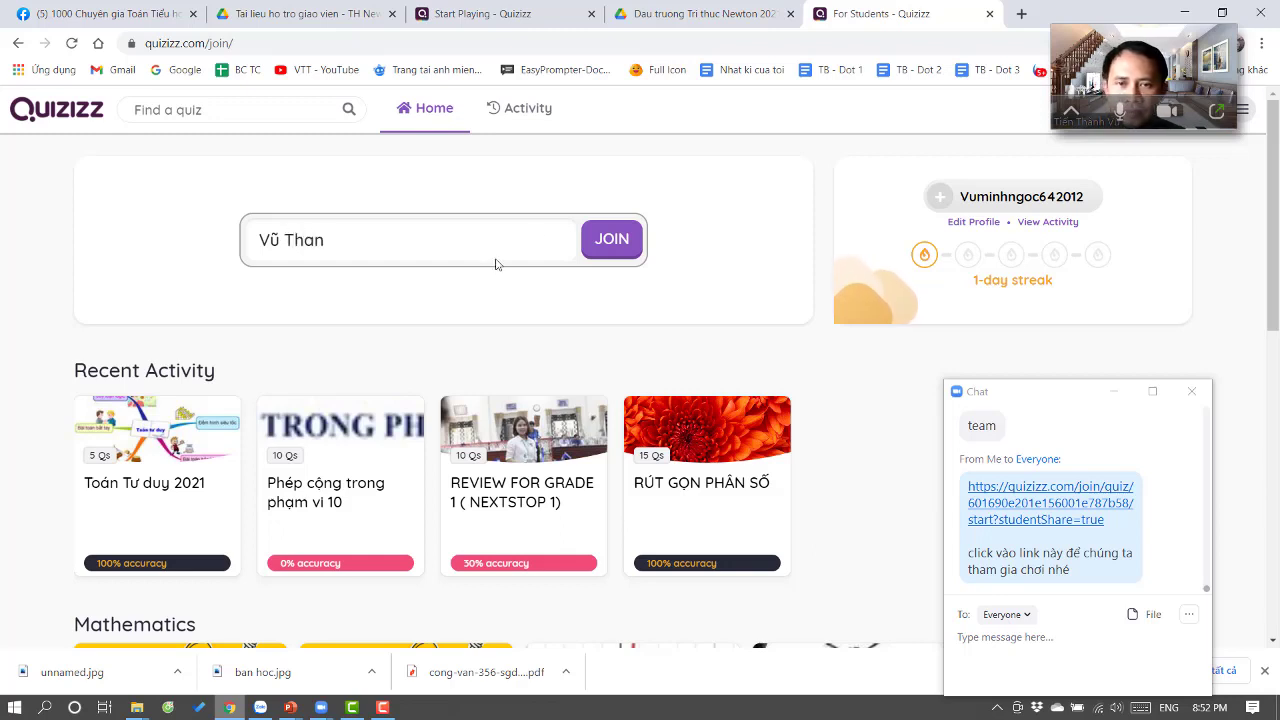
Step: Try to join a game with a person's name entered as the join code, and clear the entry
{"action": "key", "text": "Return"}
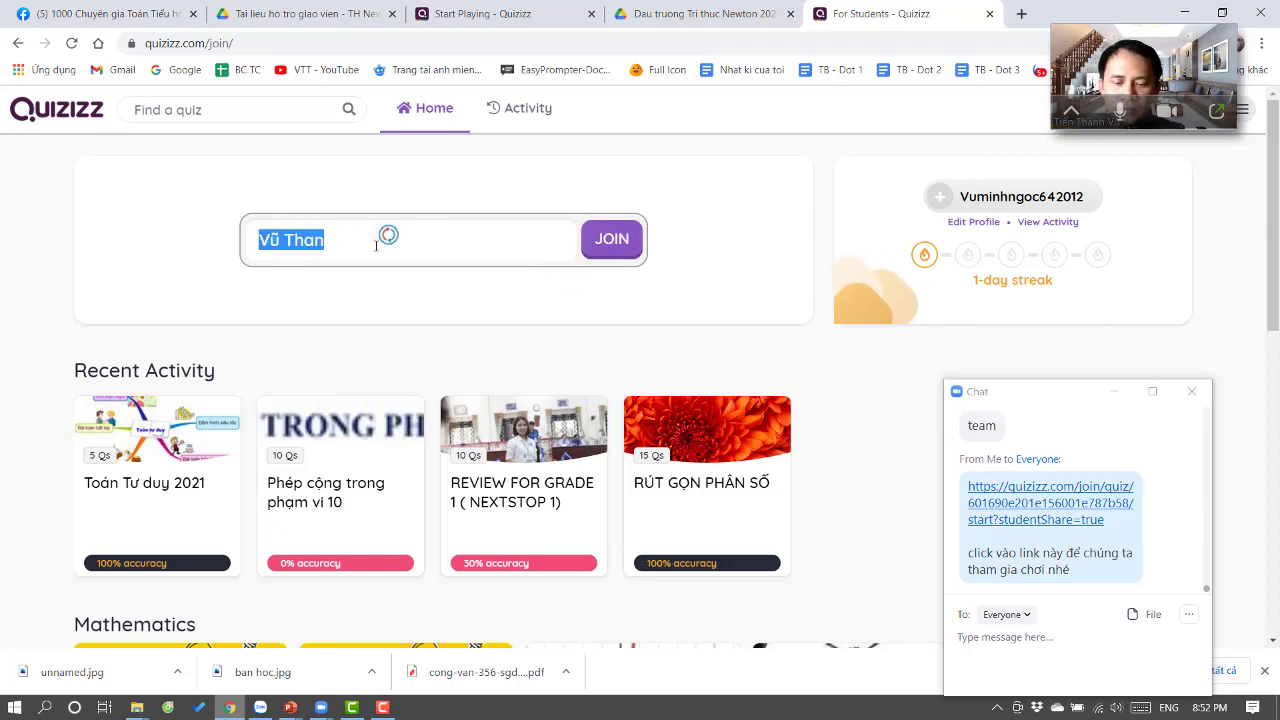
{"action": "left_click", "coordinate": [613, 259]}
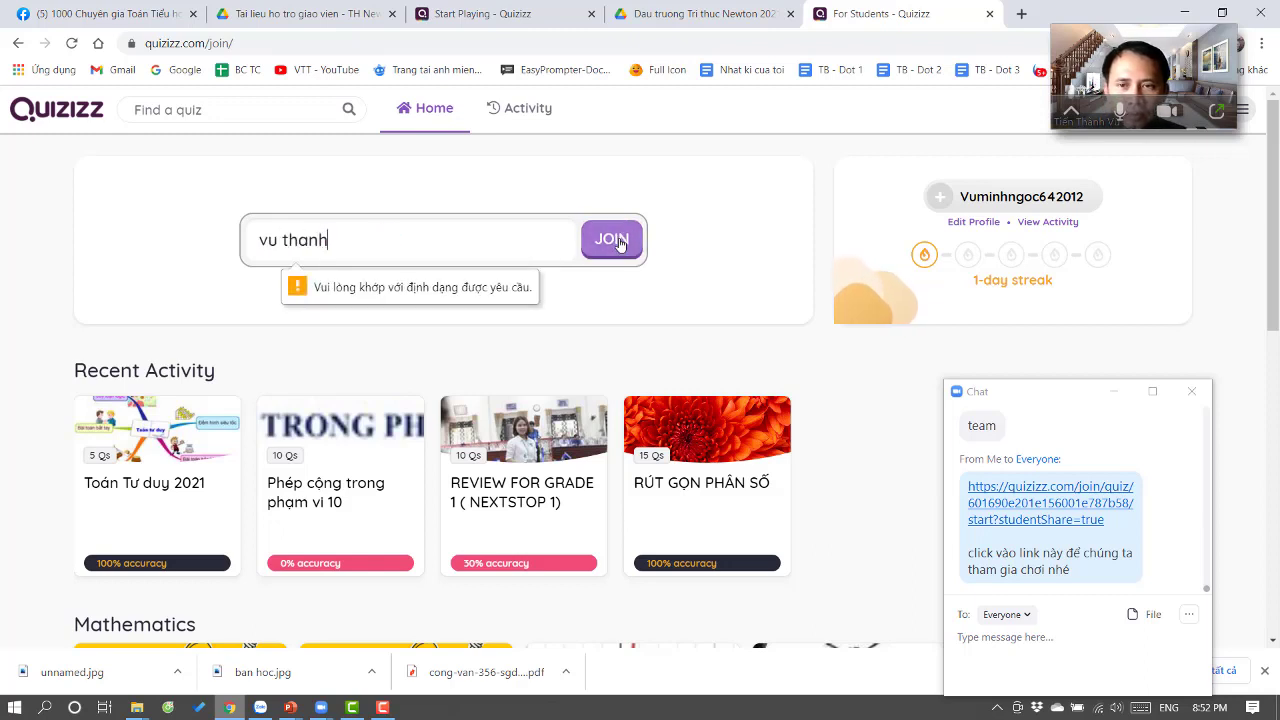
{"action": "double_click", "coordinate": [473, 234]}
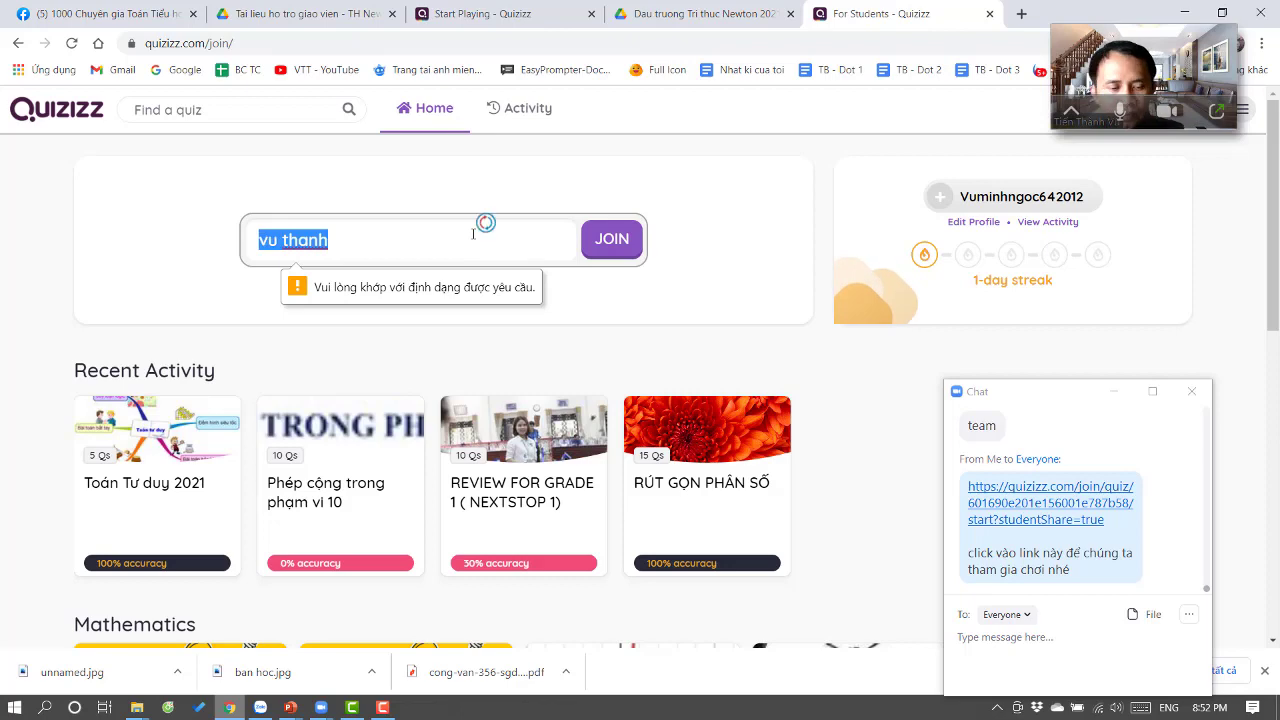
{"action": "key", "text": "BackSpace"}
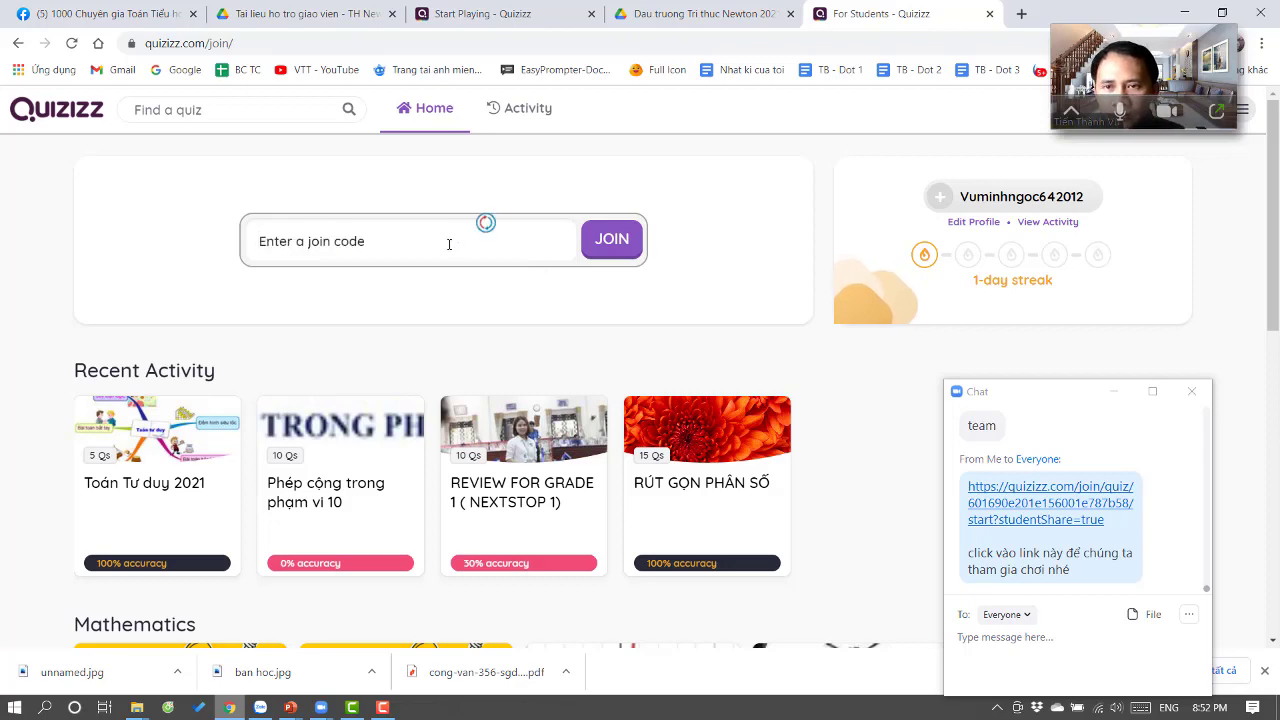
Step: Open the Toán Tư duy 2021 quiz from the recent activity
{"action": "scroll", "coordinate": [789, 287], "scroll_direction": "down", "scroll_amount": 2}
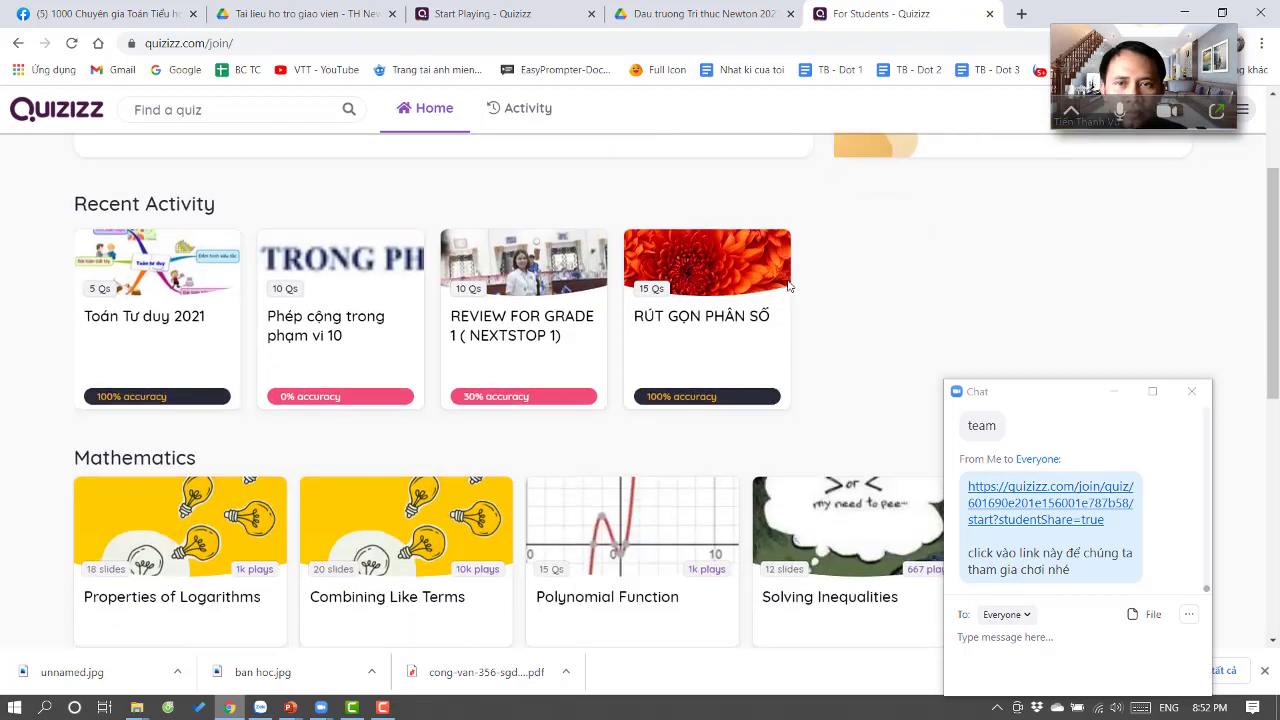
{"action": "scroll", "coordinate": [789, 287], "scroll_direction": "up", "scroll_amount": 2}
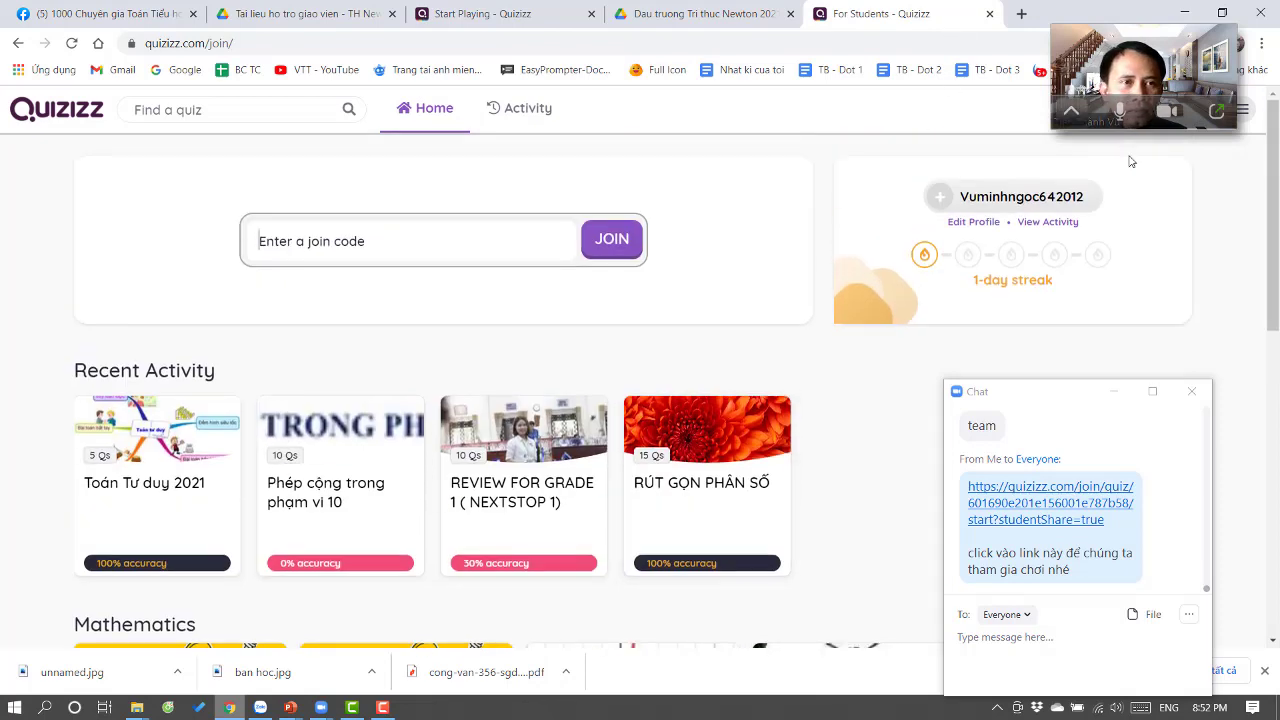
{"action": "left_click", "coordinate": [171, 512]}
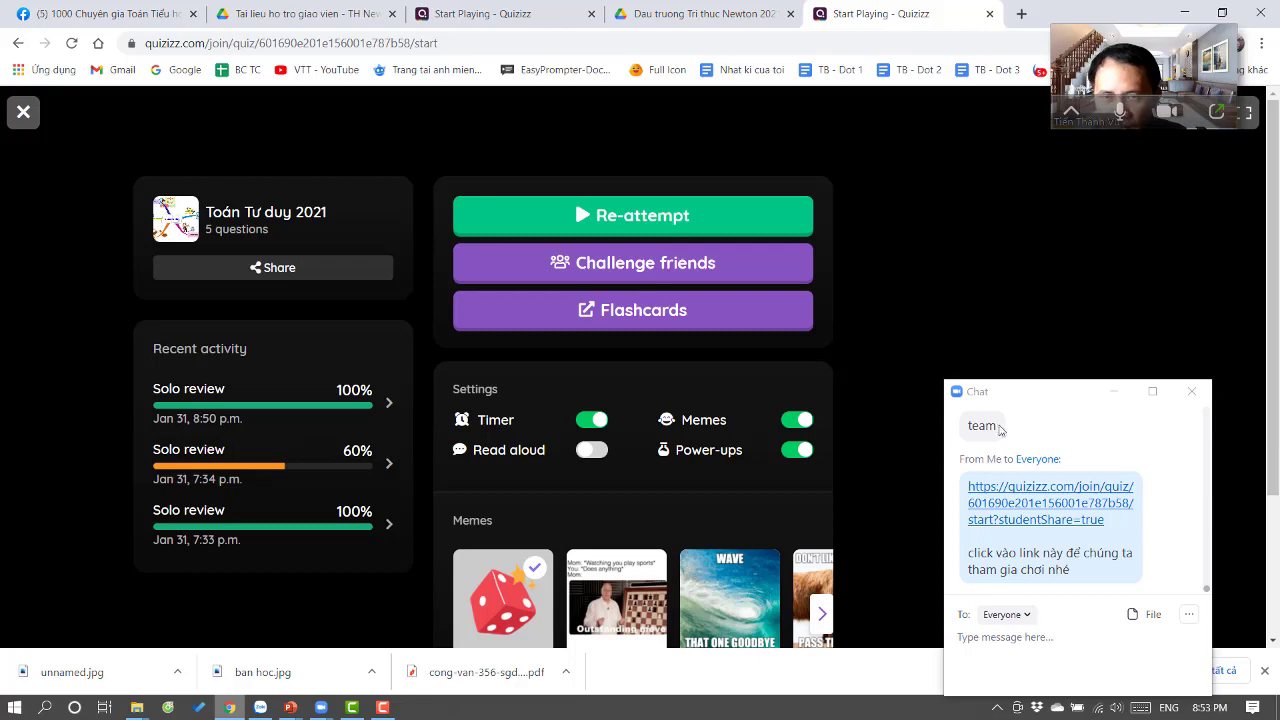
Step: Switch to the Zoom meeting and move the chat window up over the participants list
{"action": "left_click", "coordinate": [1217, 107]}
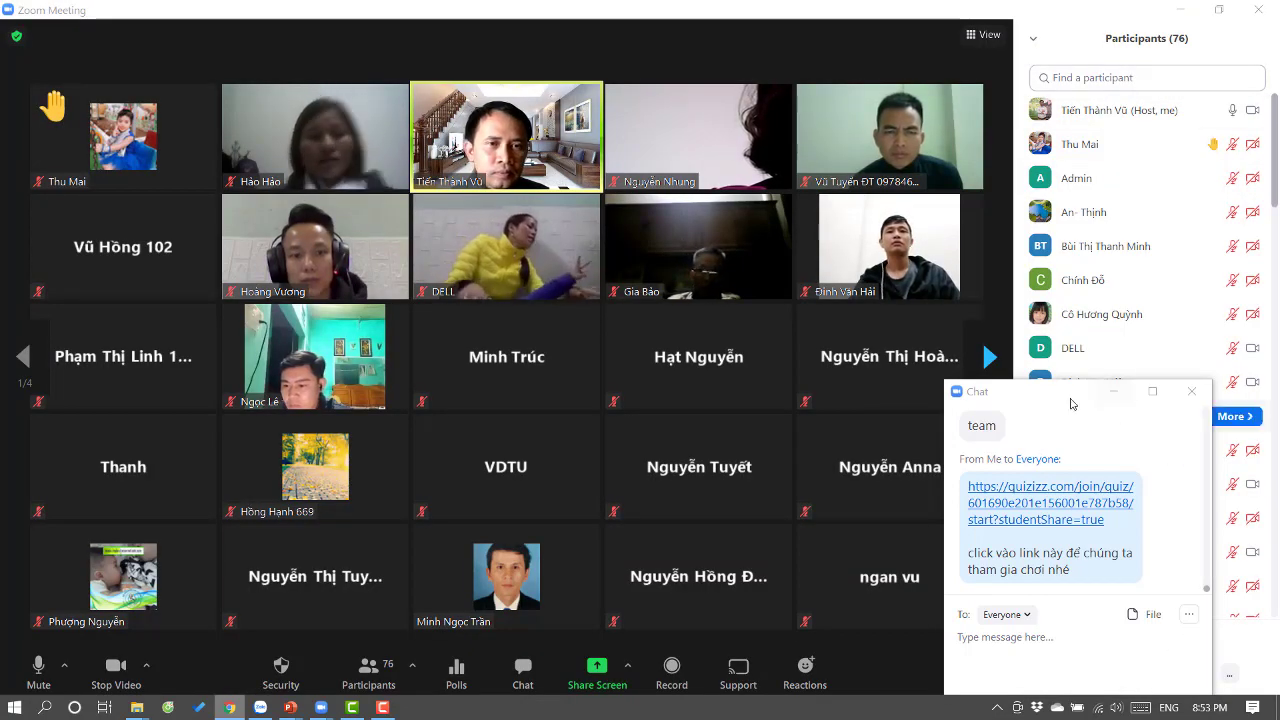
{"action": "left_click_drag", "start_coordinate": [1113, 405], "coordinate": [1135, 60]}
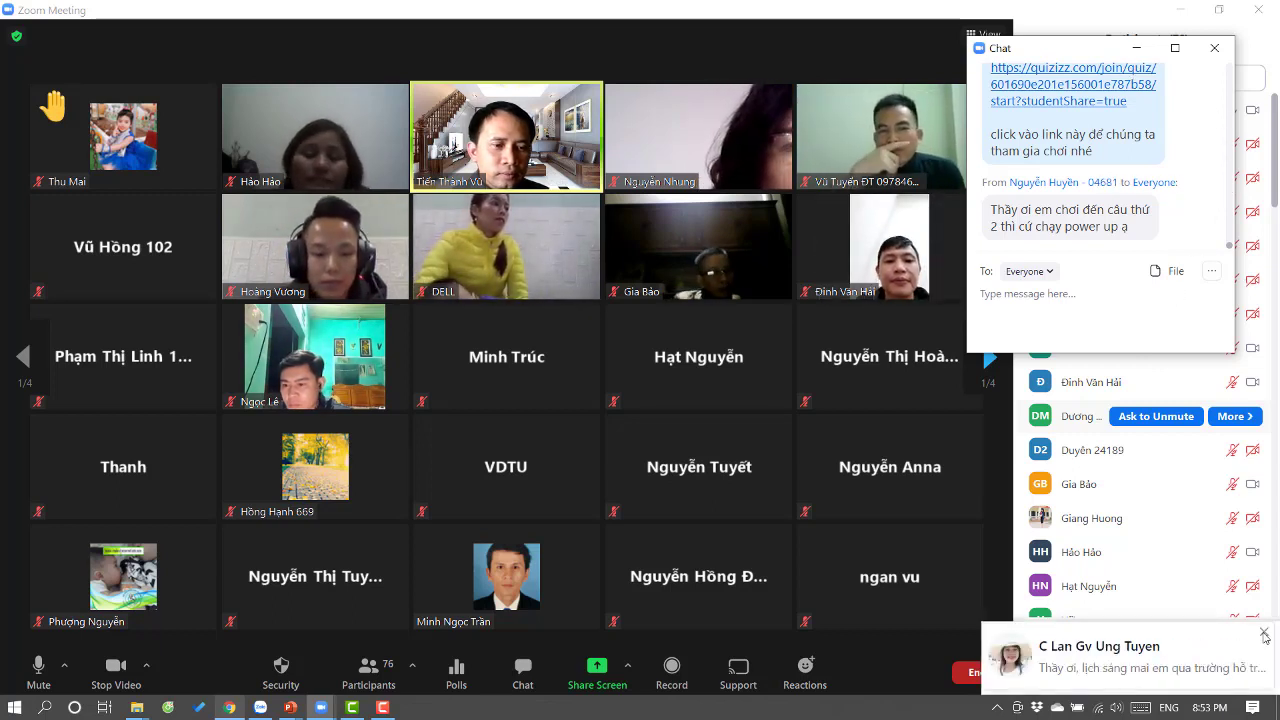
Step: Open the incoming Zalo message, reply "đúng rồi em" and "8h em nhé", and return to the Zoom meeting
{"action": "left_click", "coordinate": [1130, 660]}
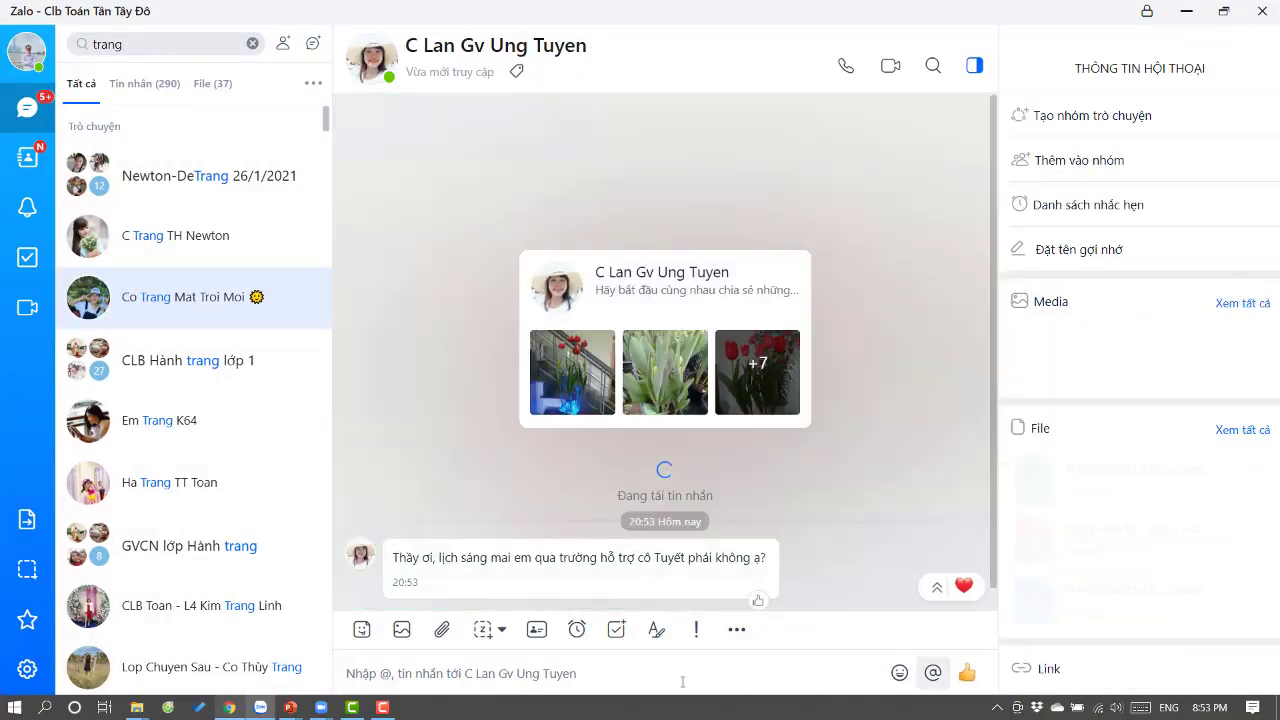
{"action": "type", "text": "đúng rồi em"}
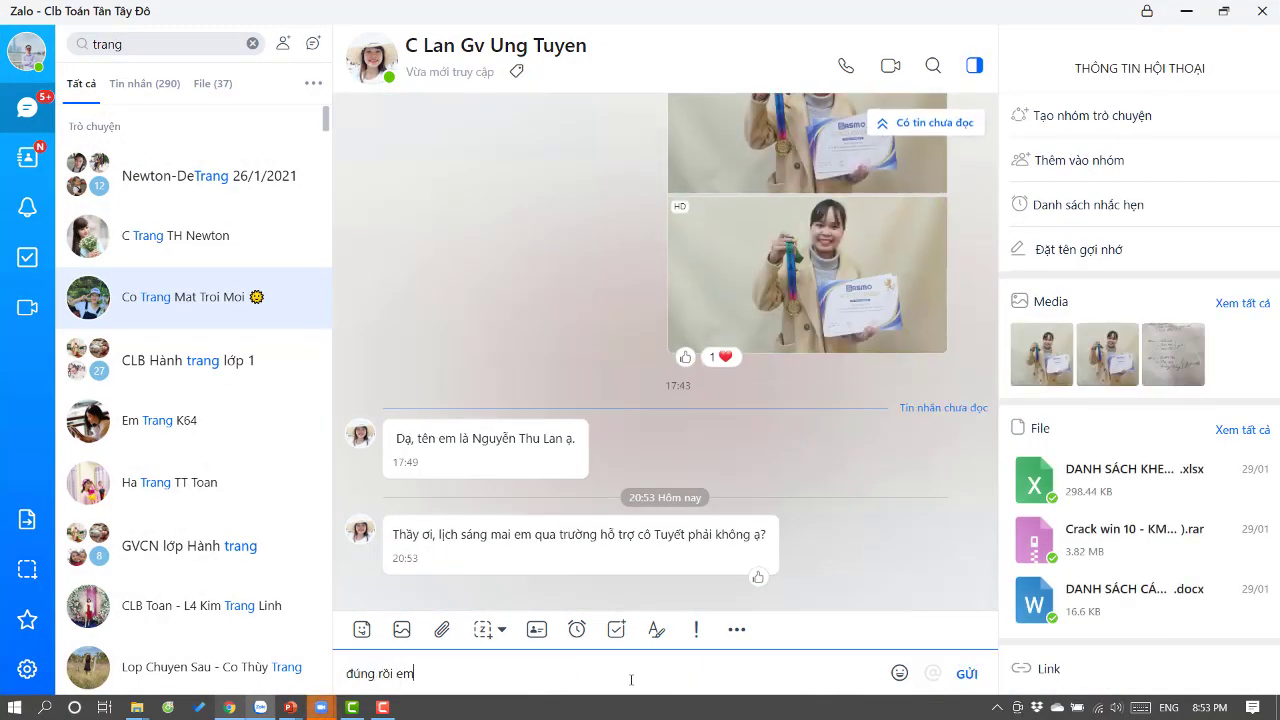
{"action": "key", "text": "Return"}
{"action": "type", "text": "8h em nhé"}
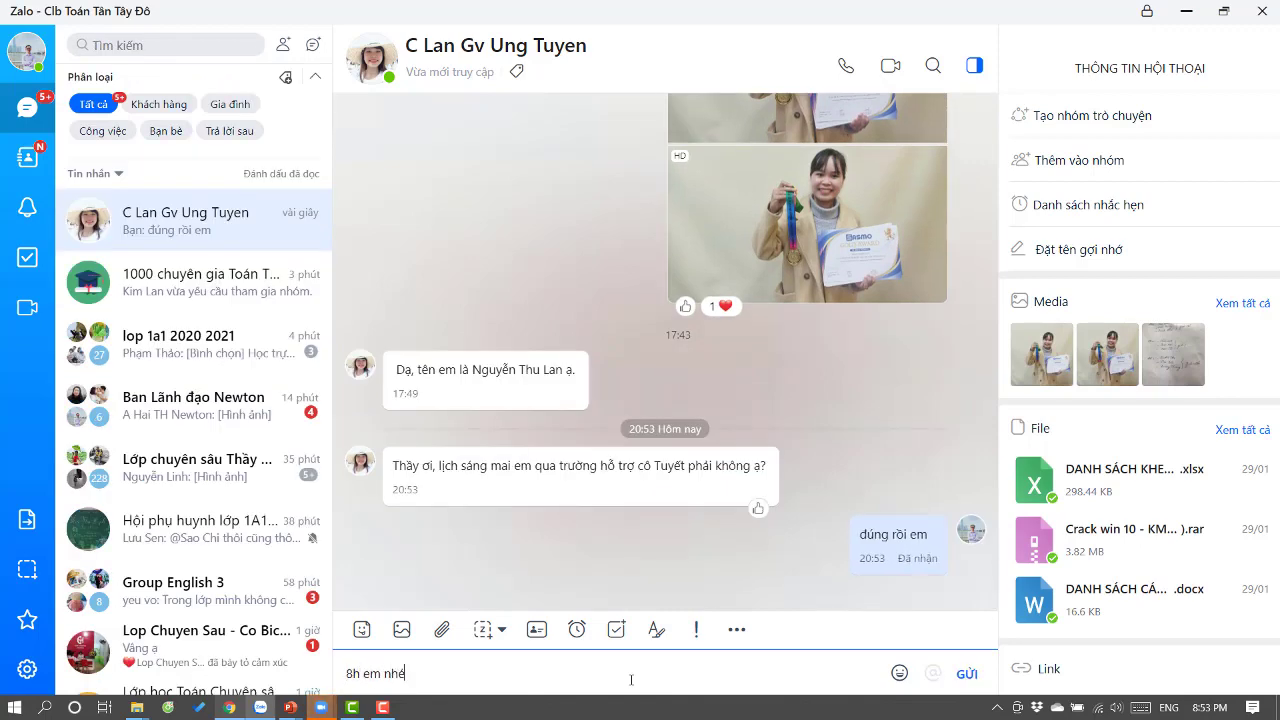
{"action": "key", "text": "Return"}
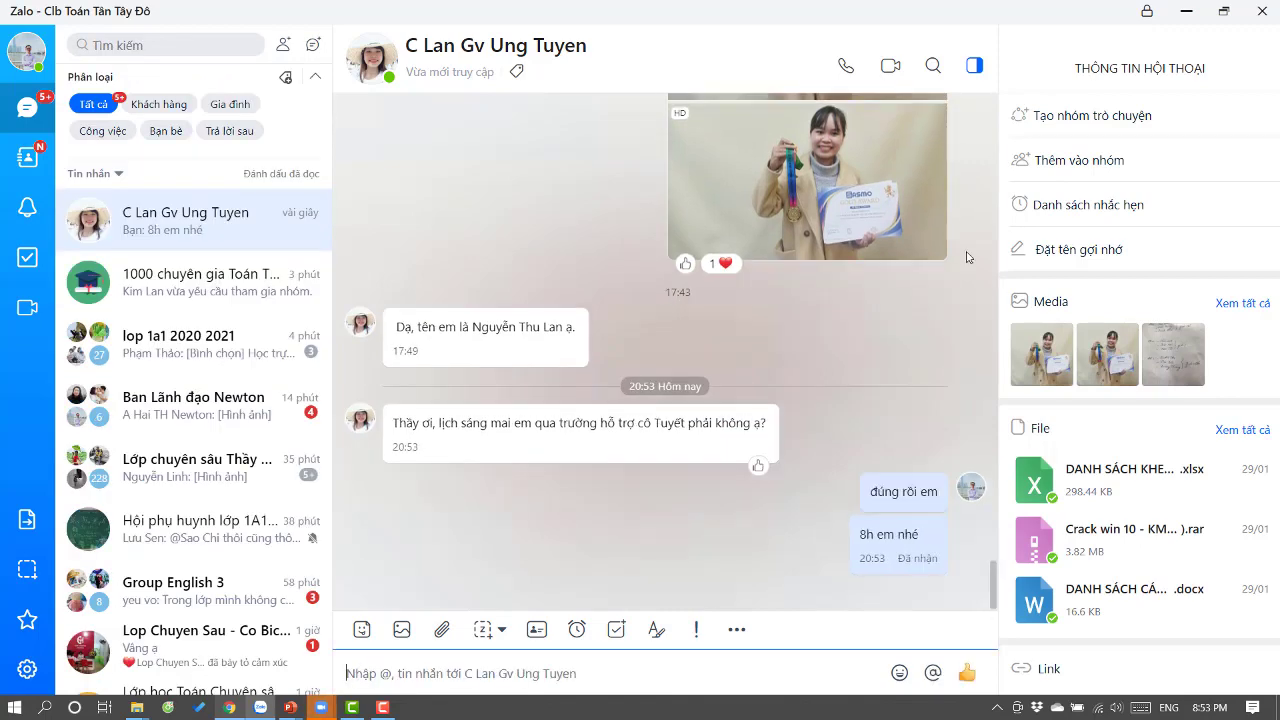
{"action": "left_click", "coordinate": [1186, 11]}
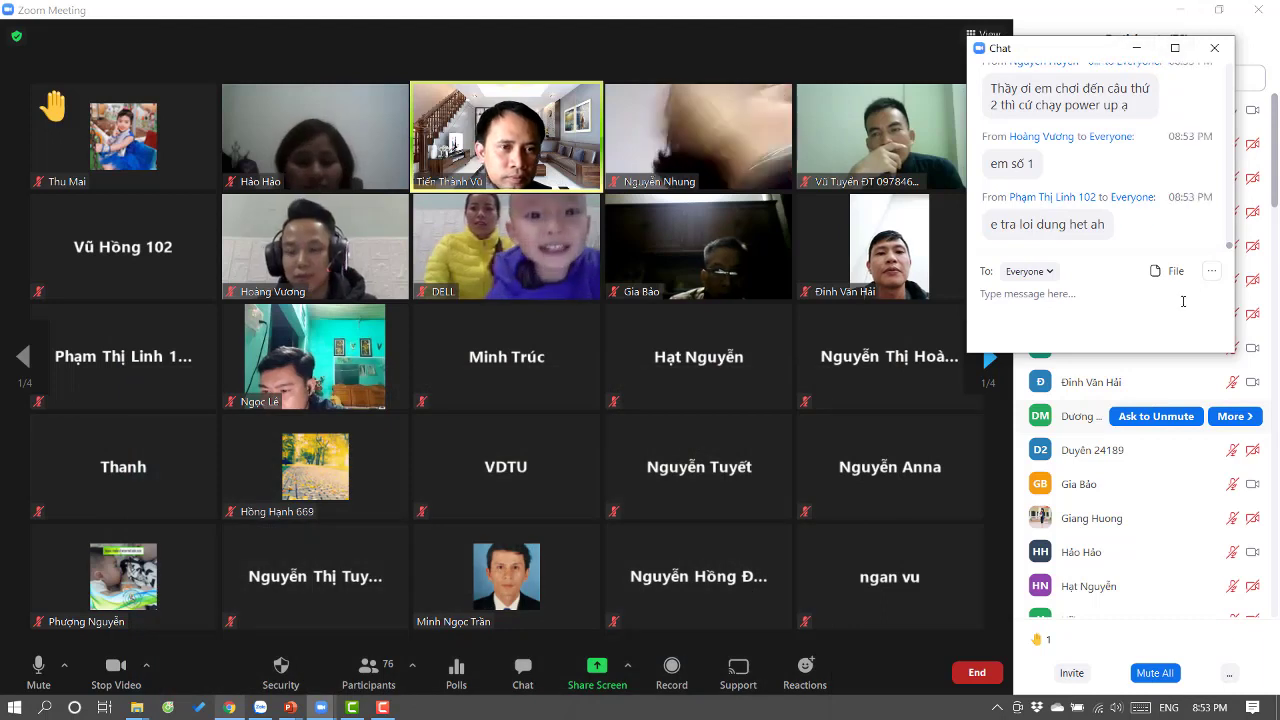
Step: Read through the participants' messages about the quiz in the meeting chat
{"action": "scroll", "coordinate": [1093, 200], "scroll_direction": "up", "scroll_amount": 1}
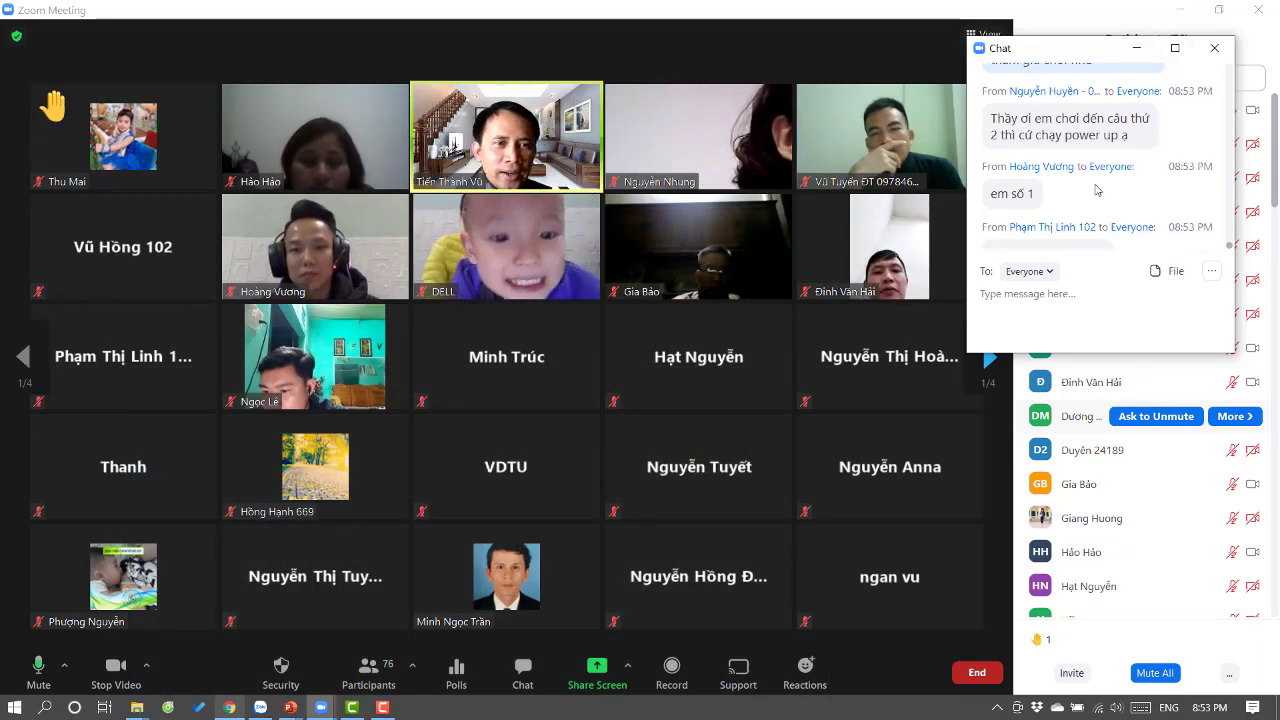
{"action": "scroll", "coordinate": [1097, 190], "scroll_direction": "down", "scroll_amount": 1}
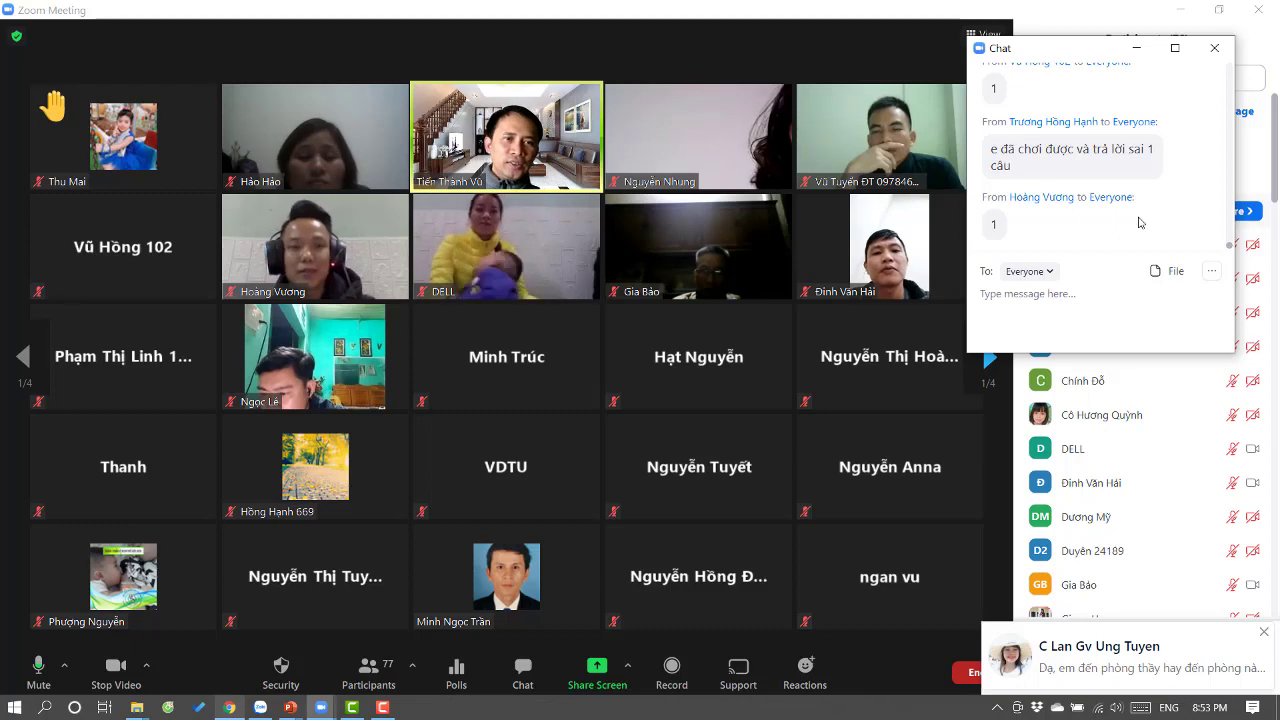
{"action": "scroll", "coordinate": [1139, 222], "scroll_direction": "up", "scroll_amount": 2}
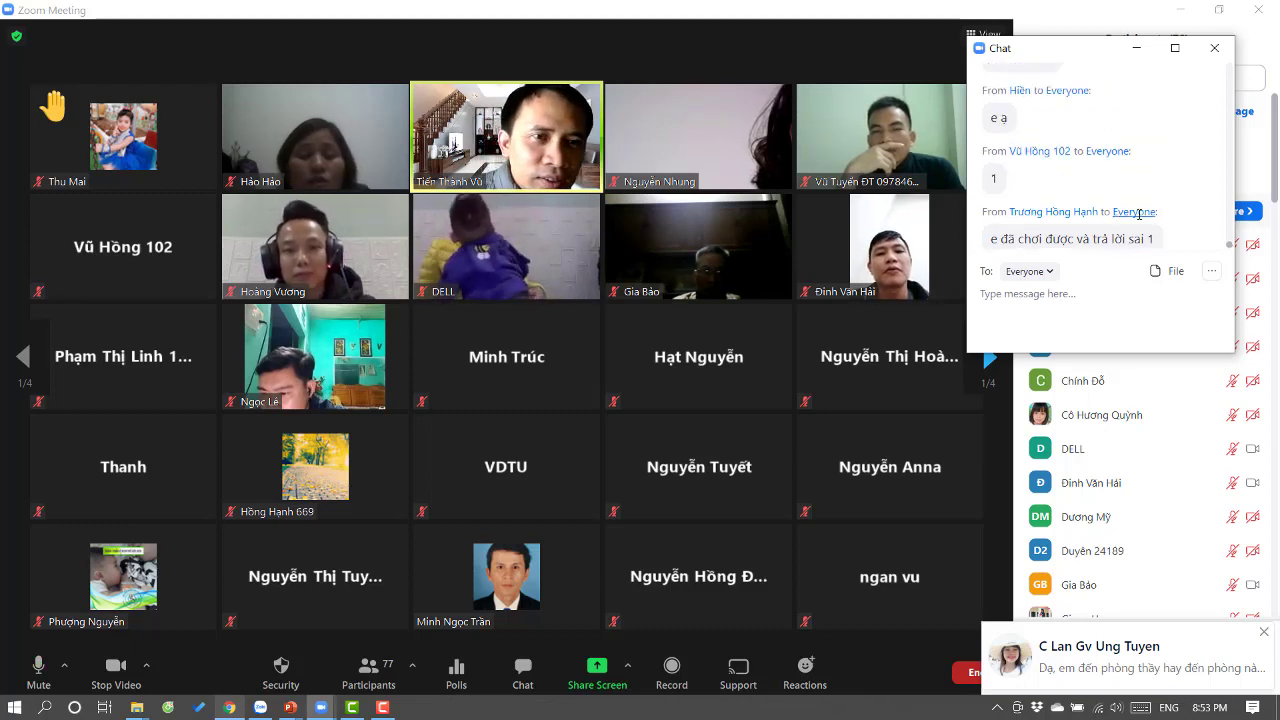
{"action": "scroll", "coordinate": [1139, 214], "scroll_direction": "up", "scroll_amount": 1}
{"action": "scroll", "coordinate": [1139, 214], "scroll_direction": "down", "scroll_amount": 1}
{"action": "scroll", "coordinate": [1139, 214], "scroll_direction": "down", "scroll_amount": 4}
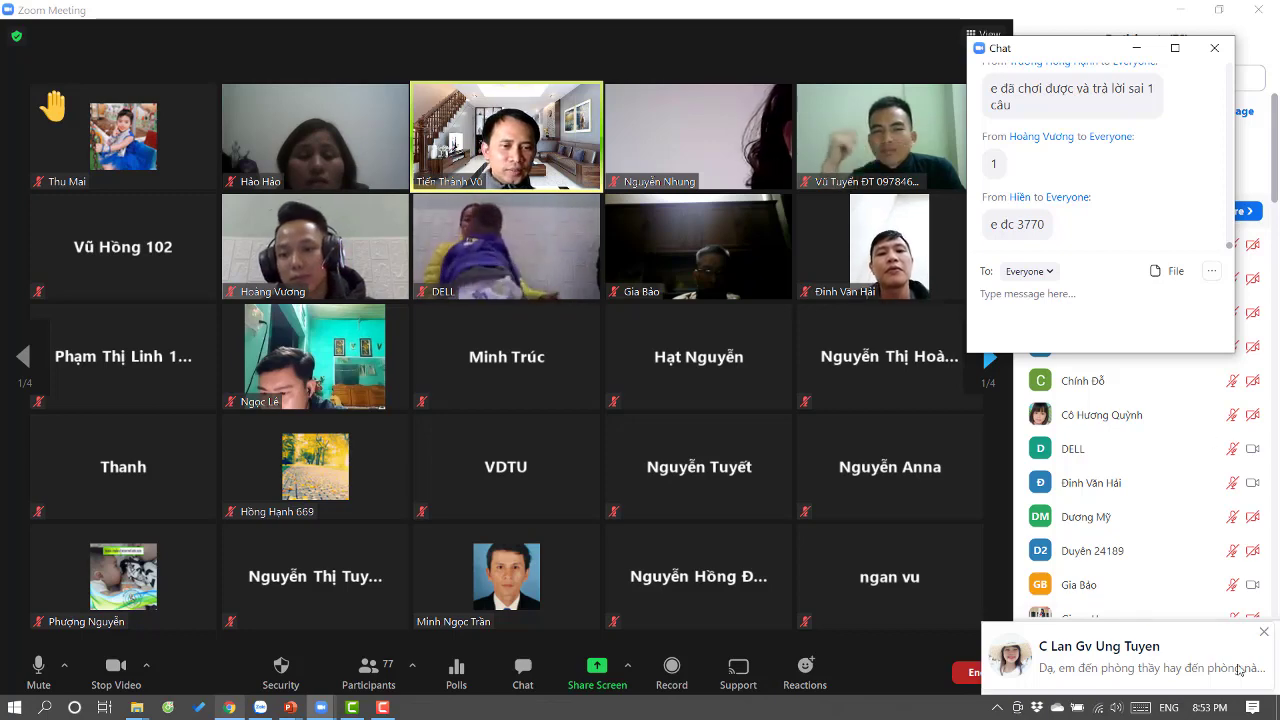
Step: Open the follow-up Zalo message, reply "lên phòng thầy nhé", and return to the Zoom meeting
{"action": "left_click", "coordinate": [1130, 657]}
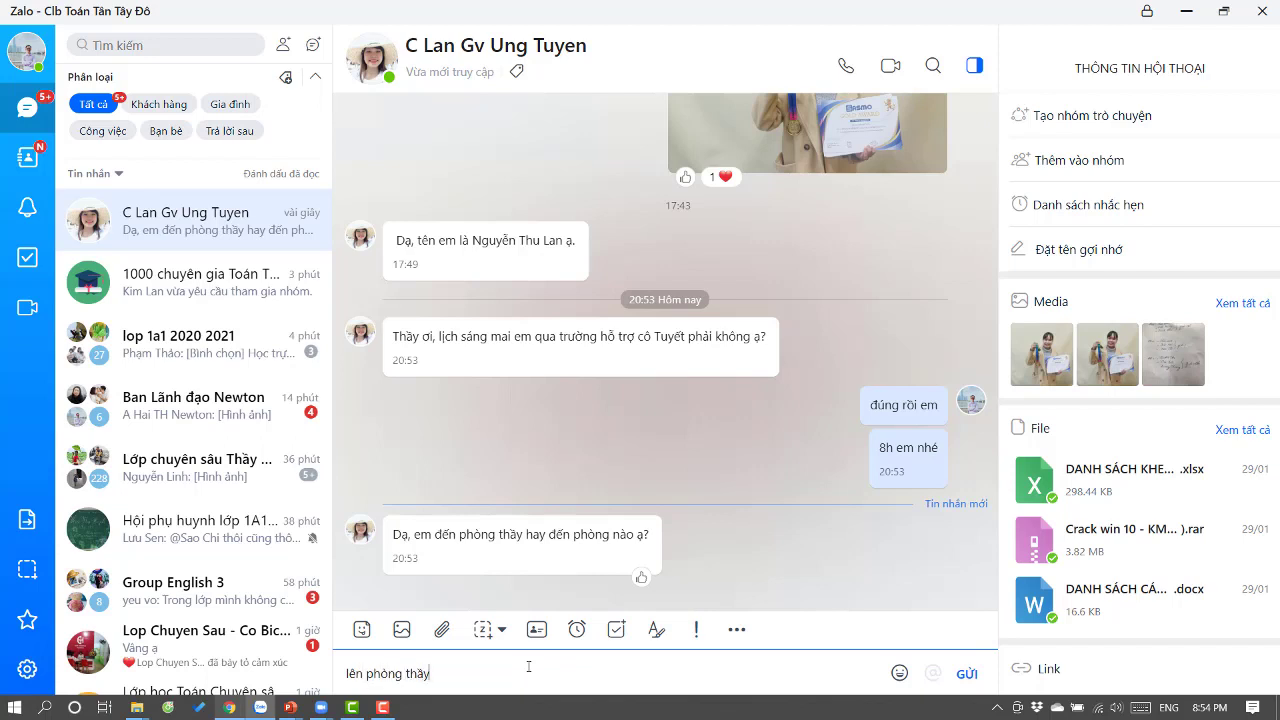
{"action": "key", "text": "Return"}
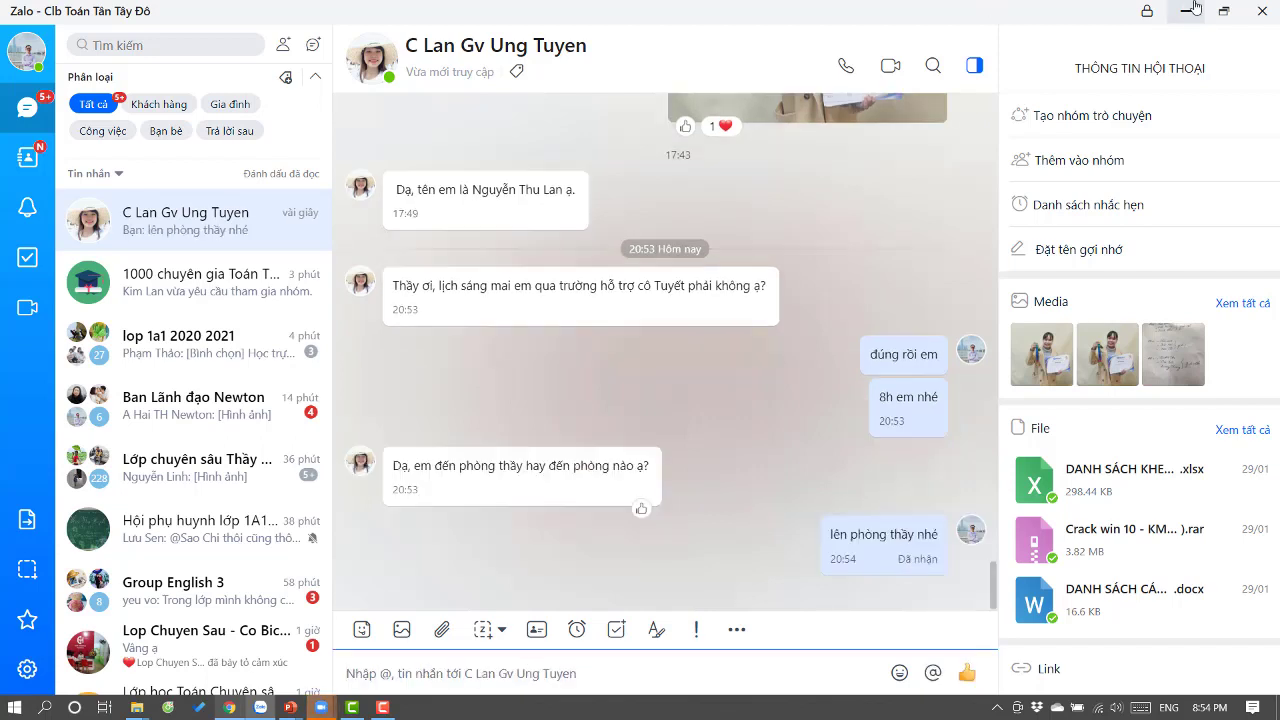
{"action": "left_click", "coordinate": [1190, 10]}
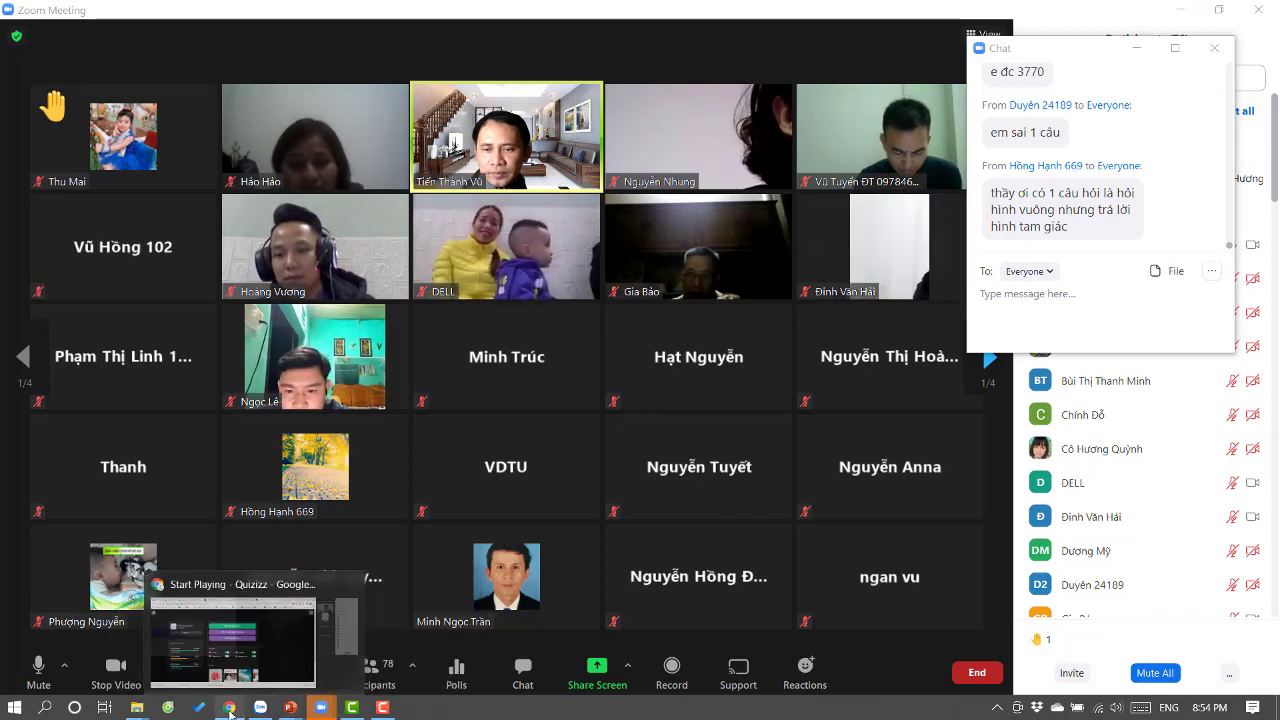
Step: Switch to Chrome and copy the shareable link of the Toán Tư duy 2021 quiz
{"action": "left_click", "coordinate": [190, 640]}
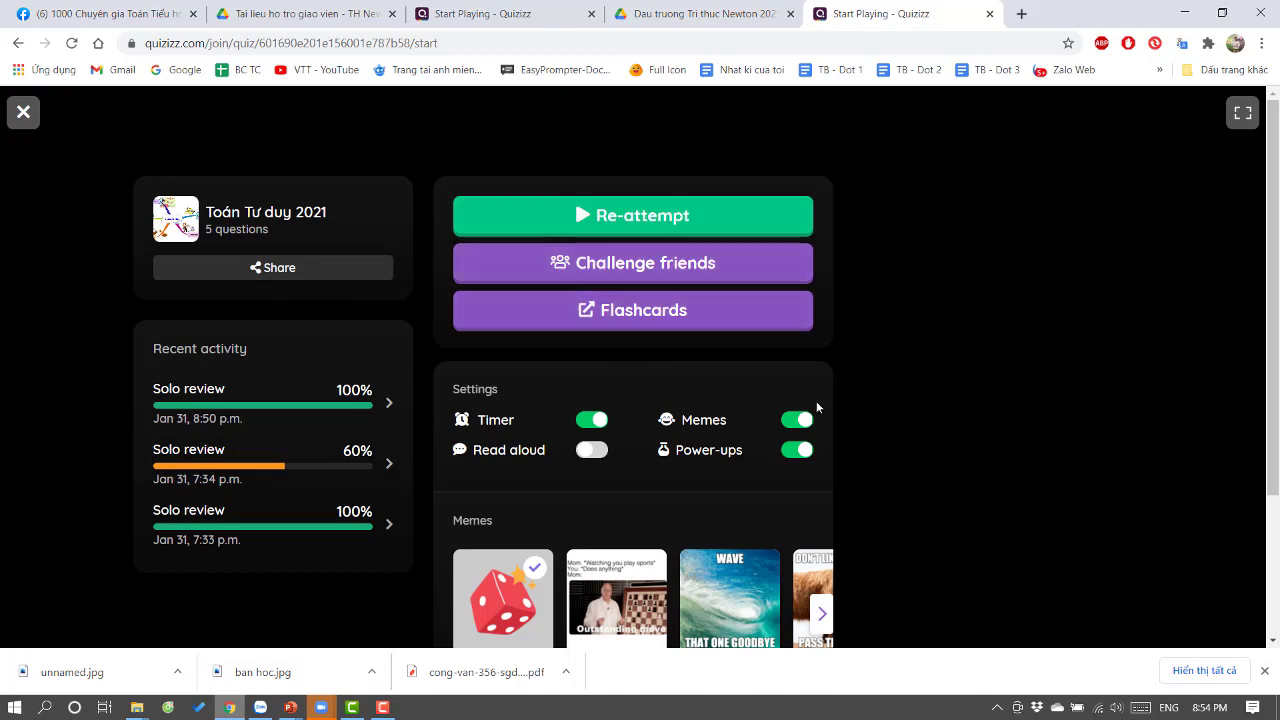
{"action": "scroll", "coordinate": [816, 401], "scroll_direction": "down", "scroll_amount": 2}
{"action": "scroll", "coordinate": [760, 338], "scroll_direction": "up", "scroll_amount": 2}
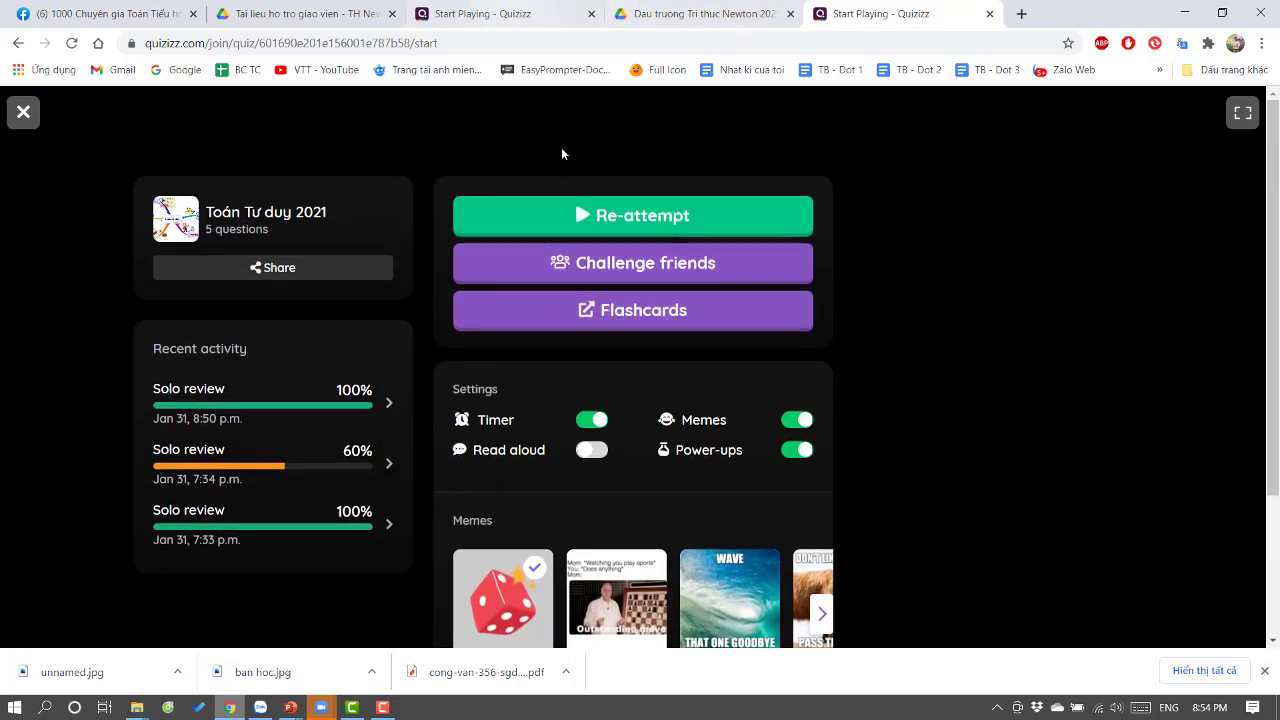
{"action": "left_click", "coordinate": [614, 246]}
{"action": "left_click", "coordinate": [246, 298]}
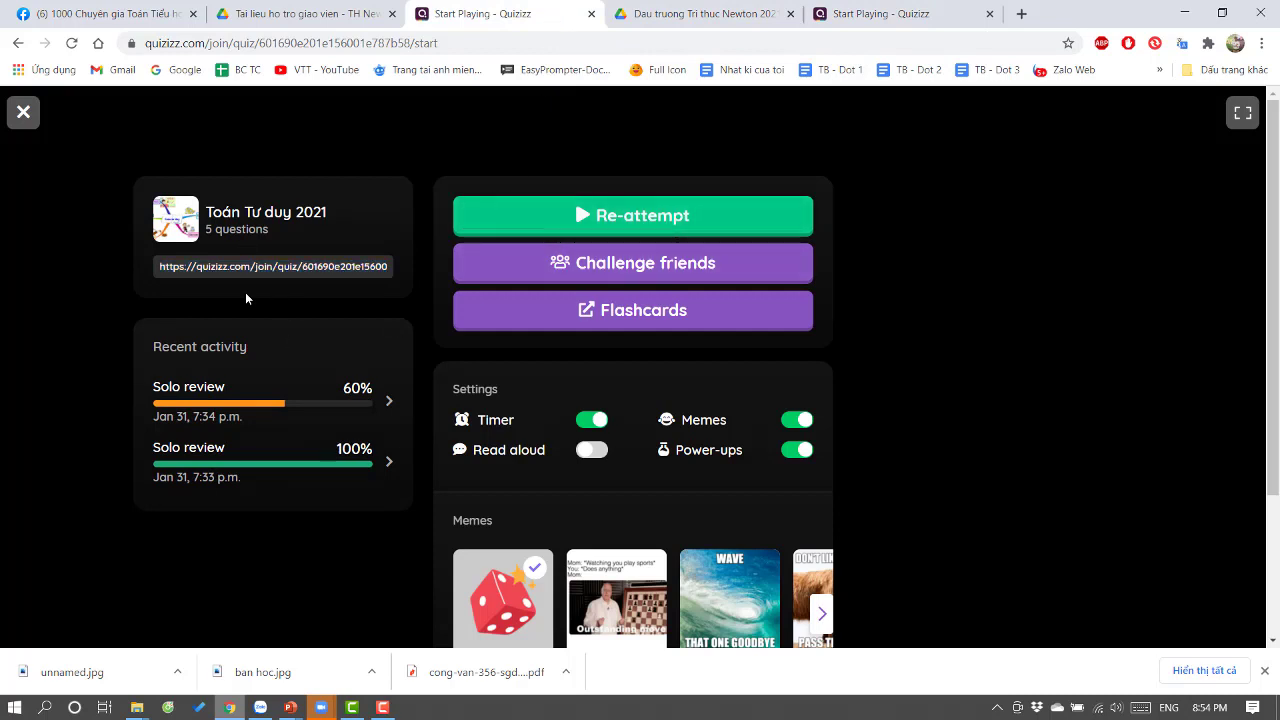
{"action": "left_click", "coordinate": [250, 266]}
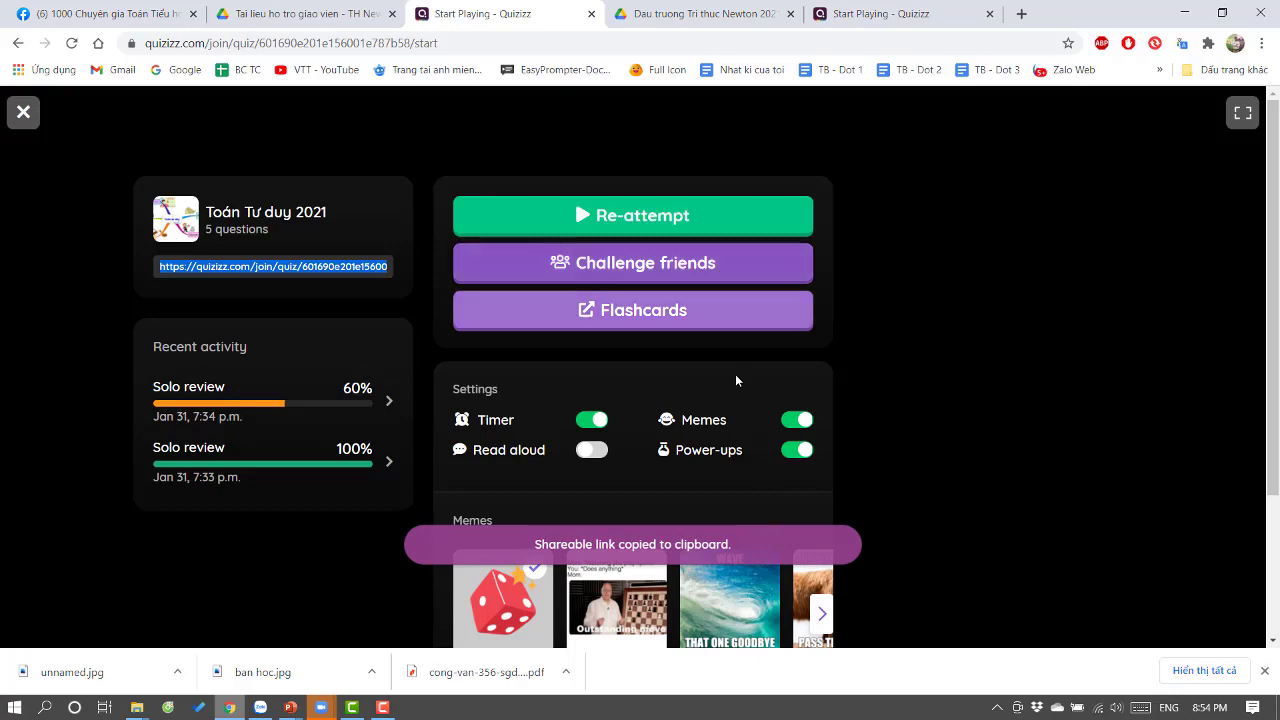
Step: Start a re-attempt of the Toán Tư duy 2021 quiz
{"action": "scroll", "coordinate": [776, 377], "scroll_direction": "down", "scroll_amount": 2}
{"action": "scroll", "coordinate": [776, 377], "scroll_direction": "up", "scroll_amount": 2}
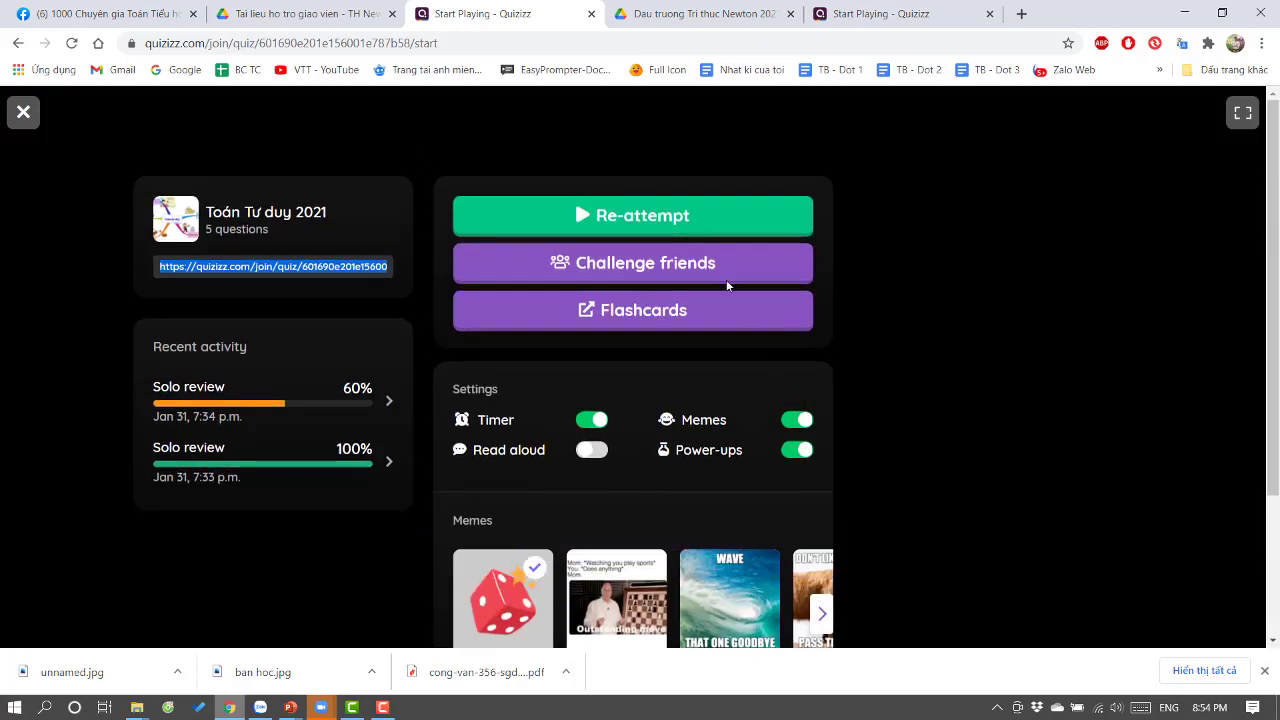
{"action": "left_click", "coordinate": [686, 220]}
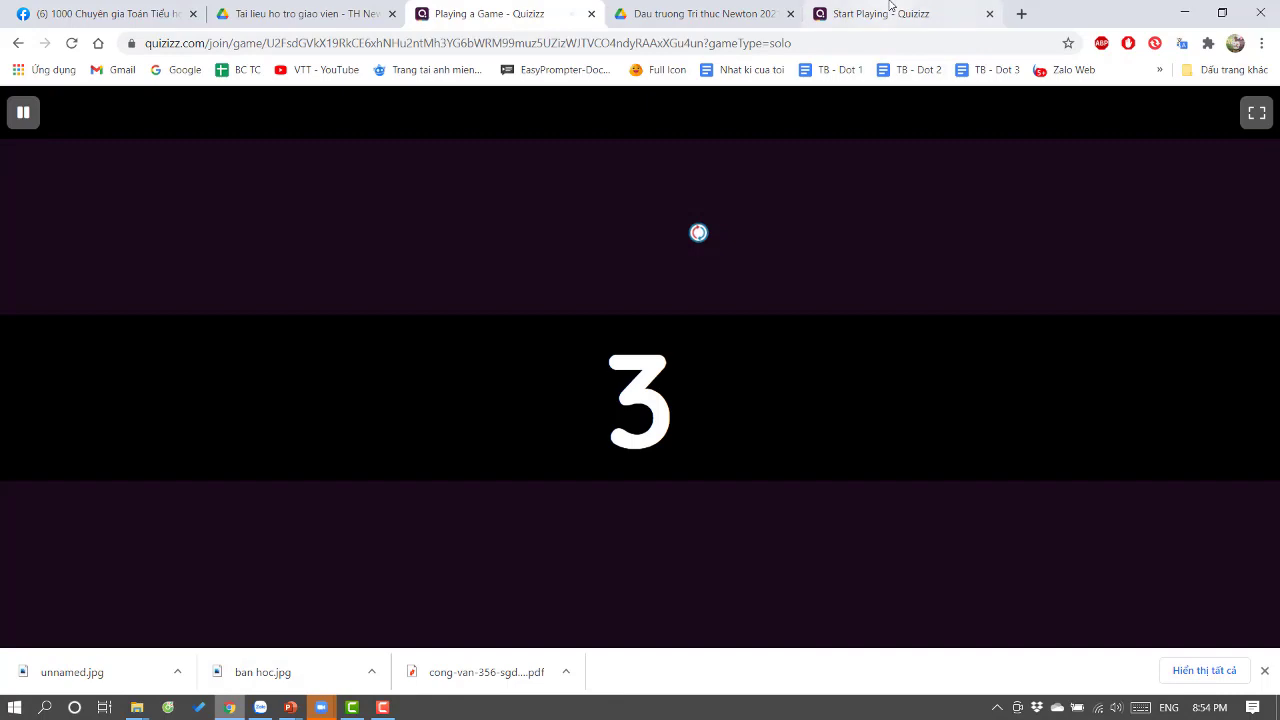
{"action": "left_click", "coordinate": [890, 8]}
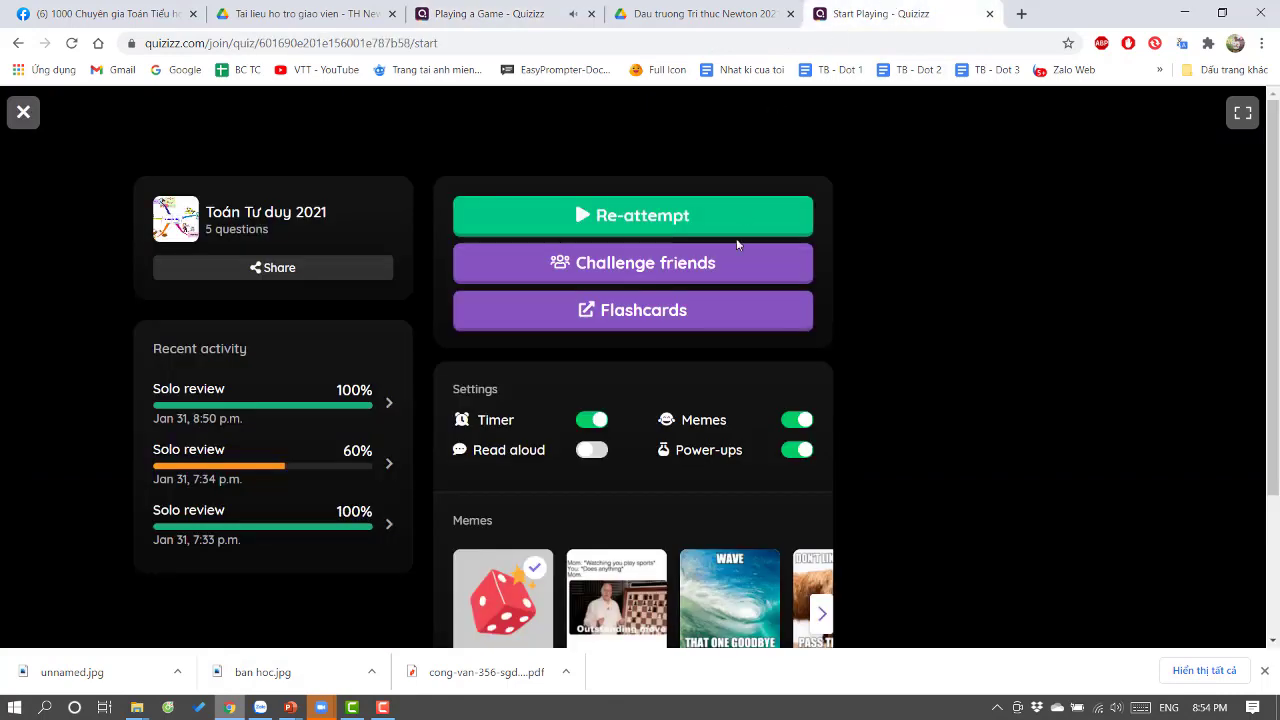
{"action": "left_click", "coordinate": [689, 8]}
{"action": "left_click", "coordinate": [575, 8]}
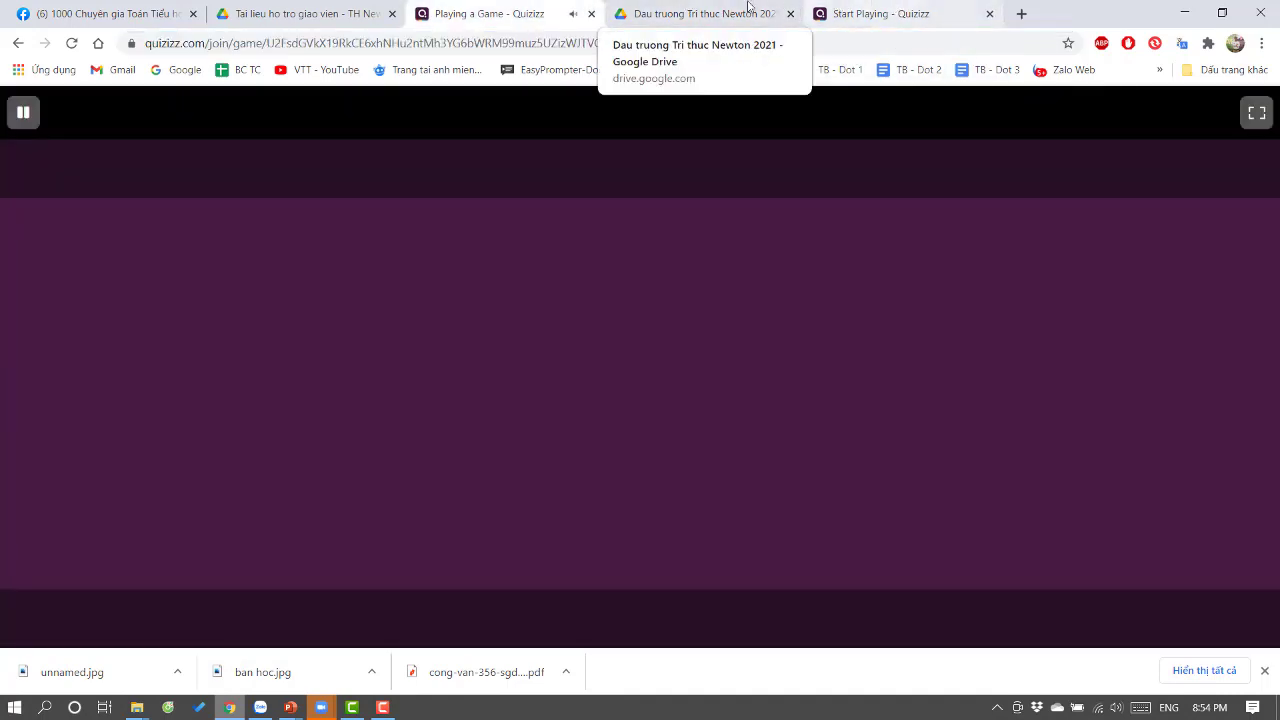
{"action": "left_click", "coordinate": [749, 12]}
{"action": "left_click", "coordinate": [877, 12]}
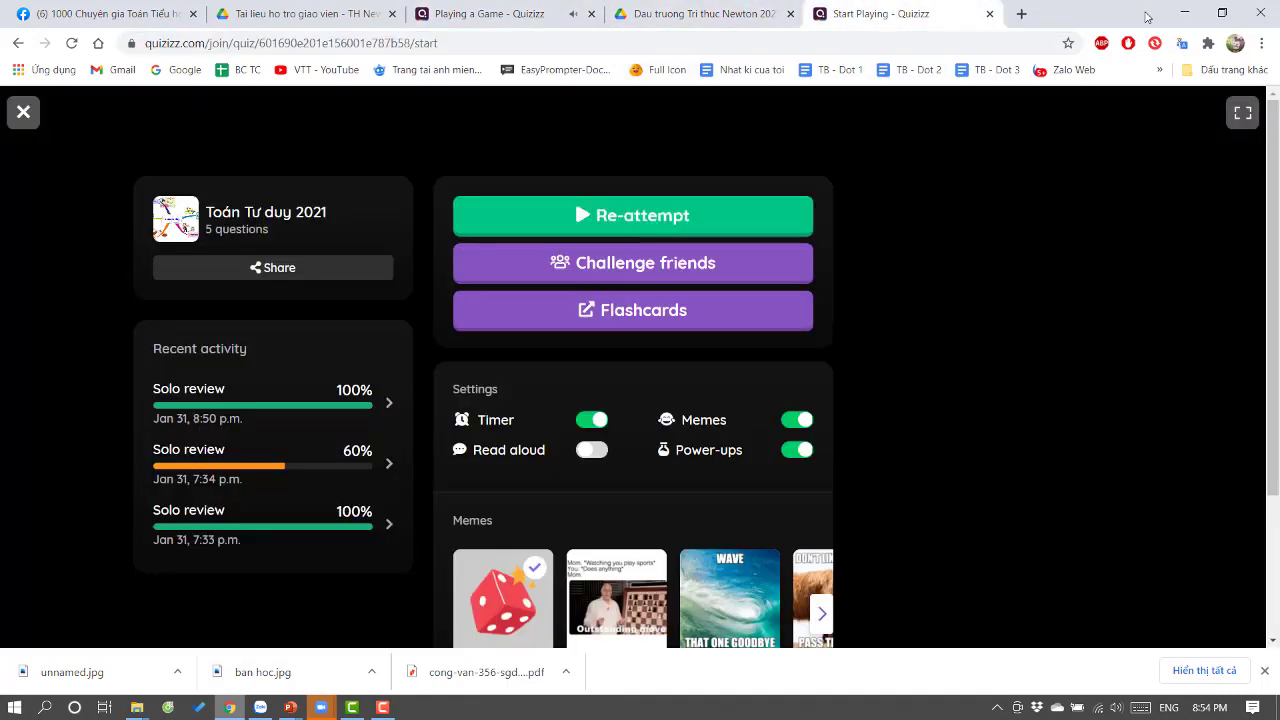
Step: Return to the Zoom meeting and review the participants' latest chat messages about the quiz
{"action": "left_click", "coordinate": [1184, 12]}
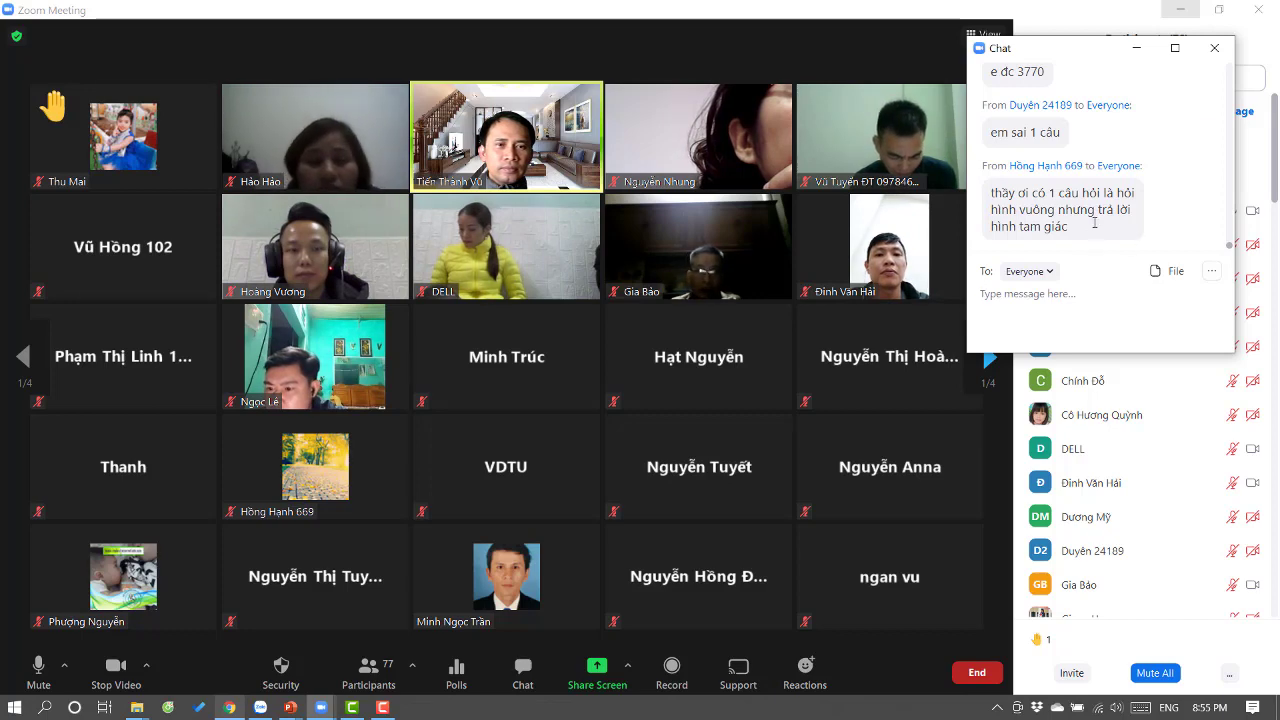
{"action": "scroll", "coordinate": [1094, 223], "scroll_direction": "up", "scroll_amount": 1}
{"action": "scroll", "coordinate": [1094, 223], "scroll_direction": "down", "scroll_amount": 1}
{"action": "scroll", "coordinate": [1095, 222], "scroll_direction": "up", "scroll_amount": 1}
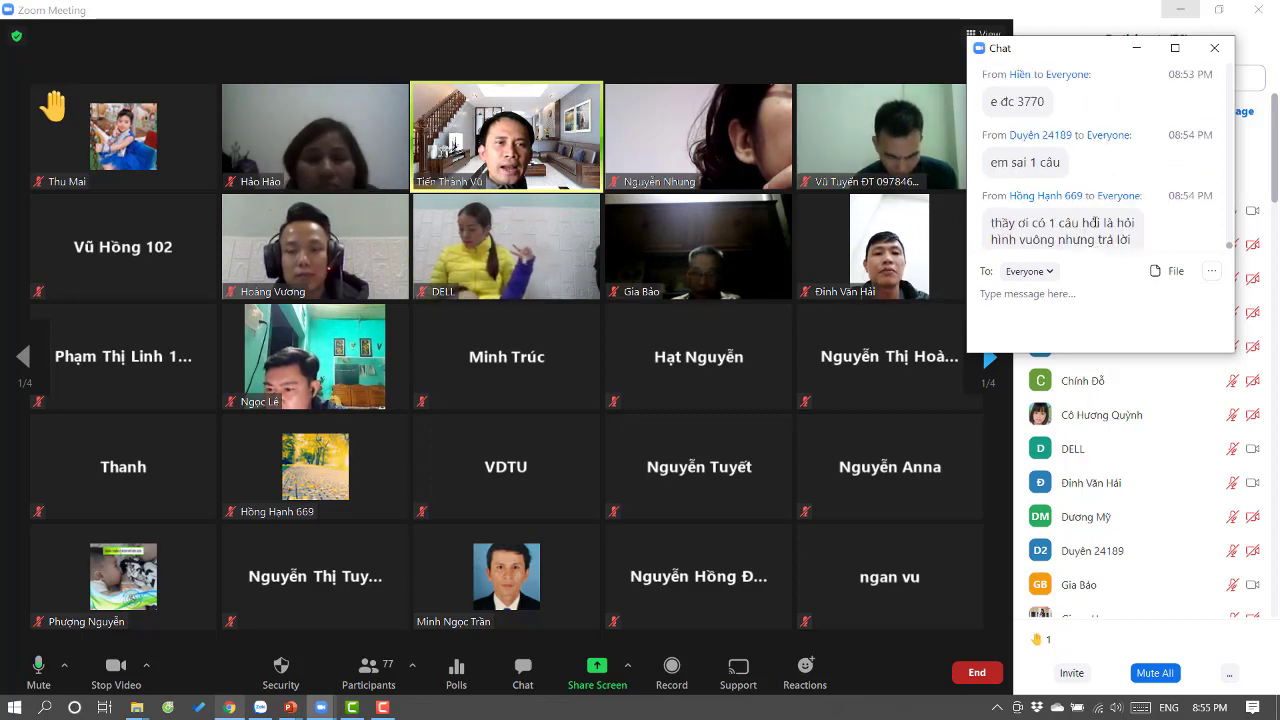
{"action": "scroll", "coordinate": [1095, 222], "scroll_direction": "up", "scroll_amount": 2}
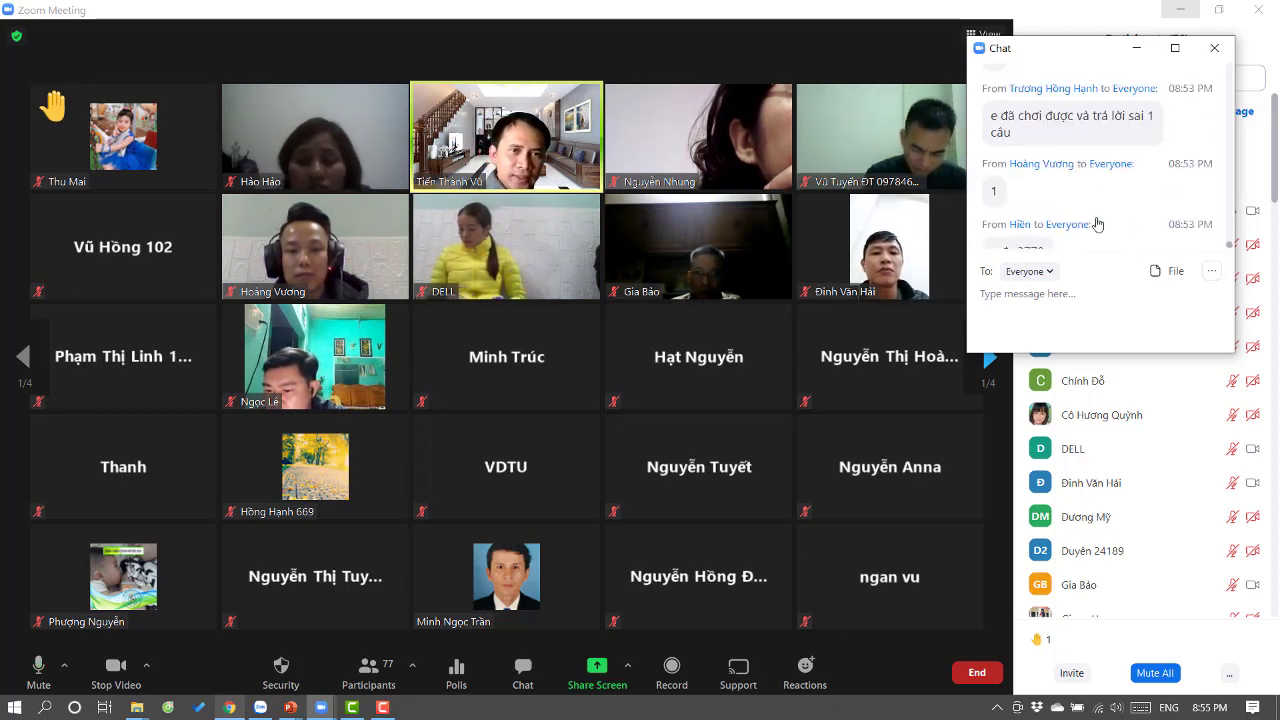
{"action": "scroll", "coordinate": [1097, 224], "scroll_direction": "down", "scroll_amount": 3}
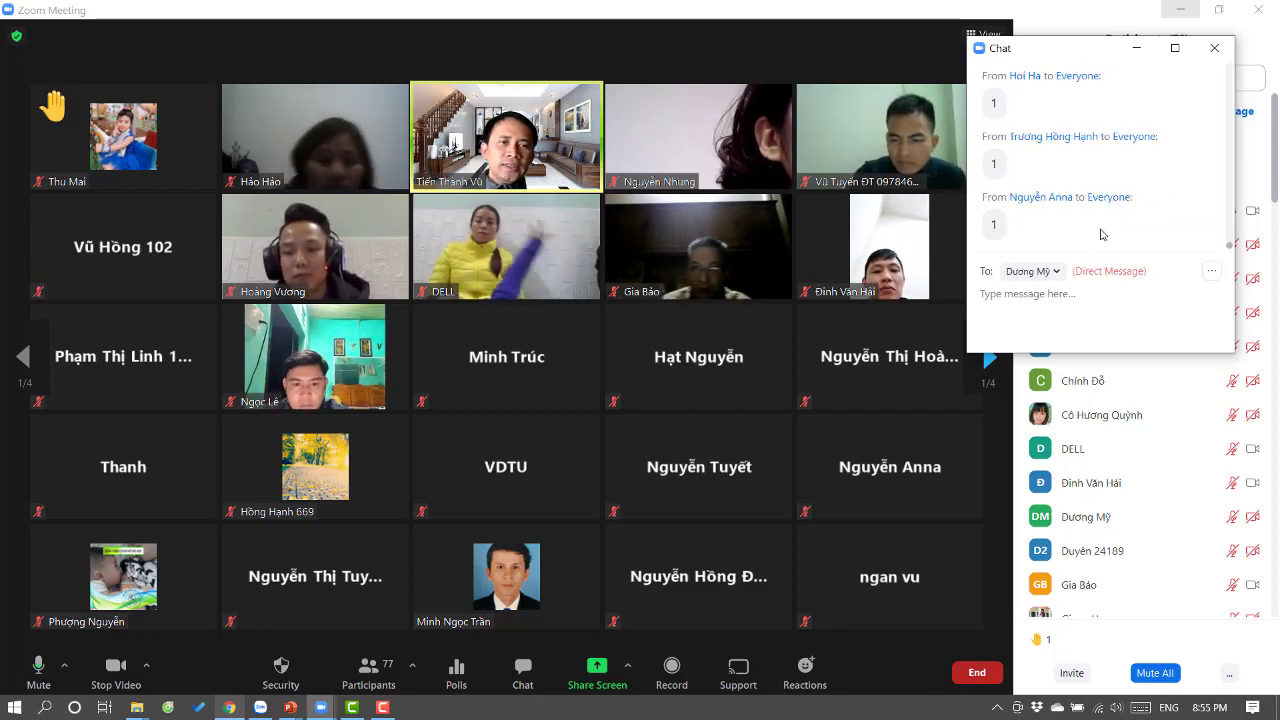
Step: Move the meeting chat window clear of the participant videos and share the entire screen in Zoom
{"action": "scroll", "coordinate": [1100, 234], "scroll_direction": "down", "scroll_amount": 2}
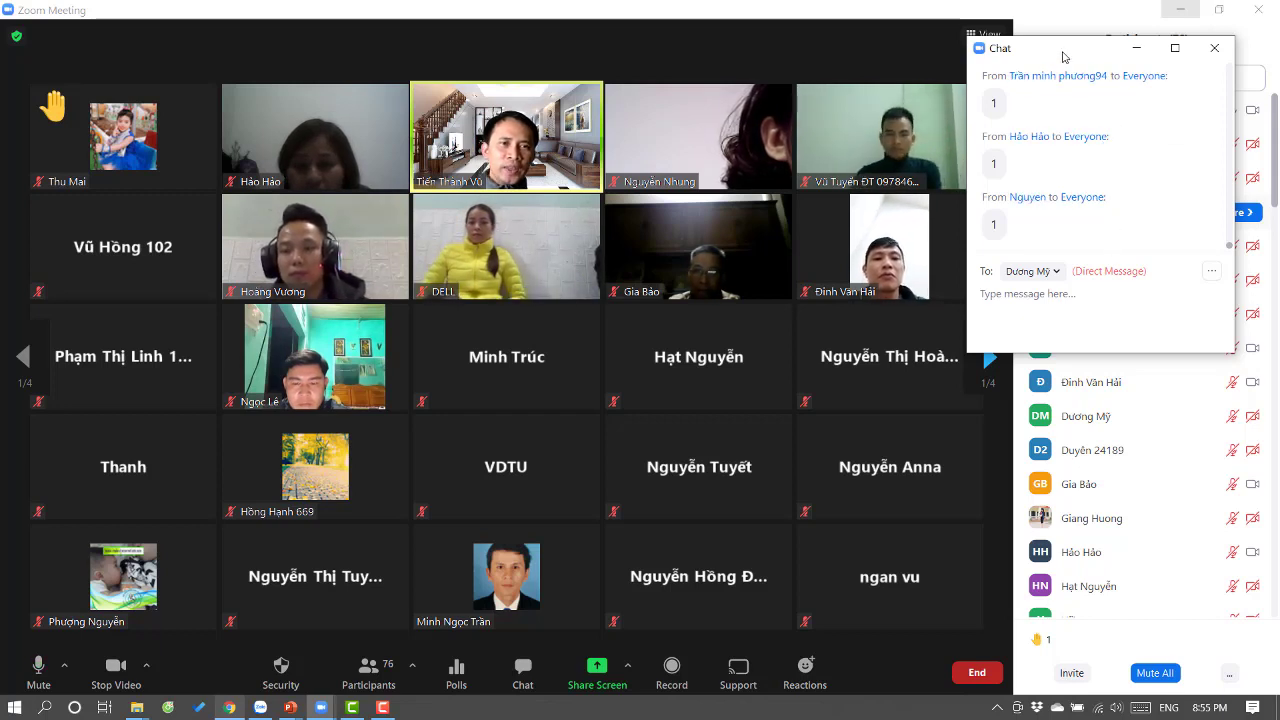
{"action": "left_click_drag", "start_coordinate": [1064, 57], "coordinate": [1111, 40]}
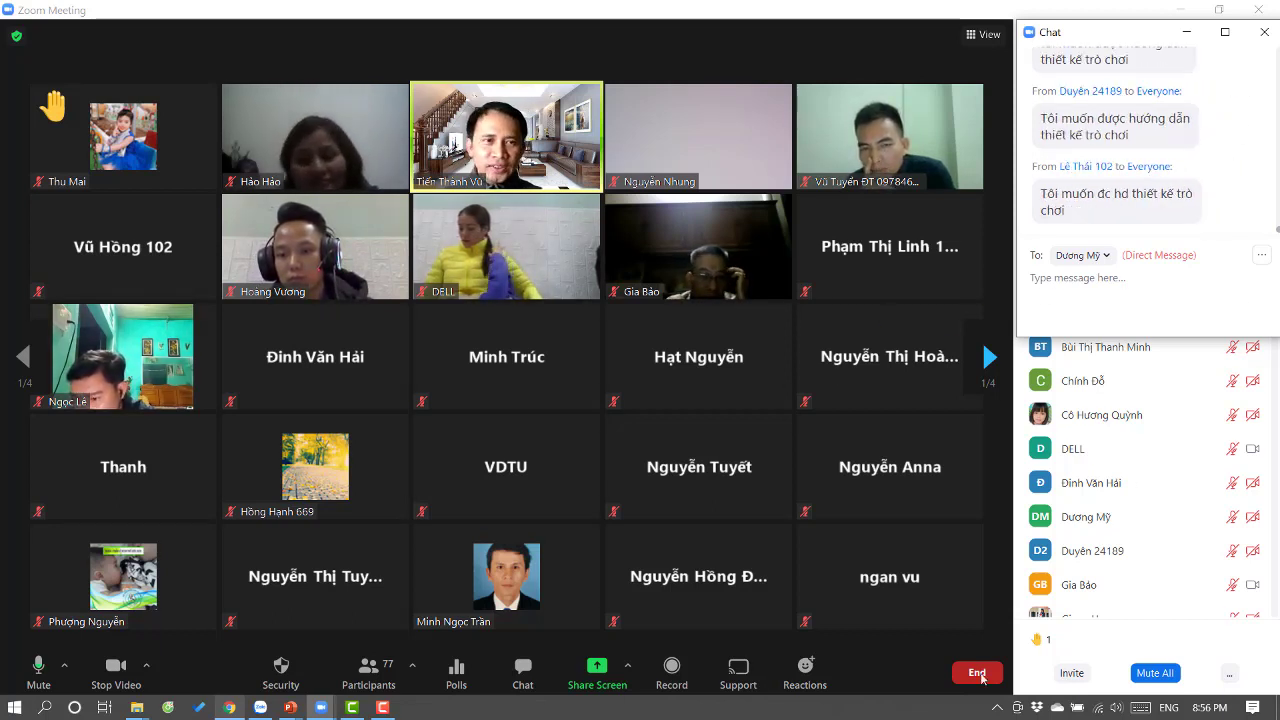
{"action": "left_click", "coordinate": [597, 676]}
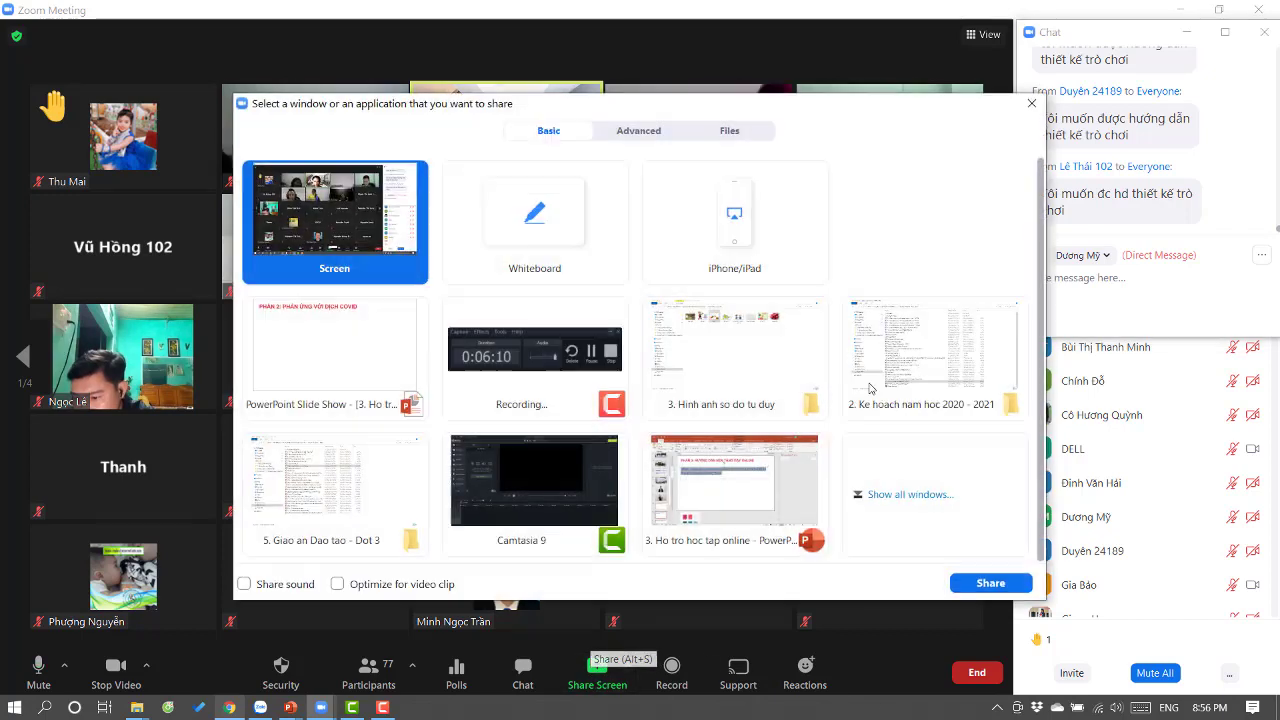
{"action": "left_click", "coordinate": [991, 583]}
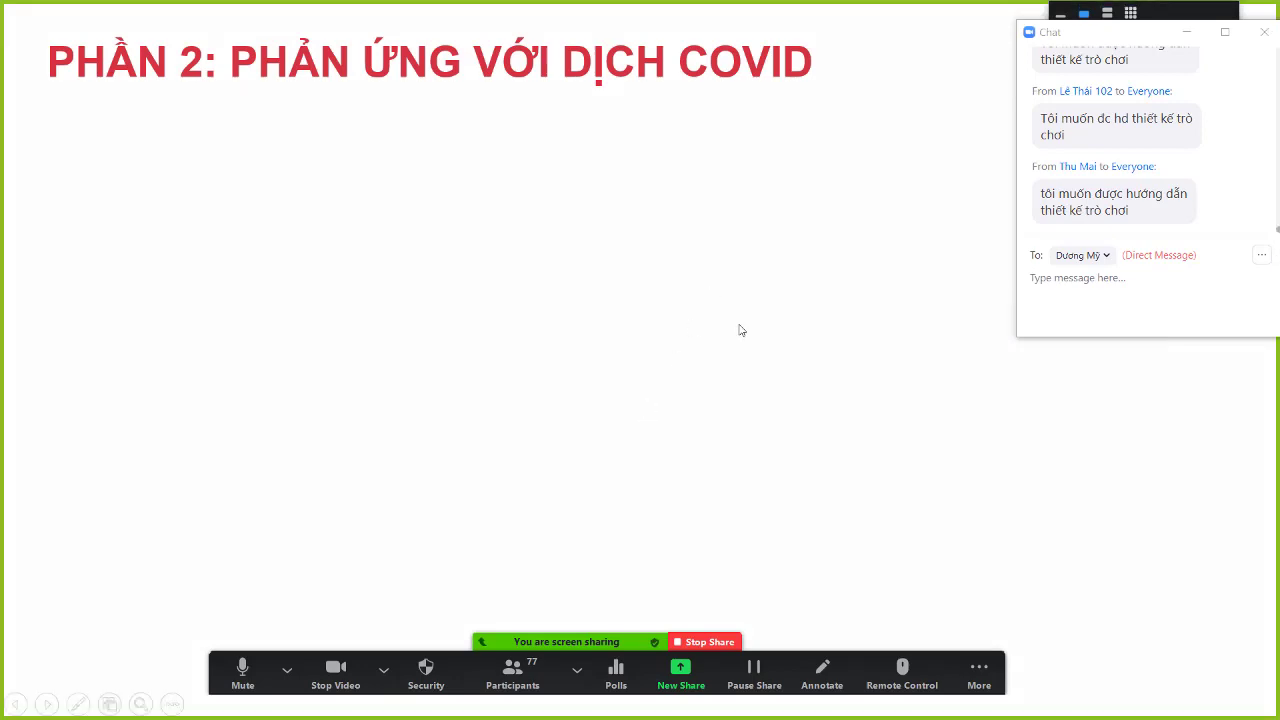
Step: Switch to Chrome, exit the Toán Tư duy 2021 start page, and move the video thumbnail off the page header
{"action": "key", "text": "super+d"}
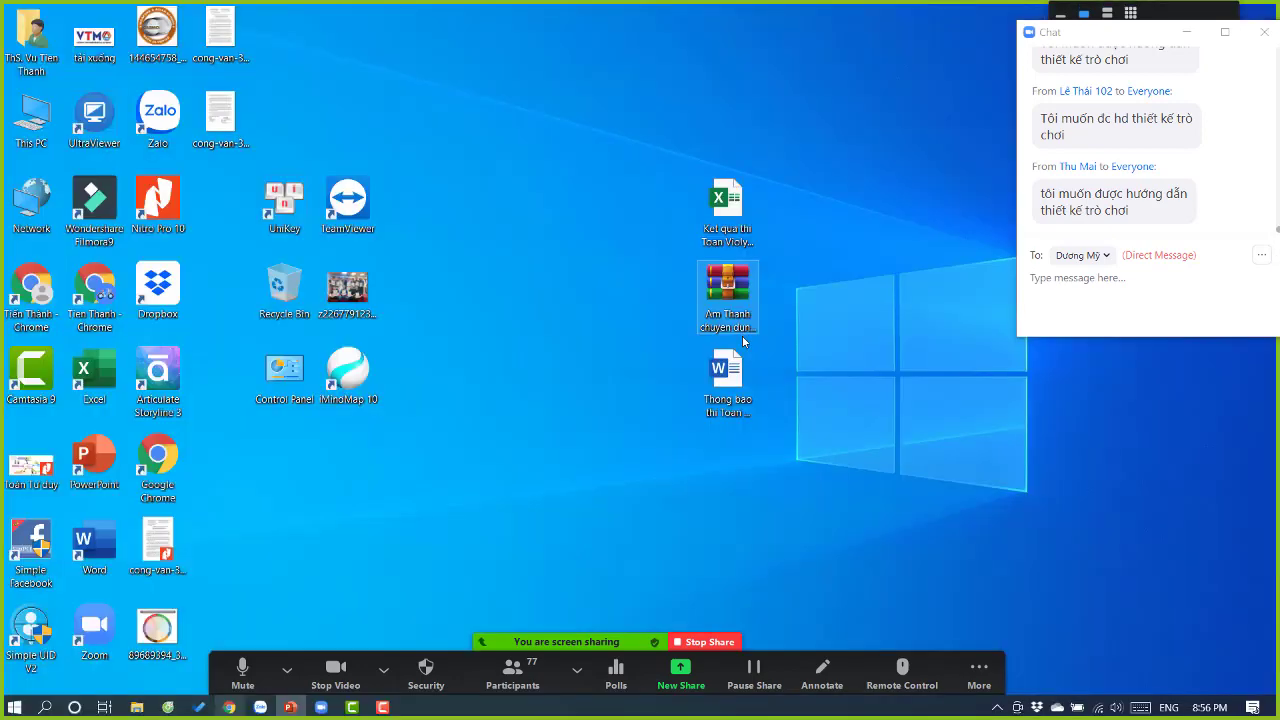
{"action": "left_click", "coordinate": [229, 707]}
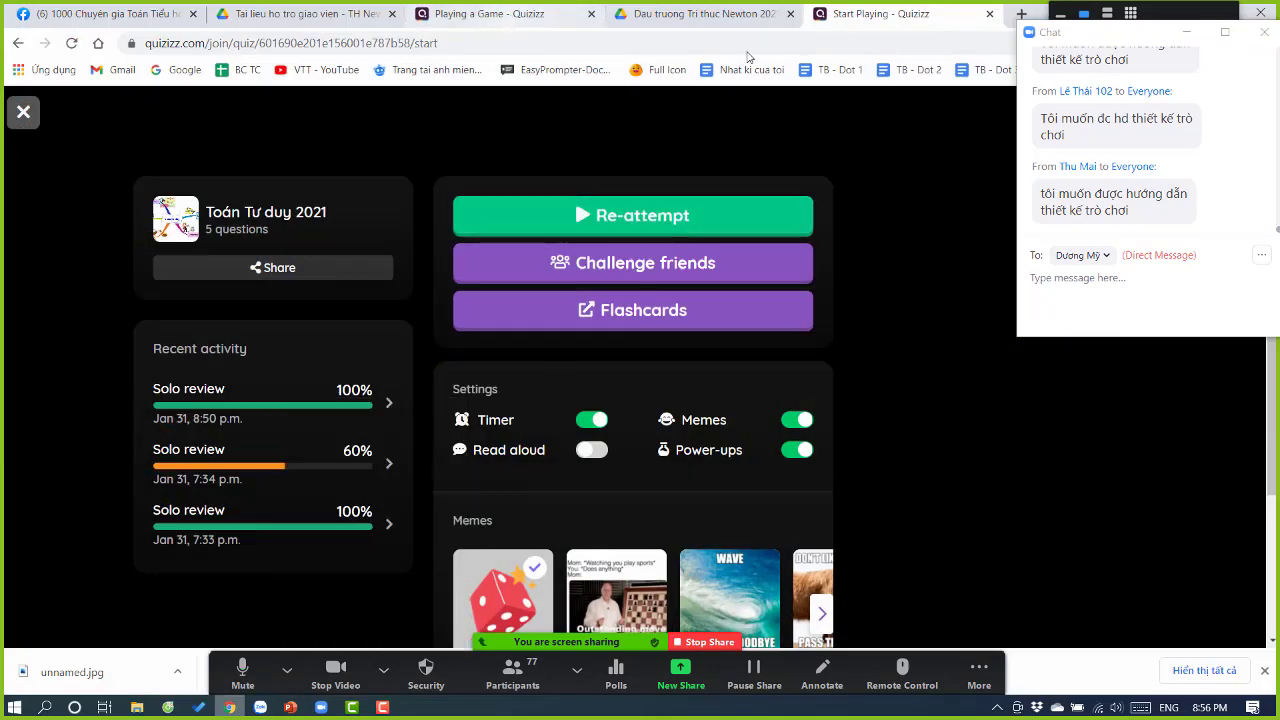
{"action": "left_click", "coordinate": [23, 111]}
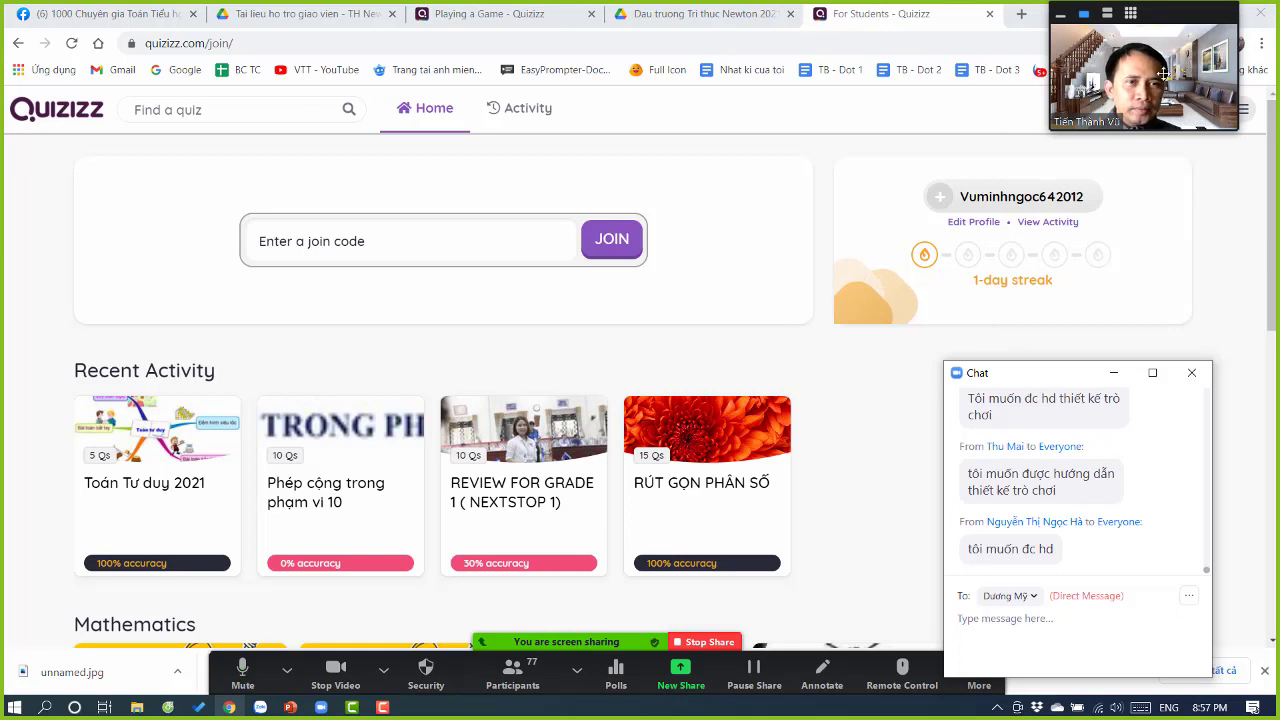
{"action": "left_click_drag", "start_coordinate": [1168, 18], "coordinate": [1164, 221]}
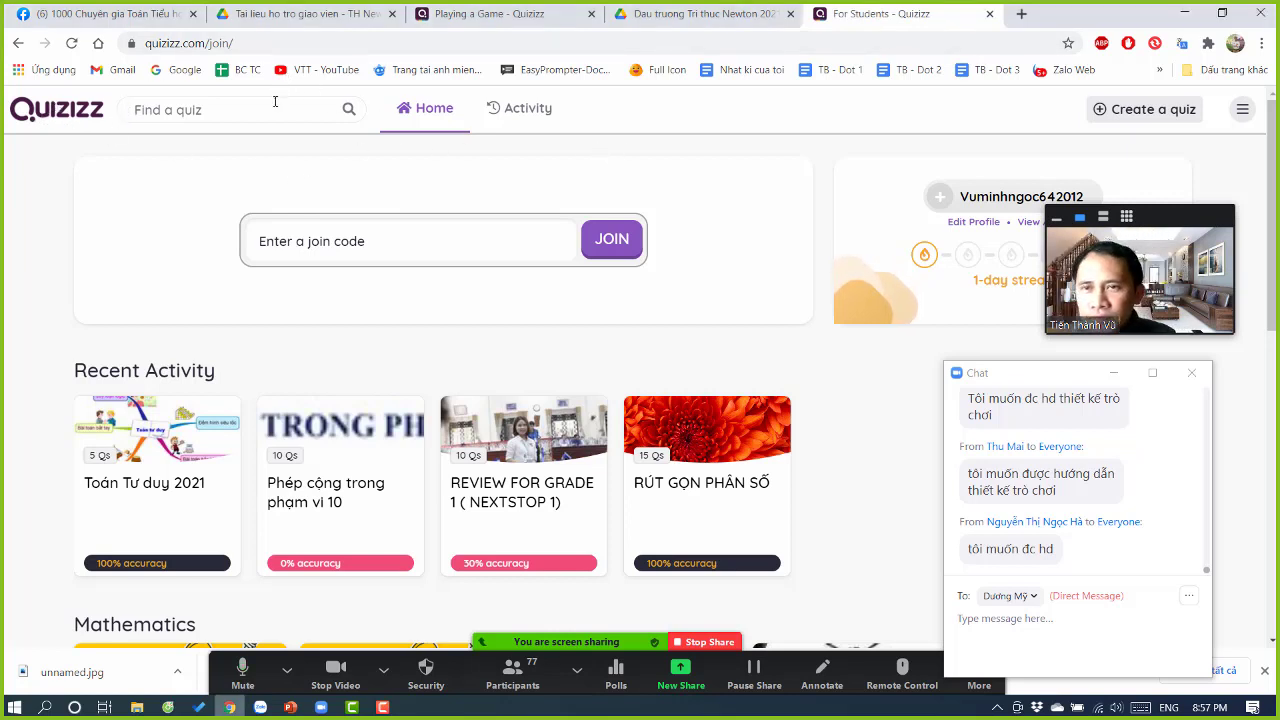
{"action": "scroll", "coordinate": [904, 187], "scroll_direction": "down", "scroll_amount": 2}
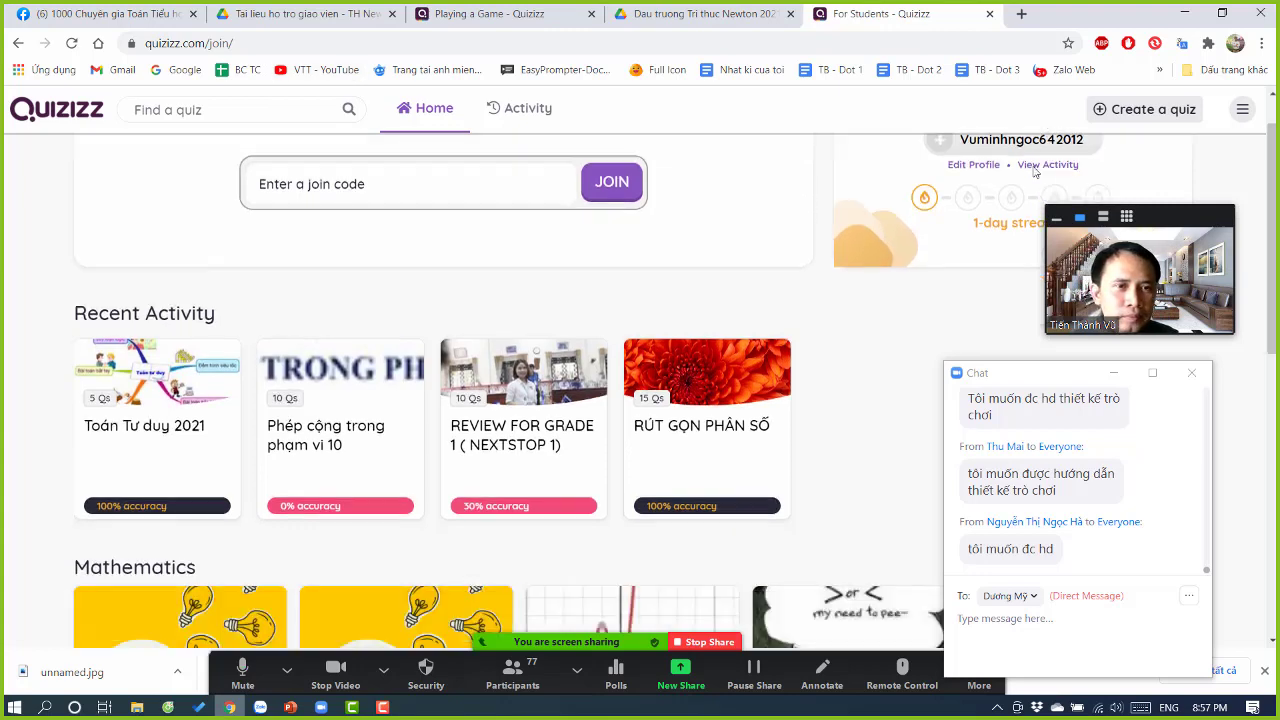
{"action": "scroll", "coordinate": [904, 187], "scroll_direction": "up", "scroll_amount": 2}
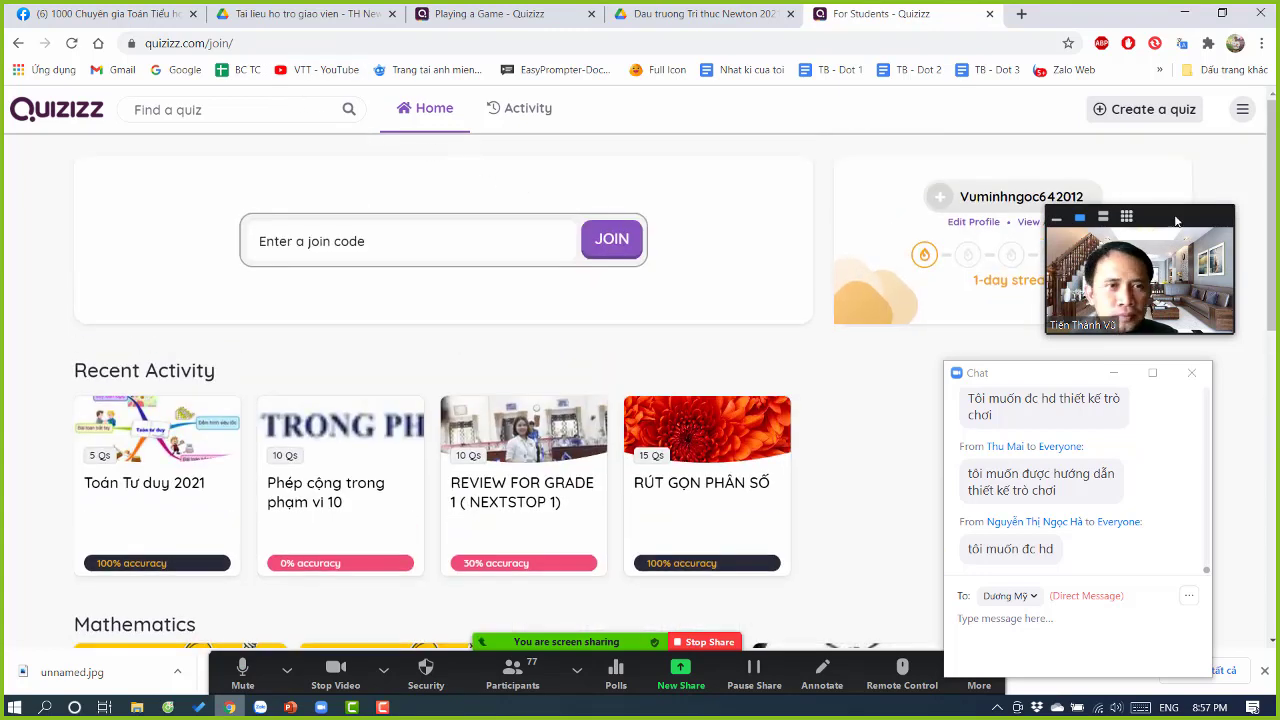
{"action": "left_click", "coordinate": [1188, 119]}
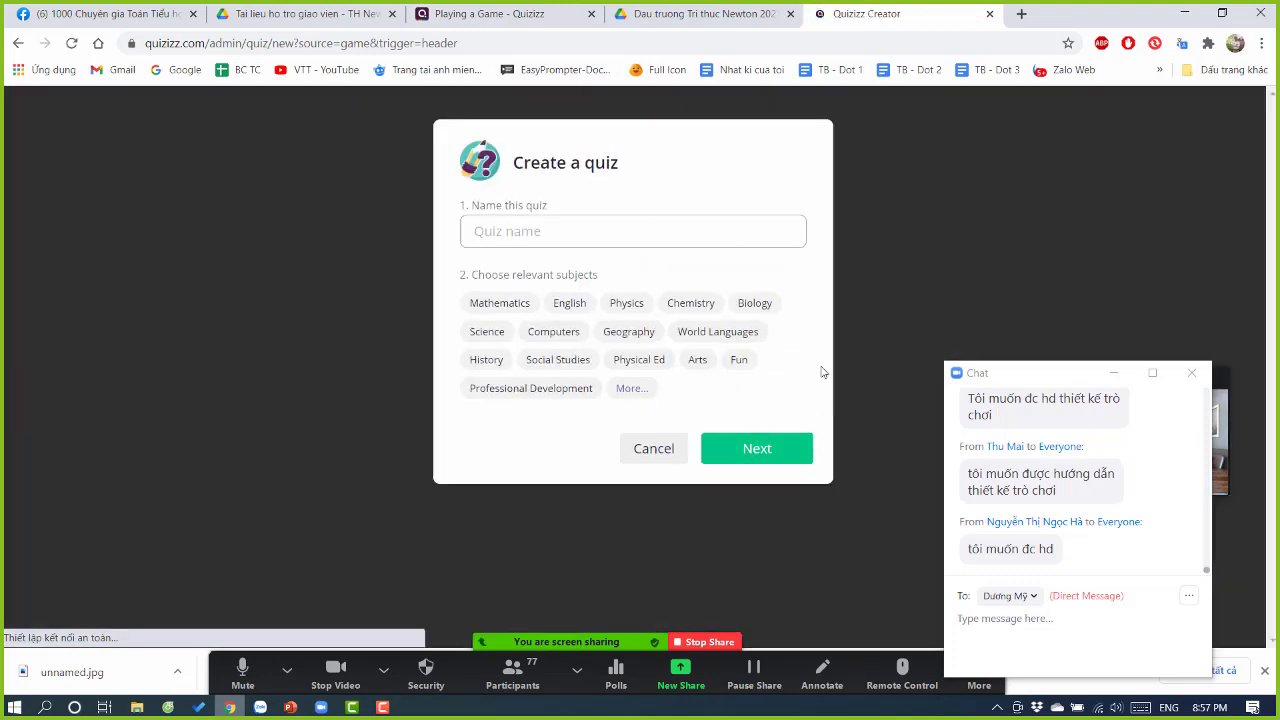
{"action": "left_click", "coordinate": [654, 448]}
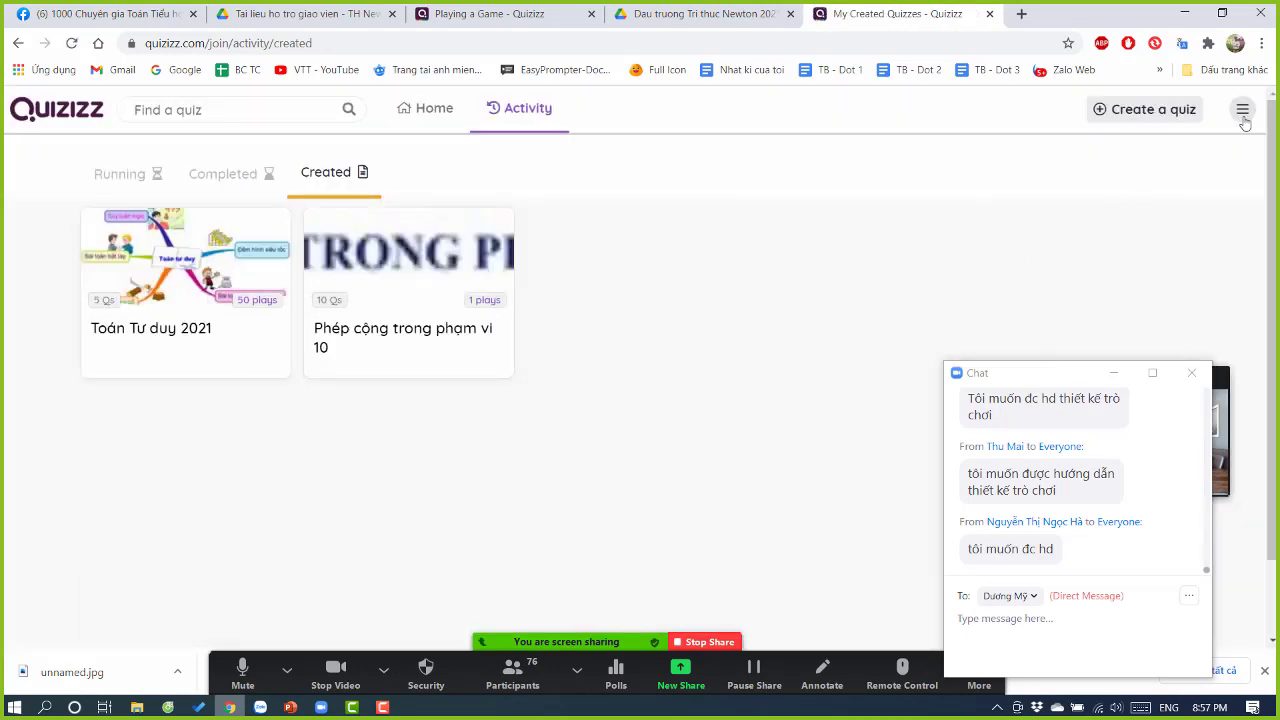
Step: Log out of the Quizizz account
{"action": "left_click", "coordinate": [1243, 110]}
{"action": "left_click", "coordinate": [1200, 222]}
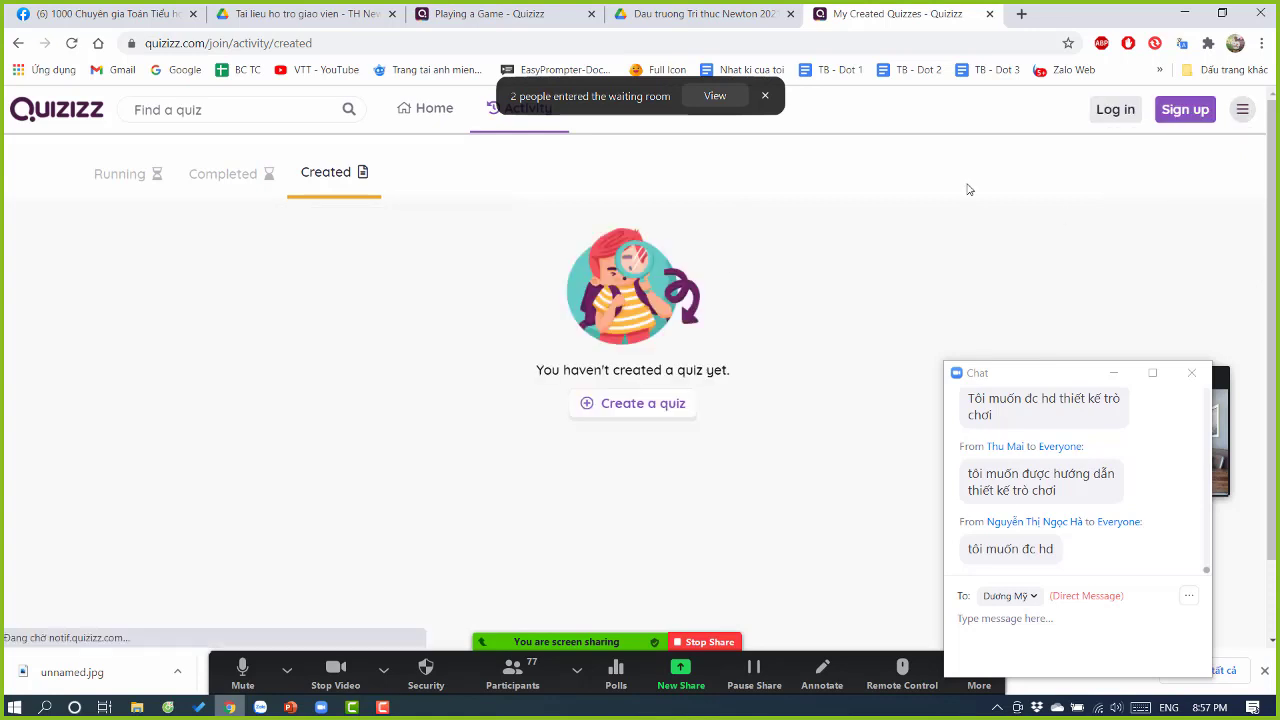
Step: Admit everyone from the Zoom waiting room, move the participants window out of the way, and close the chat window
{"action": "left_click", "coordinate": [724, 104]}
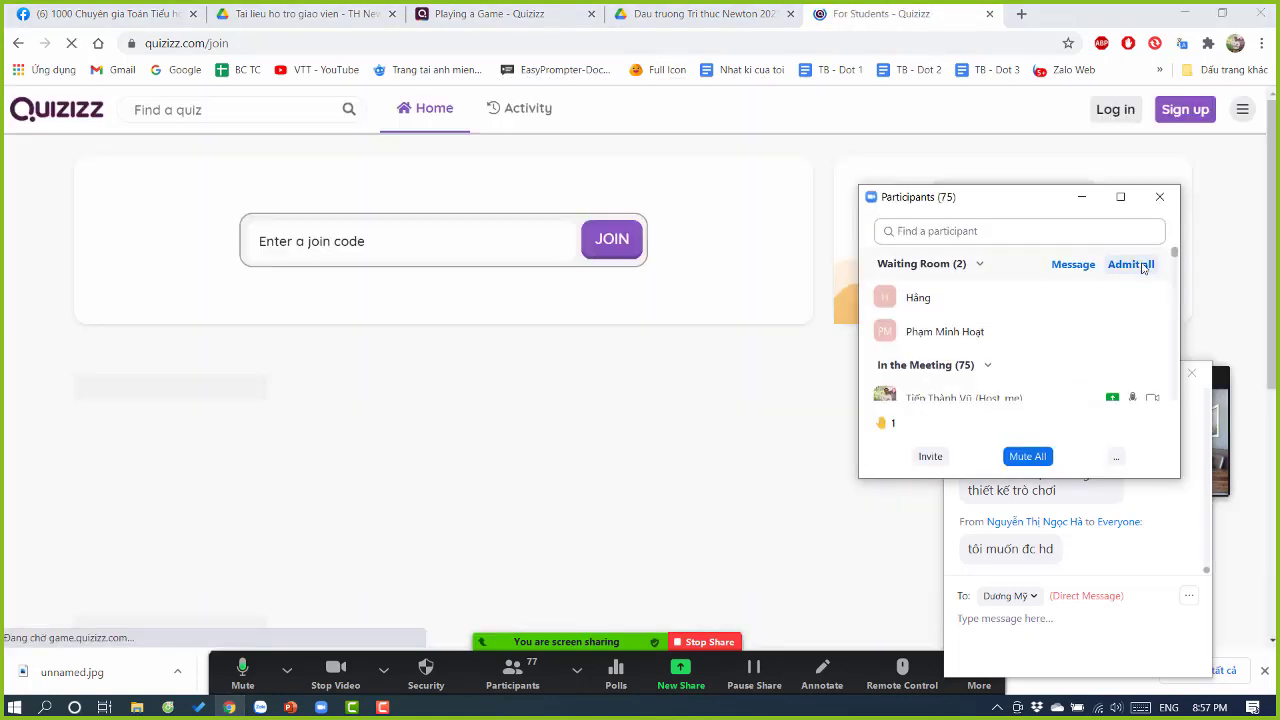
{"action": "left_click", "coordinate": [1143, 266]}
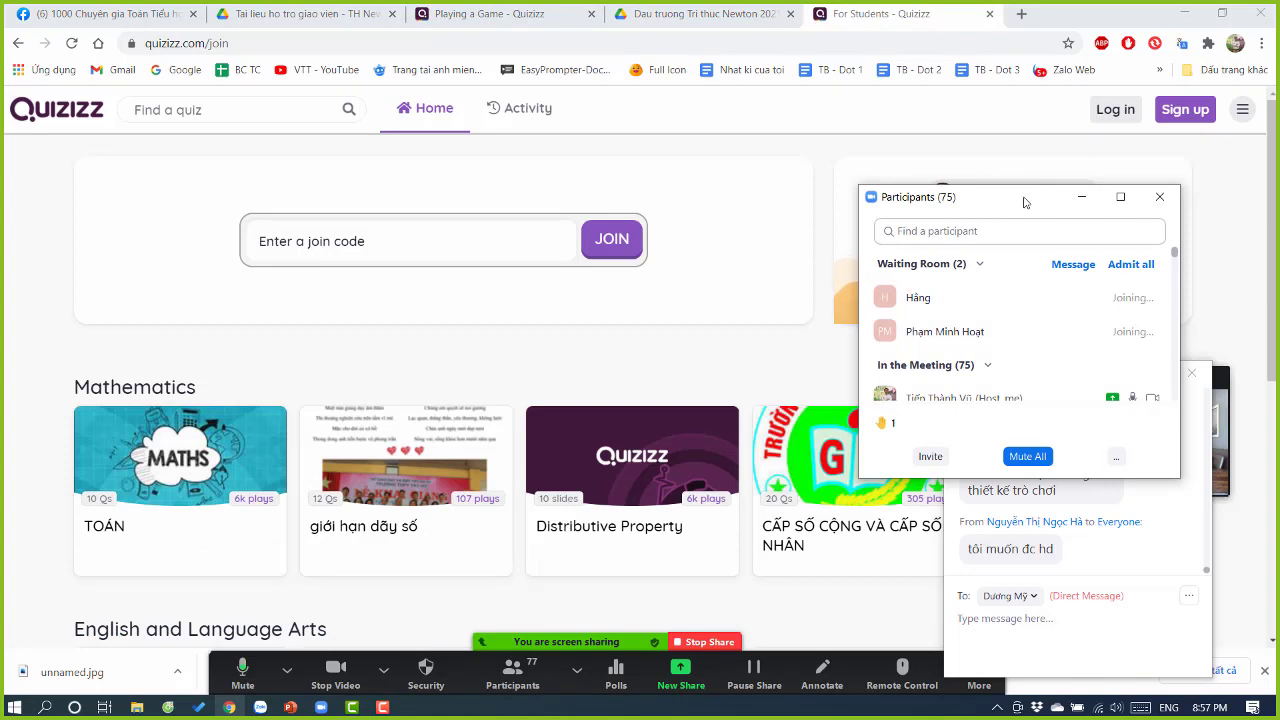
{"action": "left_click_drag", "start_coordinate": [1024, 202], "coordinate": [1106, 460]}
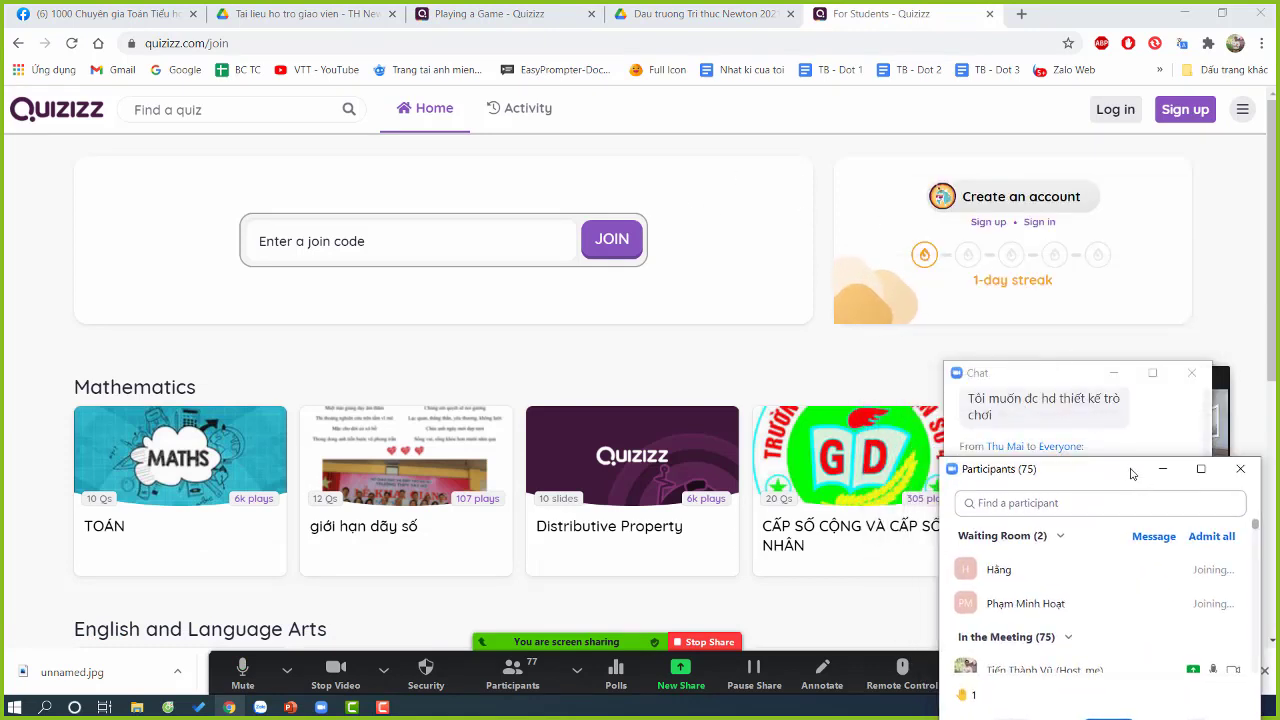
{"action": "left_click_drag", "start_coordinate": [1134, 471], "coordinate": [1129, 508]}
{"action": "left_click", "coordinate": [1193, 374]}
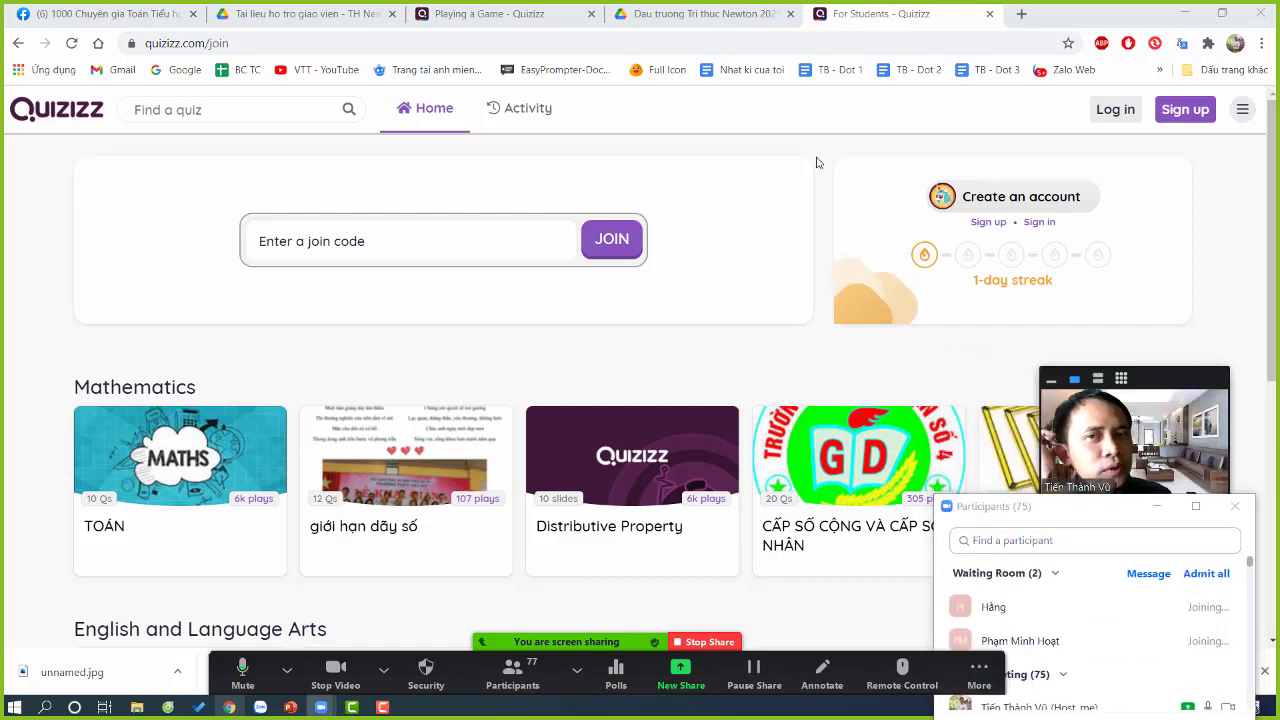
Step: Remove the join path from the web address and load the quizizz.com homepage
{"action": "left_click", "coordinate": [271, 43]}
{"action": "left_click", "coordinate": [271, 43]}
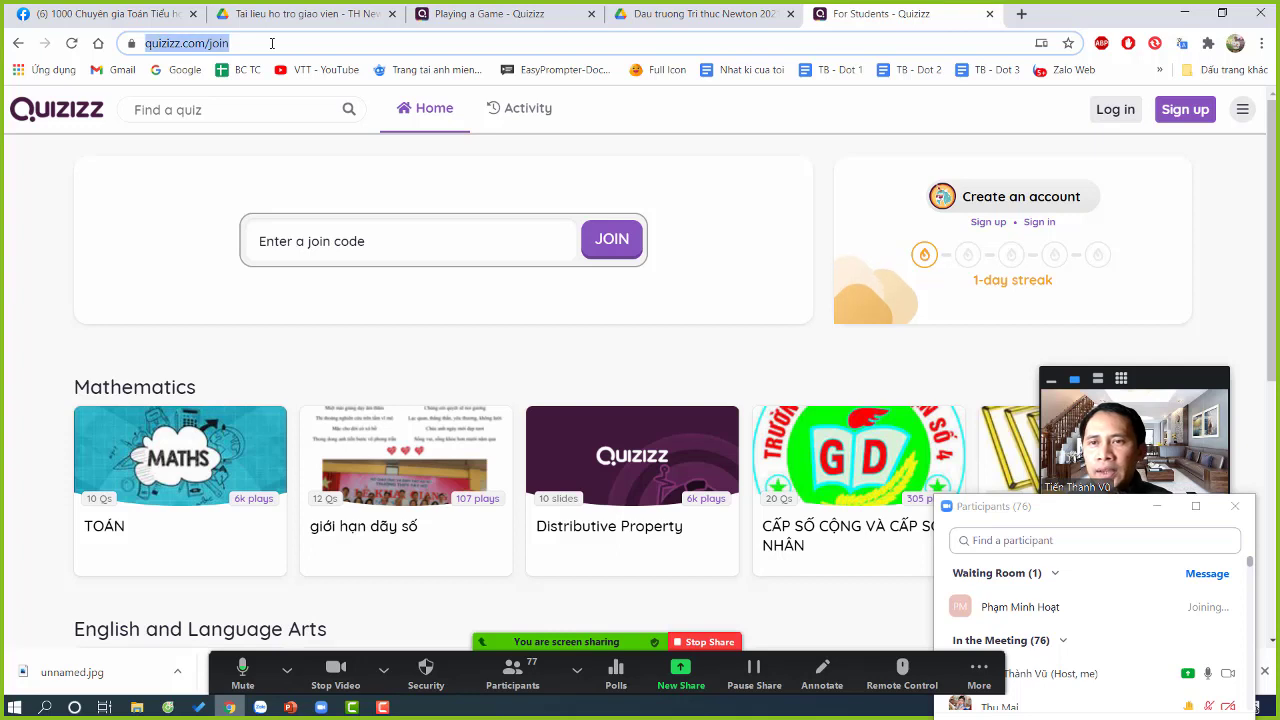
{"action": "left_click", "coordinate": [207, 43]}
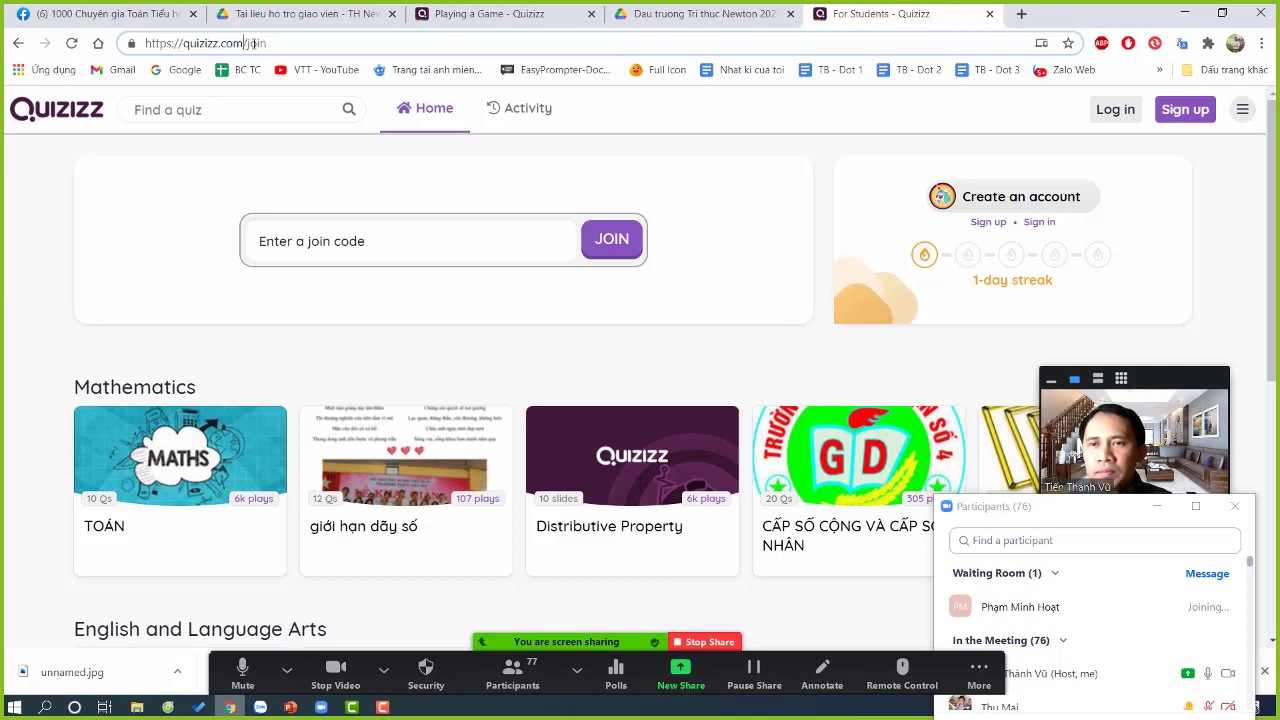
{"action": "key", "text": "BackSpace"}
{"action": "key", "text": "Return"}
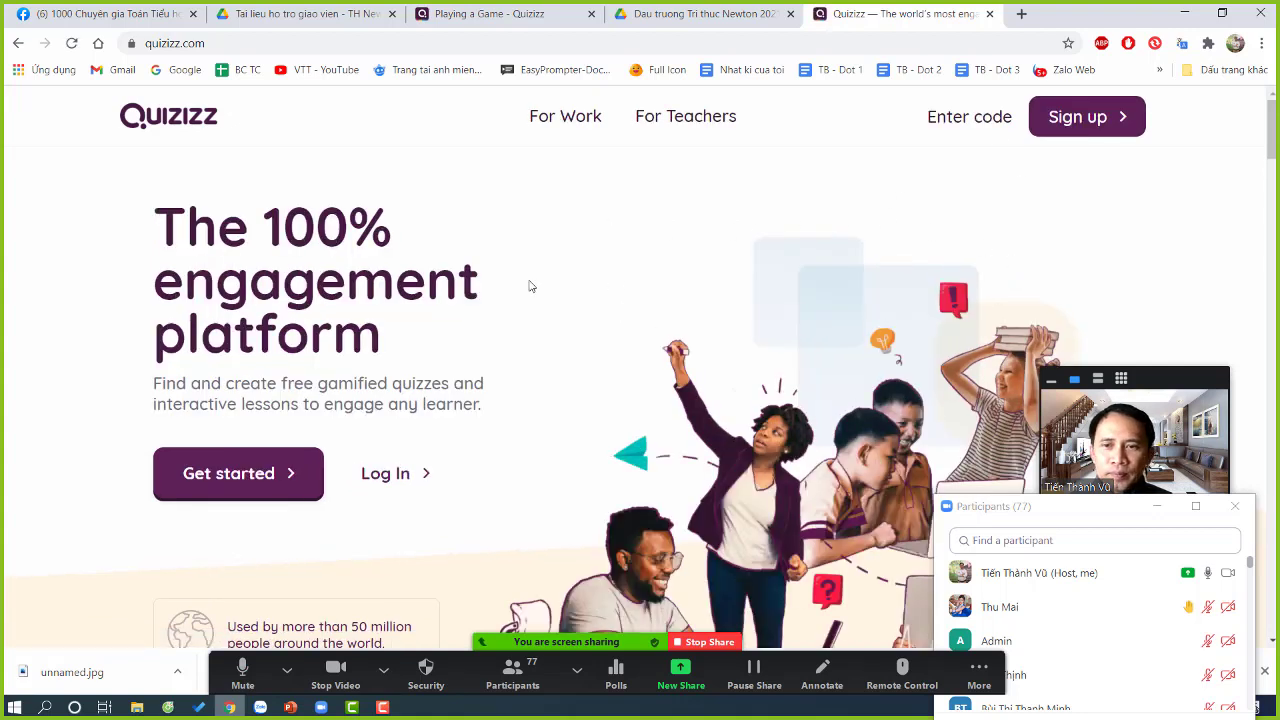
Step: Copy the quizizz.com address, reopen the meeting chat, and move the video thumbnail clear of it
{"action": "left_click", "coordinate": [265, 40]}
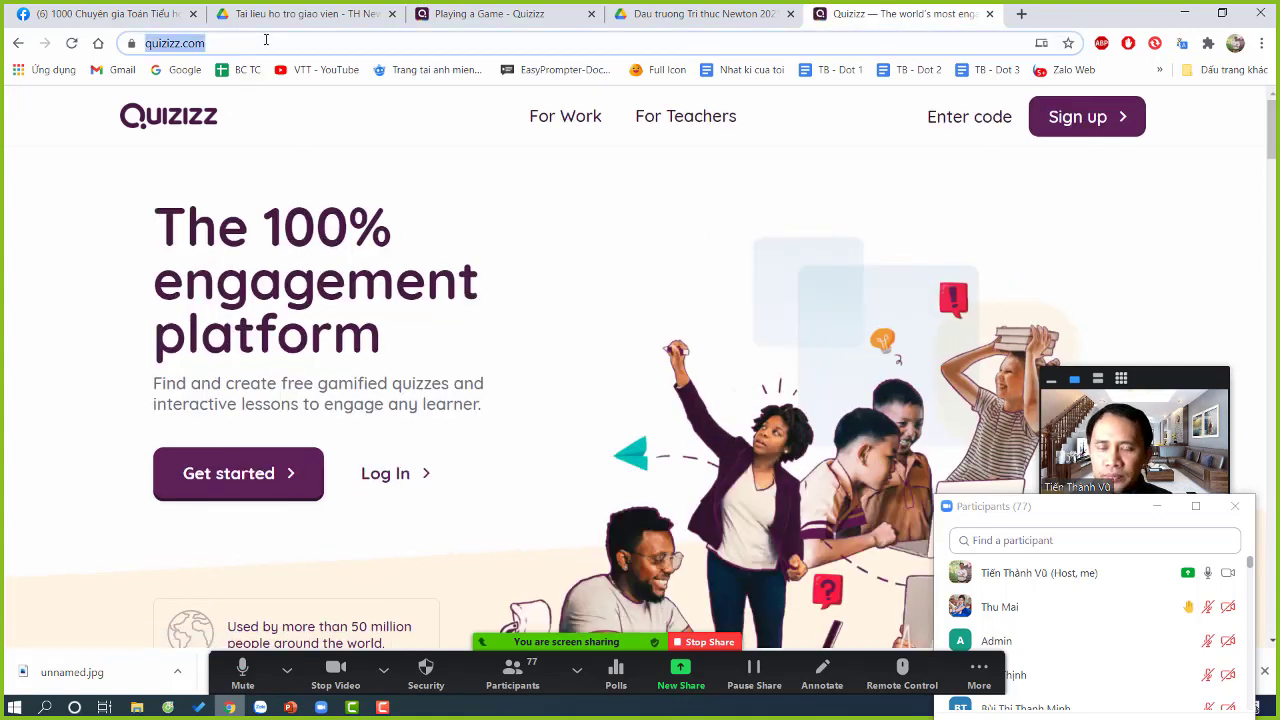
{"action": "left_click", "coordinate": [979, 670]}
{"action": "left_click", "coordinate": [1233, 336]}
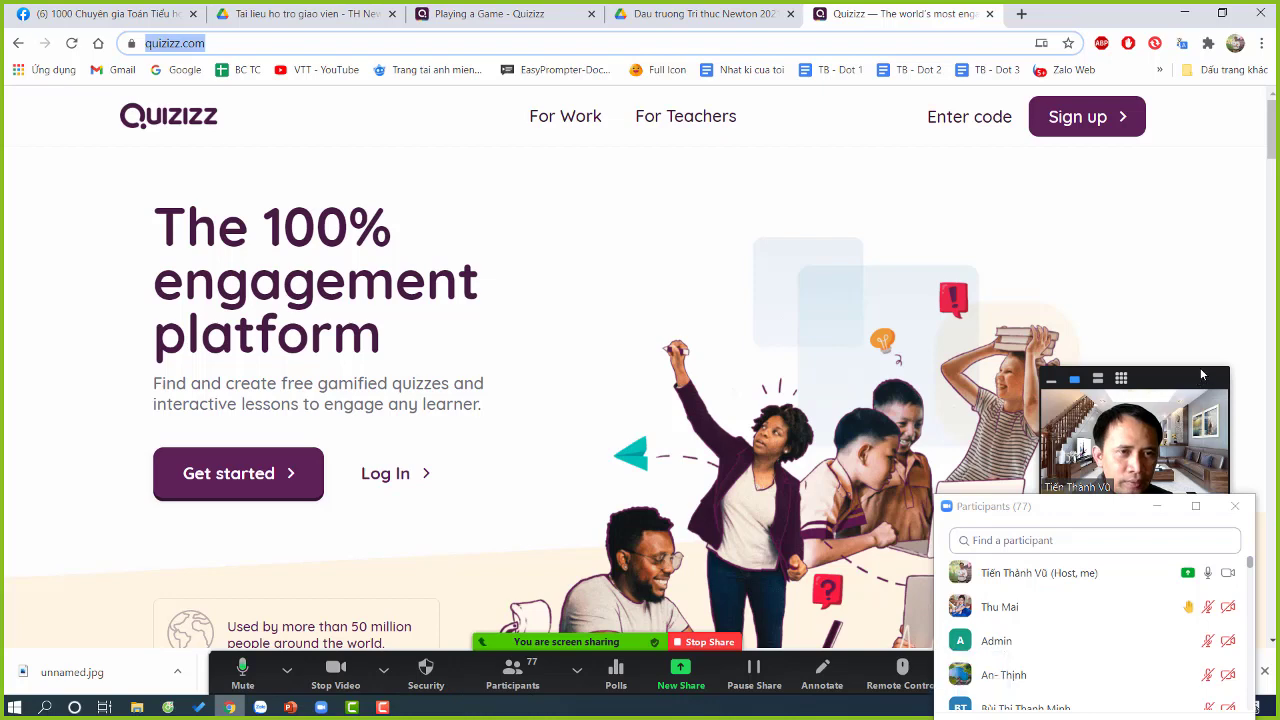
{"action": "left_click_drag", "start_coordinate": [1203, 473], "coordinate": [1193, 324]}
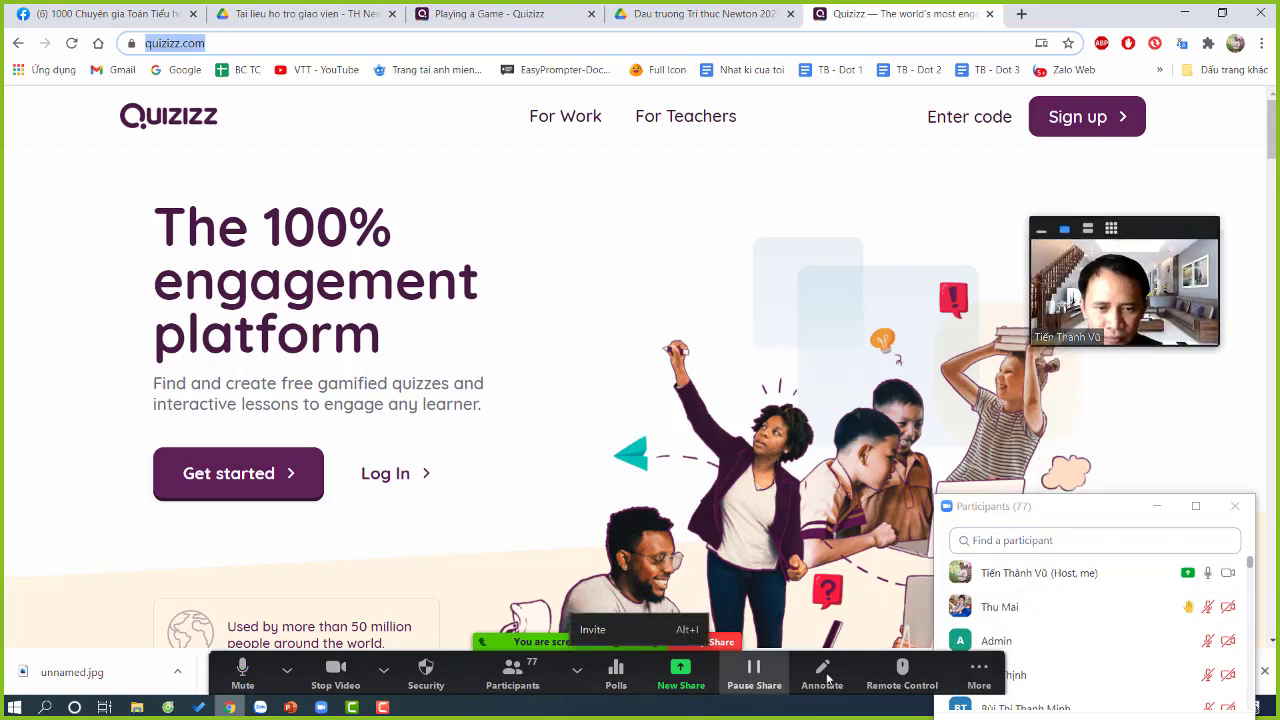
{"action": "left_click", "coordinate": [979, 670]}
{"action": "left_click", "coordinate": [1004, 410]}
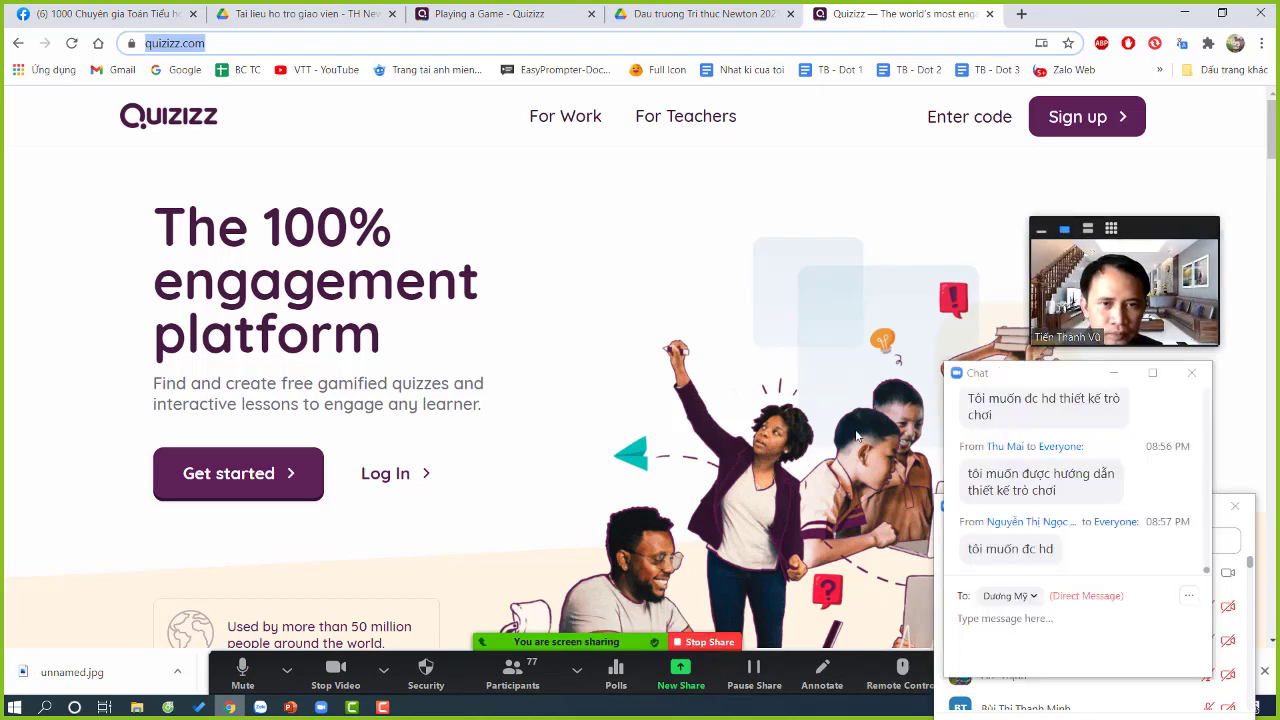
{"action": "left_click", "coordinate": [1012, 596]}
{"action": "left_click", "coordinate": [1046, 392]}
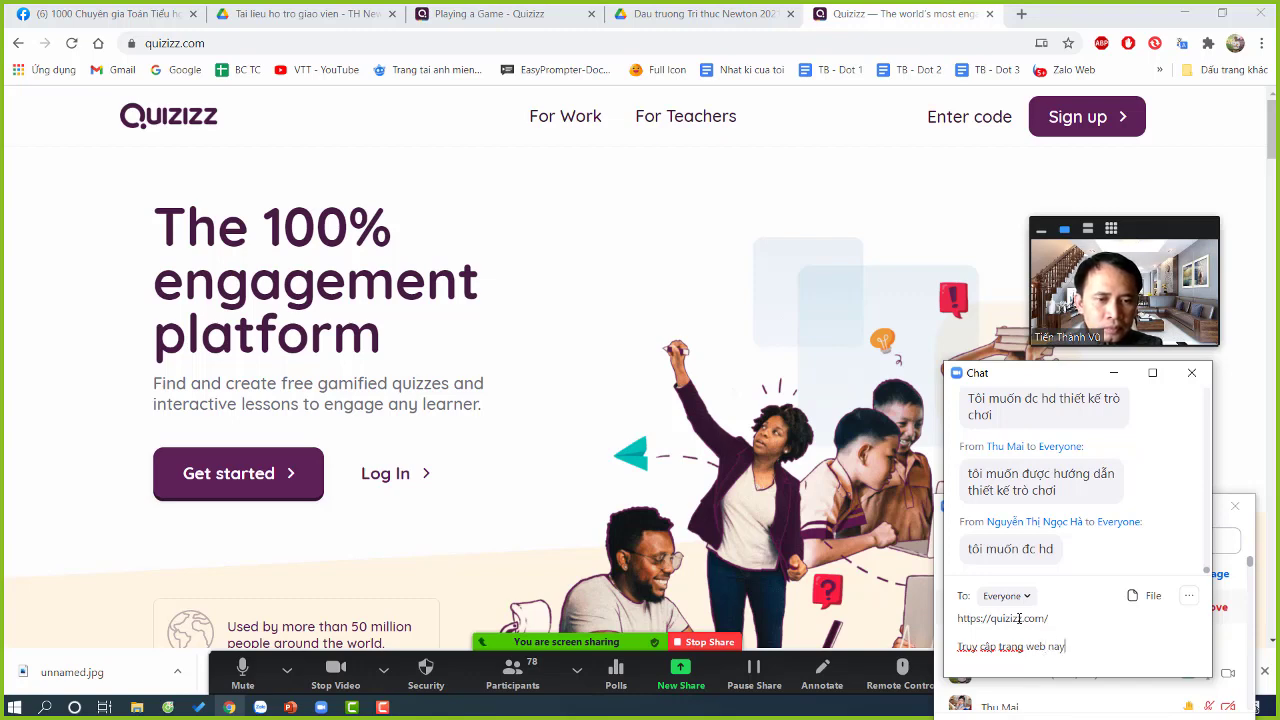
{"action": "type", "text": "f"}
{"action": "key", "text": "Return"}
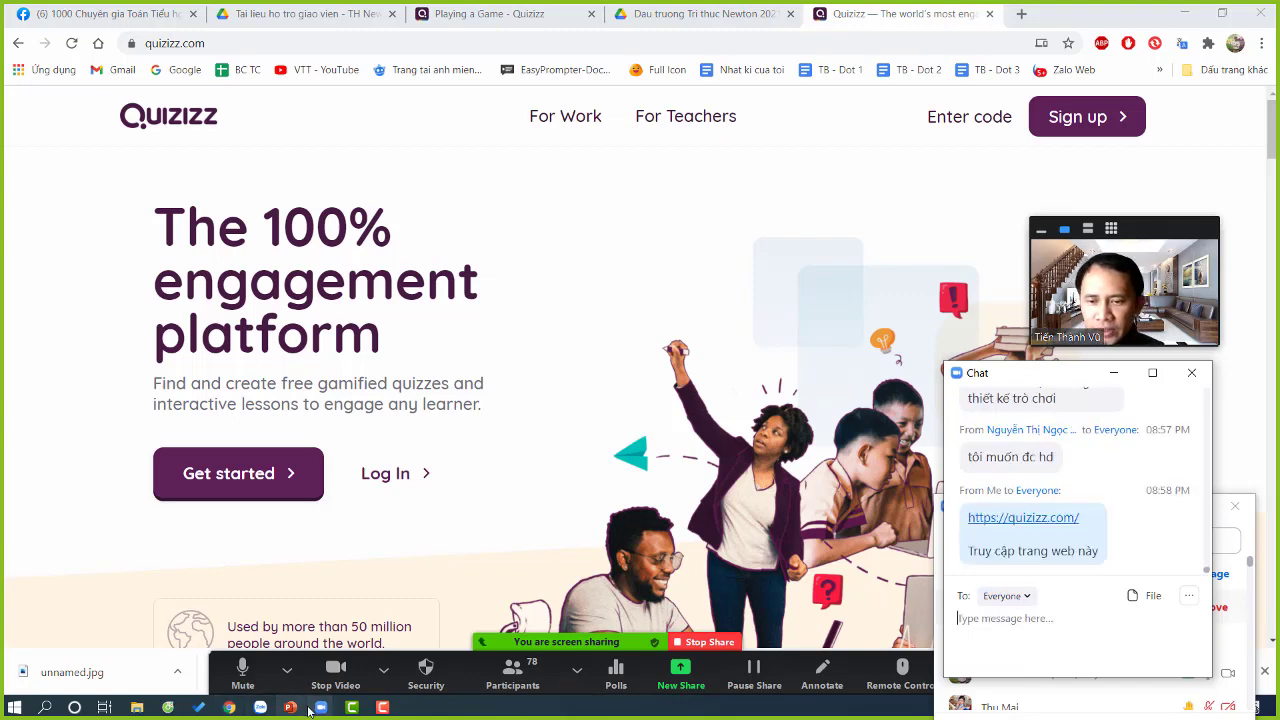
Step: Open a new blank document in Word and write the heading "Thiết kế trò chơi online"
{"action": "left_click", "coordinate": [229, 707]}
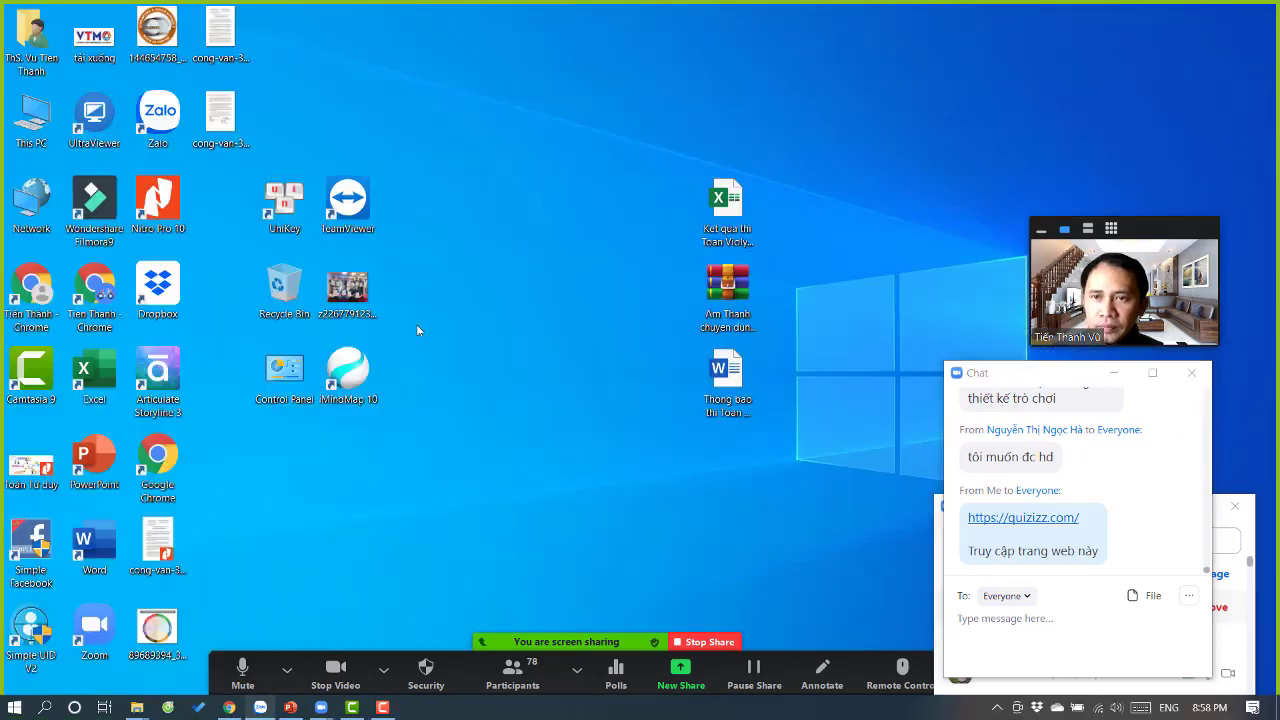
{"action": "double_click", "coordinate": [95, 555]}
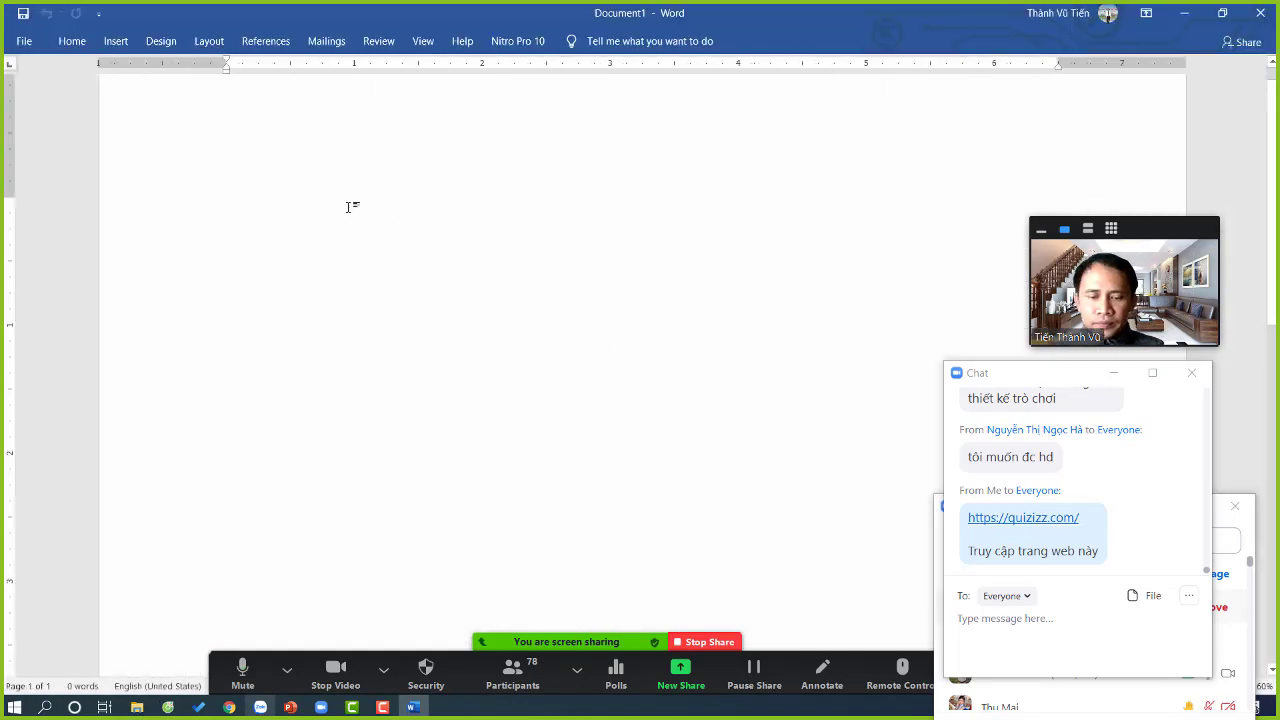
{"action": "type", "text": "iết kế trò chơi online"}
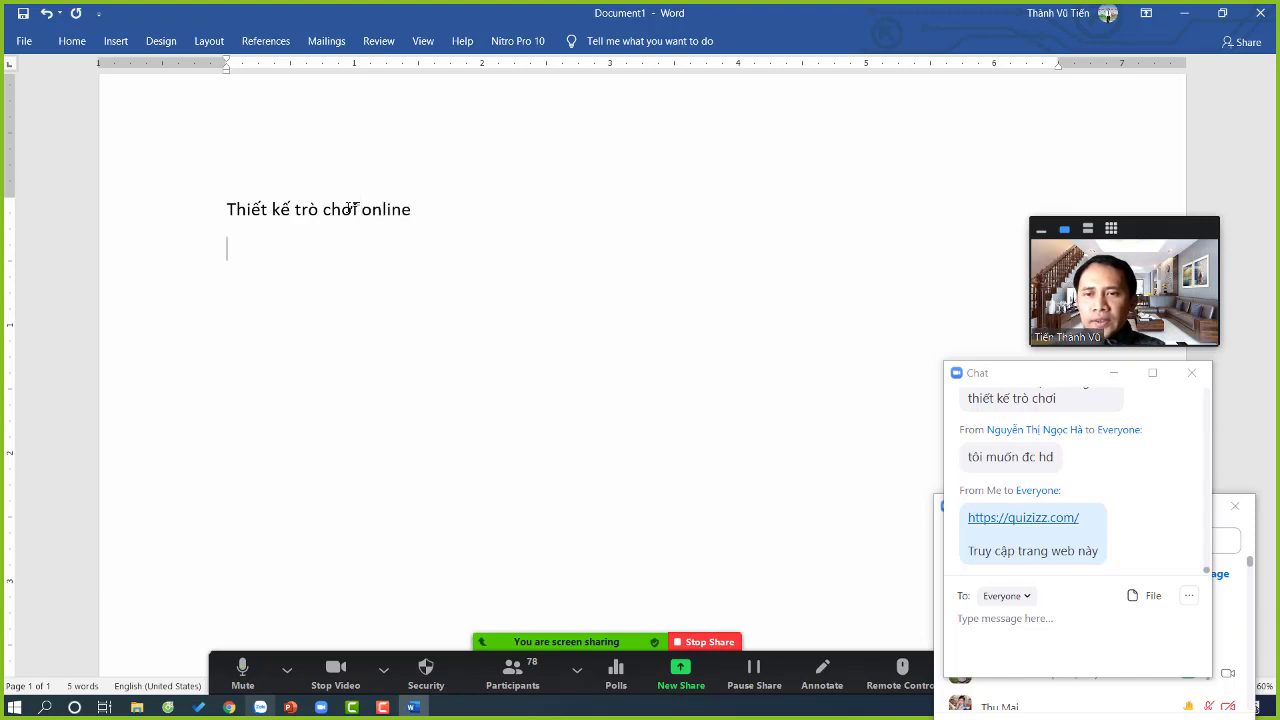
Step: Format all the document text in Times New Roman, size 14
{"action": "left_click", "coordinate": [72, 41]}
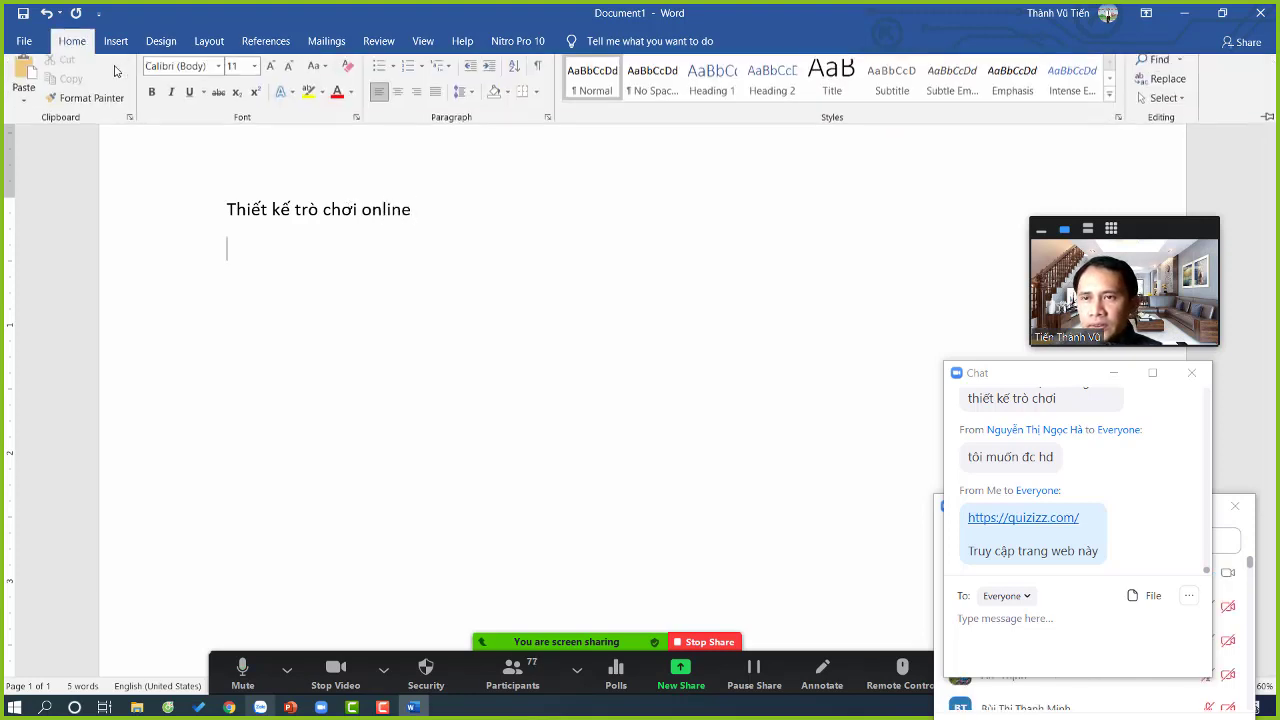
{"action": "key", "text": "Escape"}
{"action": "key", "text": "ctrl+a"}
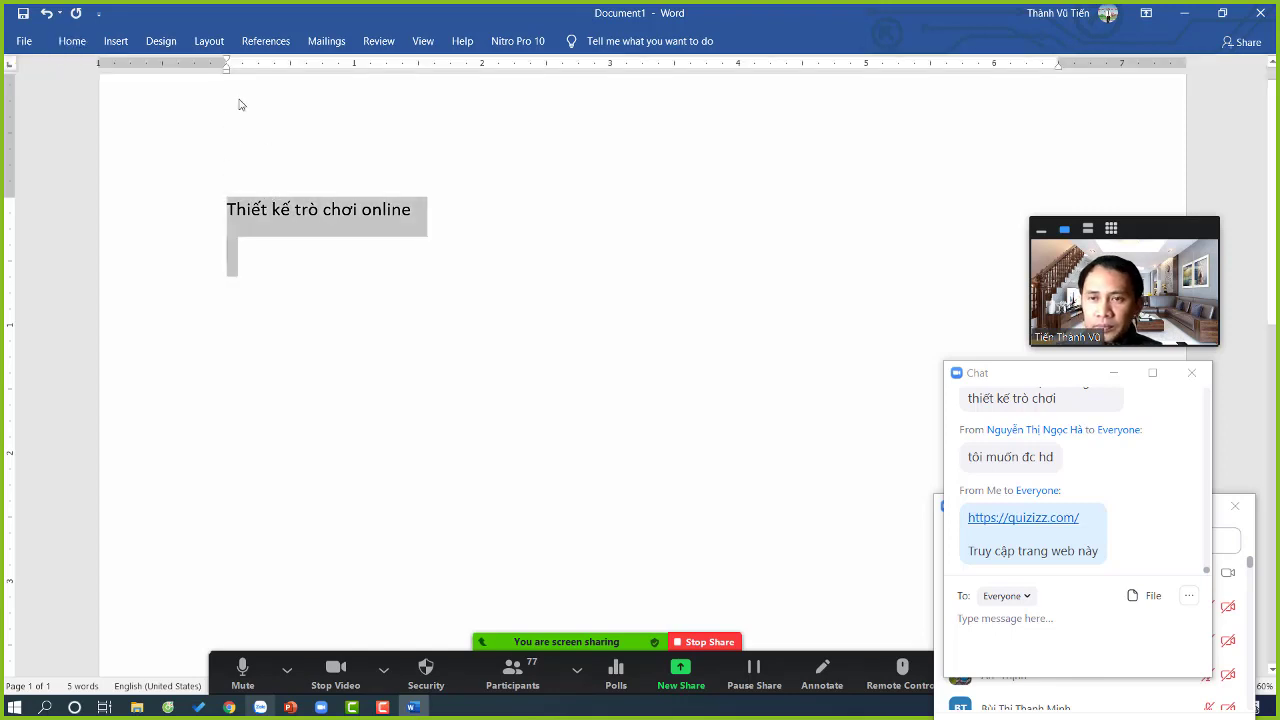
{"action": "left_click", "coordinate": [71, 41]}
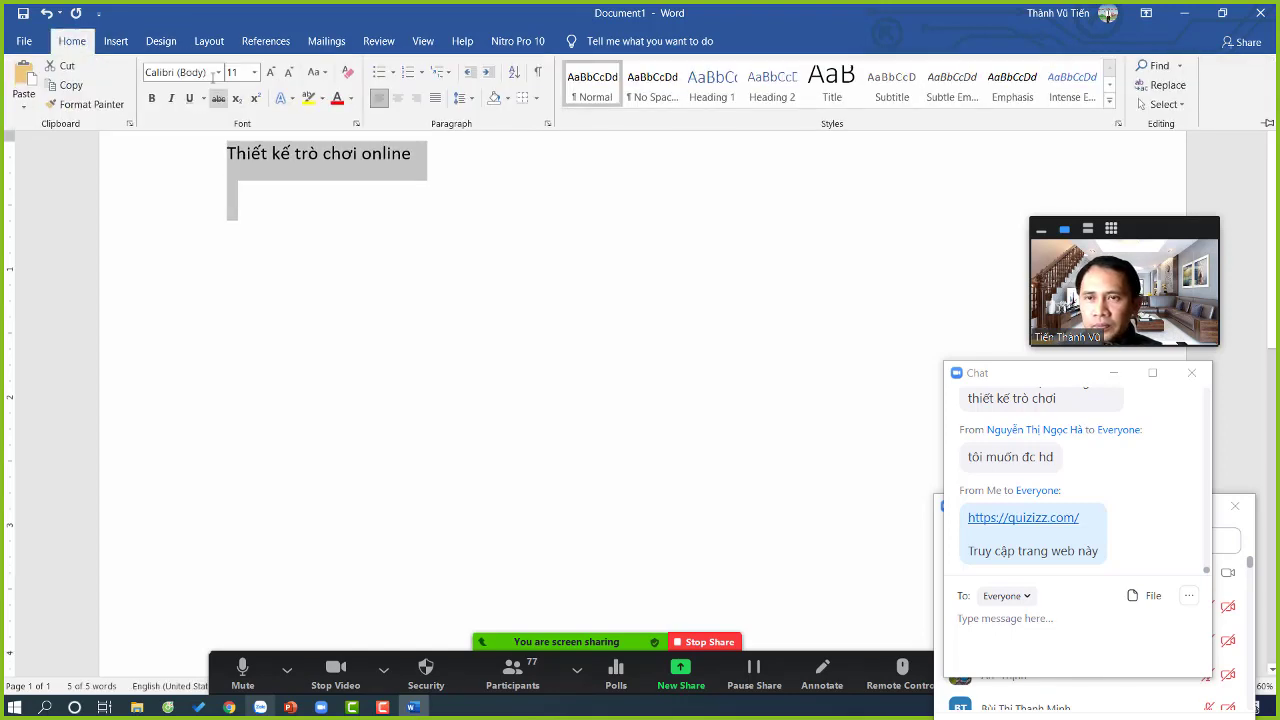
{"action": "left_click", "coordinate": [190, 72]}
{"action": "key", "text": "Tab"}
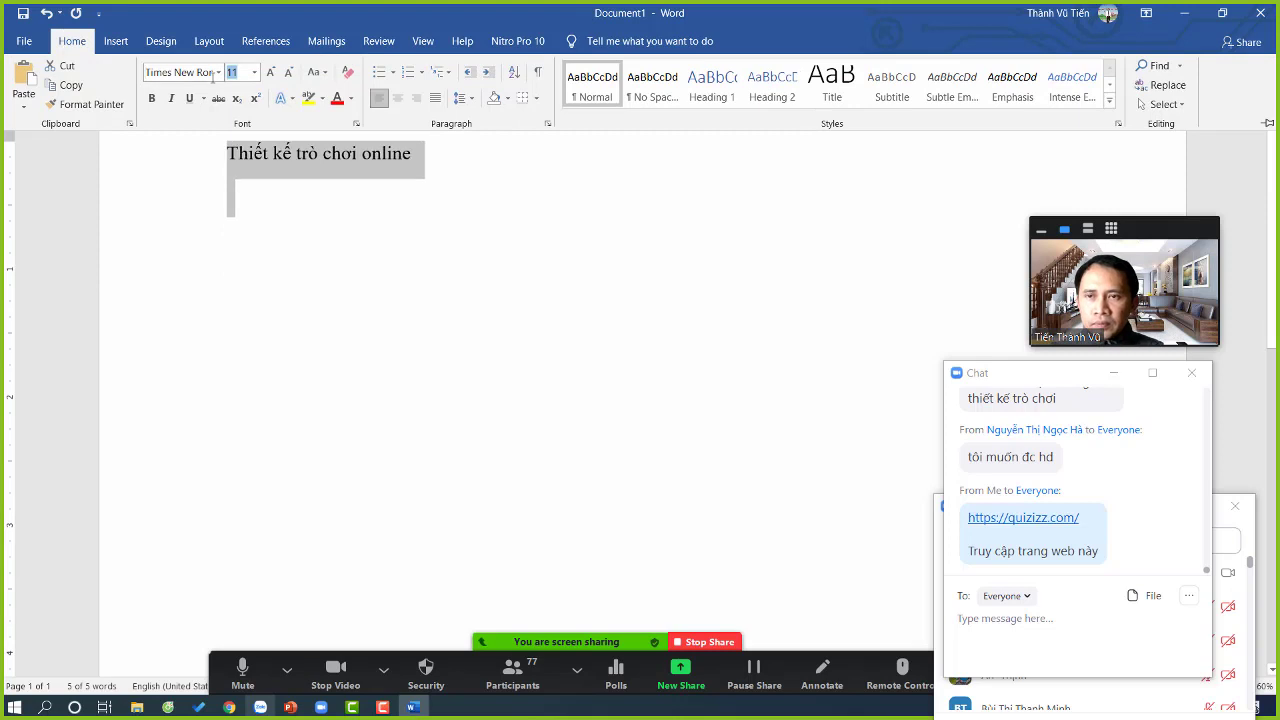
{"action": "type", "text": "14"}
{"action": "key", "text": "Return"}
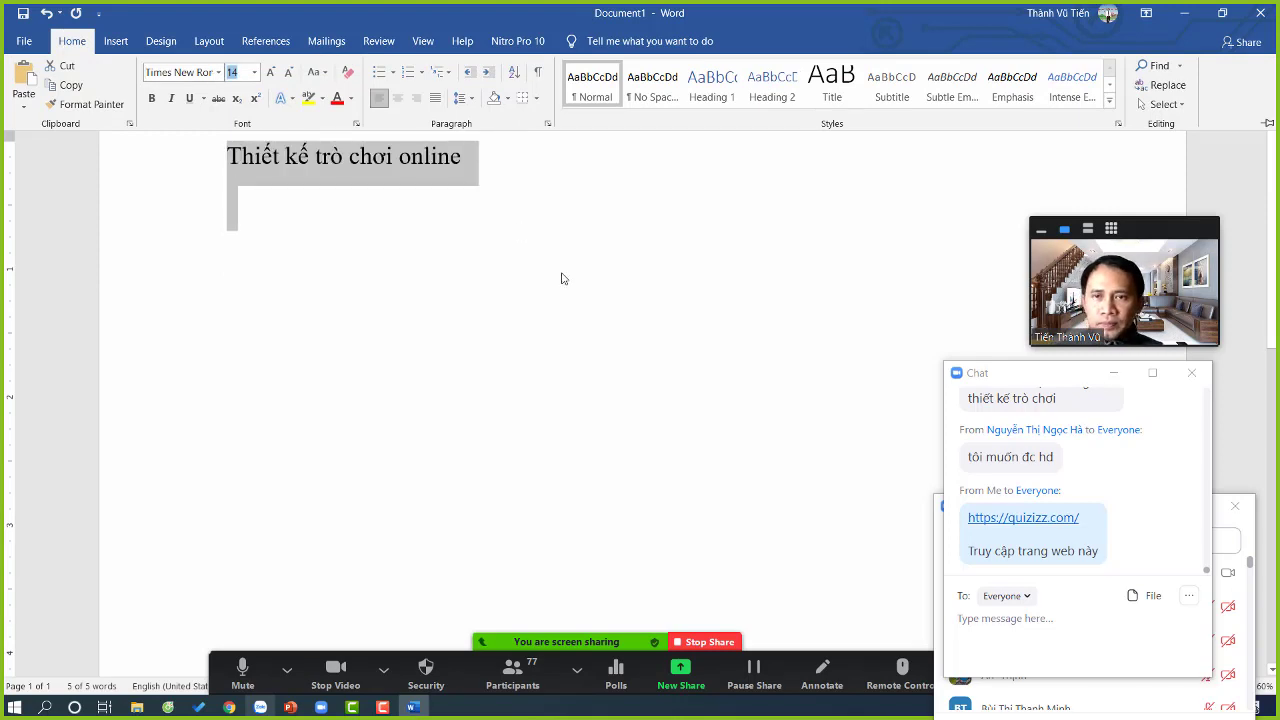
{"action": "scroll", "coordinate": [563, 295], "scroll_direction": "up", "scroll_amount": 2, "text": "ctrl"}
{"action": "scroll", "coordinate": [460, 337], "scroll_direction": "up", "scroll_amount": 1}
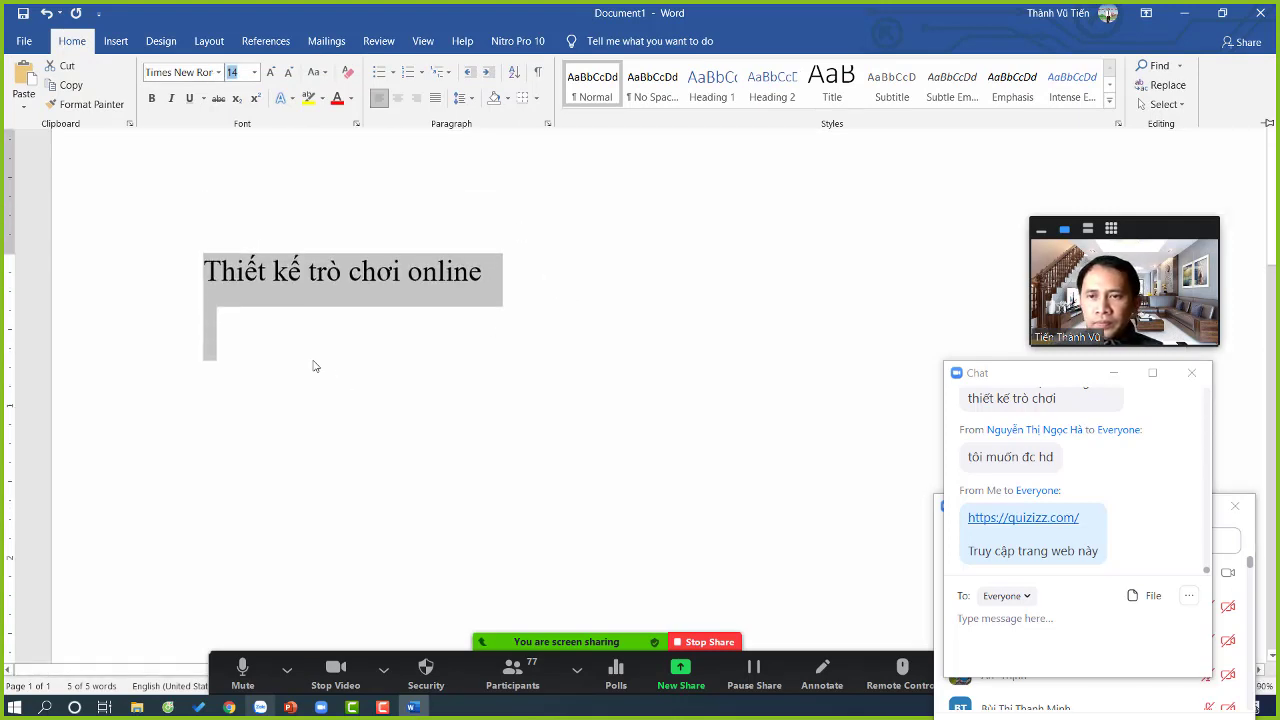
{"action": "key", "text": "ctrl+F1"}
{"action": "left_click", "coordinate": [271, 345]}
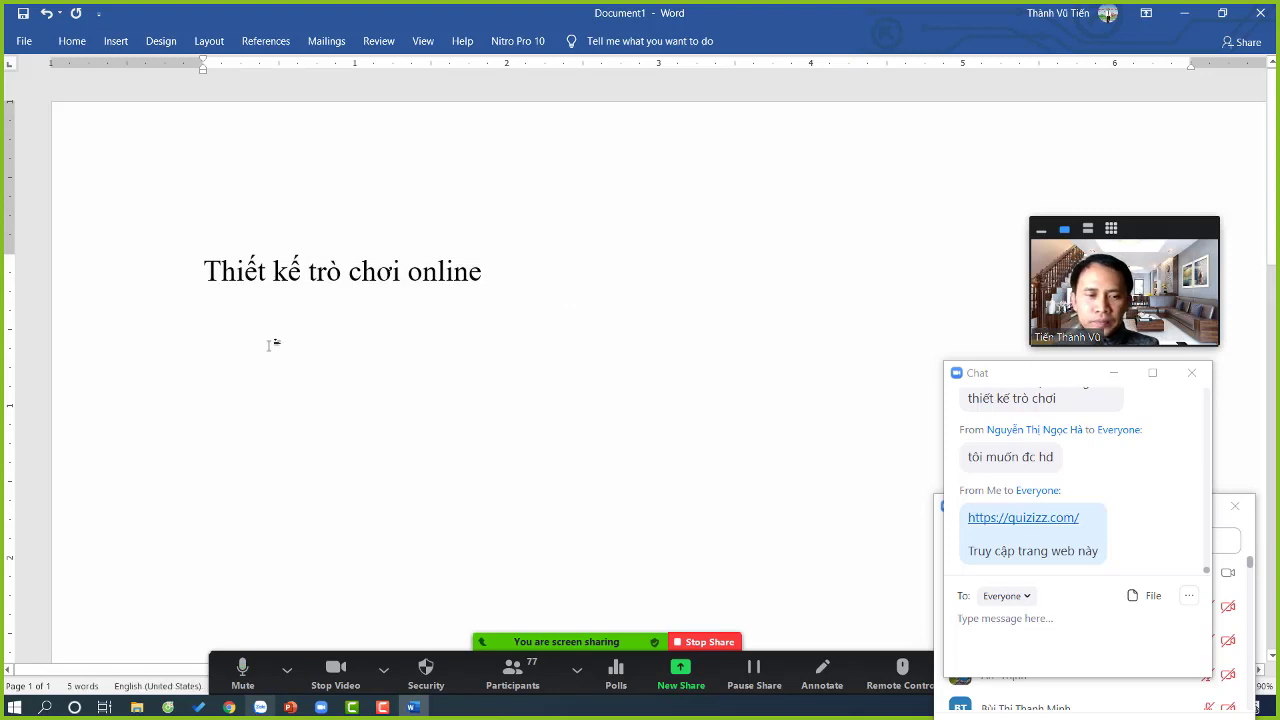
{"action": "type", "text": "Bươc"}
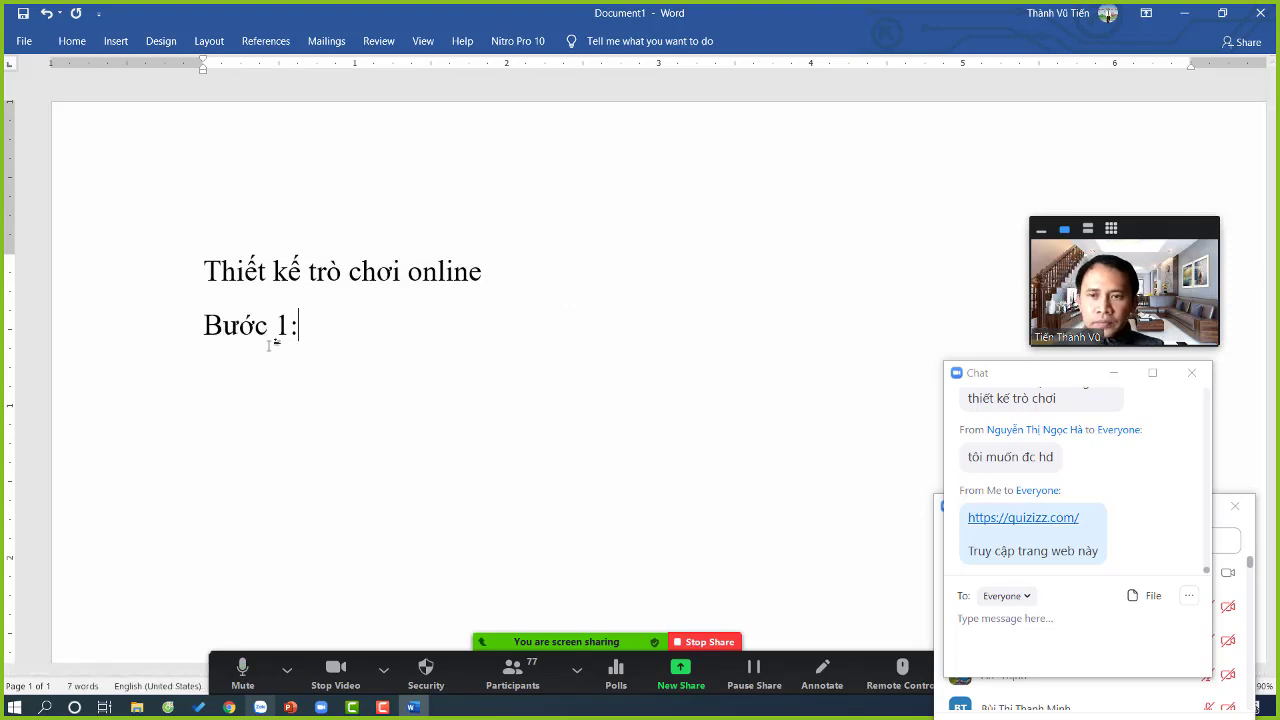
{"action": "type", "text": " 1: Truy cập trang web:"}
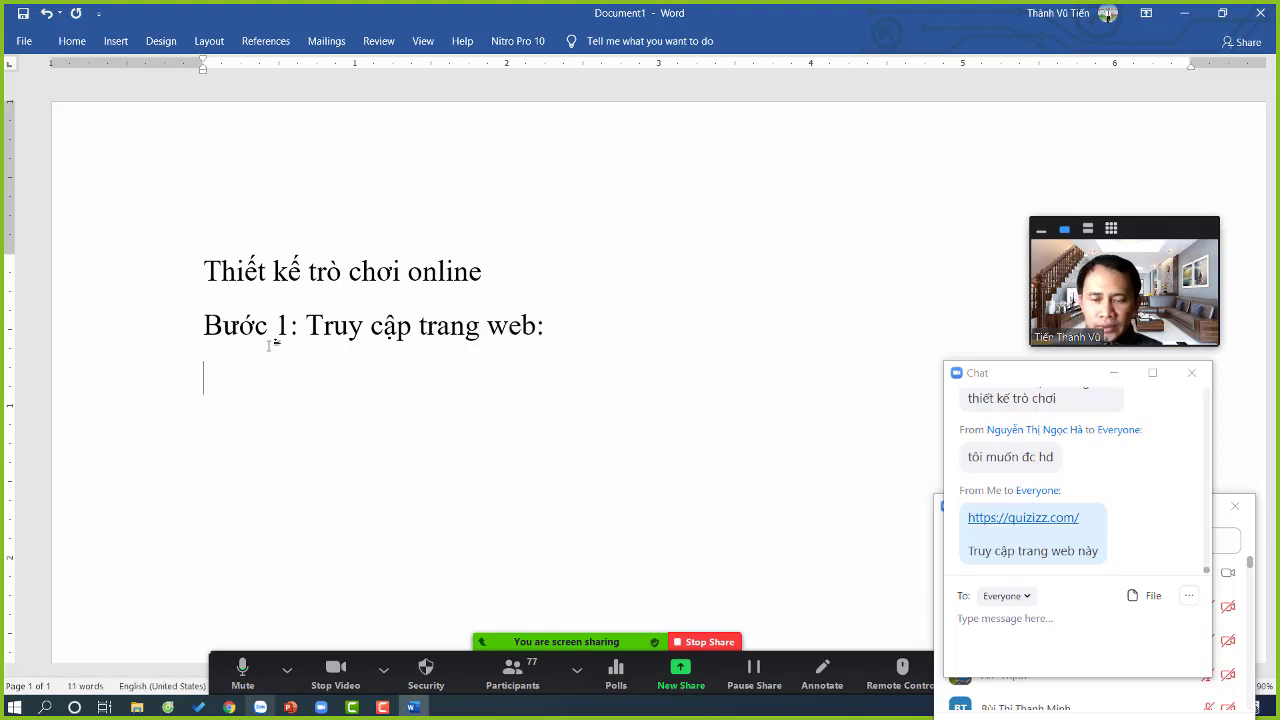
{"action": "type", "text": "https://quizizz.com/"}
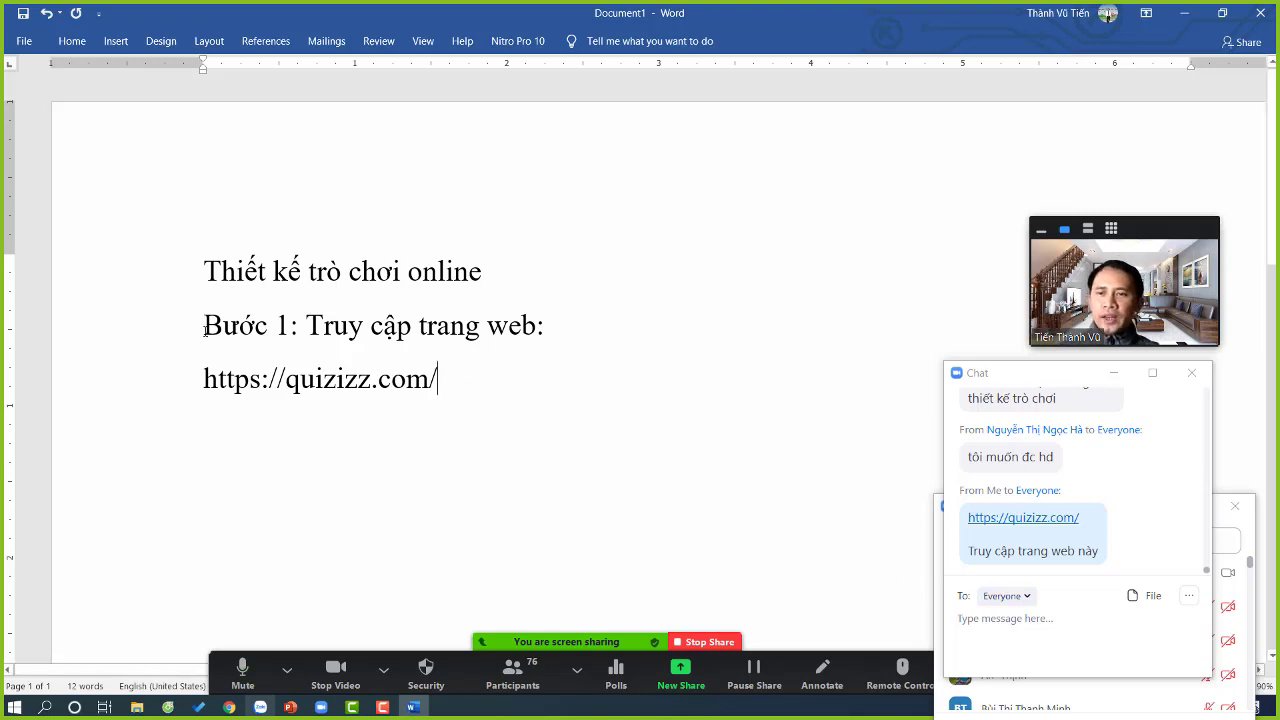
{"action": "left_click_drag", "start_coordinate": [266, 331], "coordinate": [305, 336]}
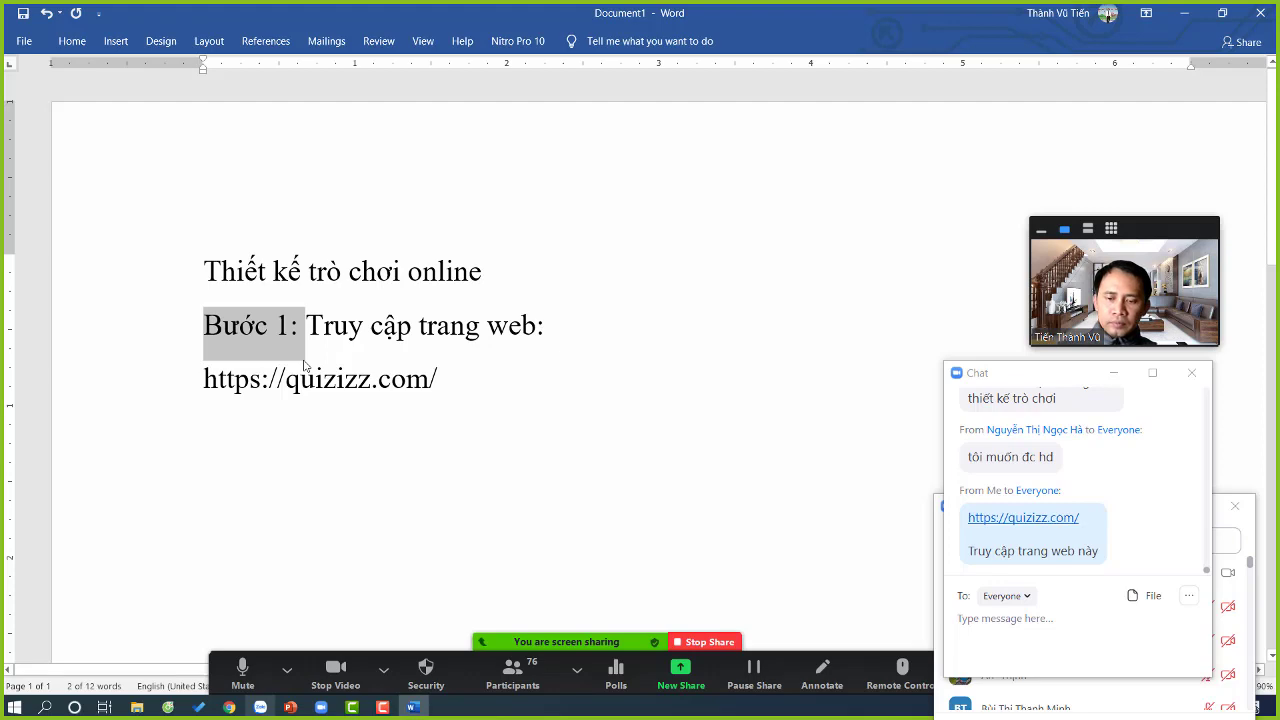
{"action": "key", "text": "ctrl+b"}
Step: Switch to Chrome and open the sign-up page from the Quizizz home page
{"action": "left_click", "coordinate": [287, 670]}
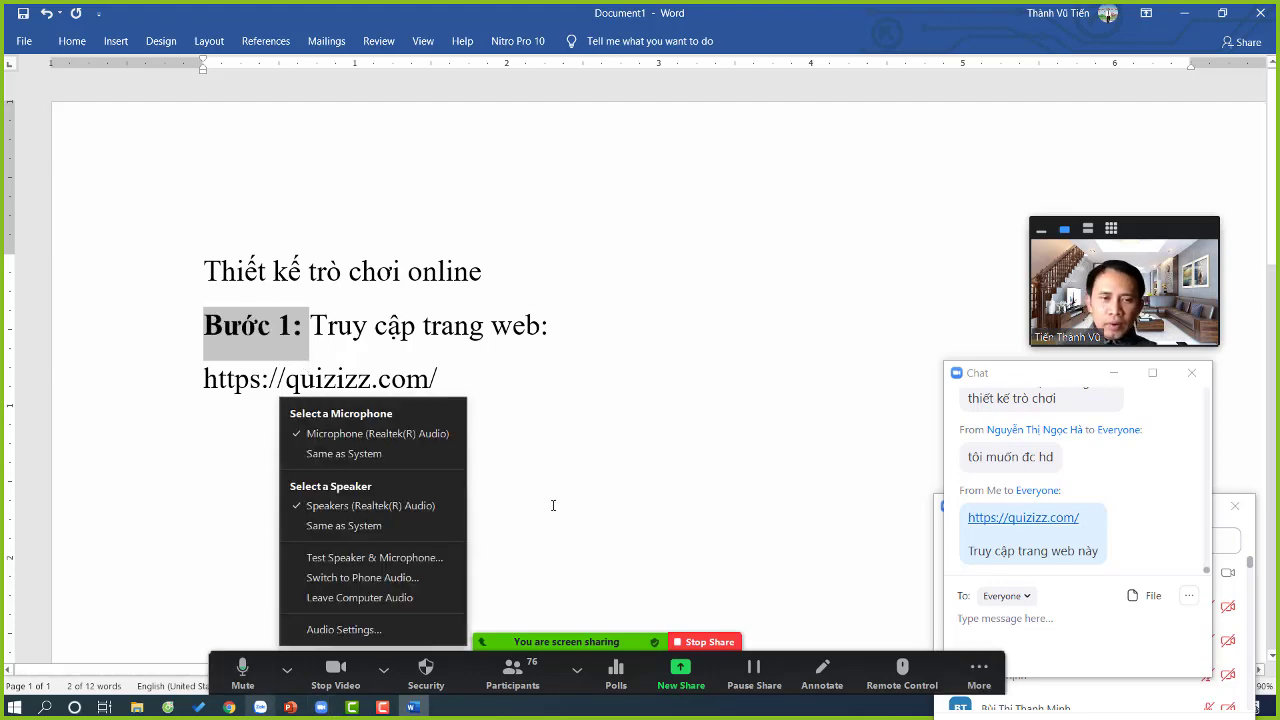
{"action": "left_click", "coordinate": [711, 477]}
{"action": "left_click", "coordinate": [711, 477]}
{"action": "left_click", "coordinate": [287, 670]}
{"action": "left_click", "coordinate": [229, 708]}
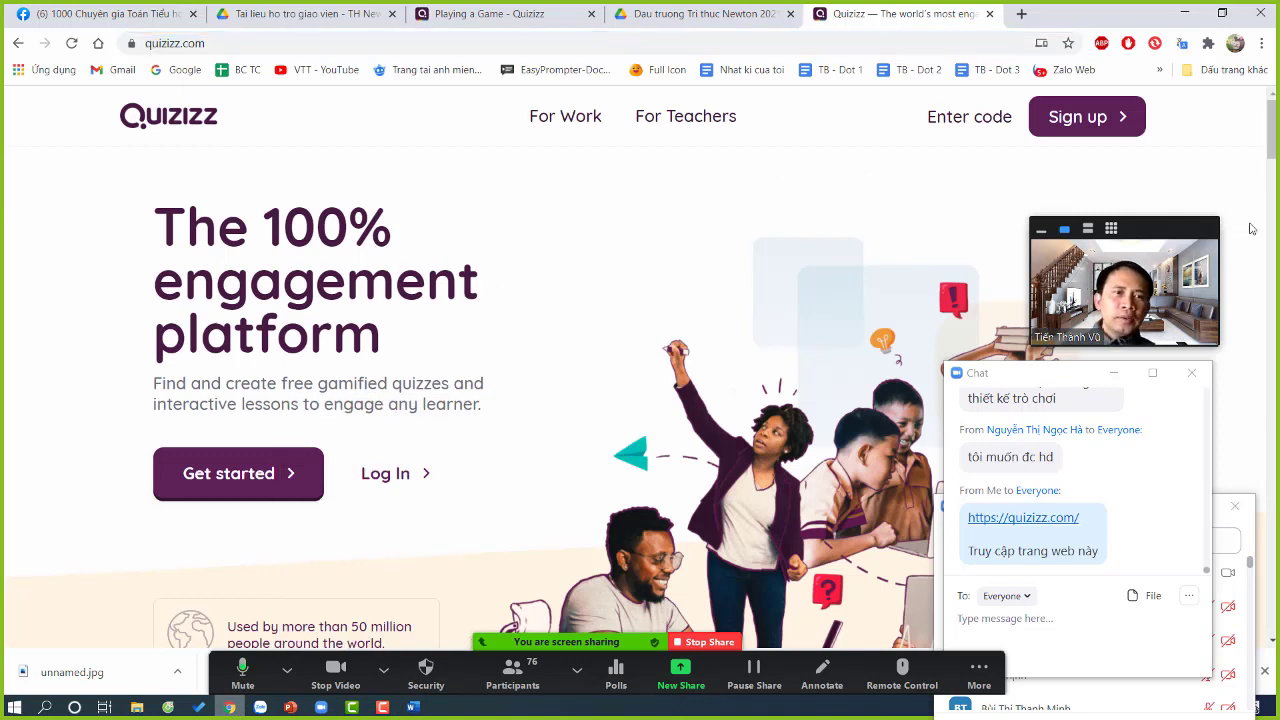
{"action": "left_click", "coordinate": [1122, 120]}
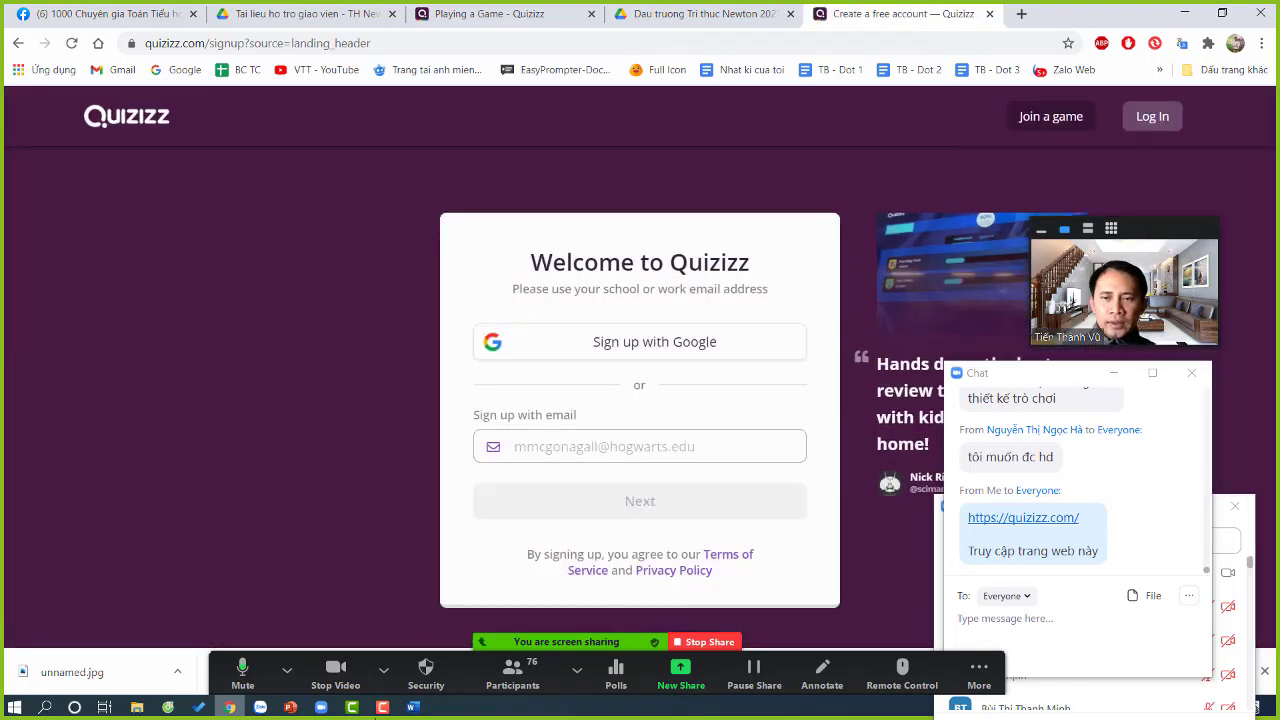
Step: Return to the Word document and add the line "Bước 2: Tạo 1 tài khoản" below the Quizizz link
{"action": "left_click", "coordinate": [413, 707]}
{"action": "left_click", "coordinate": [383, 671]}
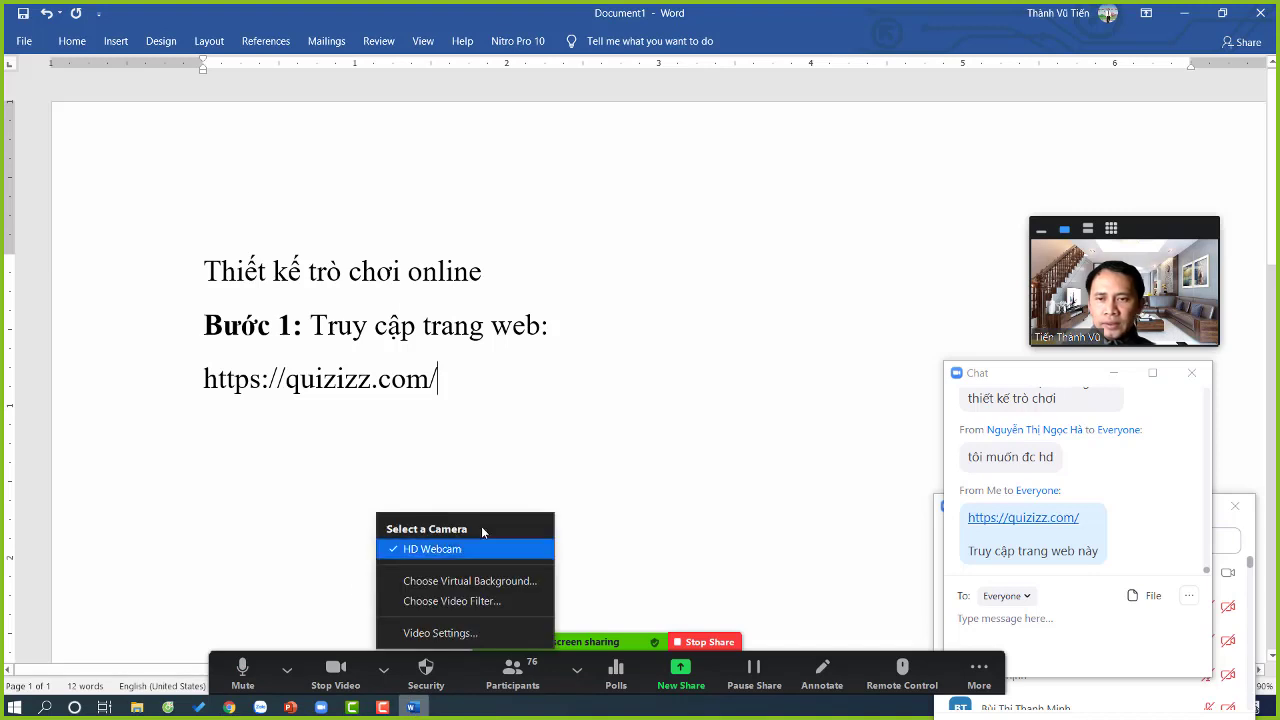
{"action": "left_click", "coordinate": [503, 466]}
{"action": "key", "text": "Return"}
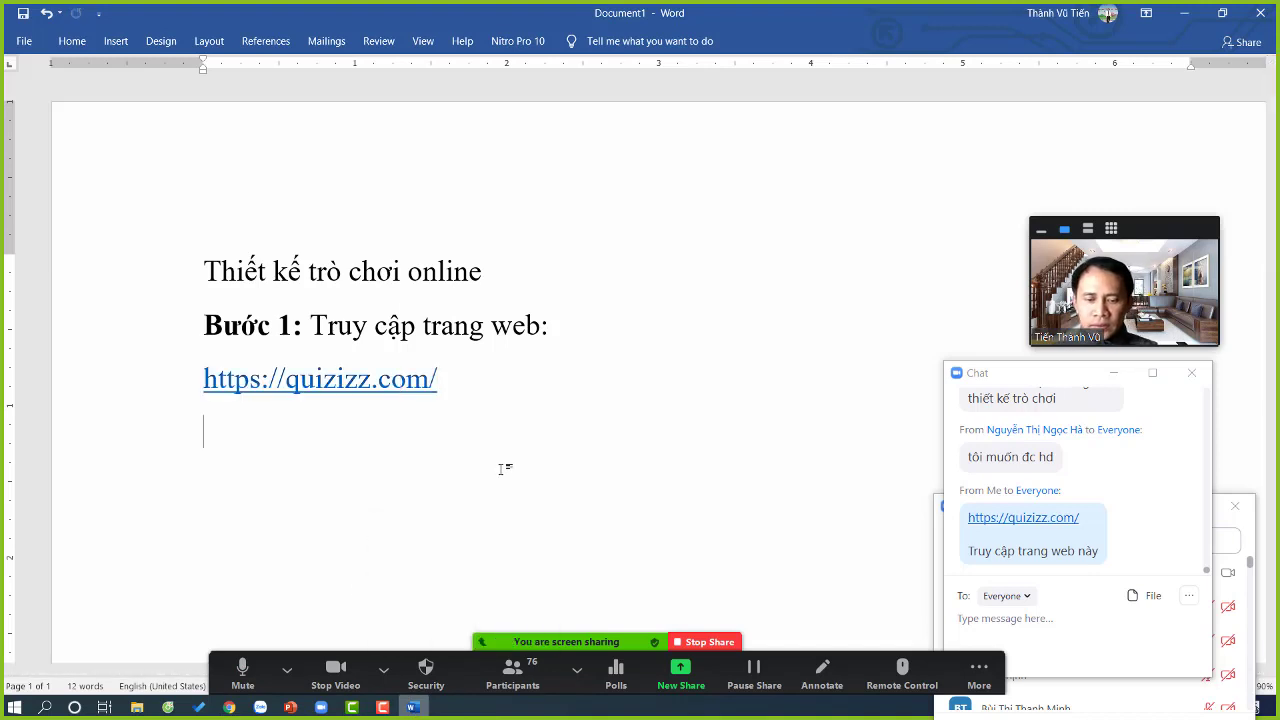
{"action": "type", "text": "Bước 2"}
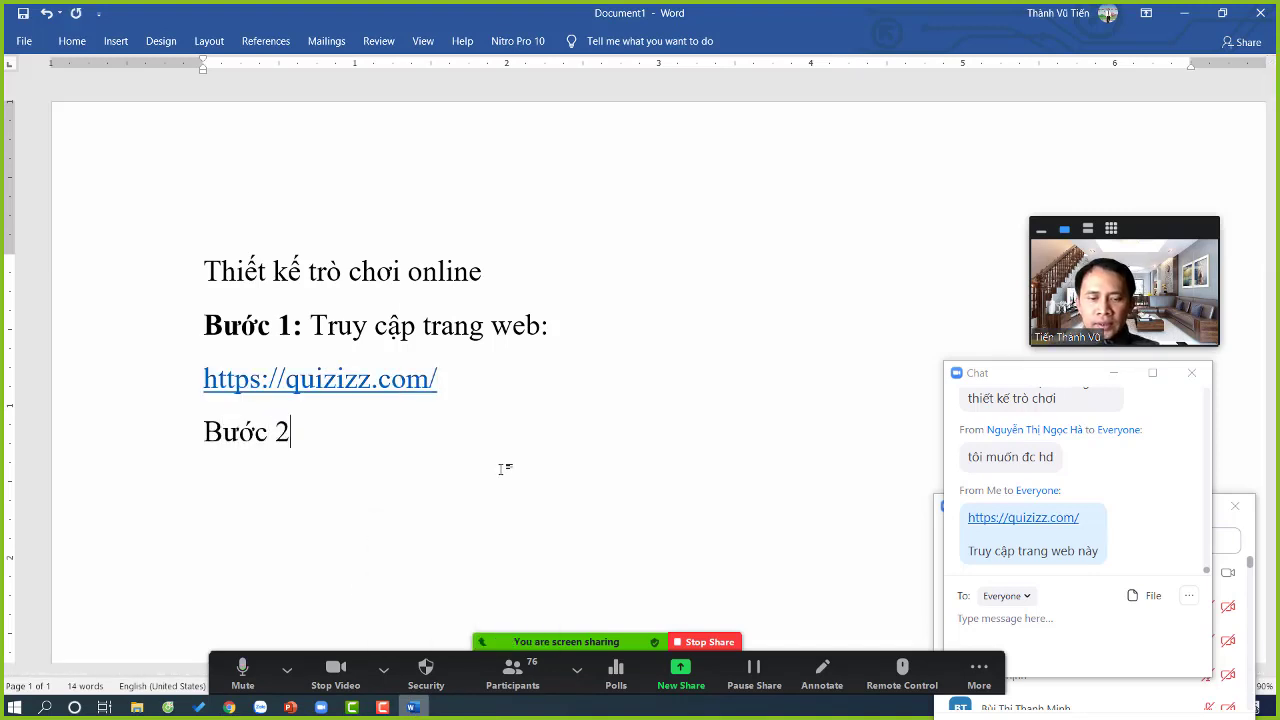
{"action": "type", "text": ": Tạo 1 t"}
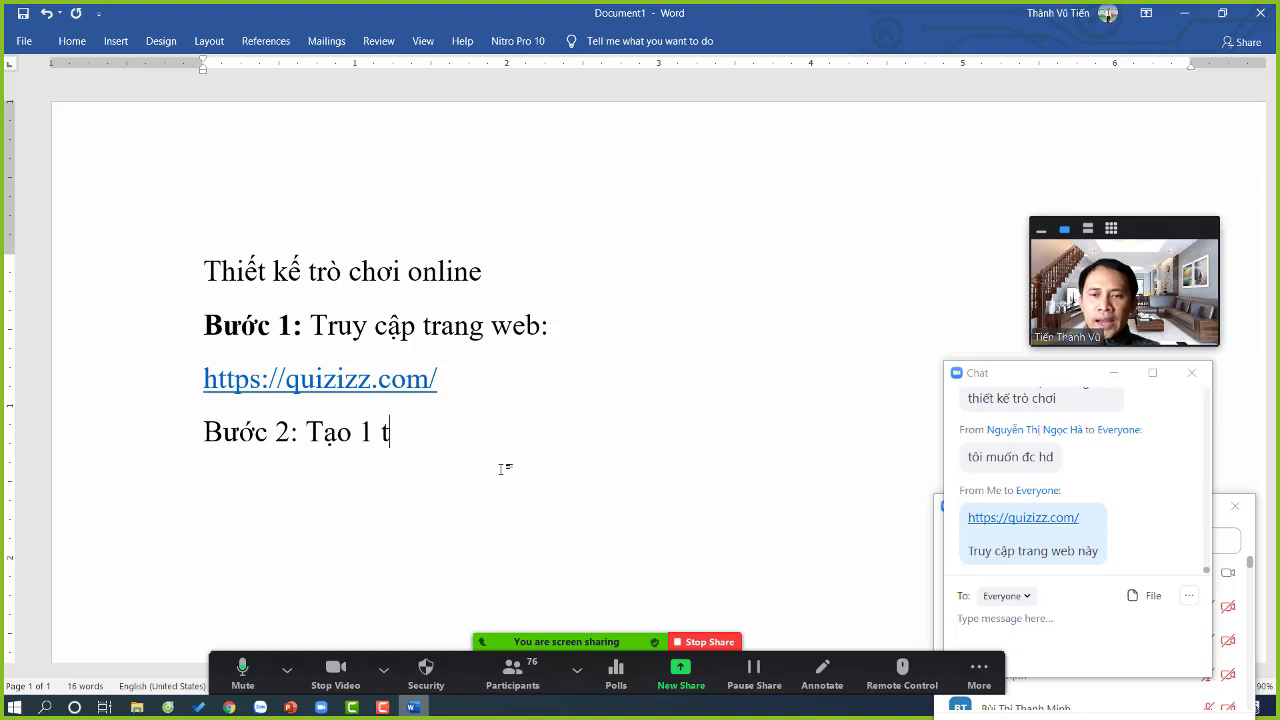
{"action": "type", "text": "ài khoản"}
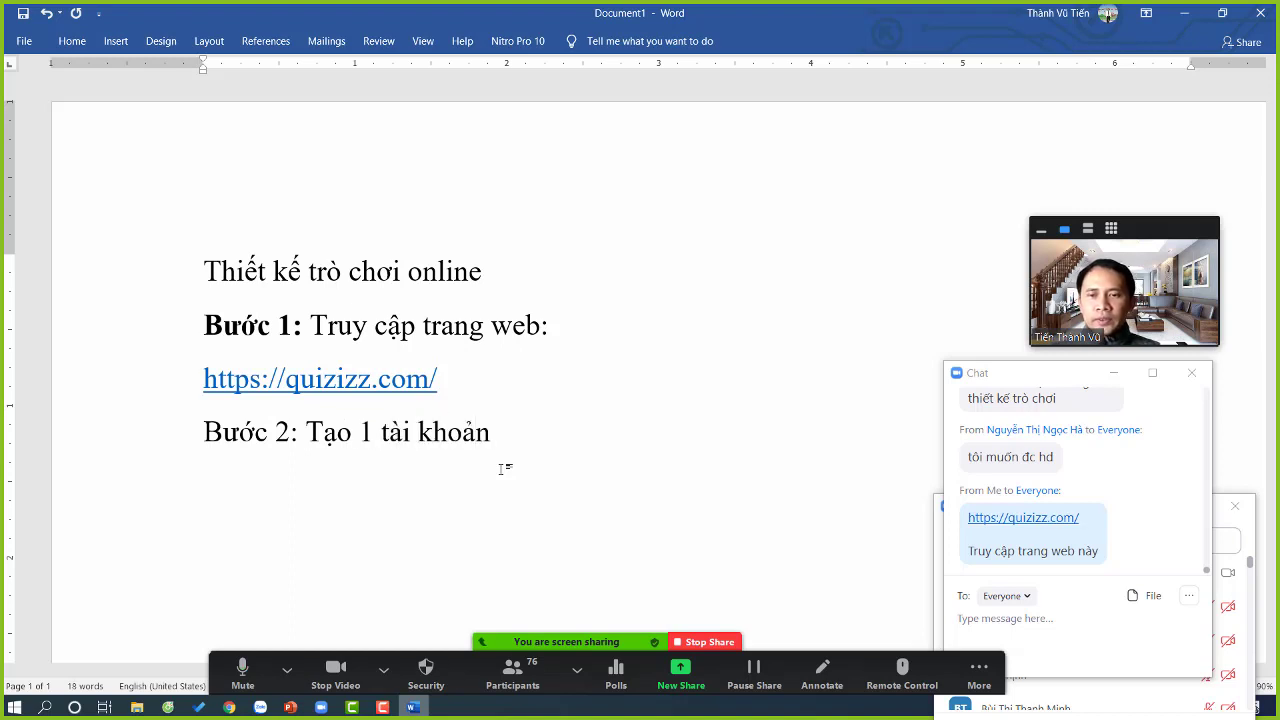
{"action": "key", "text": "Return"}
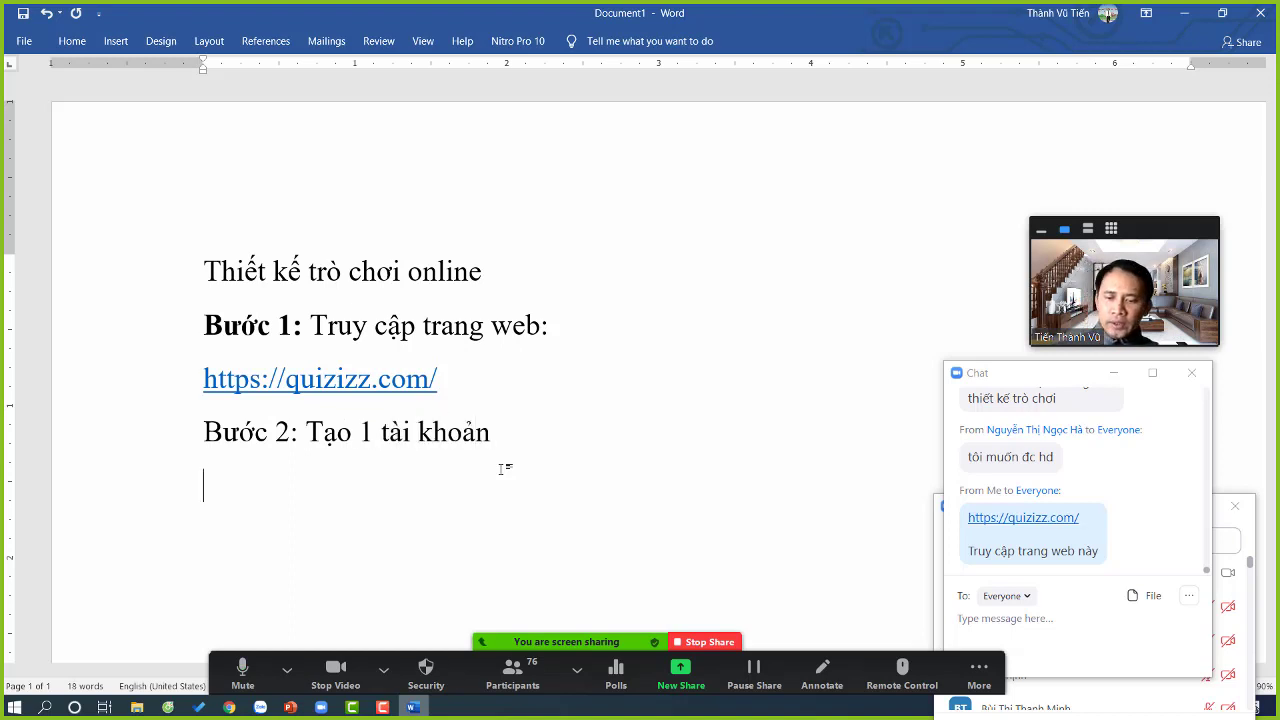
Step: Switch to Chrome, move the chat window aside, and capture the Quizizz sign-up form with Snipping Tool
{"action": "key", "text": "alt+Tab"}
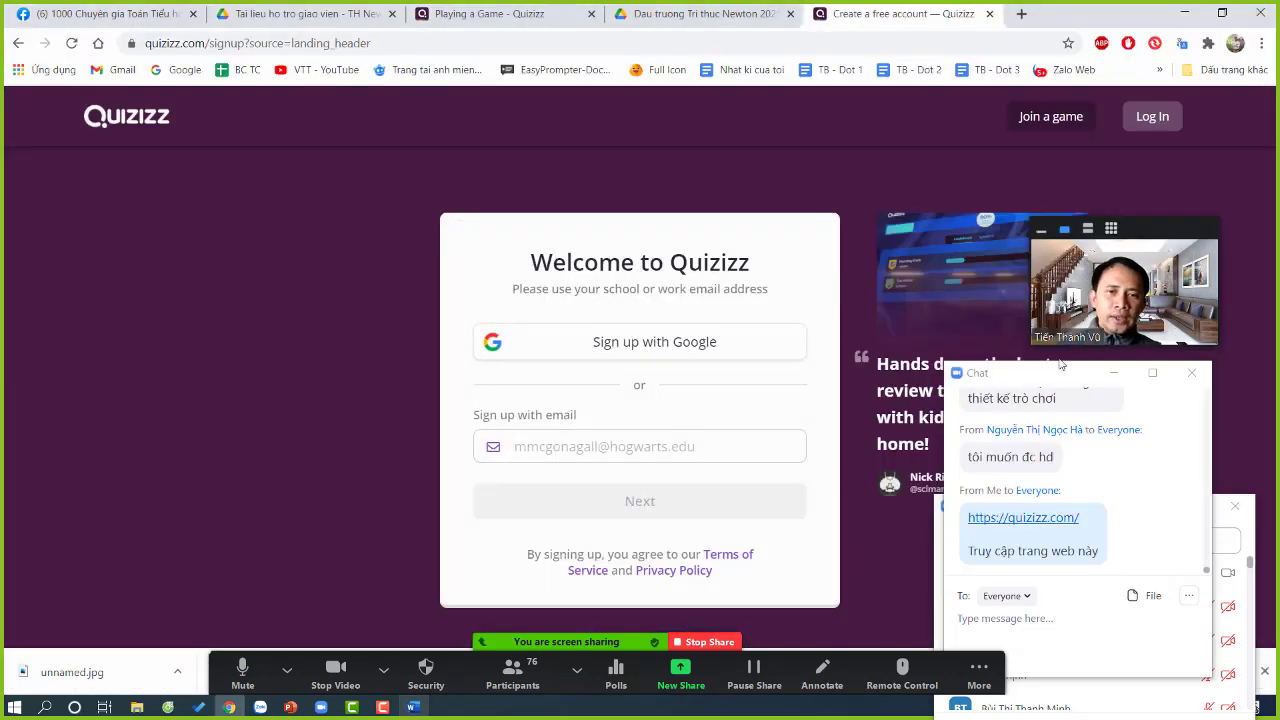
{"action": "left_click_drag", "start_coordinate": [1061, 365], "coordinate": [1127, 380]}
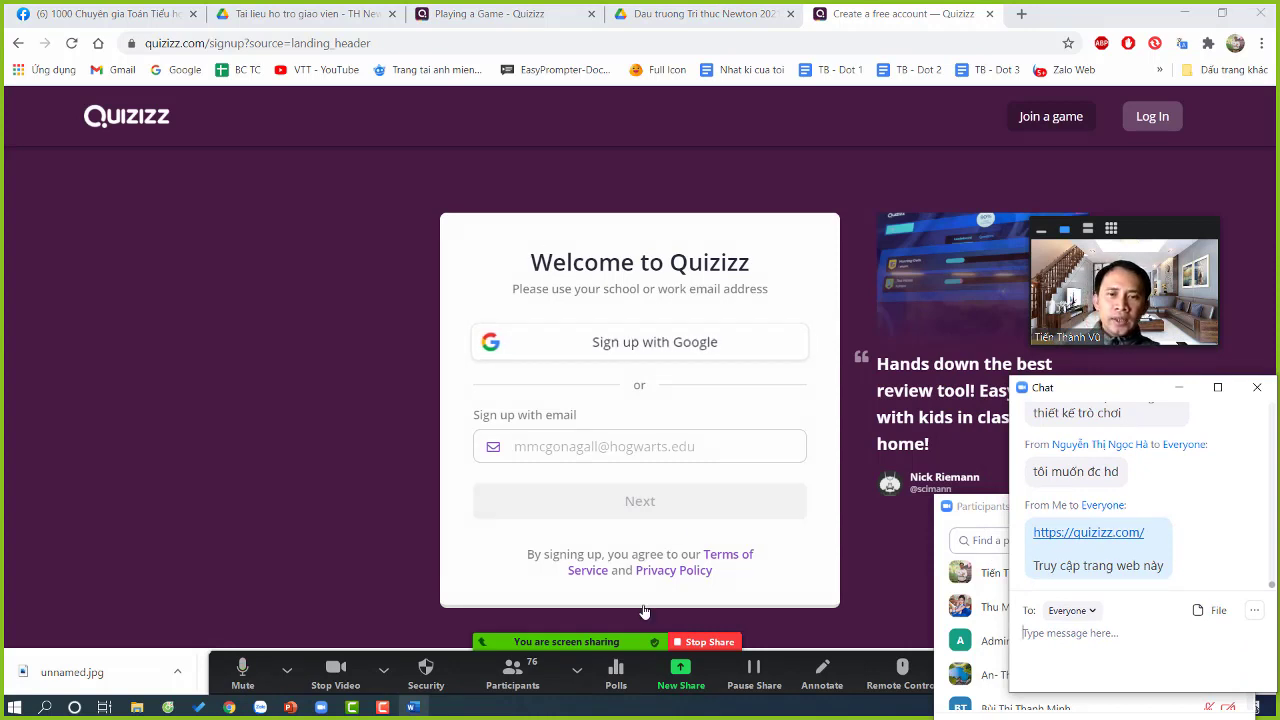
{"action": "left_click", "coordinate": [44, 708]}
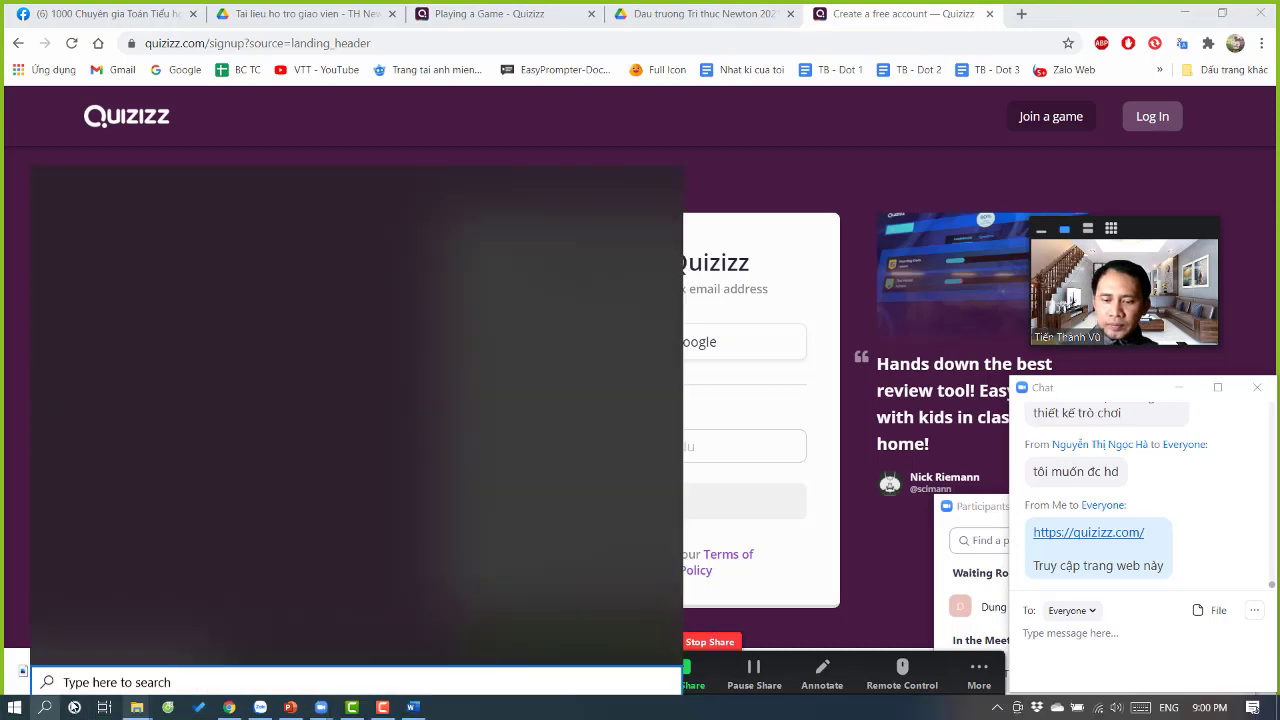
{"action": "type", "text": "s"}
{"action": "left_click", "coordinate": [110, 256]}
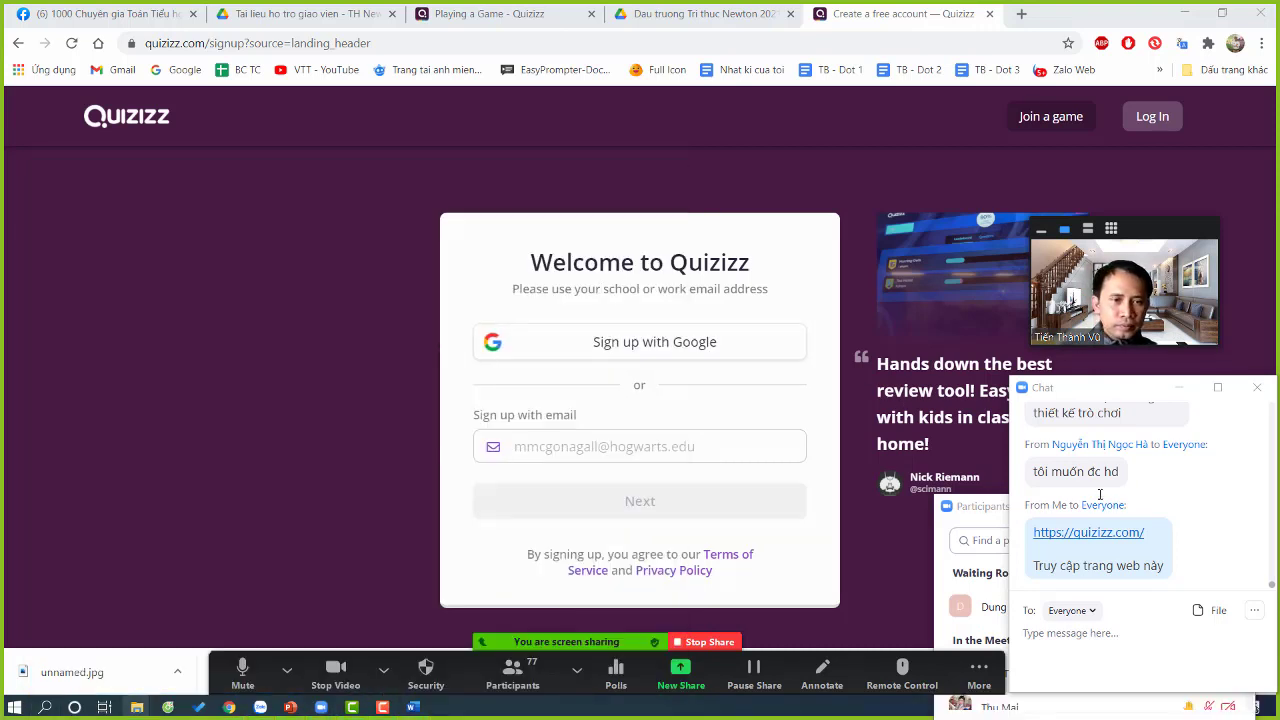
{"action": "left_click", "coordinate": [988, 281]}
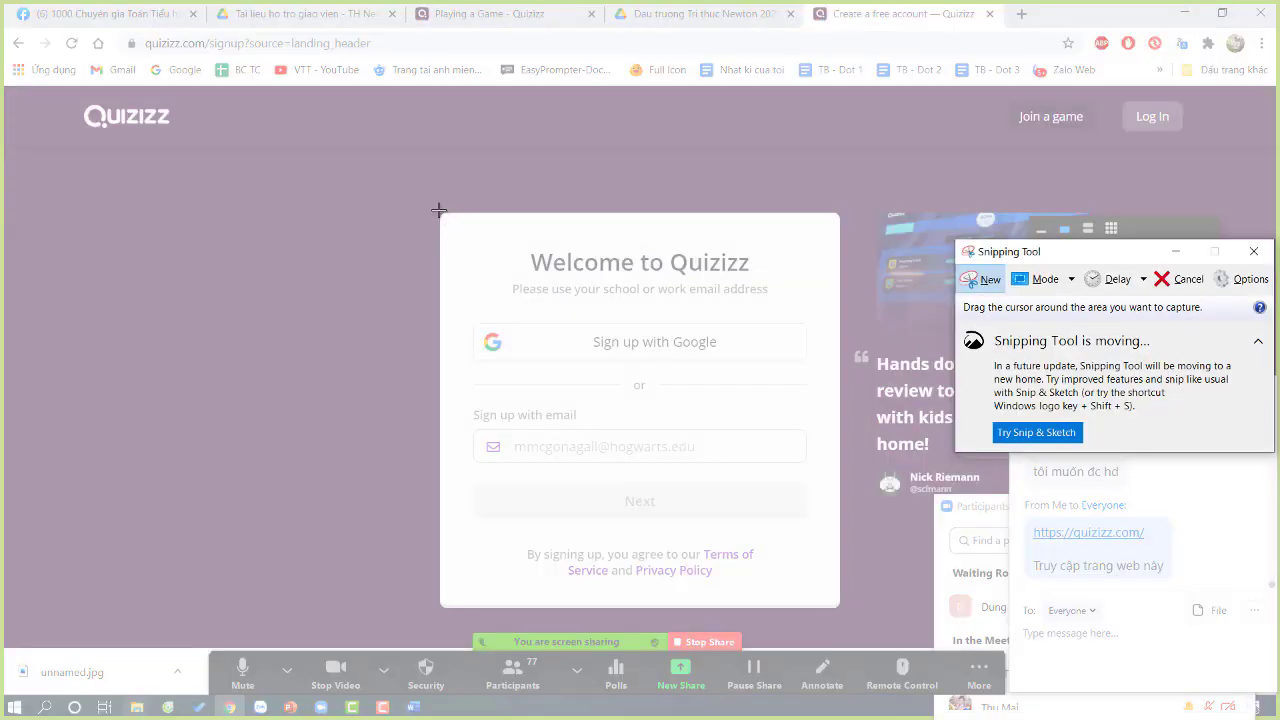
{"action": "left_click_drag", "start_coordinate": [438, 210], "coordinate": [847, 611]}
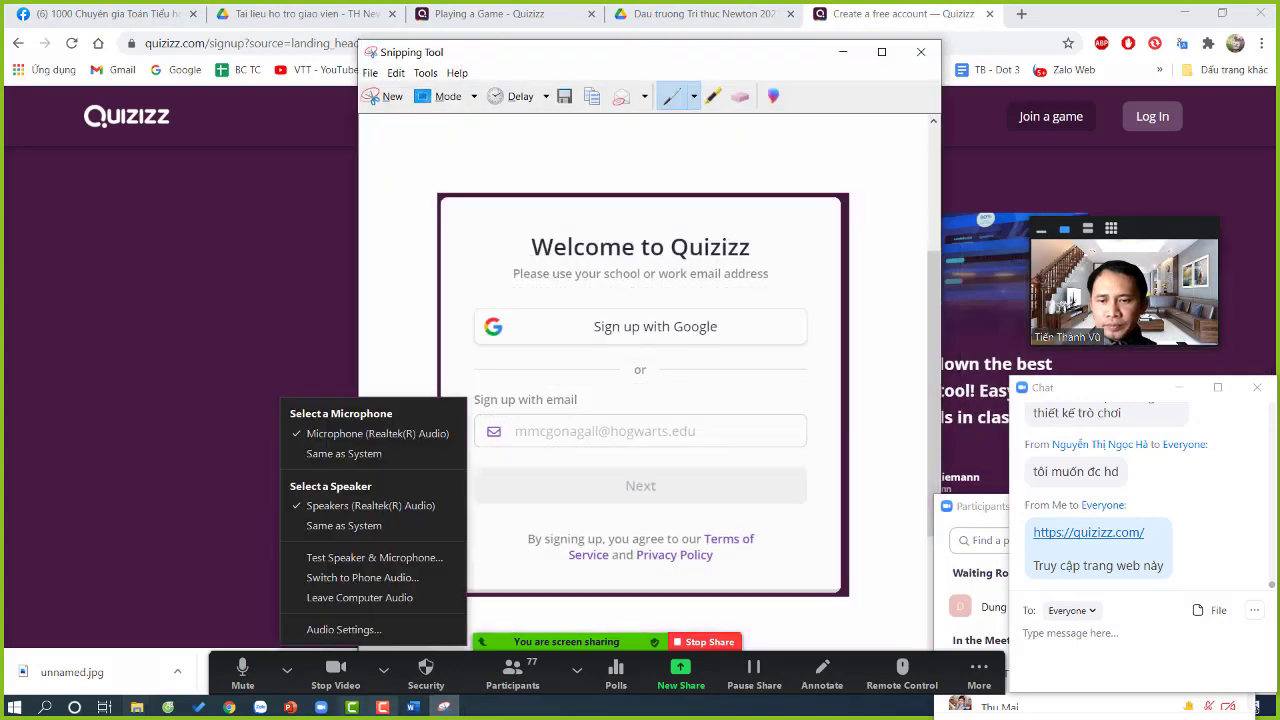
Step: Paste the captured sign-up form below the "Bước 2" line in Word and shrink it to less than half the text width
{"action": "left_click", "coordinate": [413, 708]}
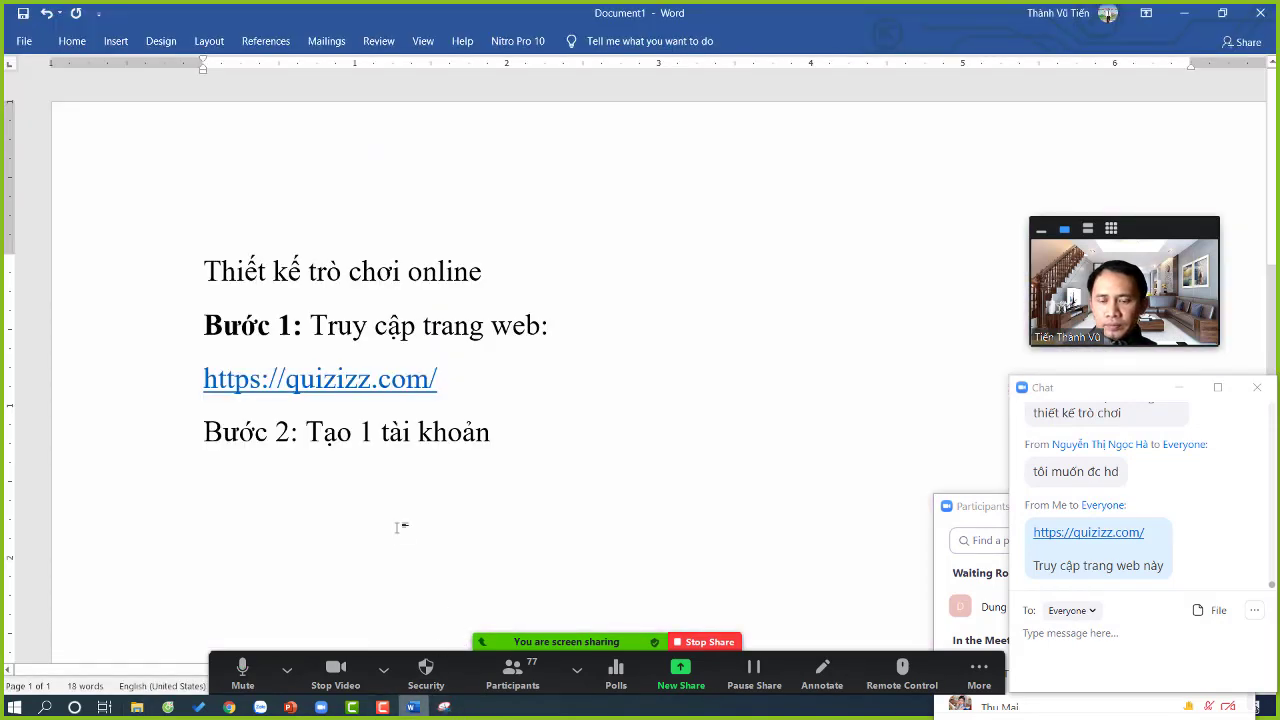
{"action": "key", "text": "ctrl+v"}
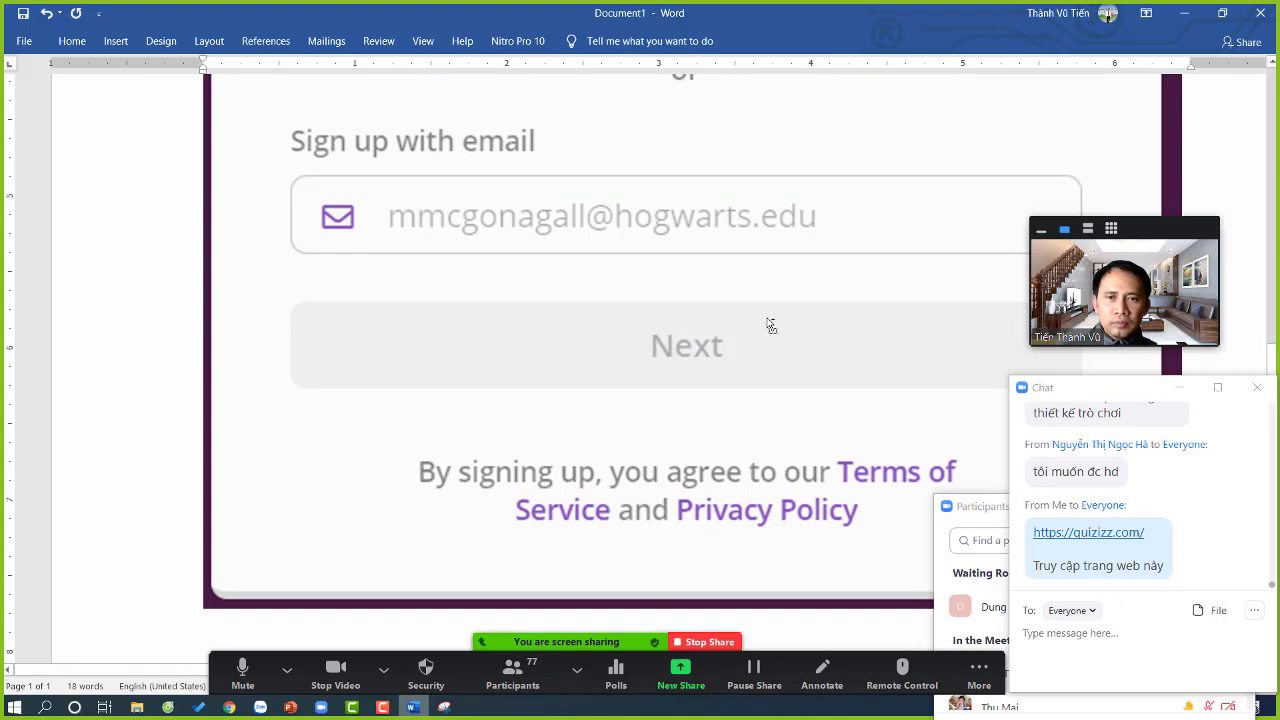
{"action": "scroll", "coordinate": [770, 325], "scroll_direction": "down", "scroll_amount": 2, "text": "ctrl"}
{"action": "scroll", "coordinate": [766, 303], "scroll_direction": "down", "scroll_amount": 4, "text": "ctrl"}
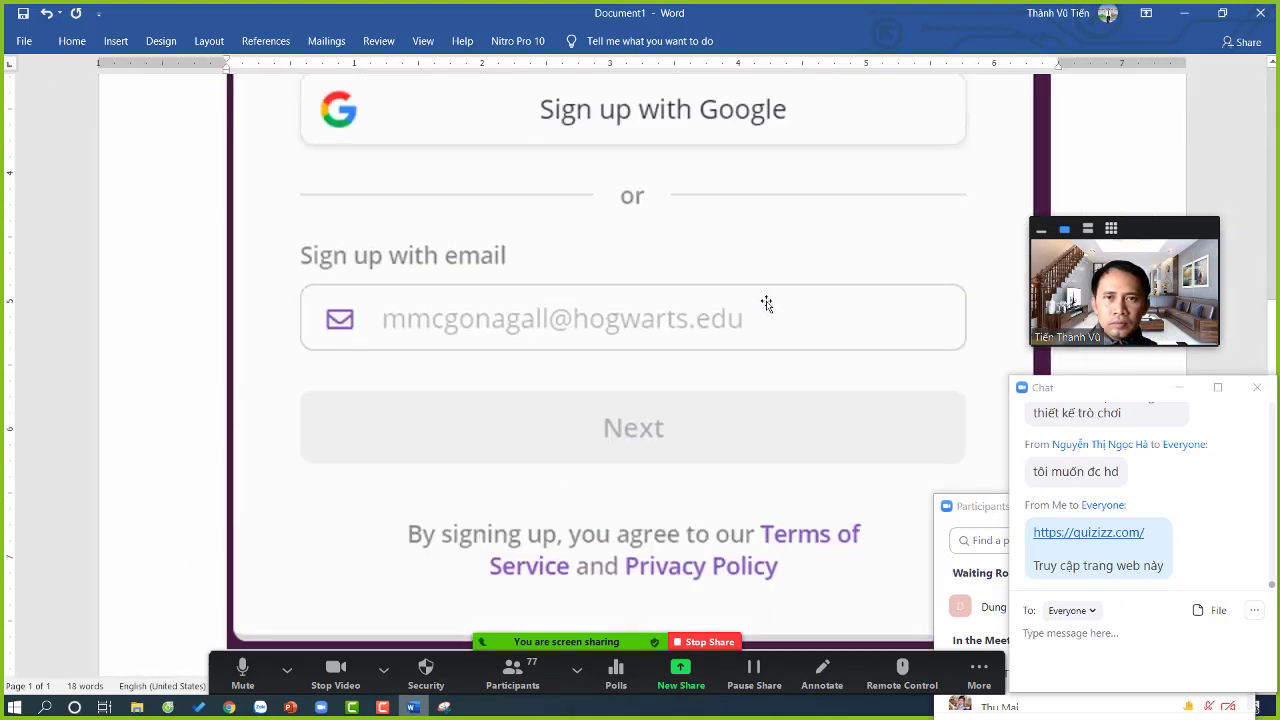
{"action": "scroll", "coordinate": [770, 308], "scroll_direction": "up", "scroll_amount": 5}
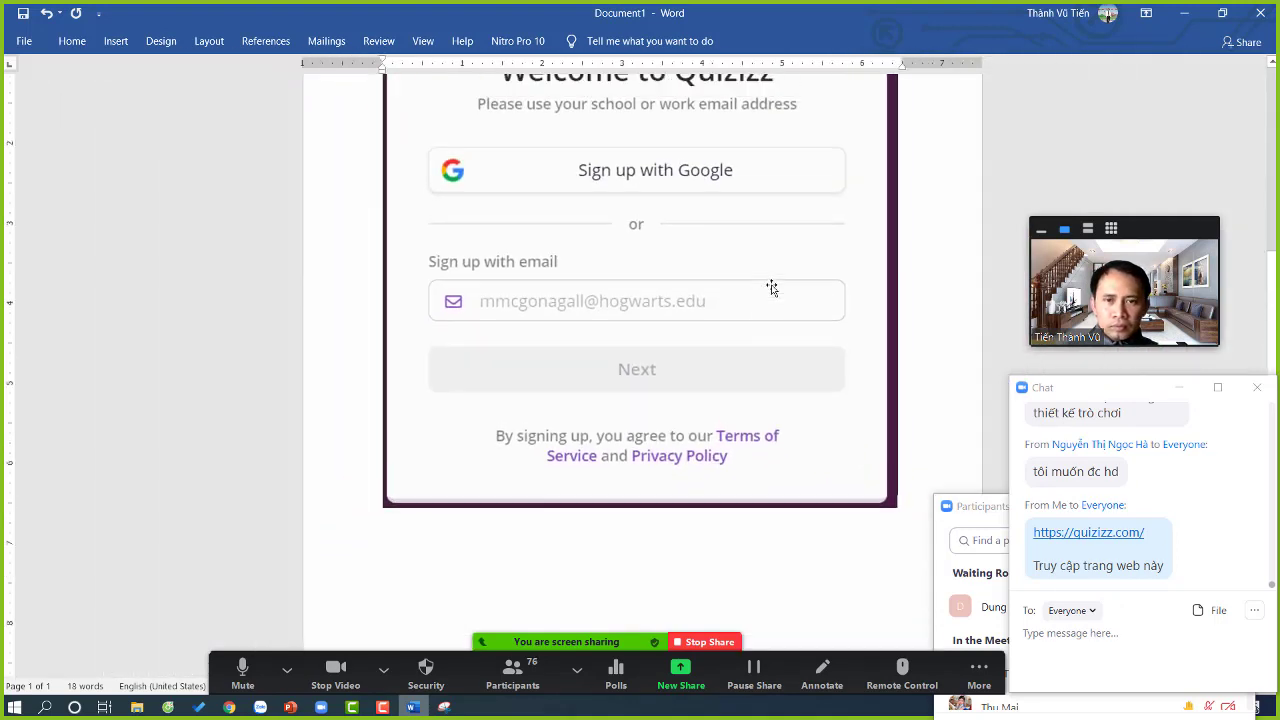
{"action": "left_click", "coordinate": [850, 305]}
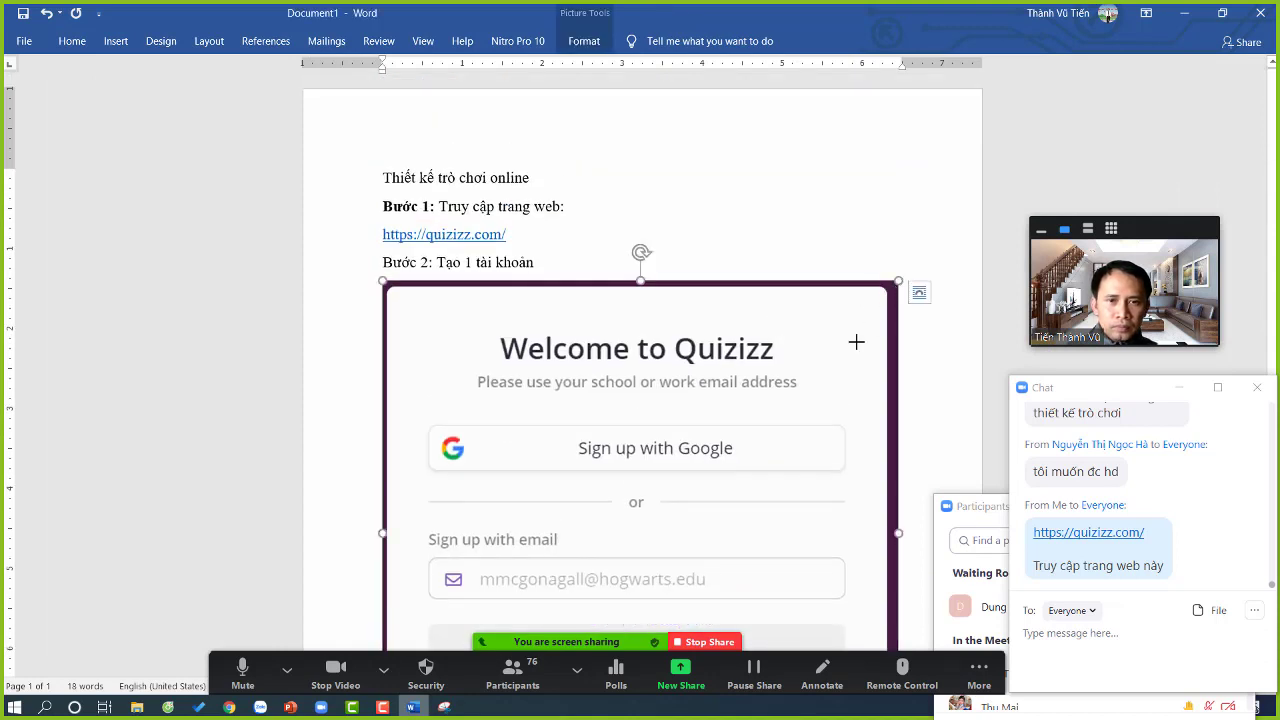
{"action": "left_click_drag", "start_coordinate": [856, 342], "coordinate": [603, 591]}
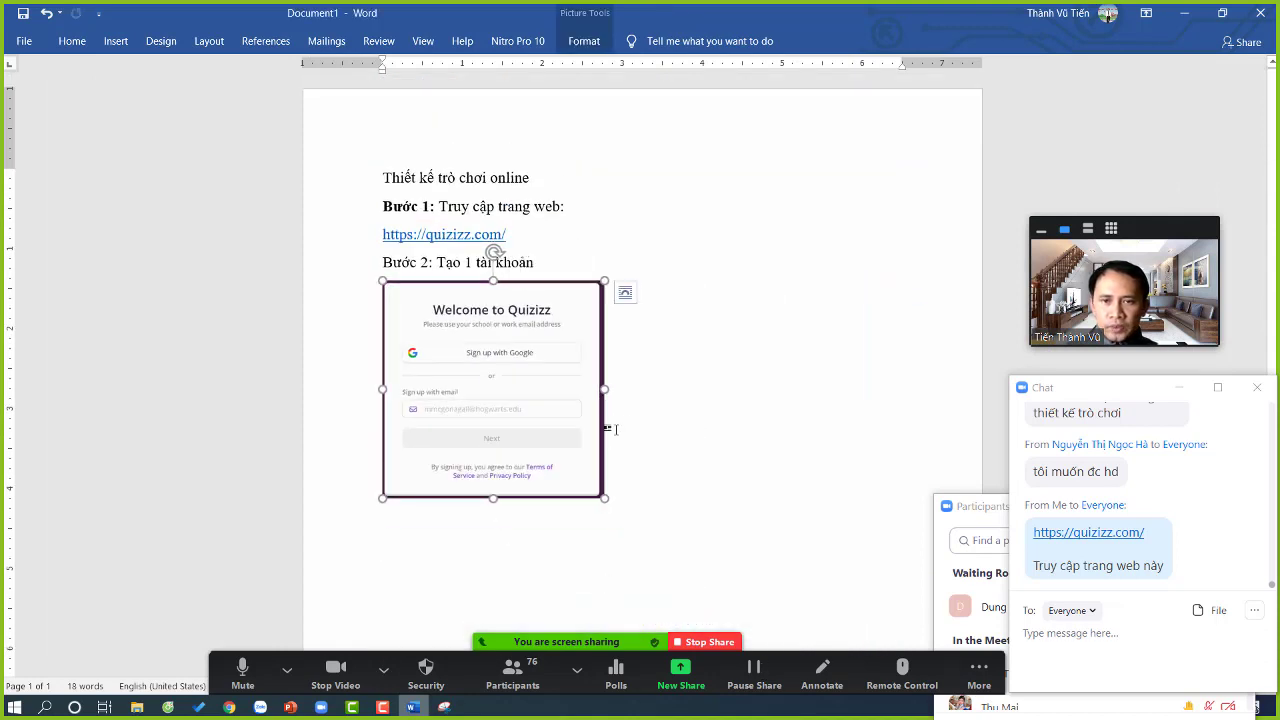
{"action": "scroll", "coordinate": [610, 428], "scroll_direction": "up", "scroll_amount": 4, "text": "ctrl"}
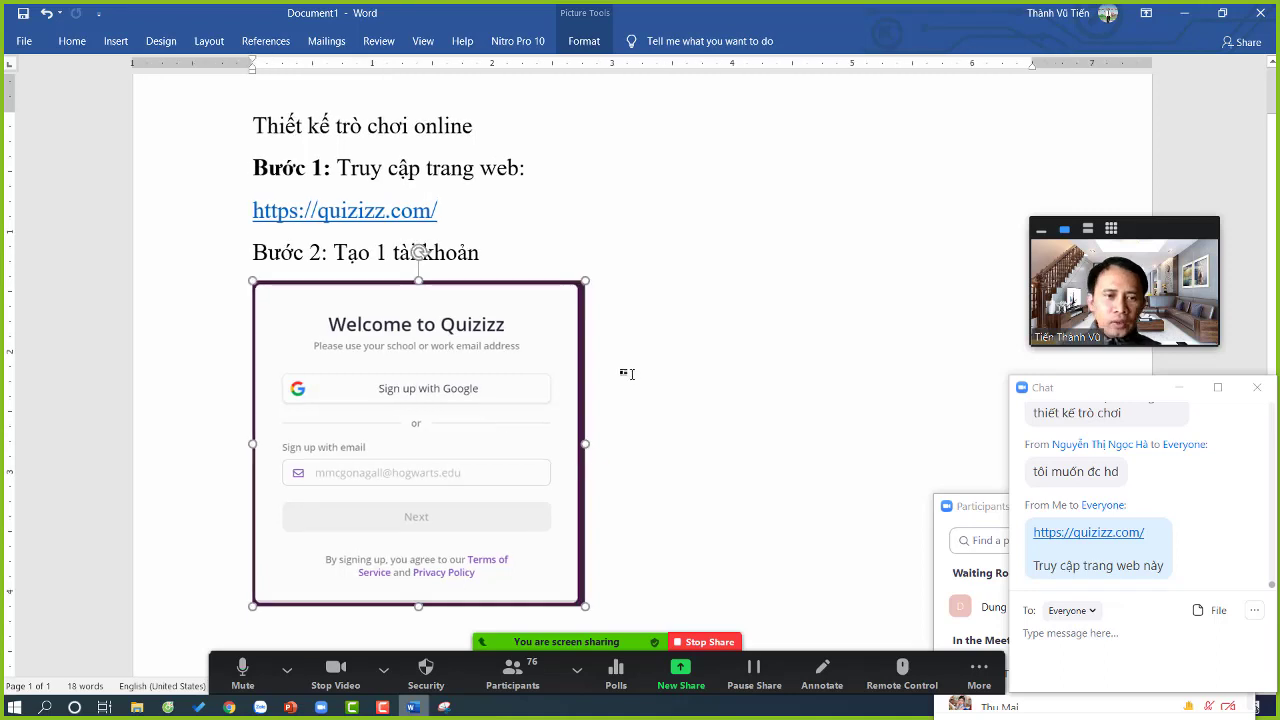
Step: Admit the person in the Zoom waiting room and minimize the participants window
{"action": "left_click_drag", "start_coordinate": [980, 508], "coordinate": [796, 129]}
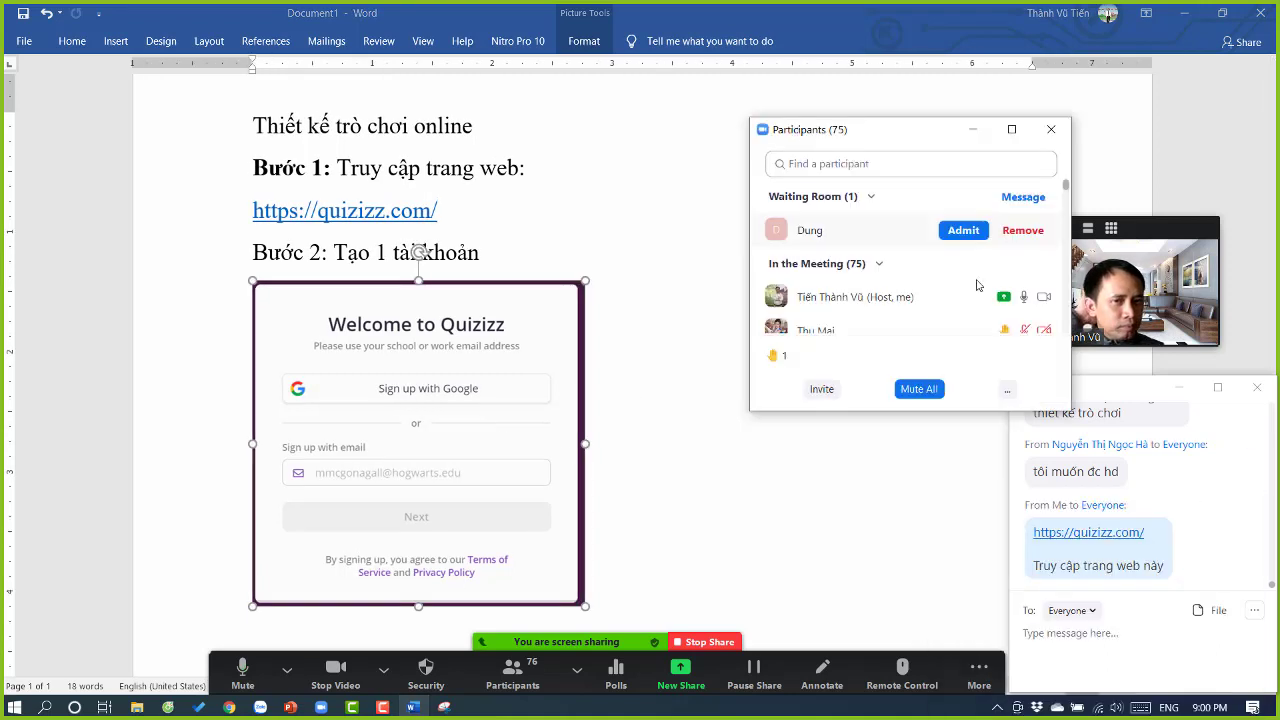
{"action": "left_click", "coordinate": [963, 230]}
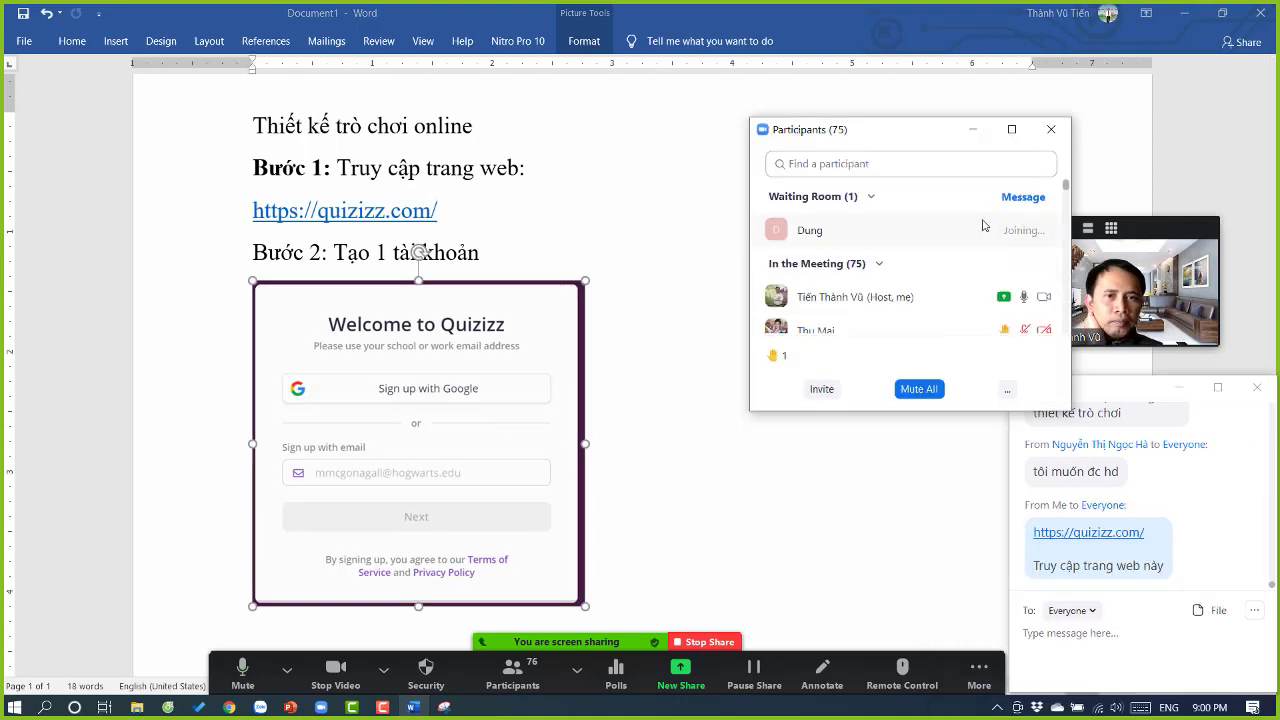
{"action": "left_click", "coordinate": [971, 131]}
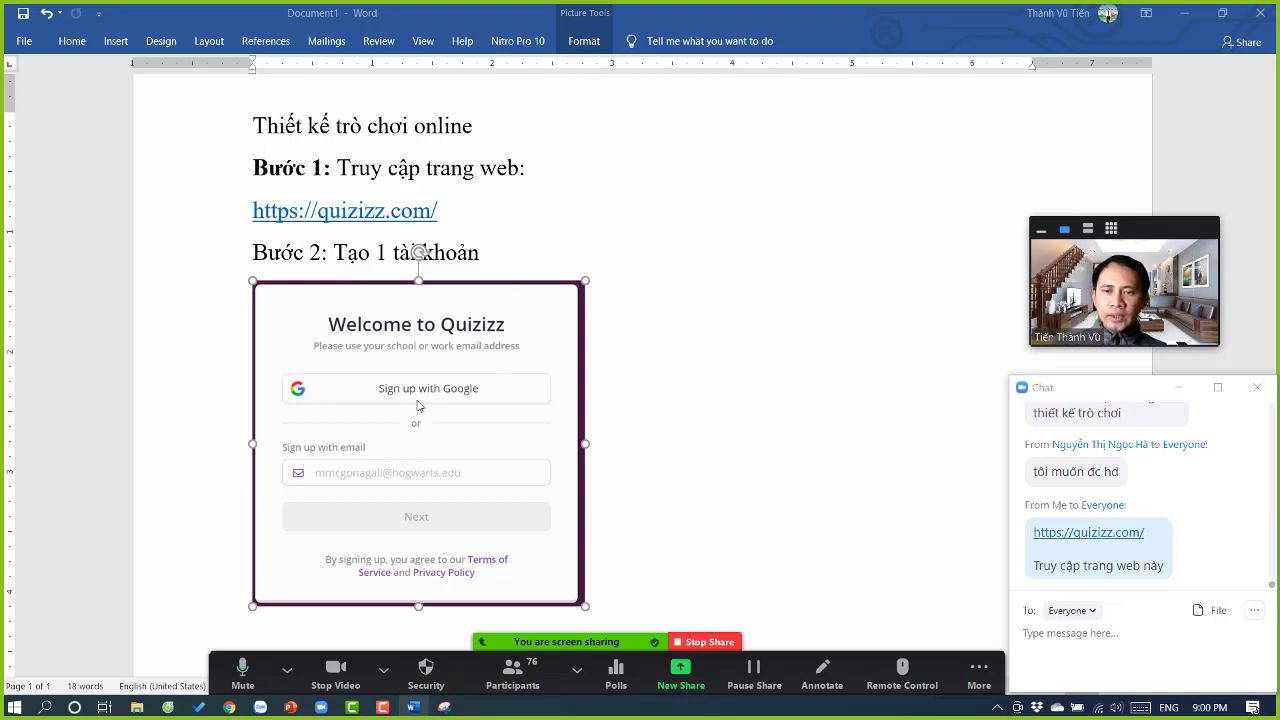
Step: Add the line "Đăng nhập bằng địa chỉ gmail" below the sign-up form picture in the Word document
{"action": "scroll", "coordinate": [419, 405], "scroll_direction": "down", "scroll_amount": 2}
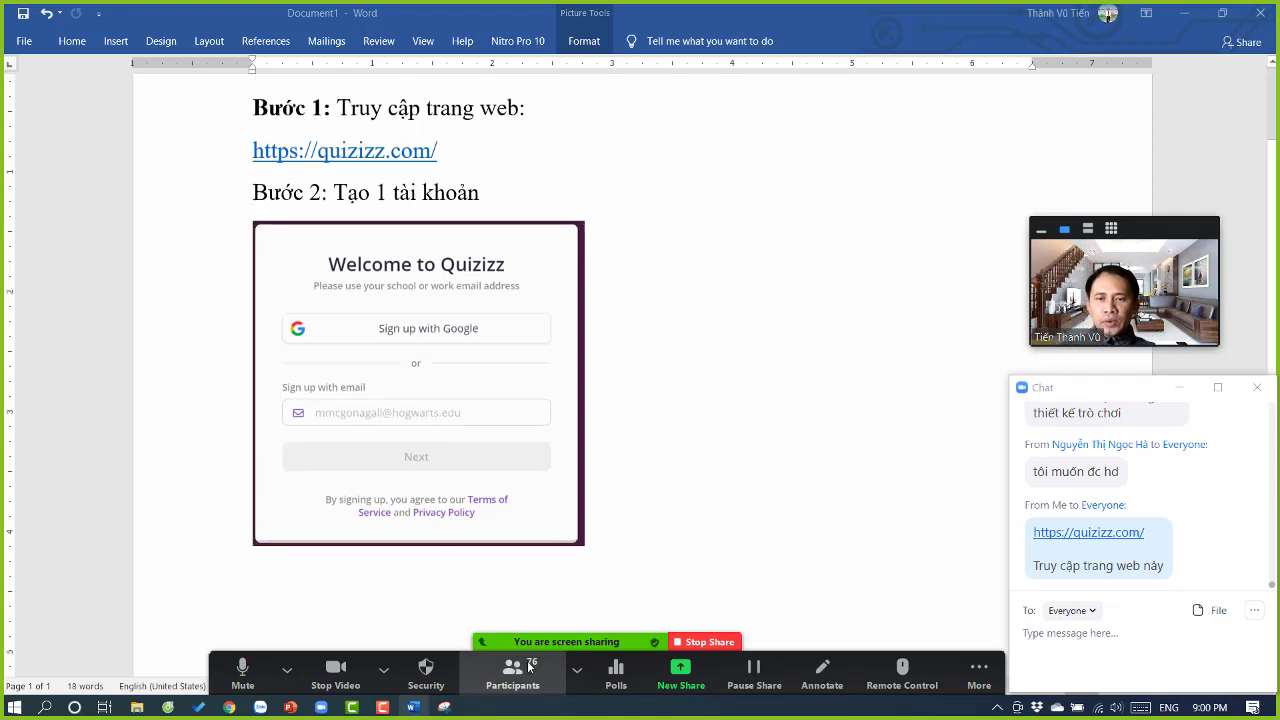
{"action": "left_click", "coordinate": [383, 670]}
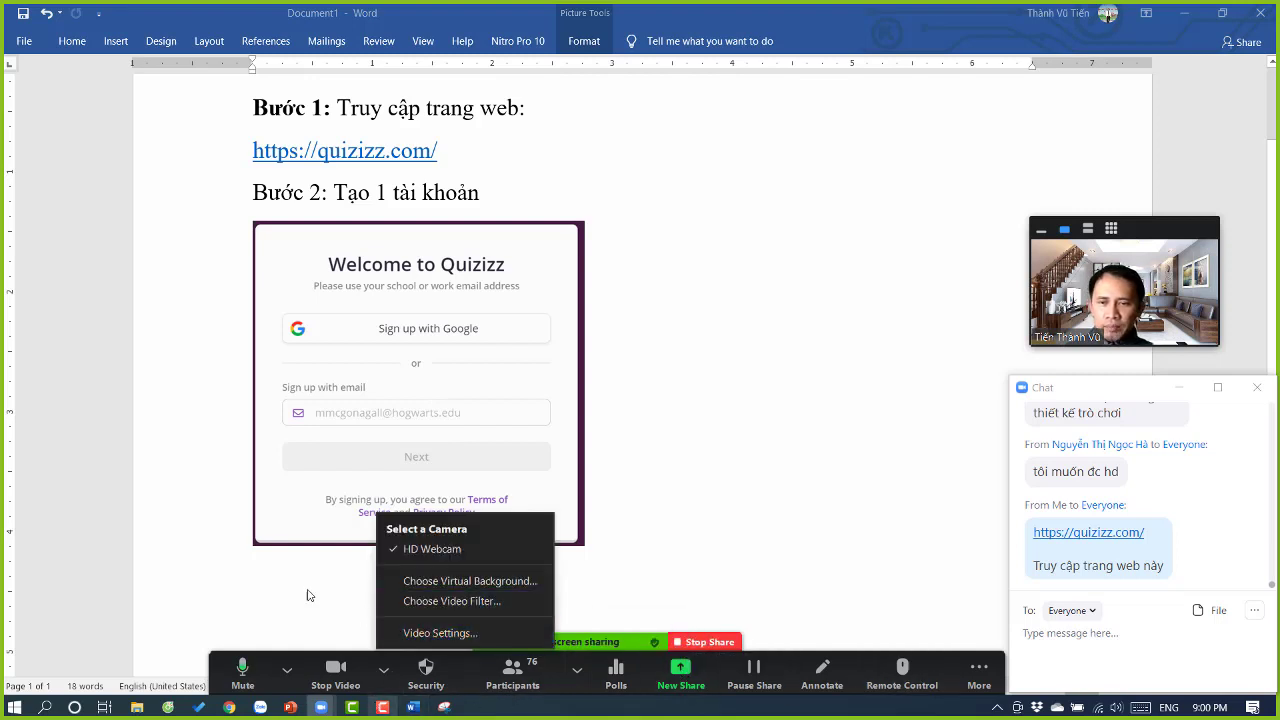
{"action": "left_click", "coordinate": [297, 560]}
{"action": "left_click", "coordinate": [690, 518]}
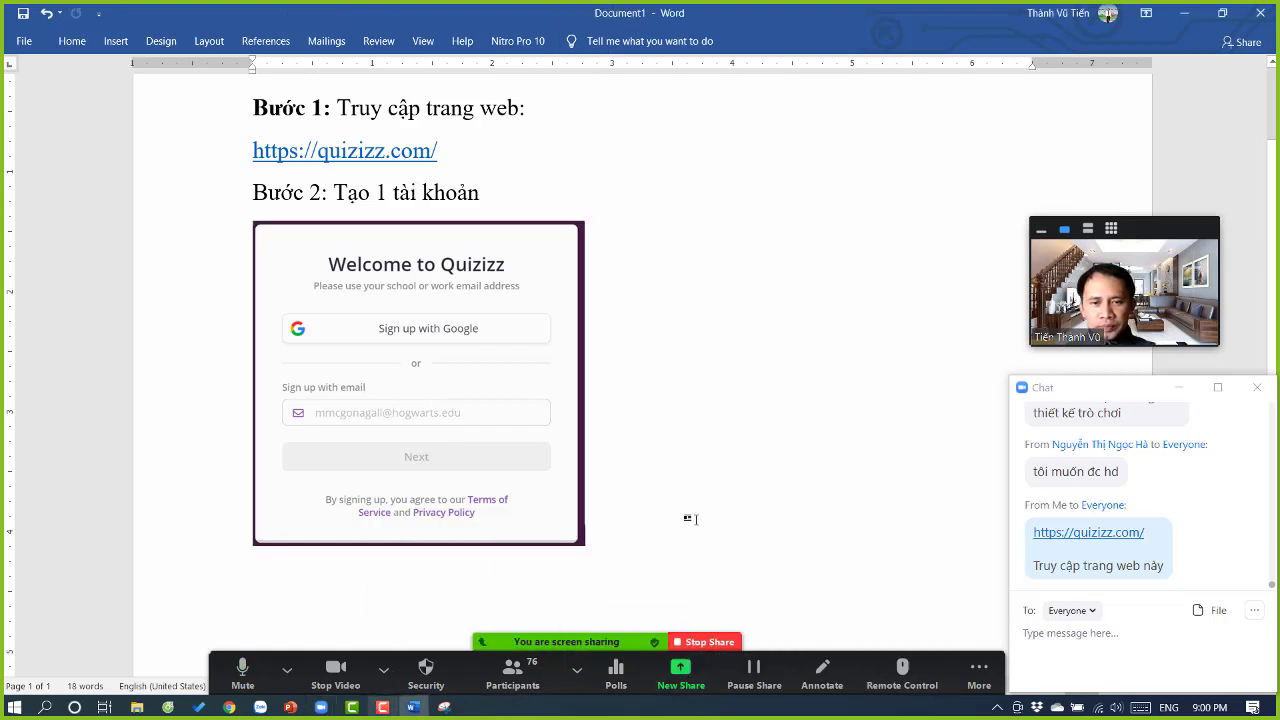
{"action": "key", "text": "Return"}
{"action": "type", "text": "D"}
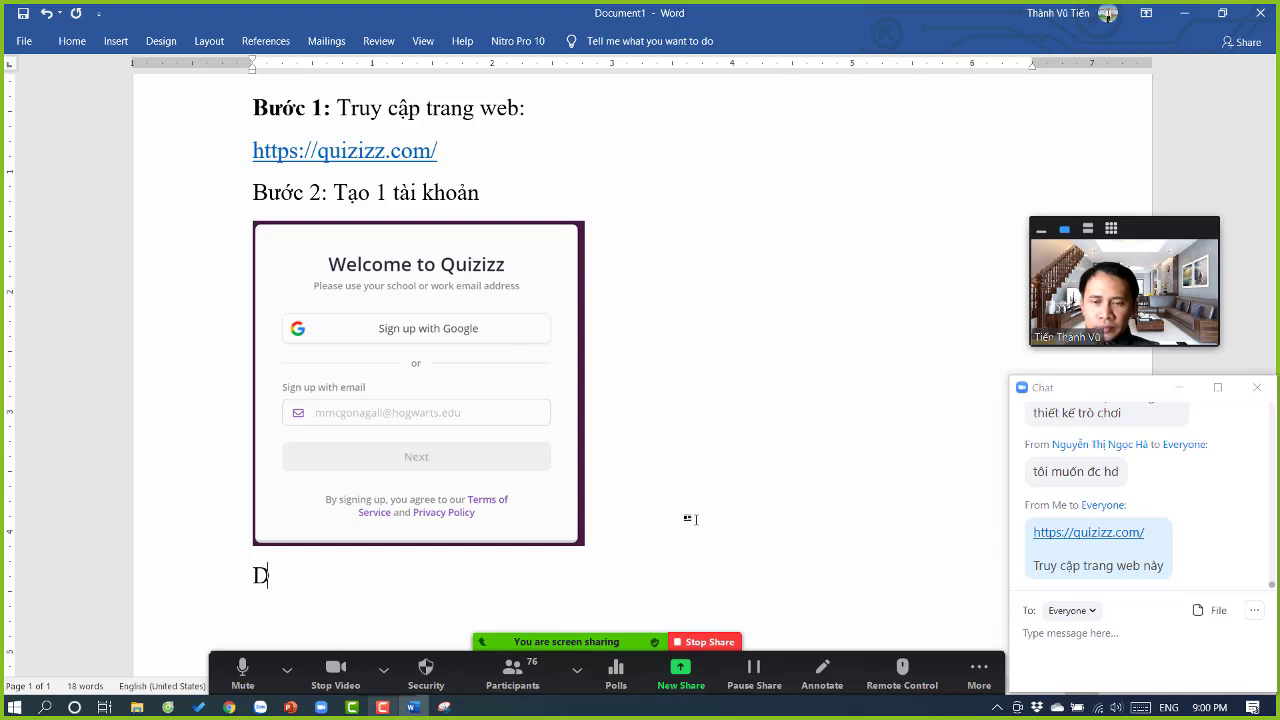
{"action": "type", "text": "dawng nhaapj "}
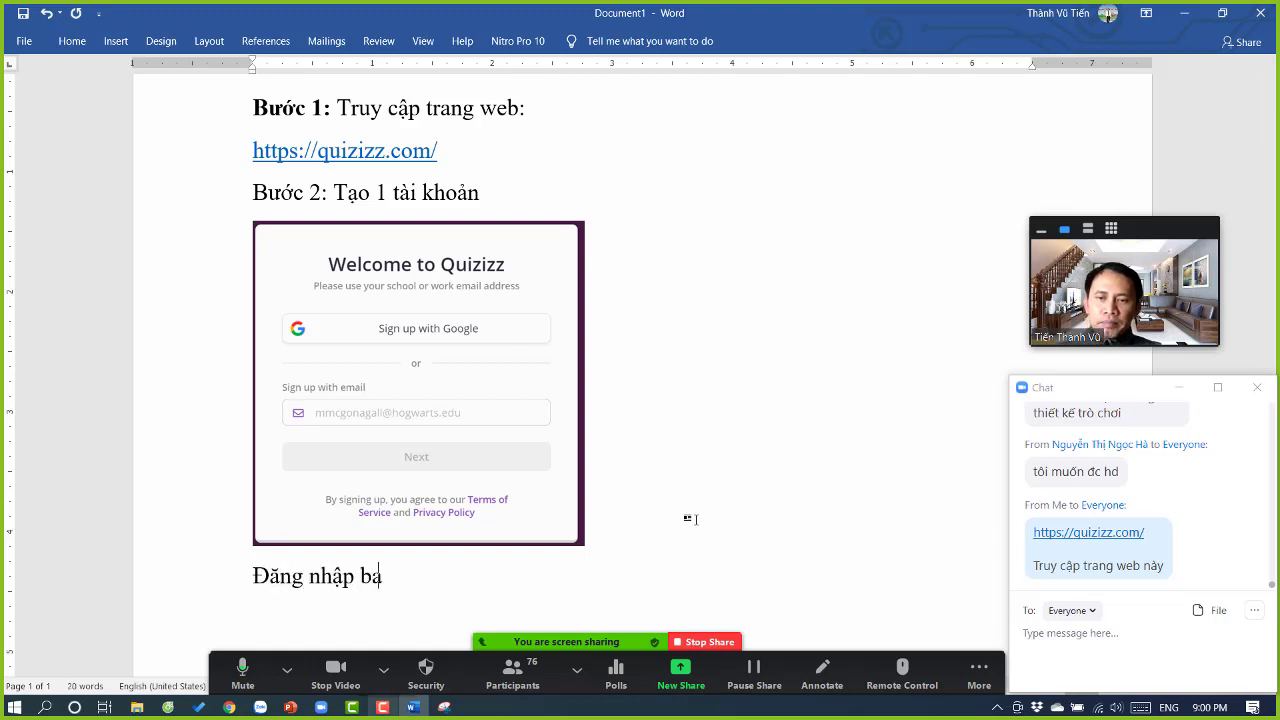
{"action": "type", "text": "bawfng ddi"}
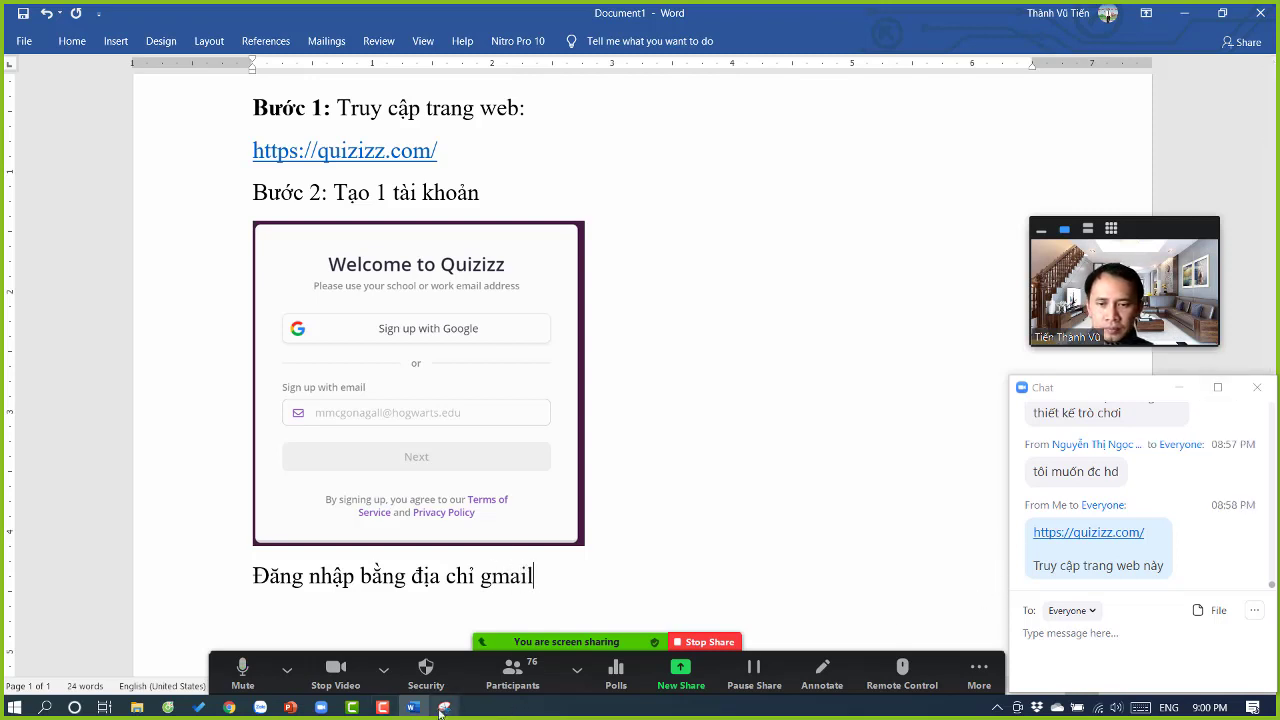
Step: Switch to Chrome and sign in to Quizizz with the first listed Google account, requesting identity verification on the Oppo F11 phone
{"action": "left_click", "coordinate": [230, 708]}
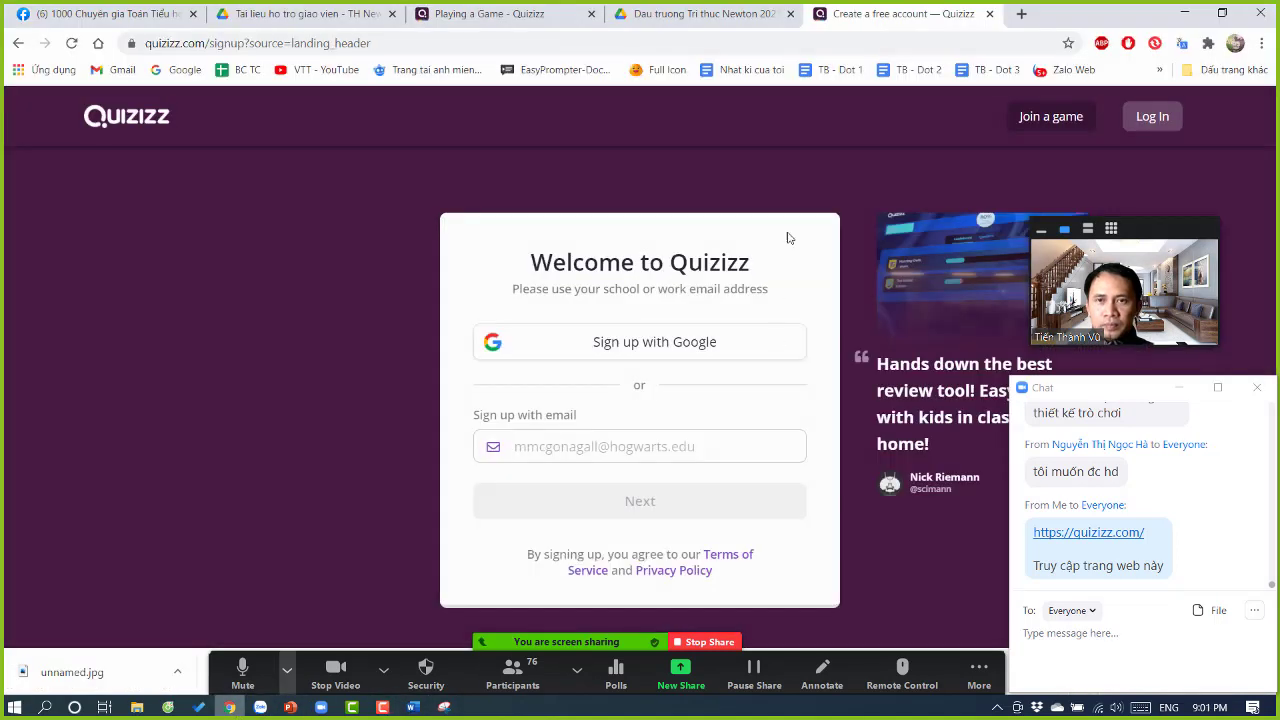
{"action": "left_click", "coordinate": [645, 350]}
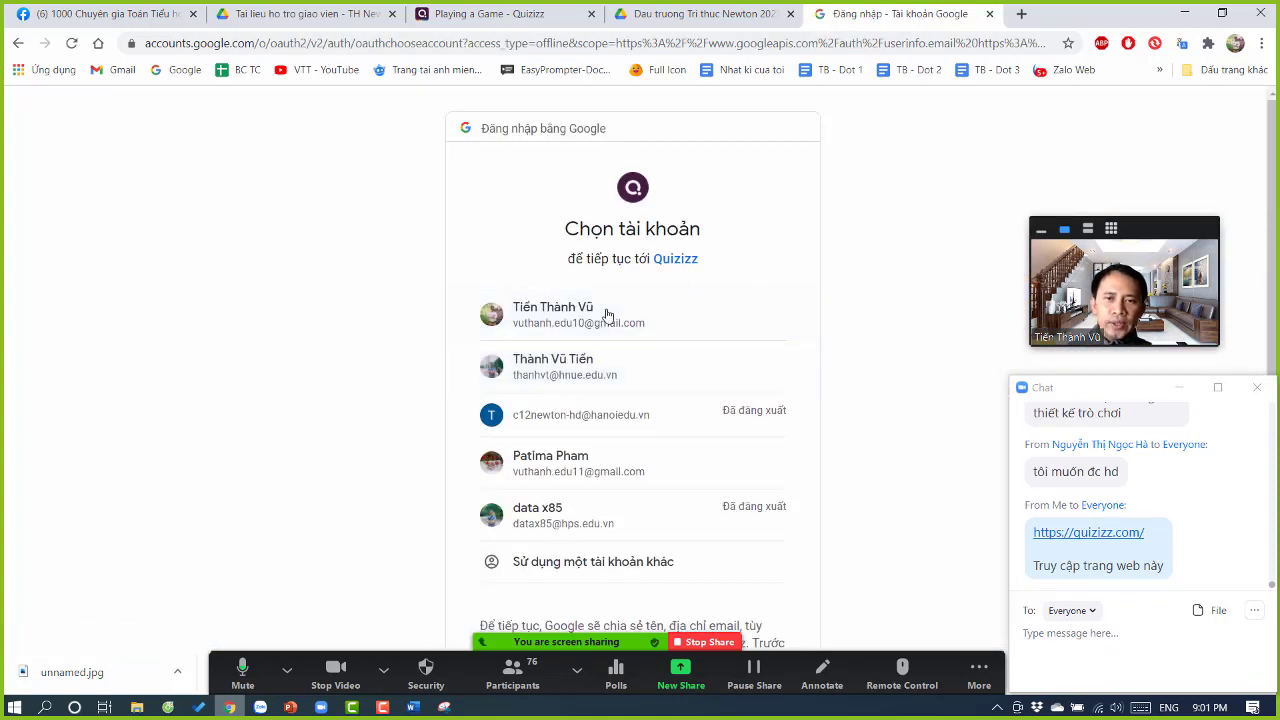
{"action": "left_click", "coordinate": [690, 319]}
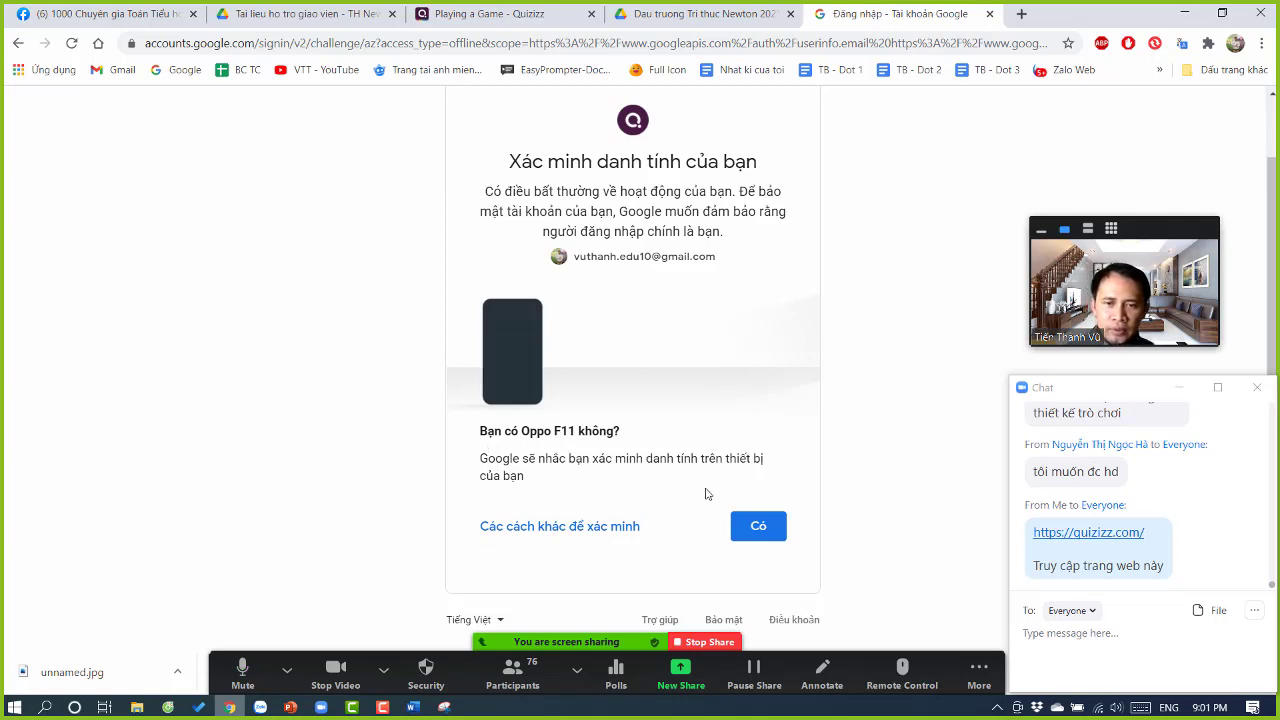
{"action": "left_click", "coordinate": [757, 528]}
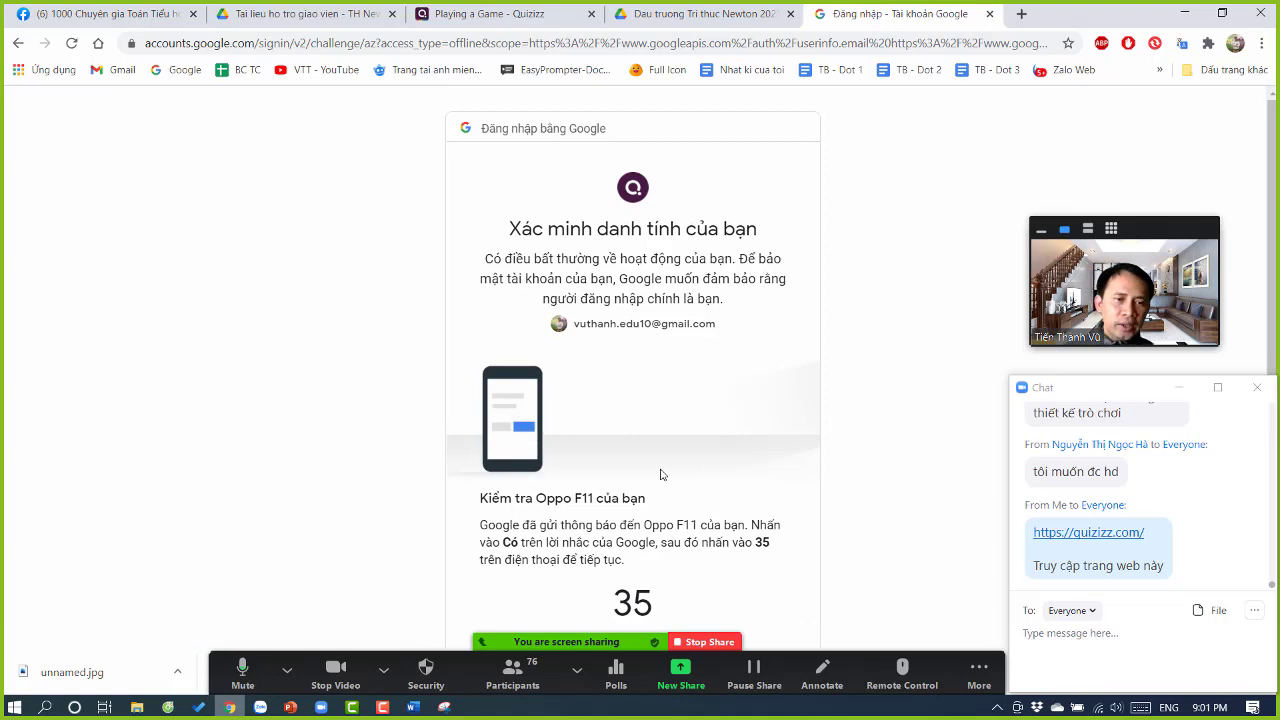
{"action": "scroll", "coordinate": [660, 474], "scroll_direction": "down", "scroll_amount": 2}
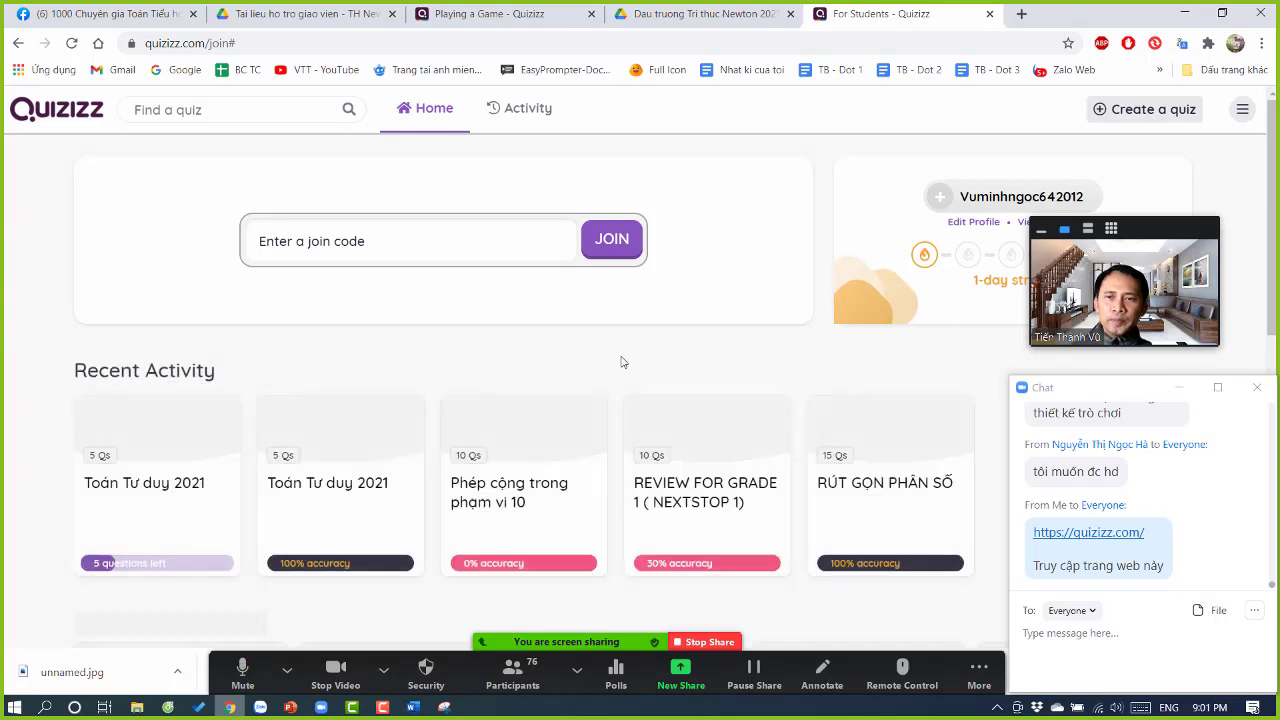
{"action": "scroll", "coordinate": [618, 361], "scroll_direction": "down", "scroll_amount": 1}
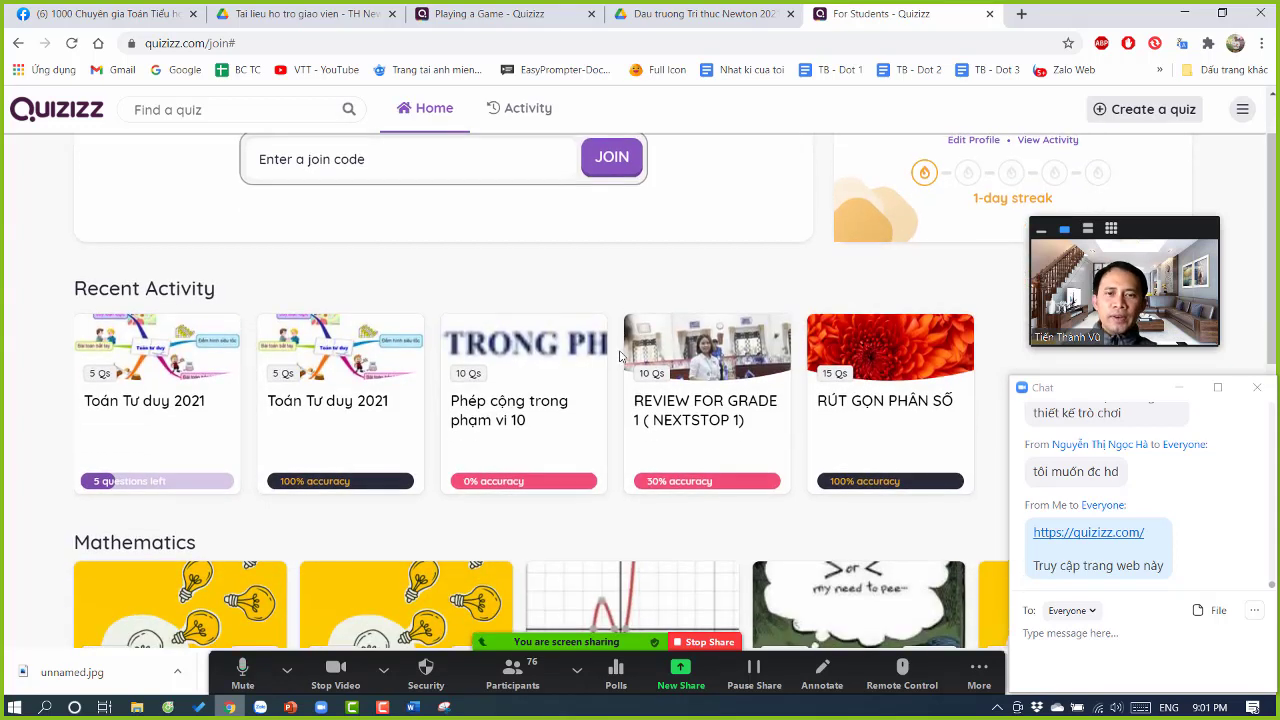
{"action": "scroll", "coordinate": [619, 356], "scroll_direction": "up", "scroll_amount": 1}
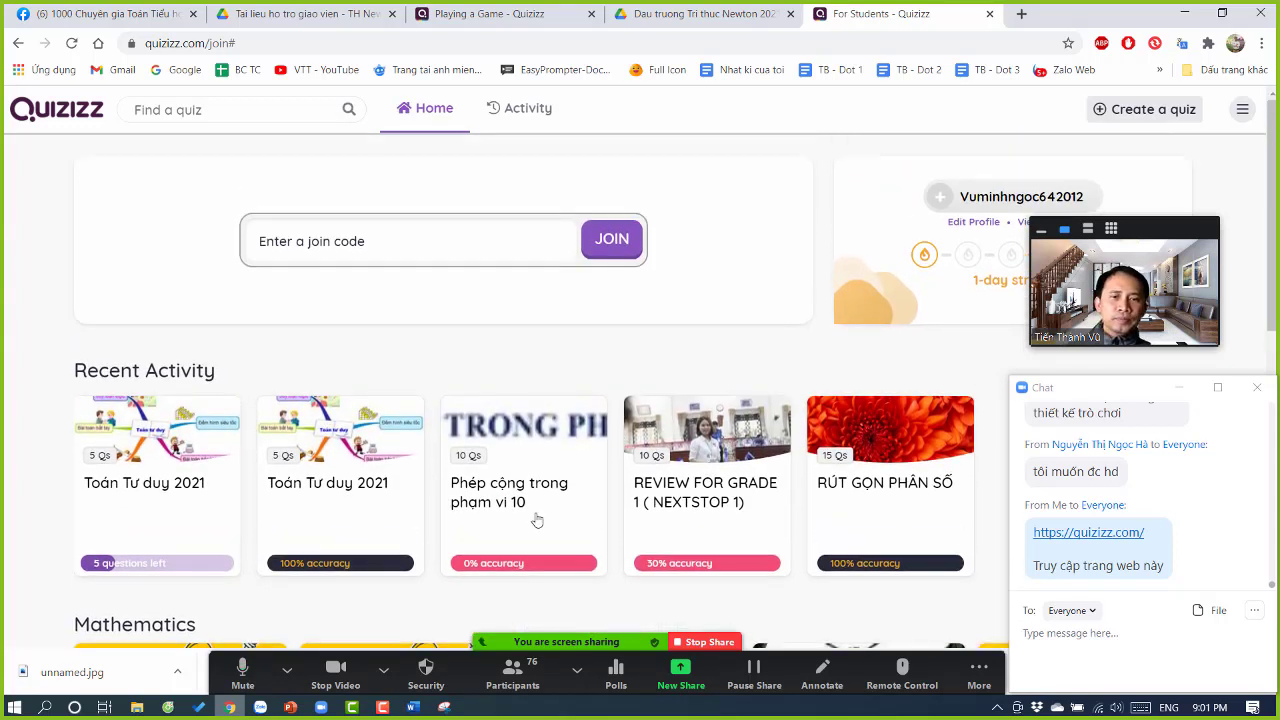
Step: Return to the Word document and add the line "Bước 3: Tạo trò chơi" below the Gmail sign-in line
{"action": "left_click", "coordinate": [413, 707]}
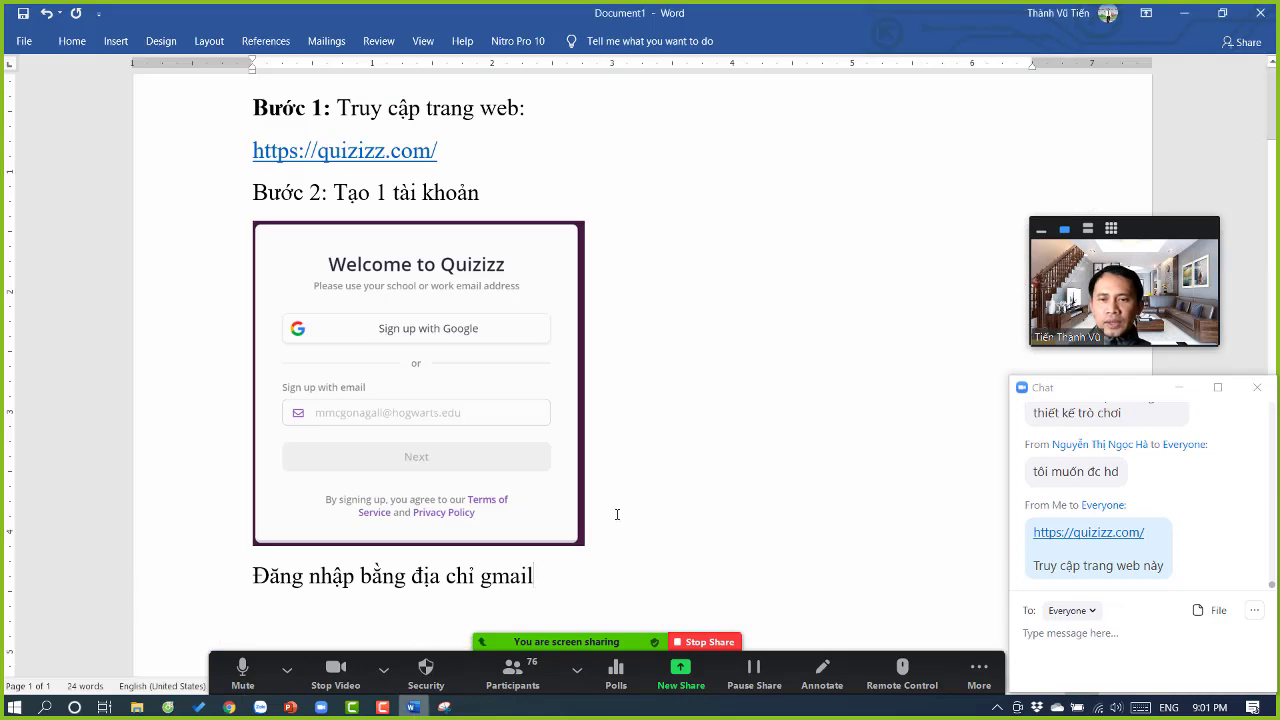
{"action": "scroll", "coordinate": [617, 514], "scroll_direction": "down", "scroll_amount": 3}
{"action": "key", "text": "Return"}
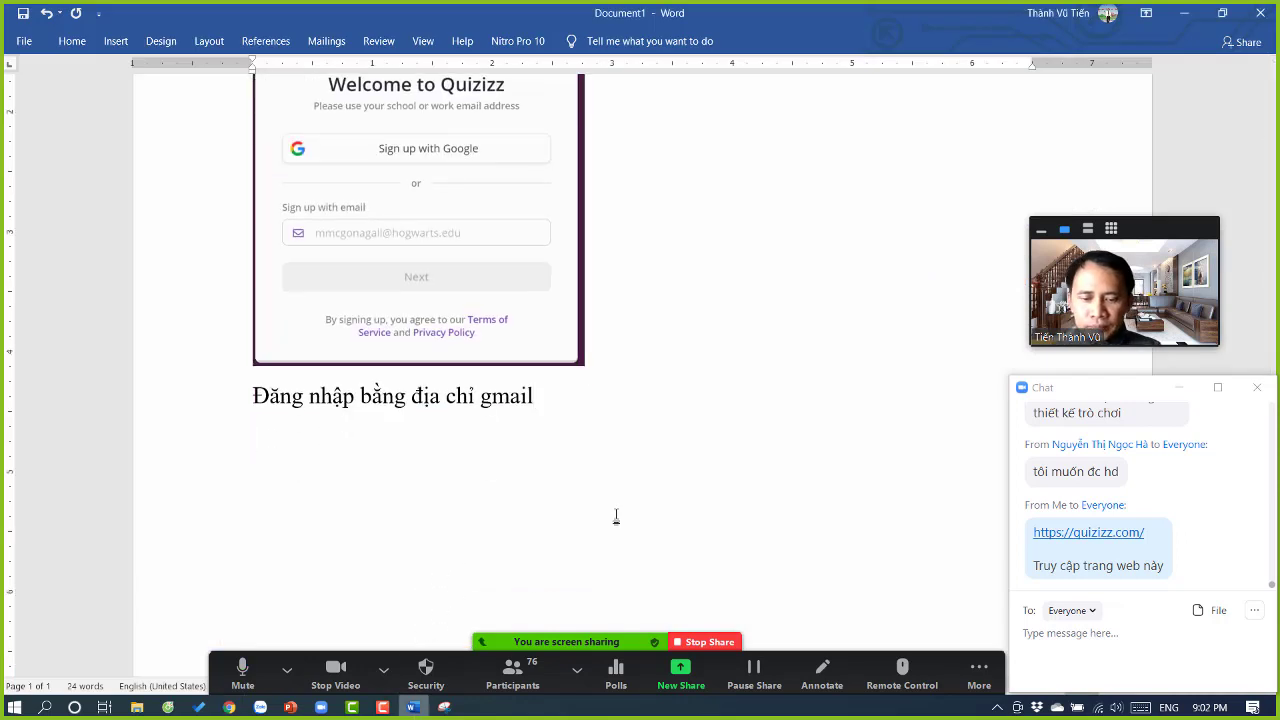
{"action": "type", "text": "Buo"}
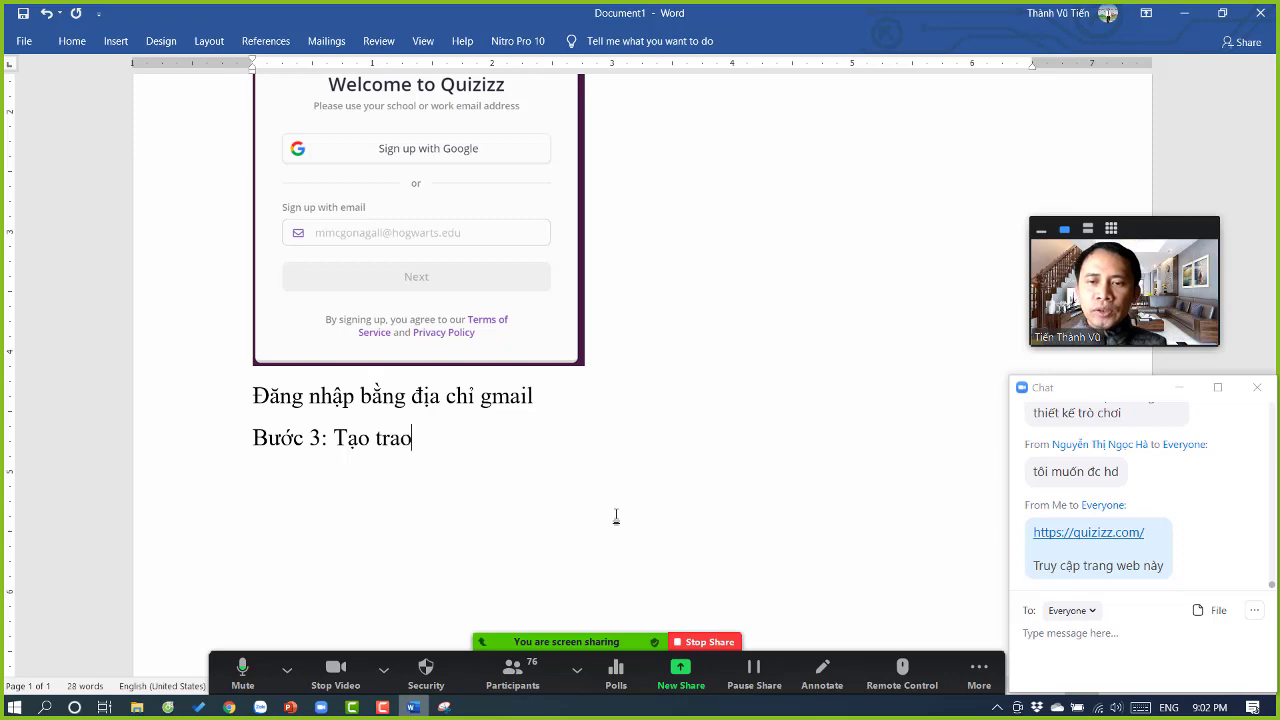
{"action": "type", "text": "chơi"}
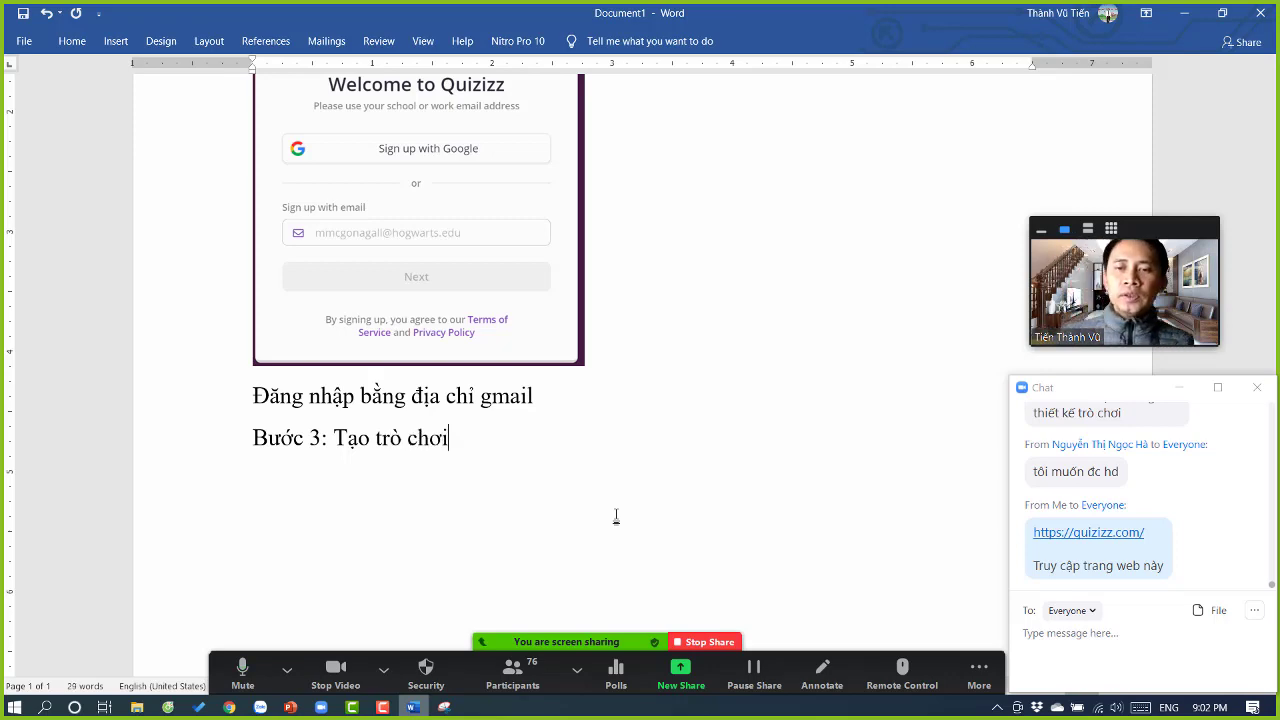
Step: Switch to Chrome and look through the recent activity and subject quiz collections on the Quizizz home page
{"action": "key", "text": "alt+Tab"}
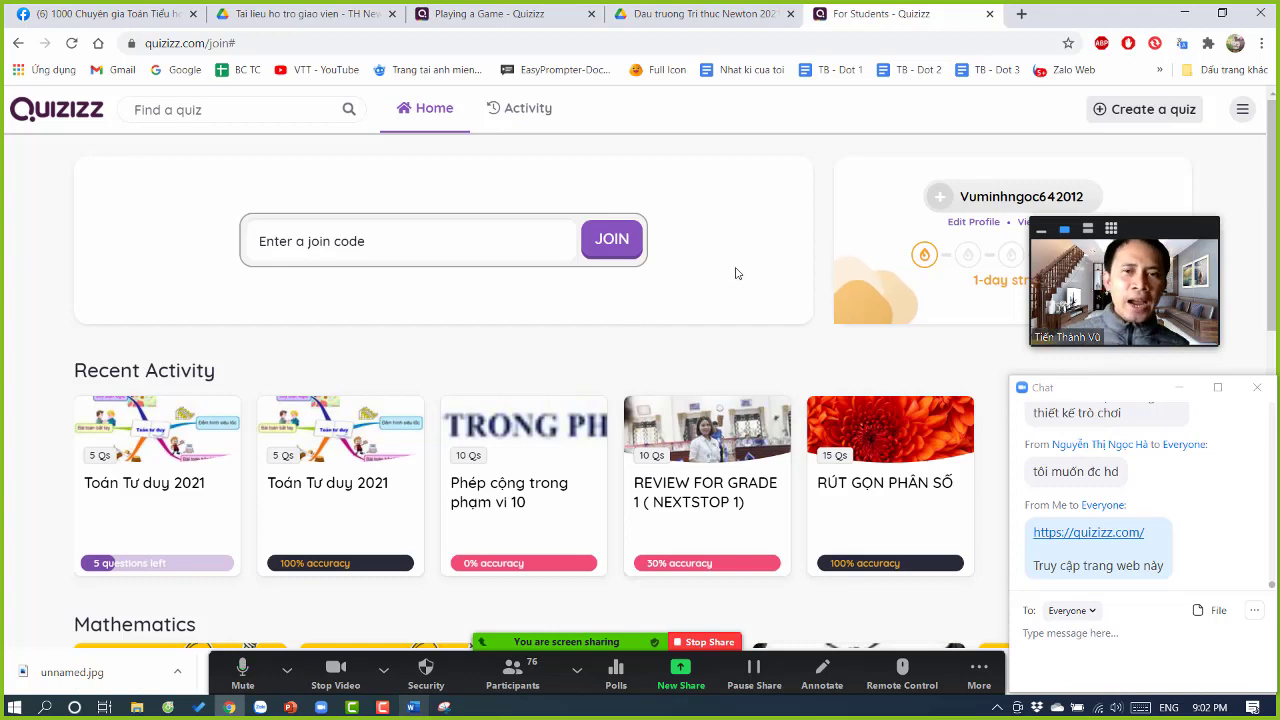
{"action": "scroll", "coordinate": [736, 273], "scroll_direction": "down", "scroll_amount": 1}
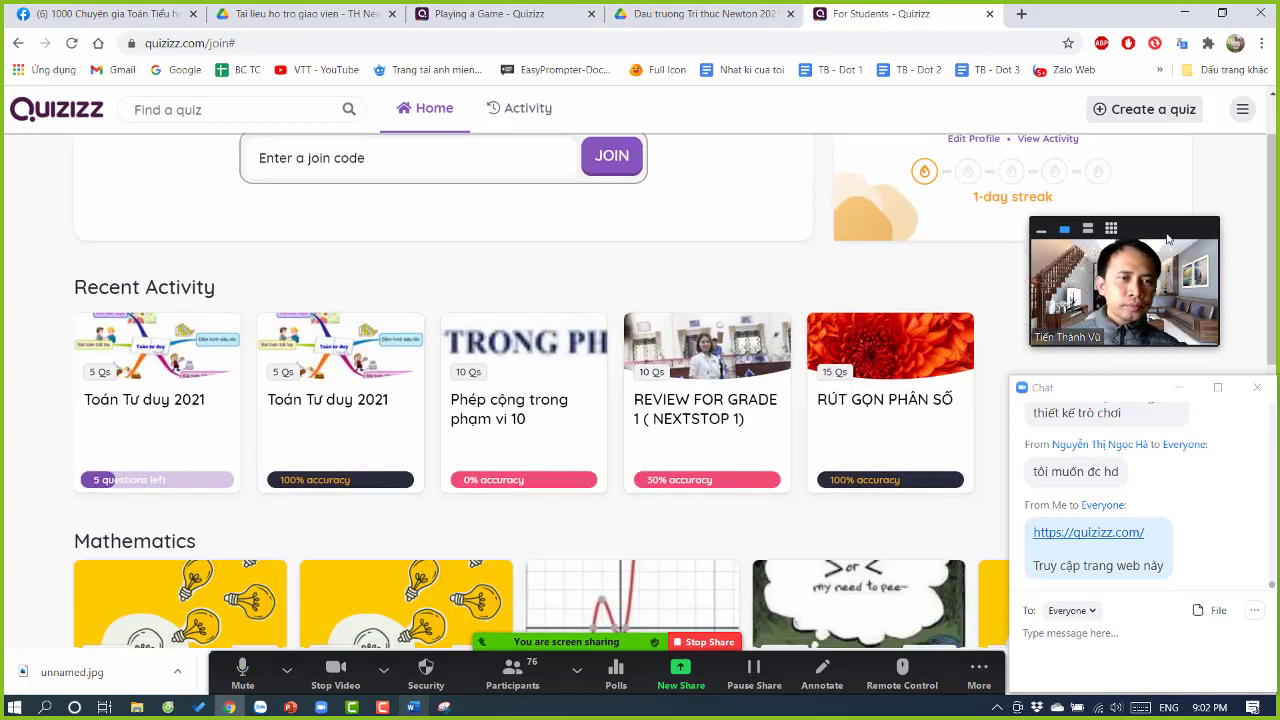
{"action": "scroll", "coordinate": [673, 340], "scroll_direction": "up", "scroll_amount": 1}
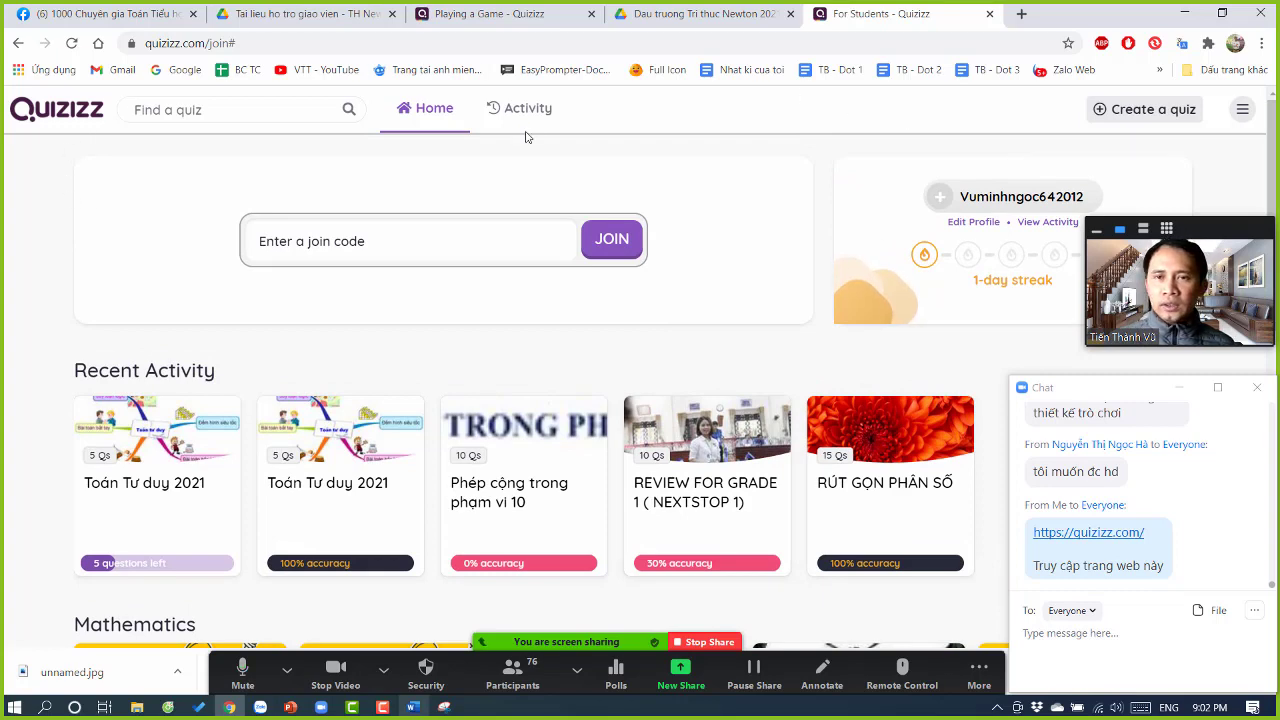
{"action": "scroll", "coordinate": [533, 380], "scroll_direction": "down", "scroll_amount": 5}
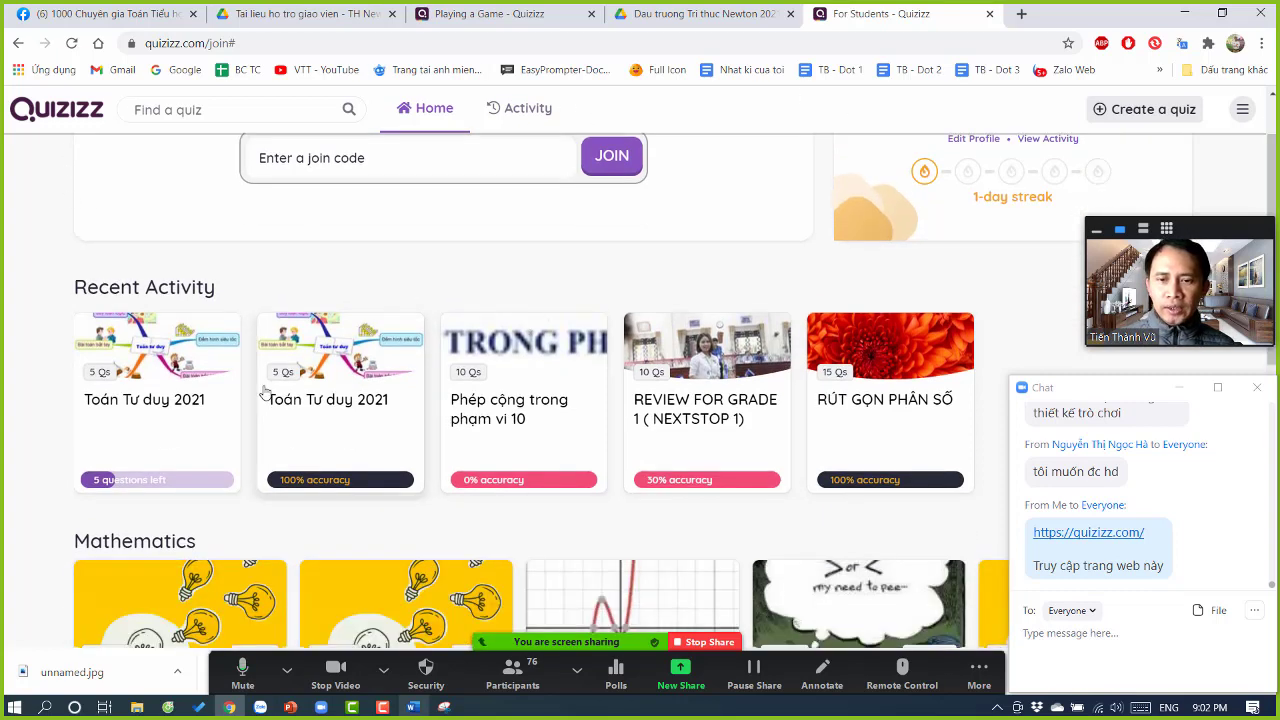
{"action": "scroll", "coordinate": [337, 517], "scroll_direction": "down", "scroll_amount": 3}
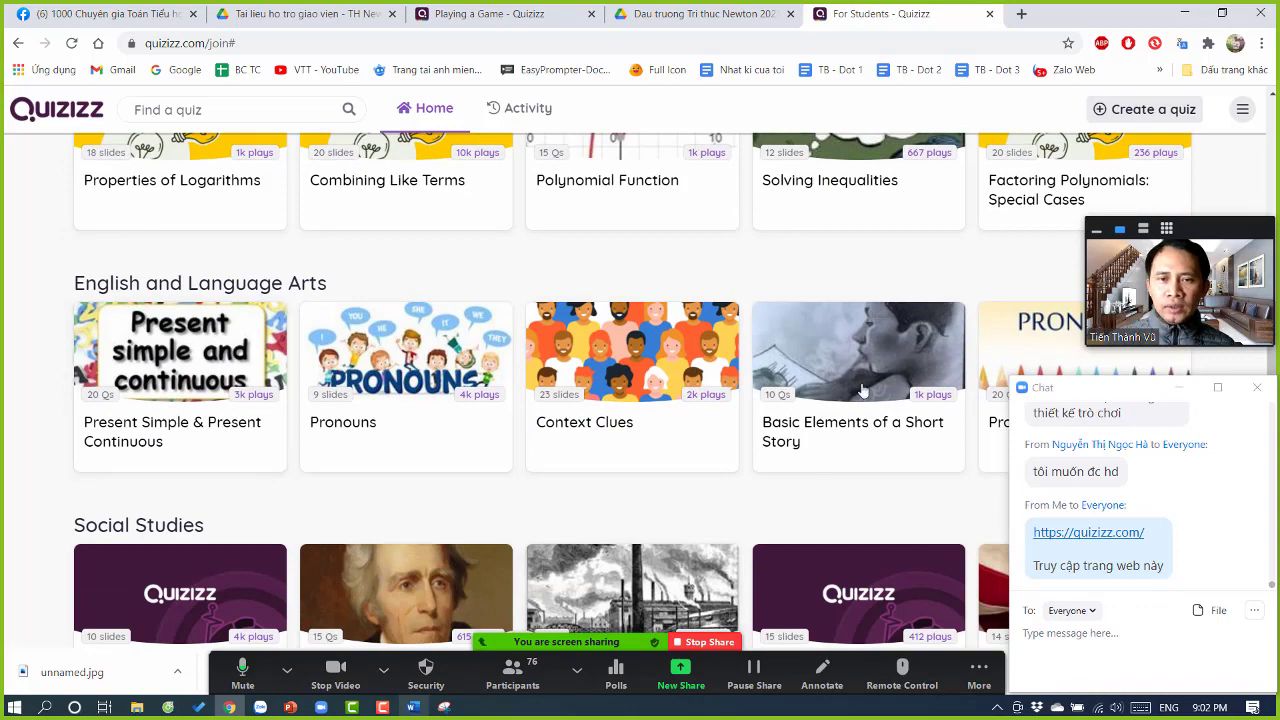
{"action": "scroll", "coordinate": [531, 458], "scroll_direction": "down", "scroll_amount": 1}
{"action": "scroll", "coordinate": [531, 458], "scroll_direction": "down", "scroll_amount": 3}
{"action": "scroll", "coordinate": [543, 434], "scroll_direction": "up", "scroll_amount": 9}
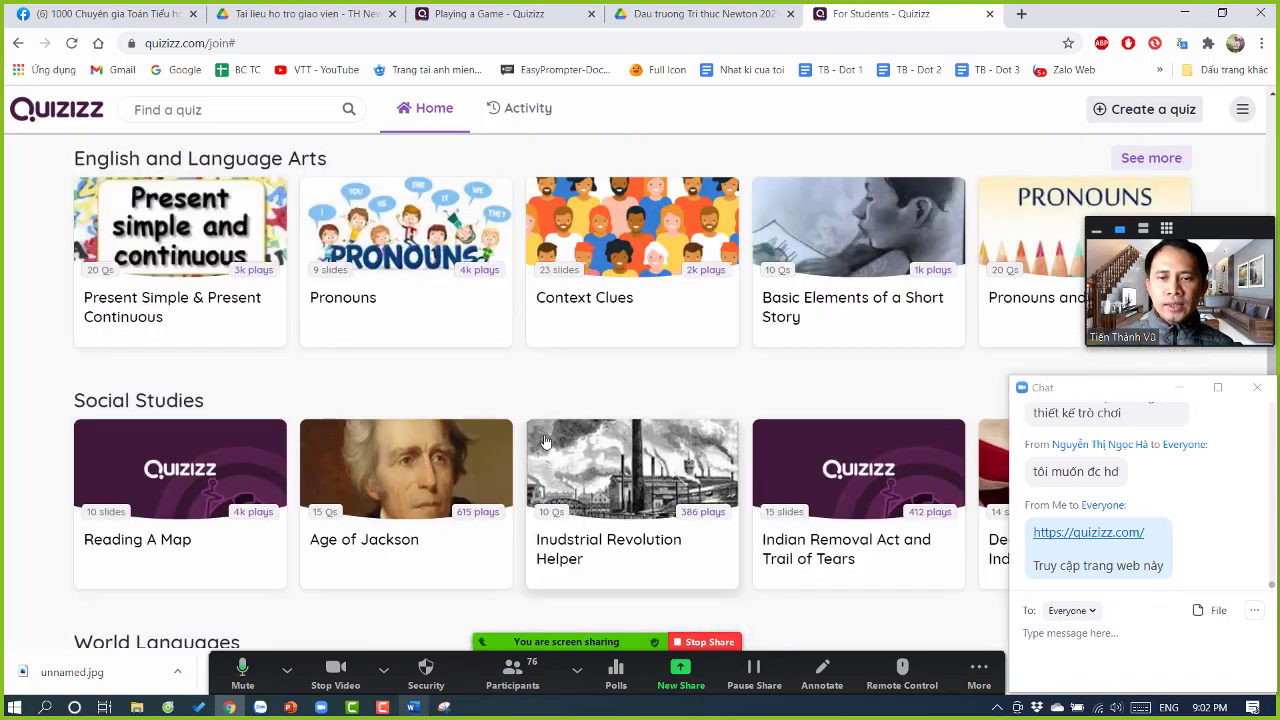
Step: Open the Quizizz settings and review the profile, game and account options
{"action": "left_click", "coordinate": [1241, 110]}
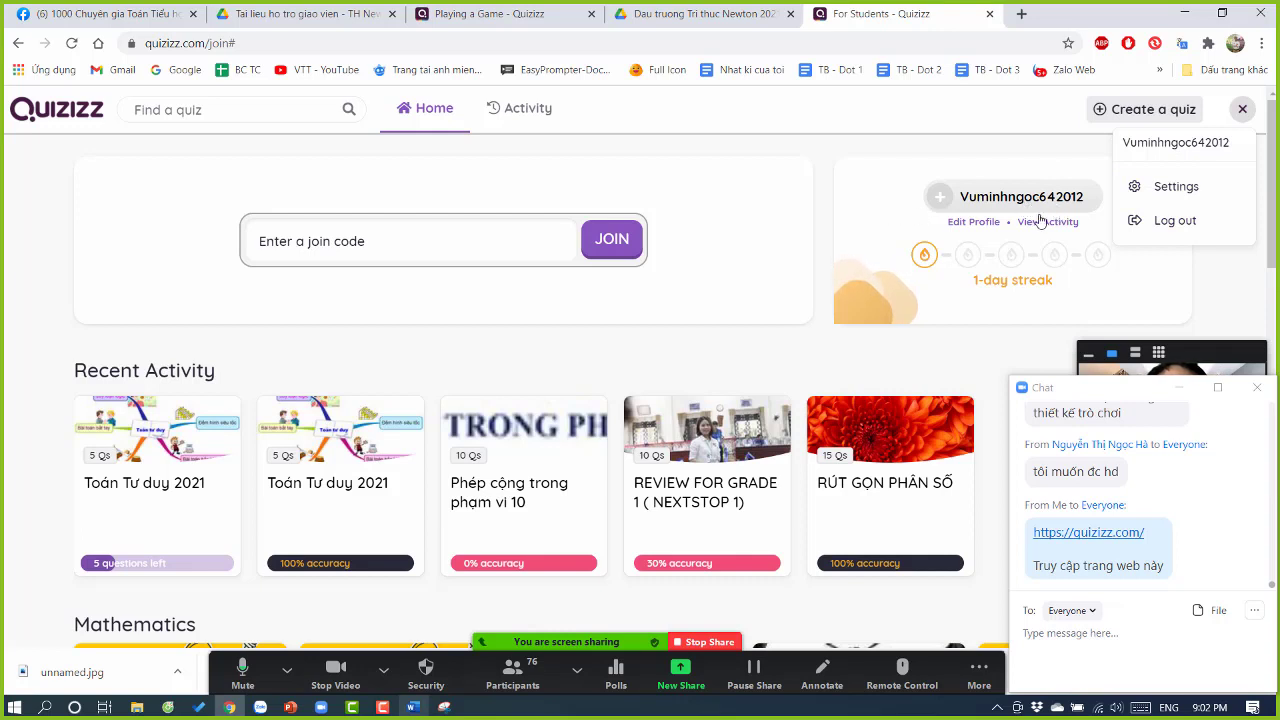
{"action": "left_click", "coordinate": [1188, 190]}
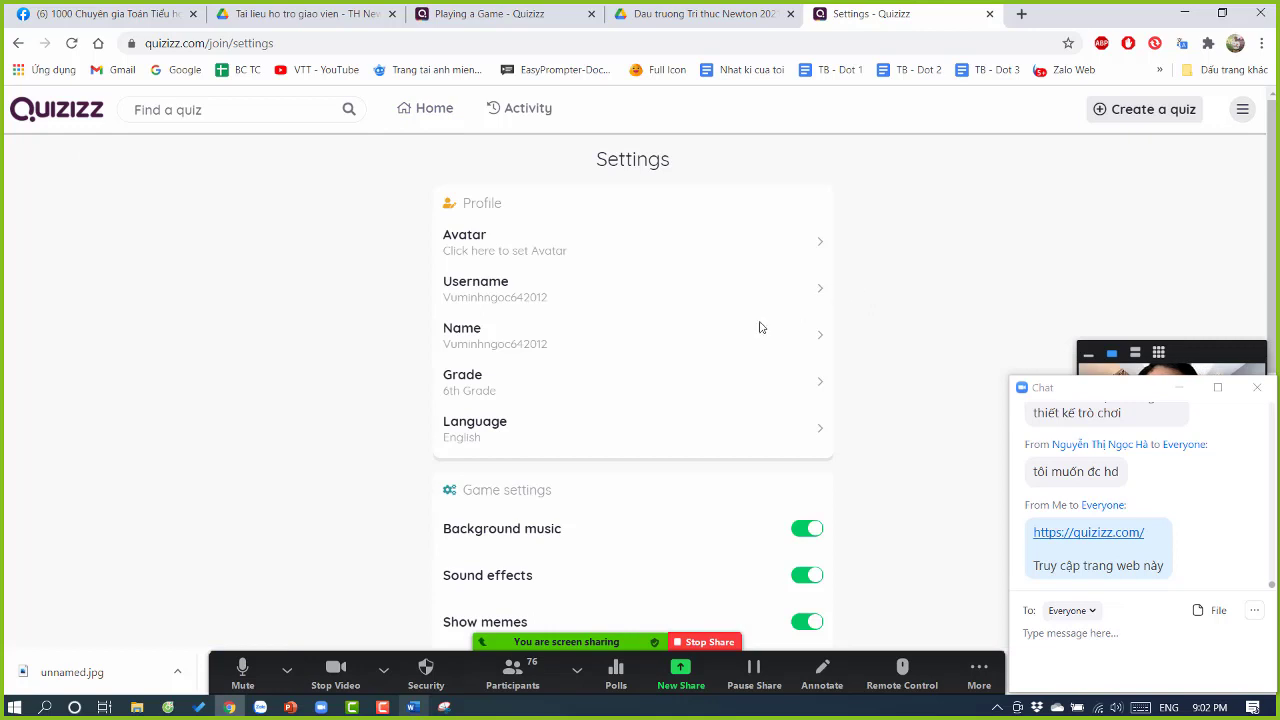
{"action": "scroll", "coordinate": [677, 366], "scroll_direction": "down", "scroll_amount": 3}
{"action": "scroll", "coordinate": [677, 358], "scroll_direction": "down", "scroll_amount": 1}
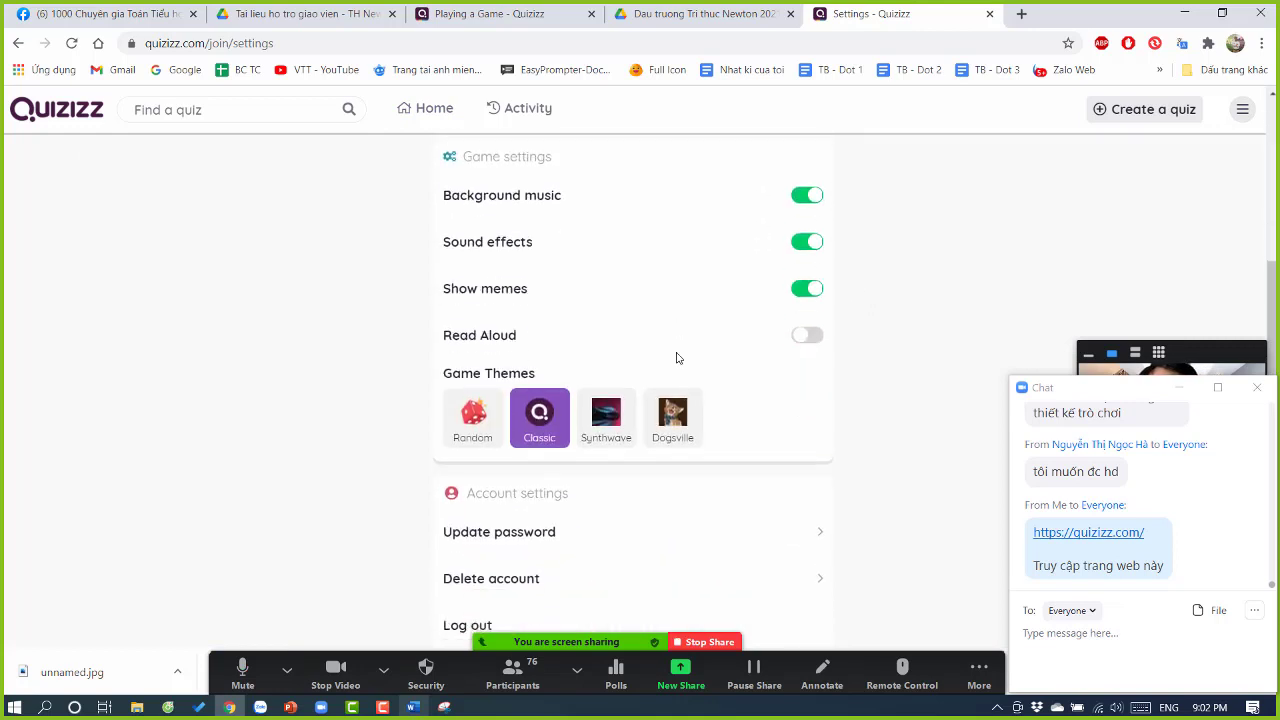
{"action": "scroll", "coordinate": [671, 295], "scroll_direction": "up", "scroll_amount": 4}
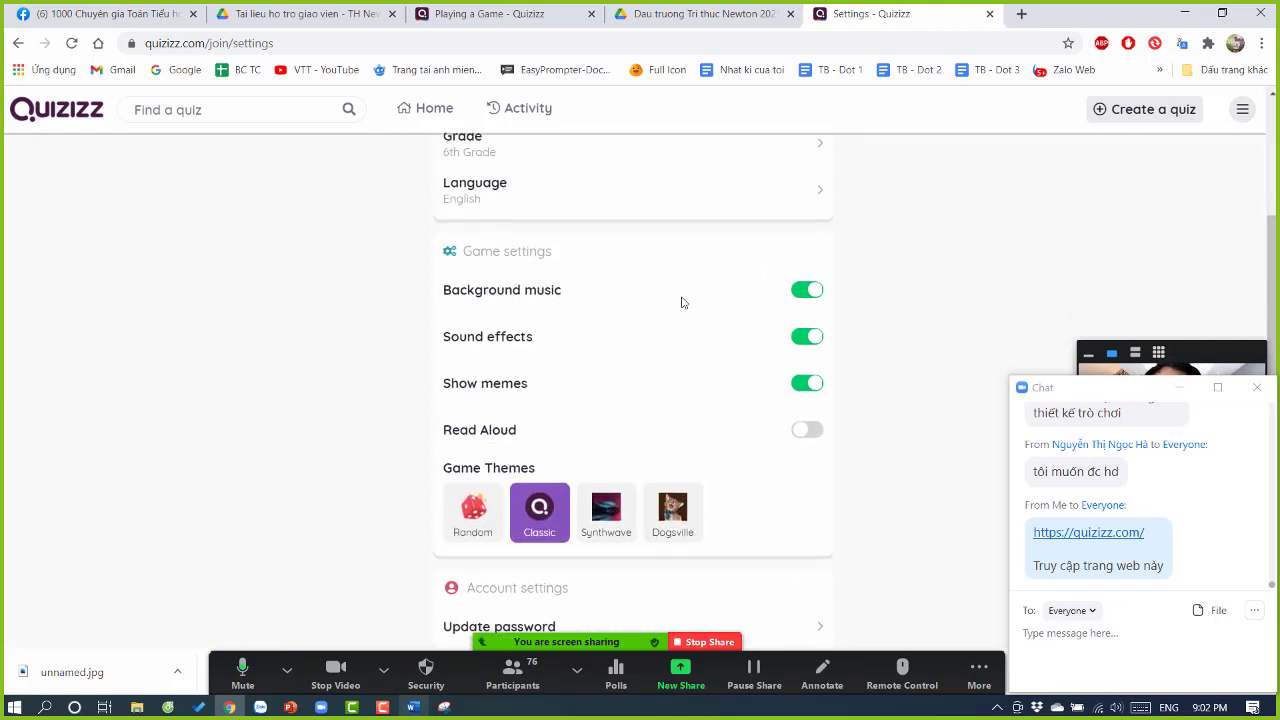
{"action": "left_click", "coordinate": [1245, 113]}
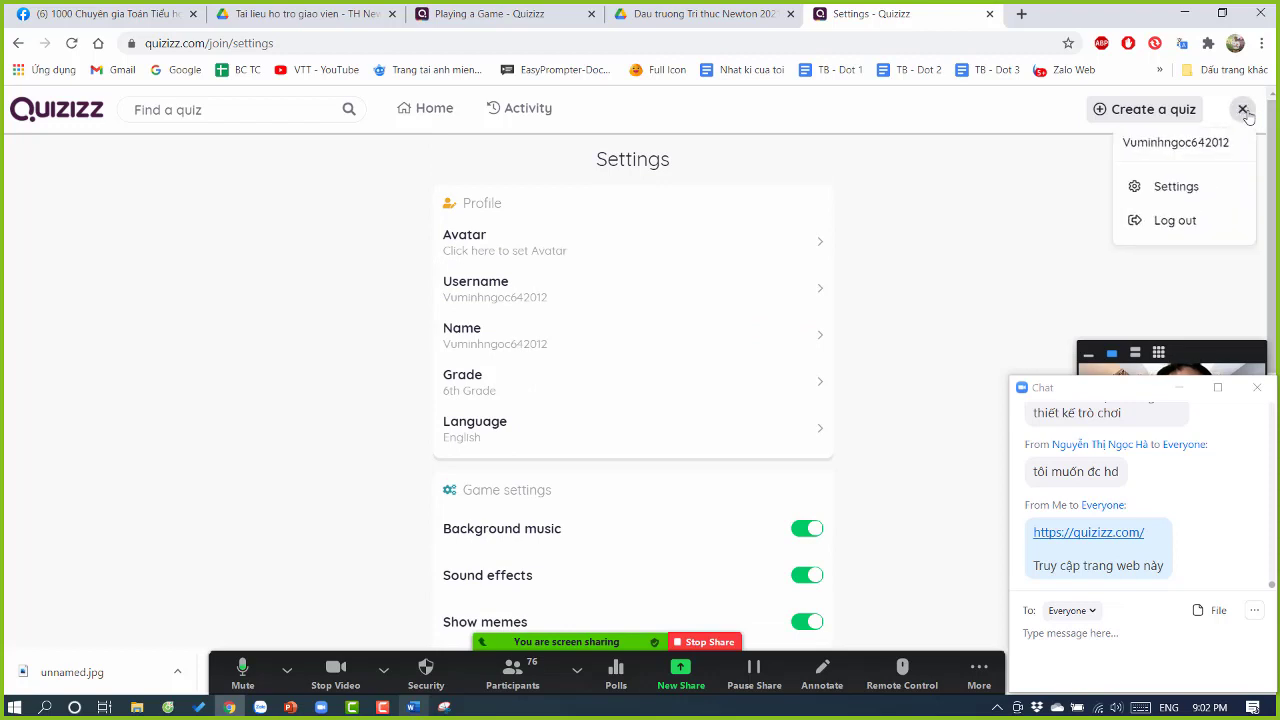
{"action": "left_click", "coordinate": [1035, 225]}
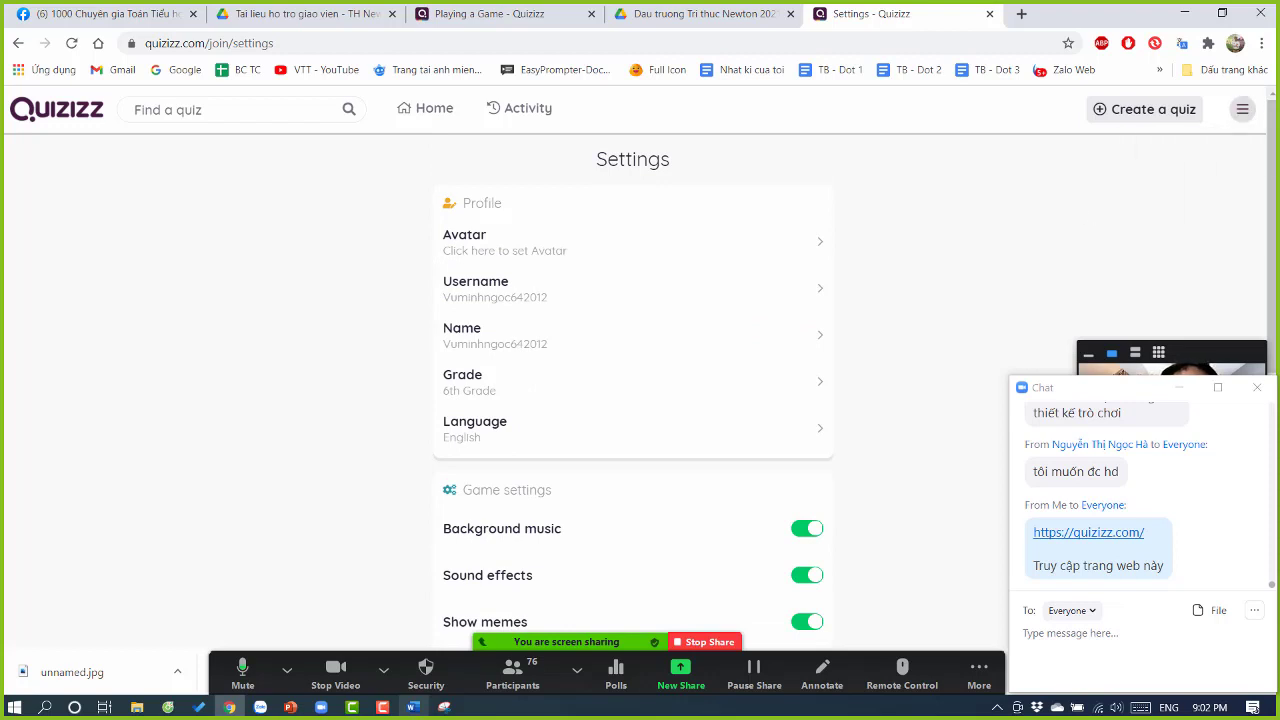
{"action": "left_click", "coordinate": [1243, 112]}
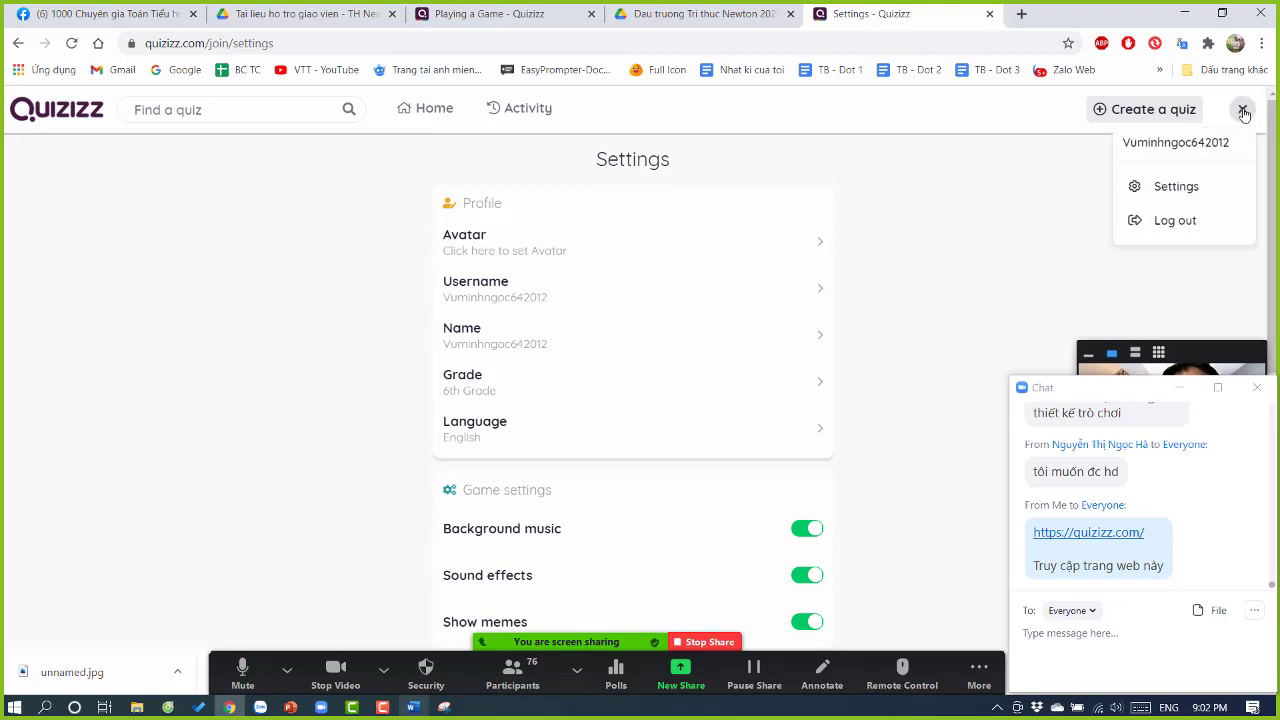
{"action": "left_click", "coordinate": [1203, 183]}
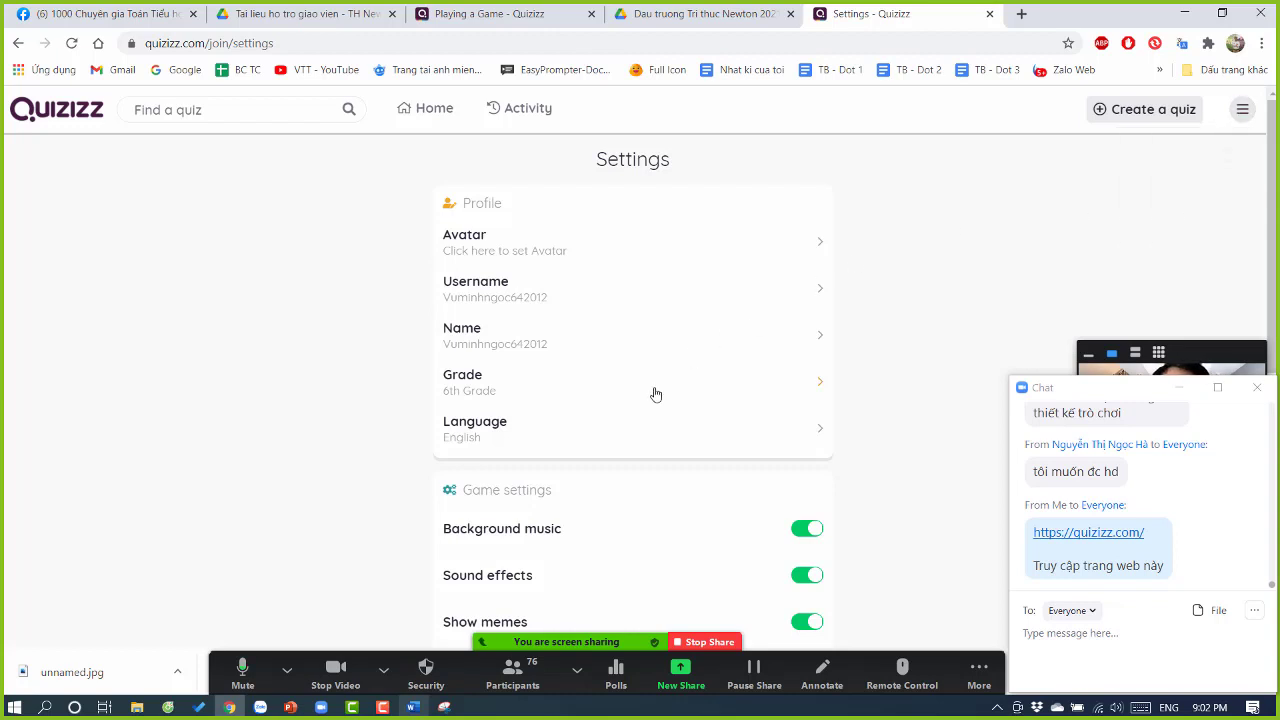
{"action": "scroll", "coordinate": [620, 410], "scroll_direction": "down", "scroll_amount": 2}
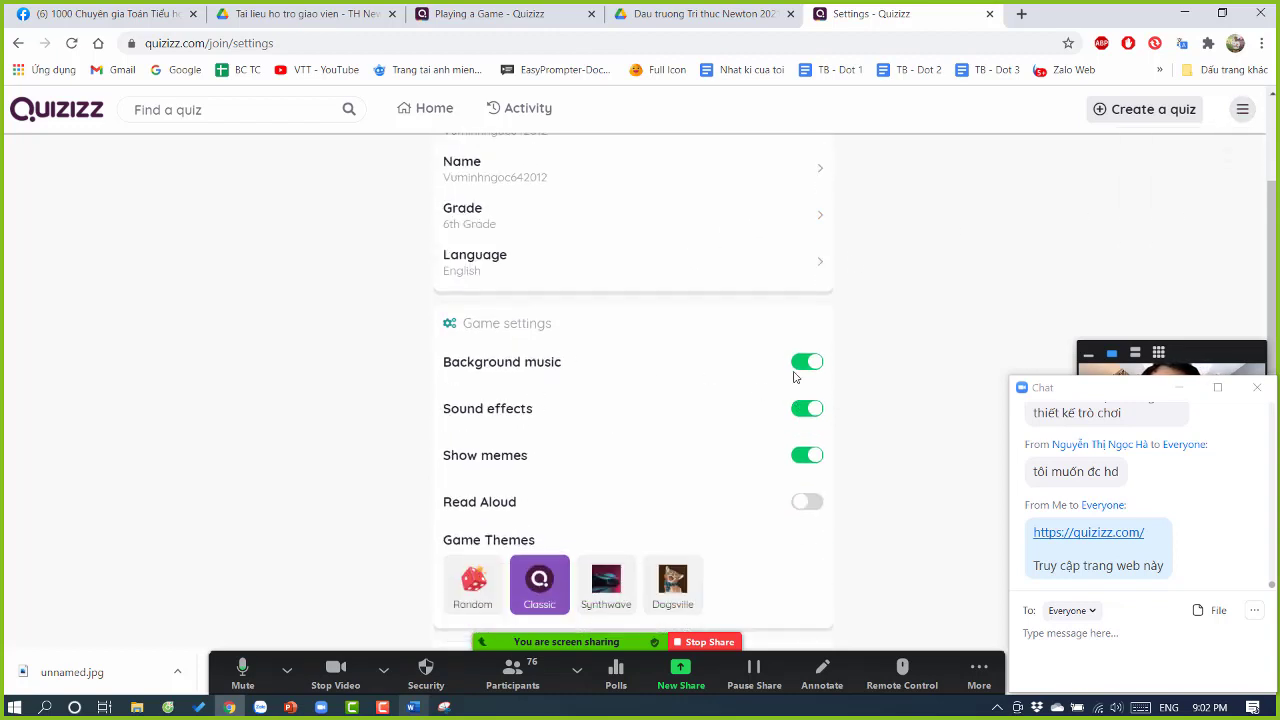
{"action": "scroll", "coordinate": [795, 377], "scroll_direction": "down", "scroll_amount": 1}
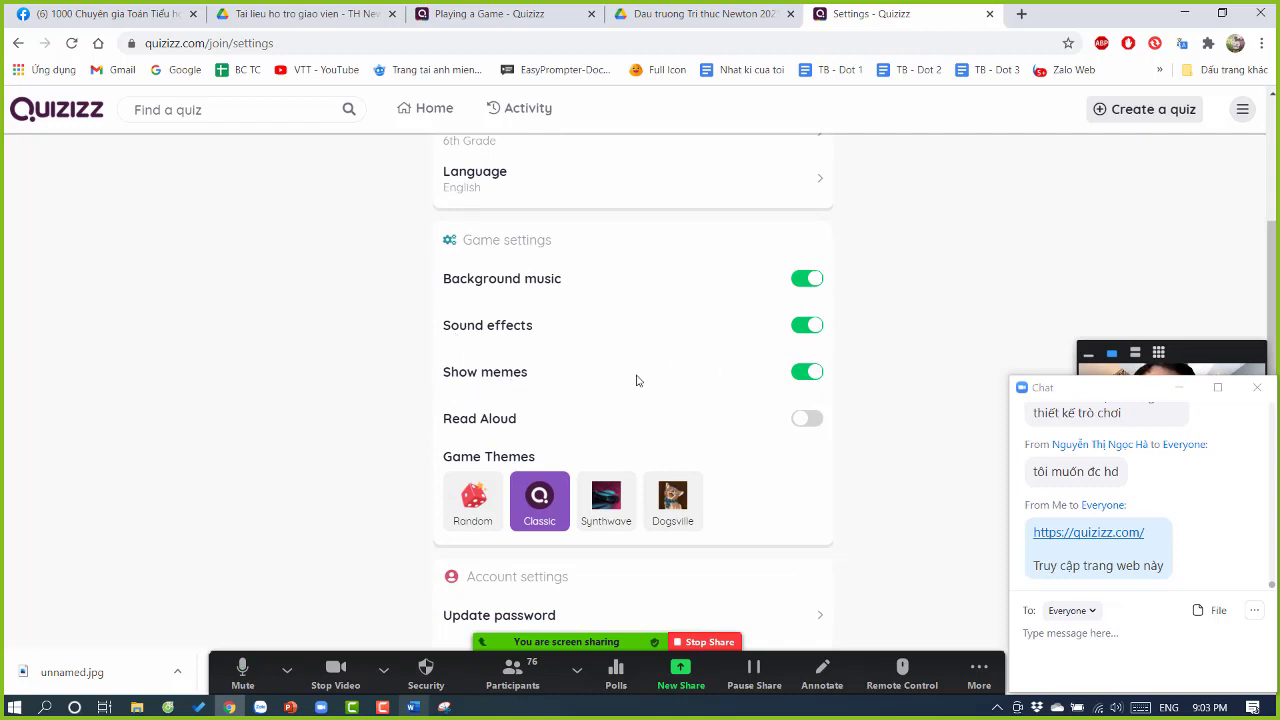
{"action": "scroll", "coordinate": [776, 363], "scroll_direction": "down", "scroll_amount": 2}
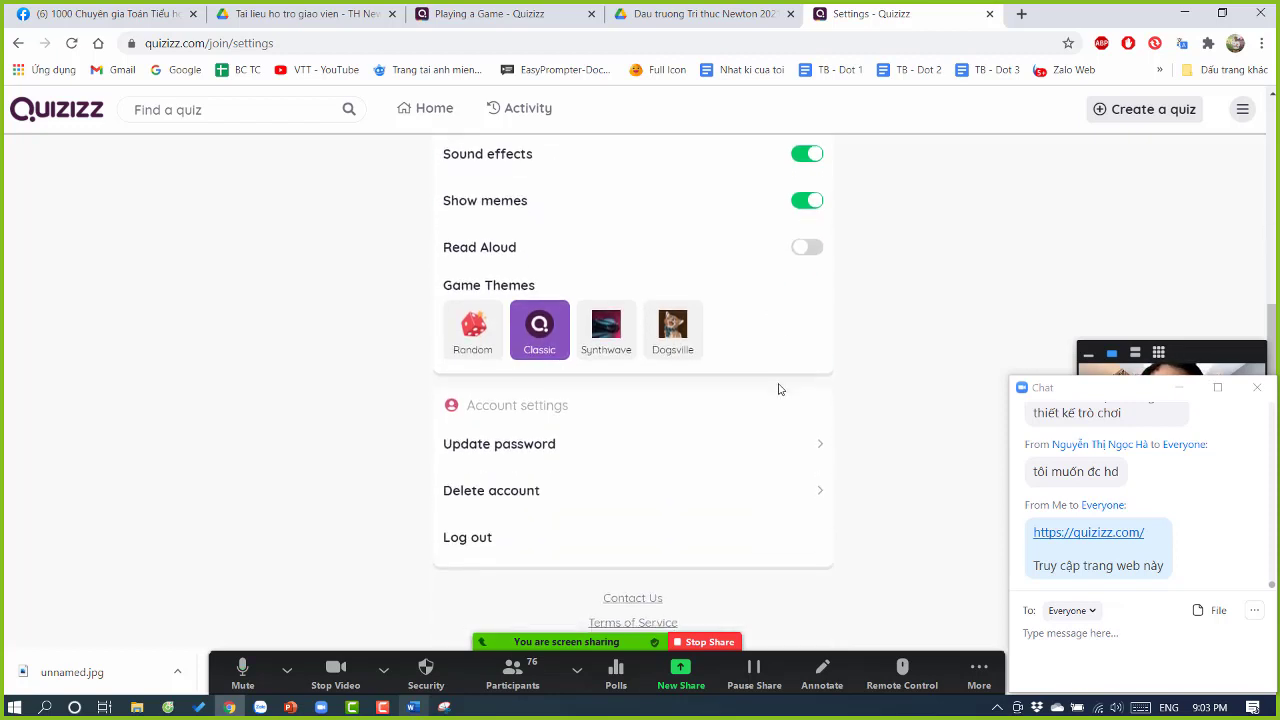
{"action": "scroll", "coordinate": [779, 389], "scroll_direction": "down", "scroll_amount": 1}
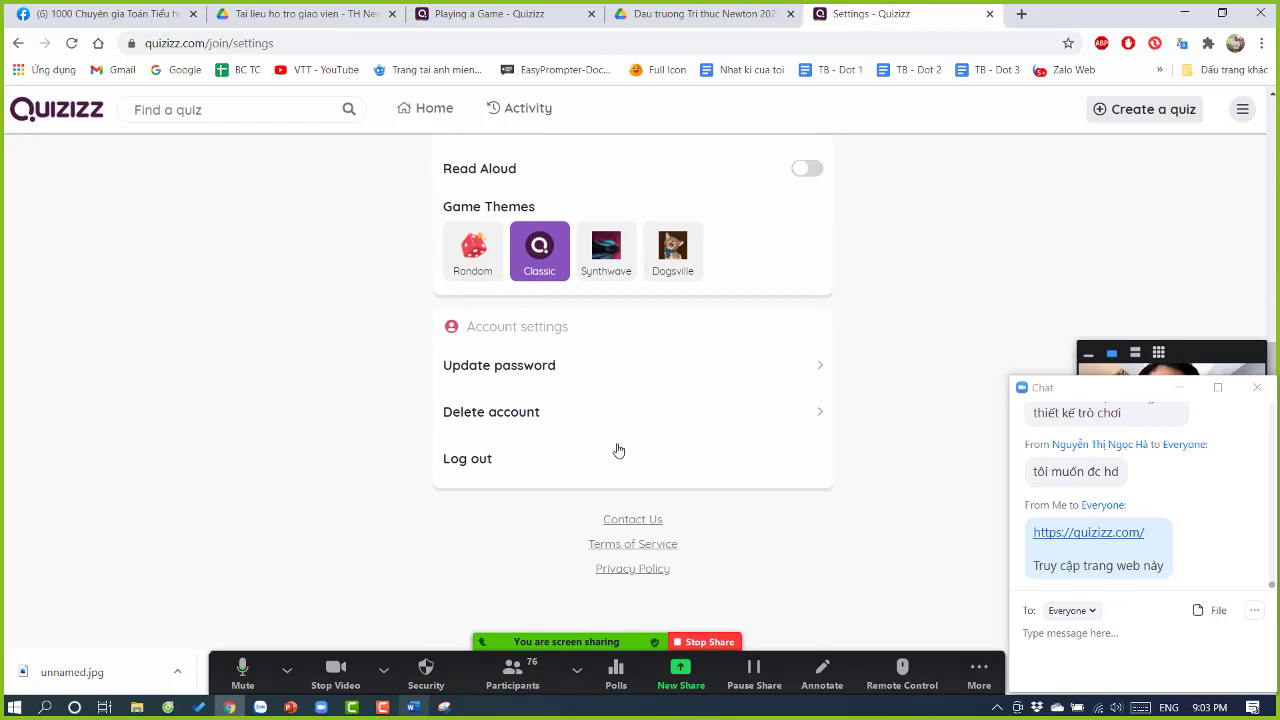
Step: Return from the settings to the Quizizz home page and look over the join-code area and recent activity
{"action": "scroll", "coordinate": [619, 449], "scroll_direction": "up", "scroll_amount": 6}
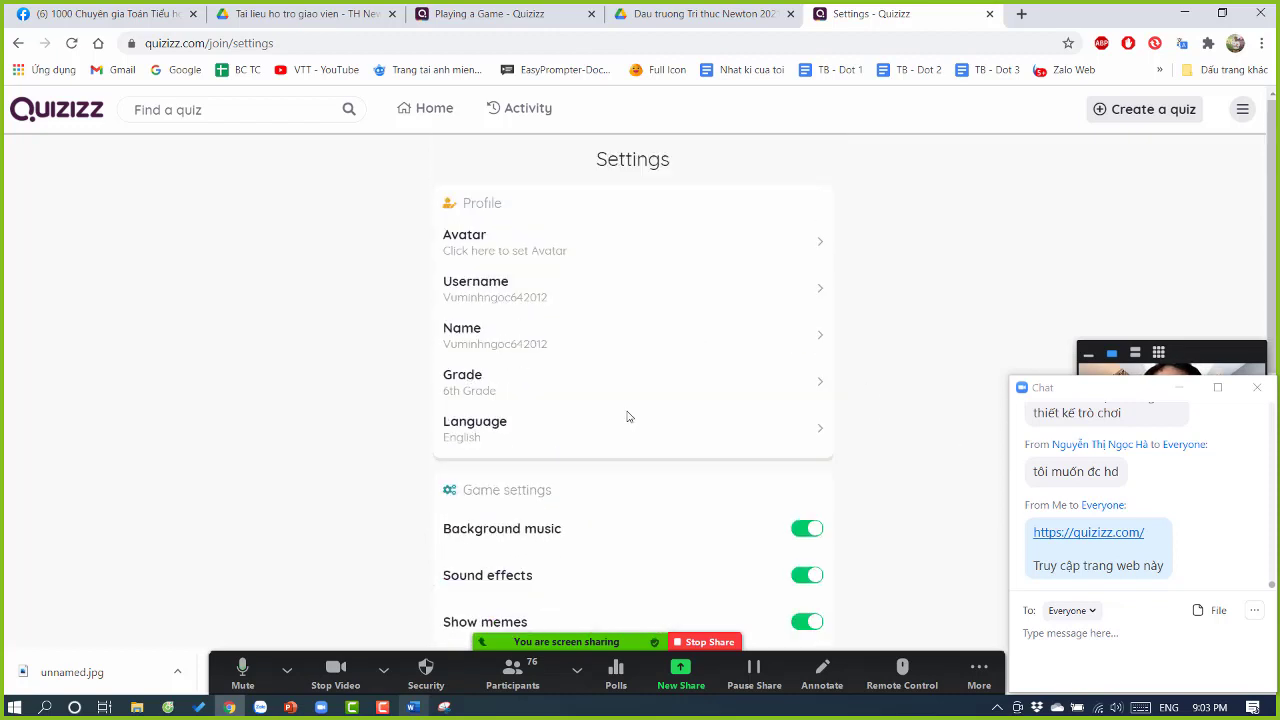
{"action": "left_click", "coordinate": [408, 112]}
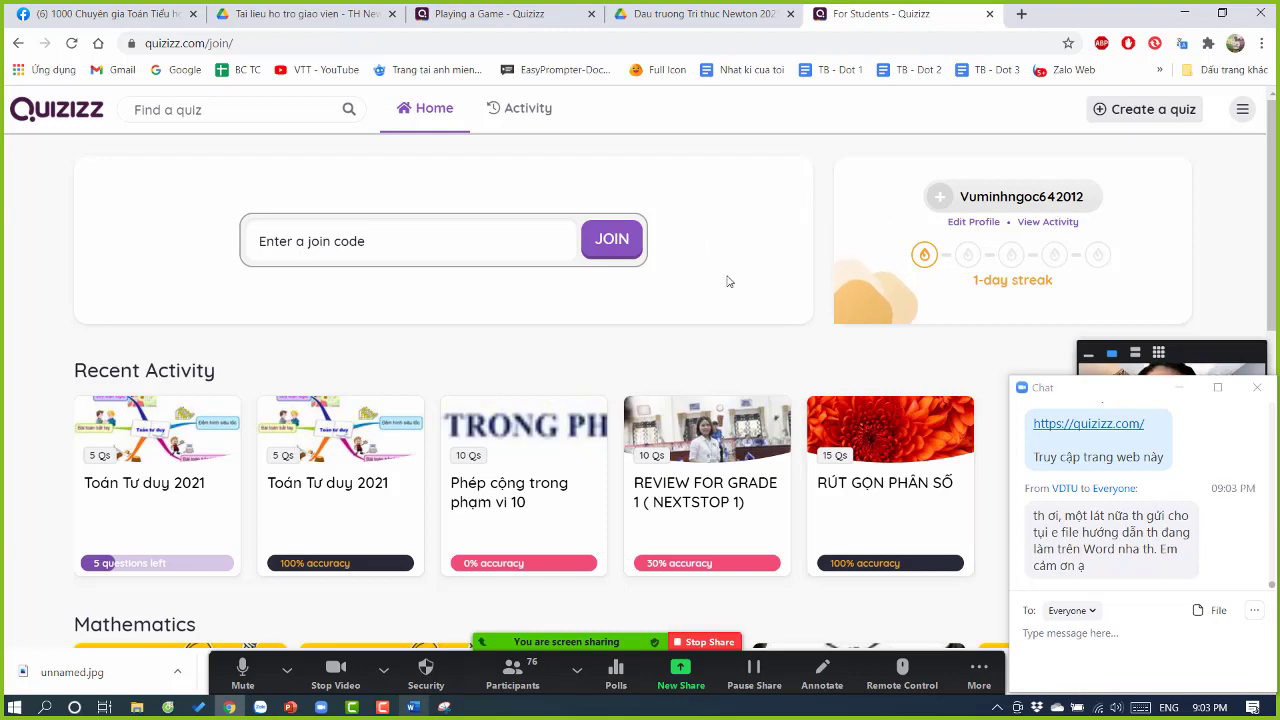
{"action": "scroll", "coordinate": [727, 281], "scroll_direction": "down", "scroll_amount": 2}
{"action": "scroll", "coordinate": [727, 281], "scroll_direction": "up", "scroll_amount": 2}
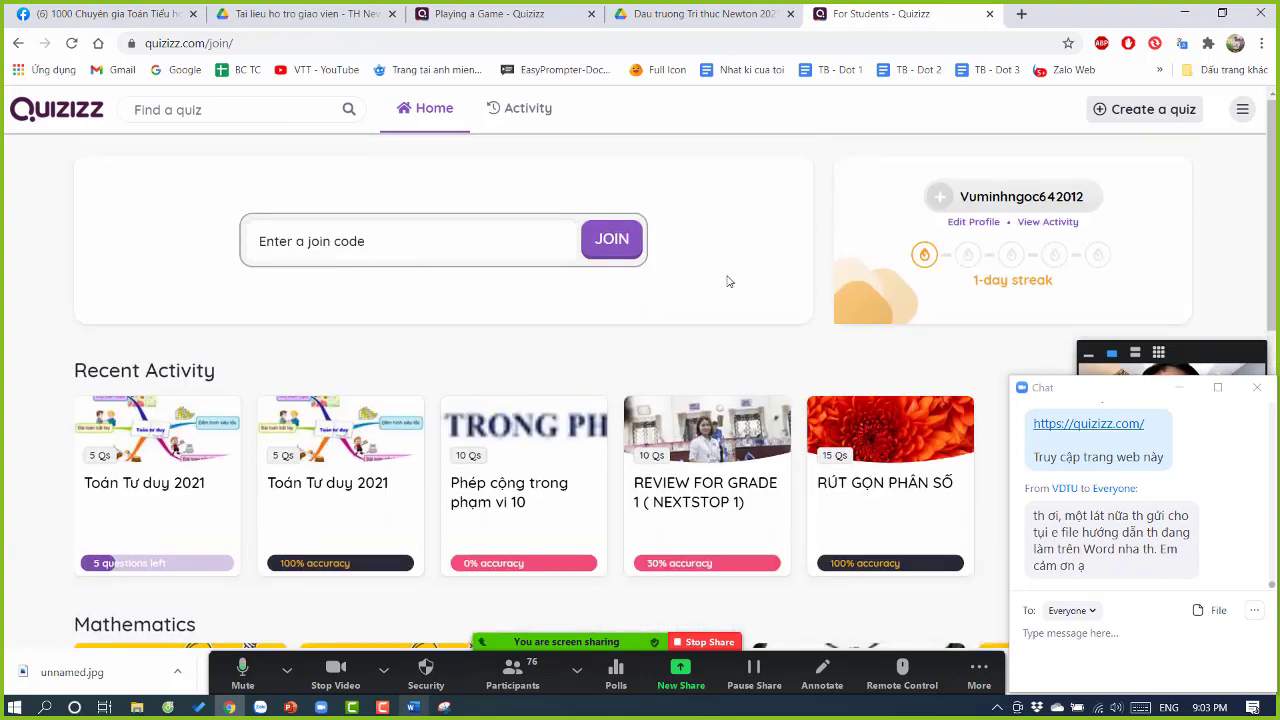
{"action": "scroll", "coordinate": [769, 276], "scroll_direction": "down", "scroll_amount": 2}
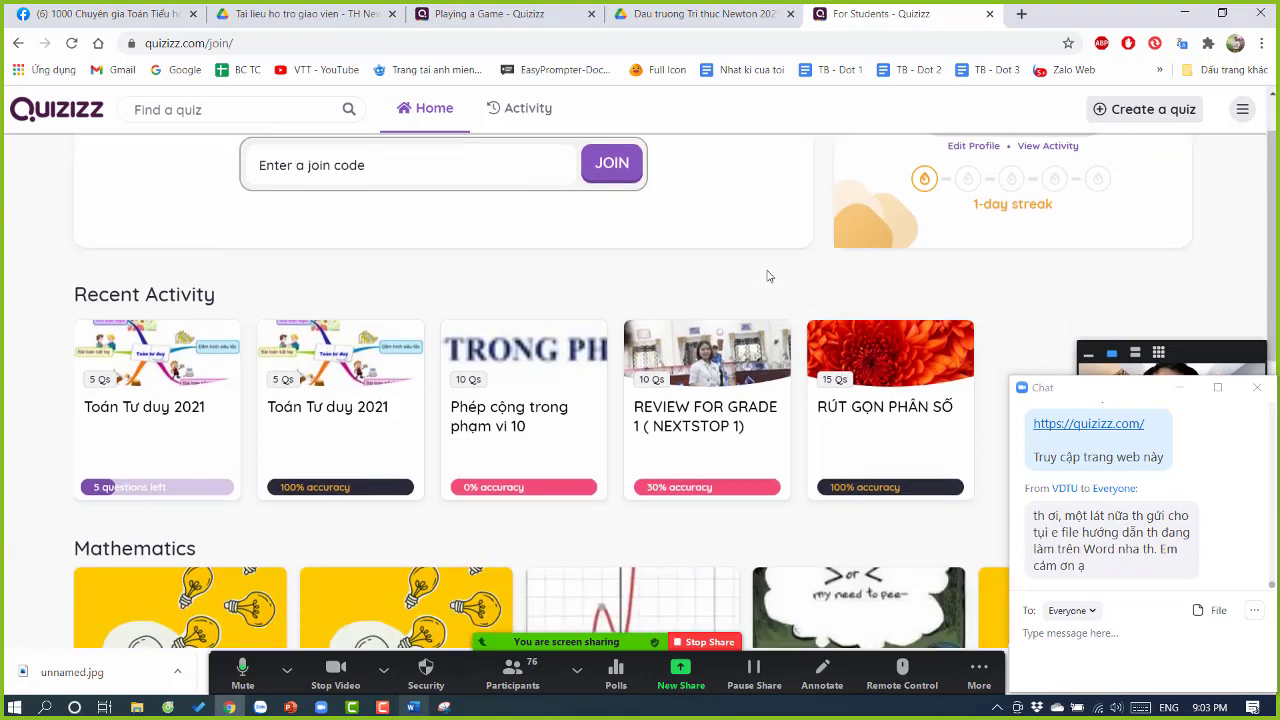
{"action": "scroll", "coordinate": [769, 276], "scroll_direction": "up", "scroll_amount": 2}
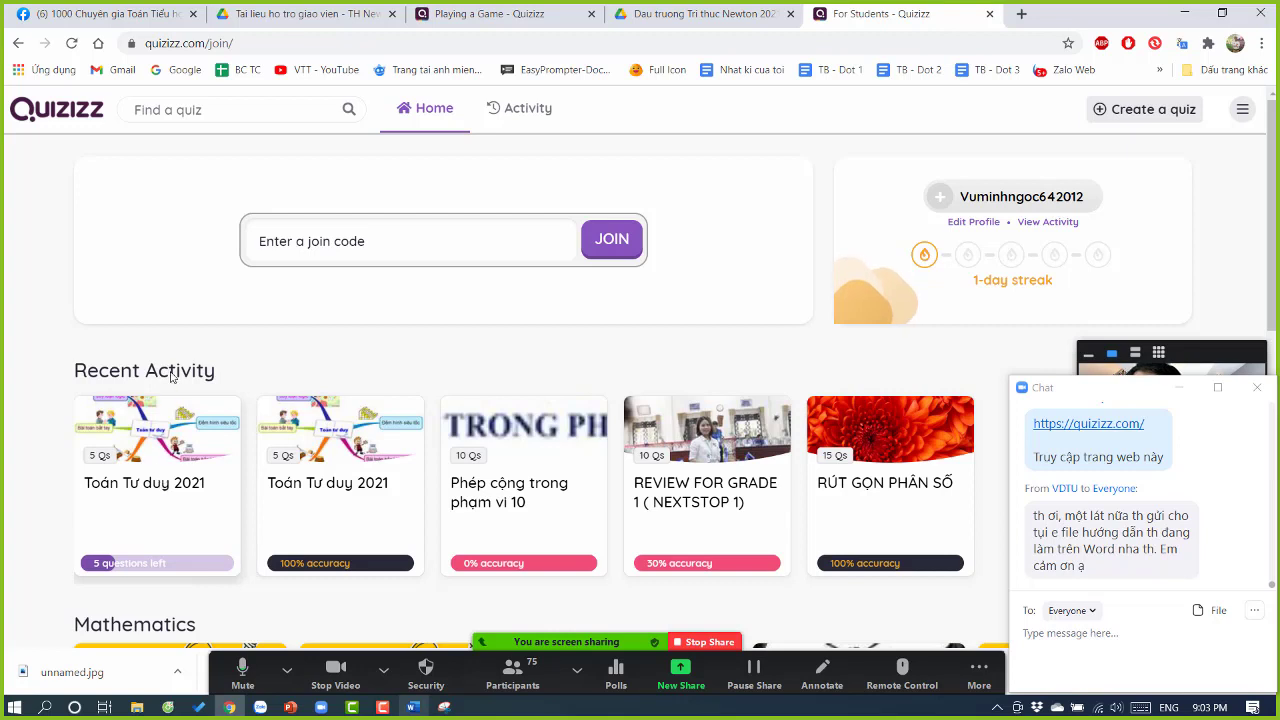
Step: Open the first unfinished Toán Tư duy 2021 game, view its resume page, and go back to the home page
{"action": "left_click", "coordinate": [193, 506]}
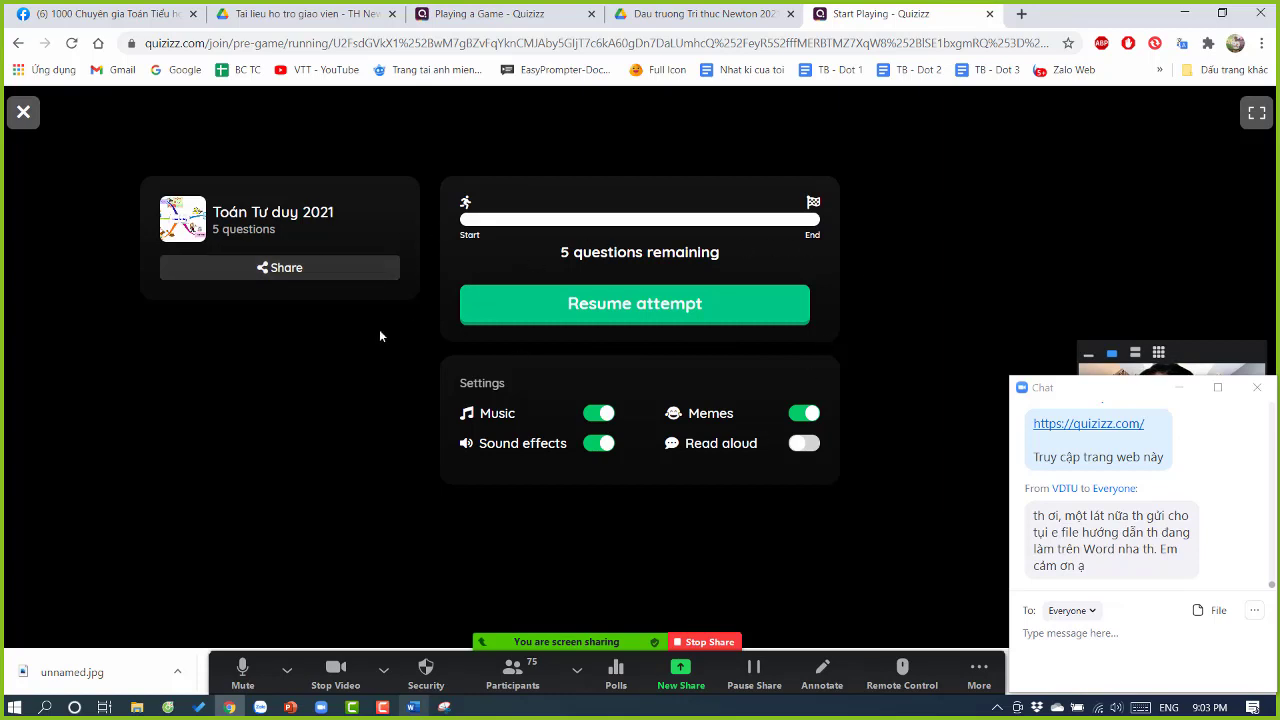
{"action": "left_click", "coordinate": [23, 112]}
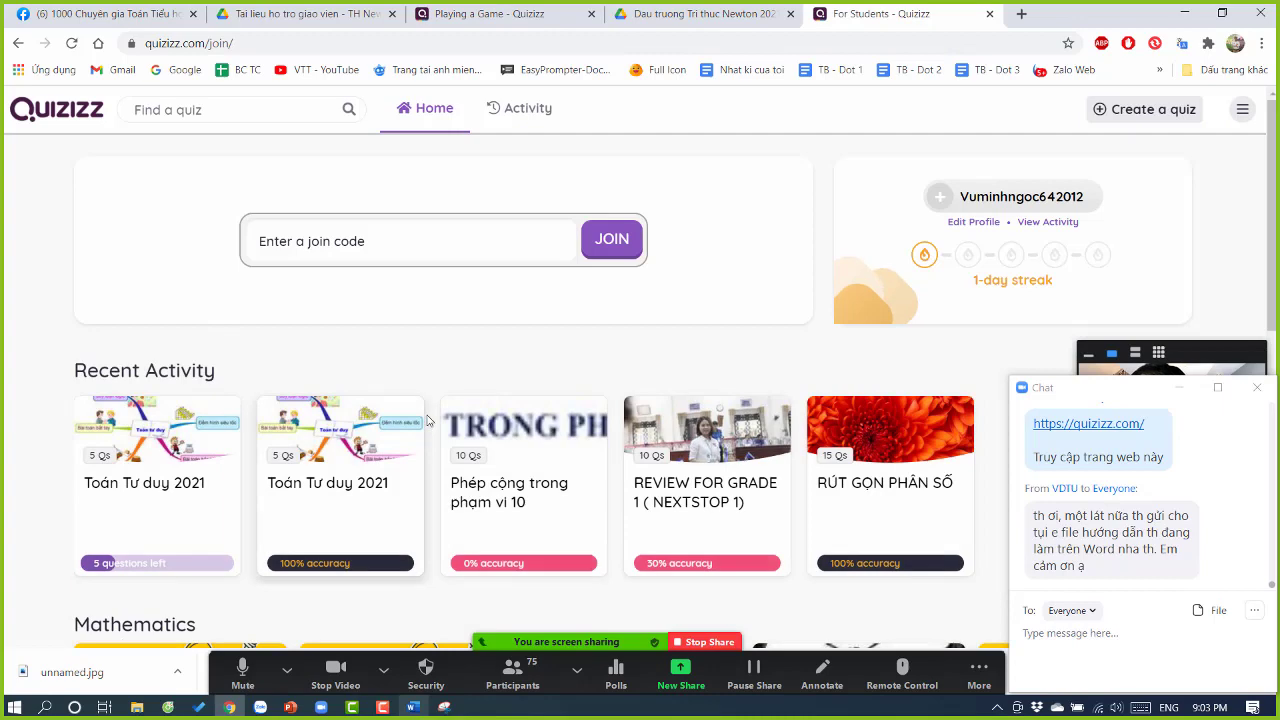
{"action": "right_click", "coordinate": [222, 522]}
{"action": "left_click", "coordinate": [240, 553]}
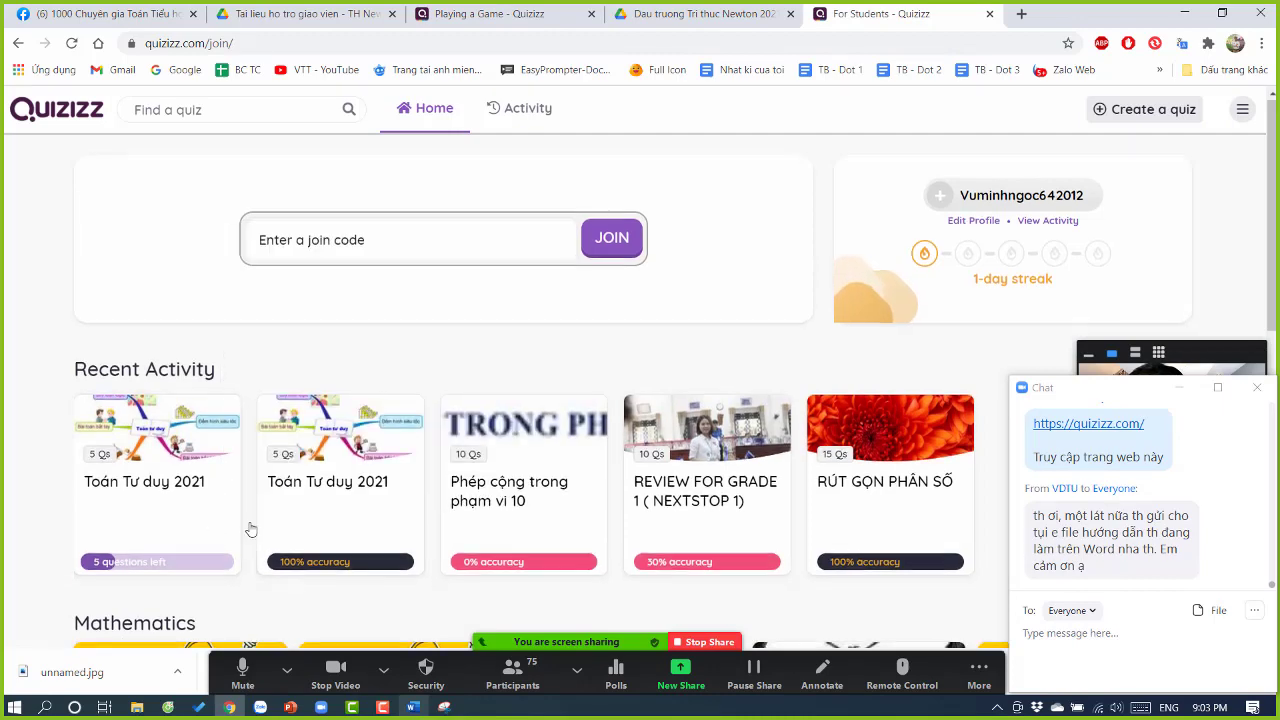
{"action": "scroll", "coordinate": [249, 529], "scroll_direction": "down", "scroll_amount": 2}
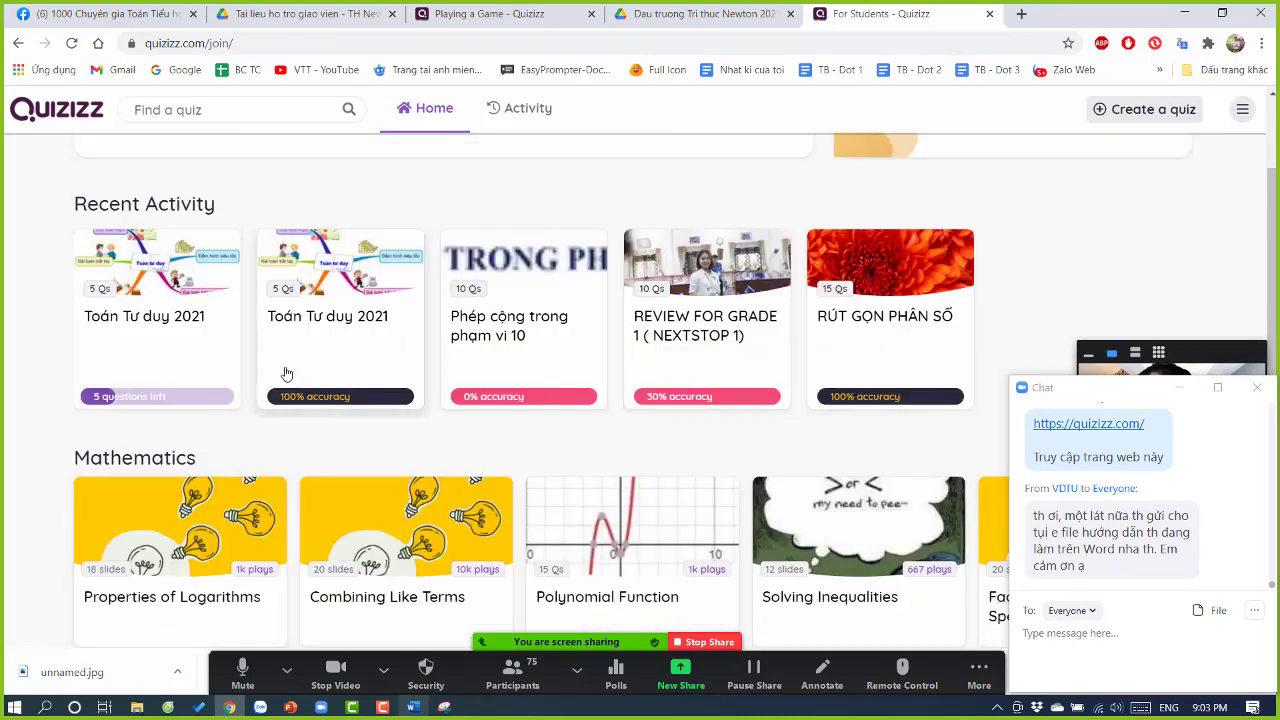
Step: Open the completed Toán Tư duy 2021 quiz, review its start options and full-screen view, and briefly launch a solo game before closing it
{"action": "left_click", "coordinate": [323, 338]}
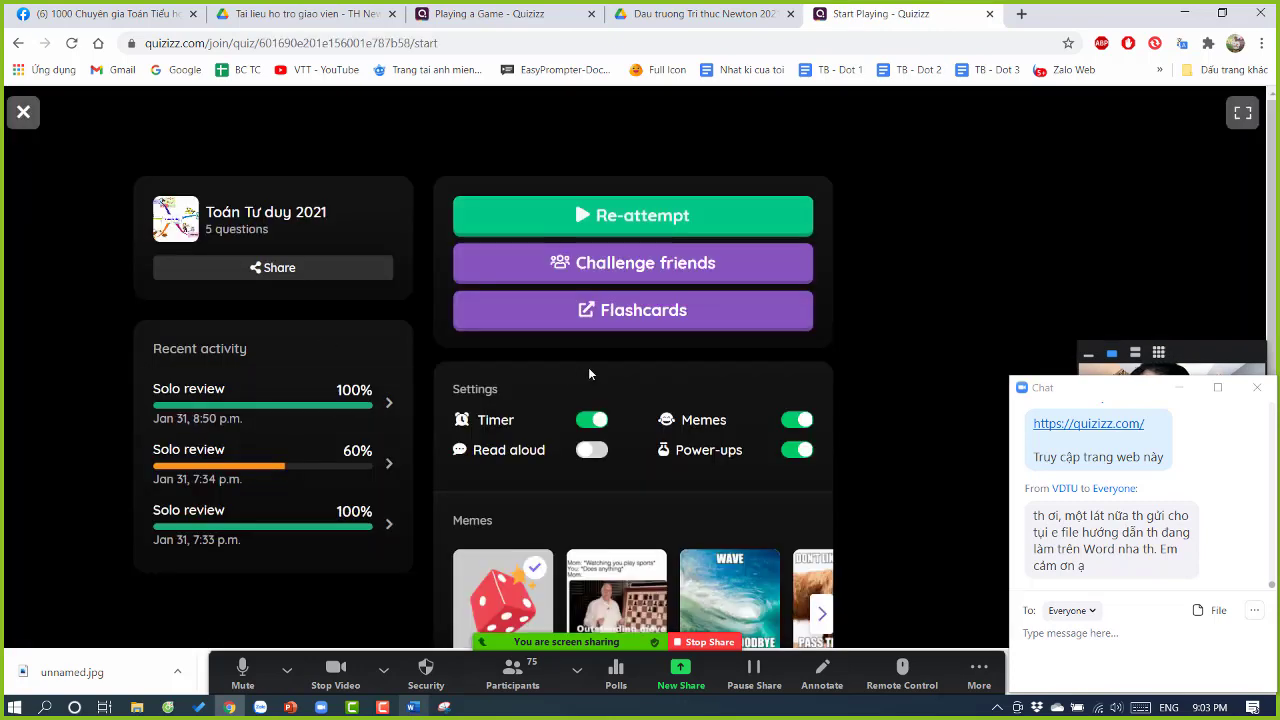
{"action": "scroll", "coordinate": [400, 415], "scroll_direction": "down", "scroll_amount": 2}
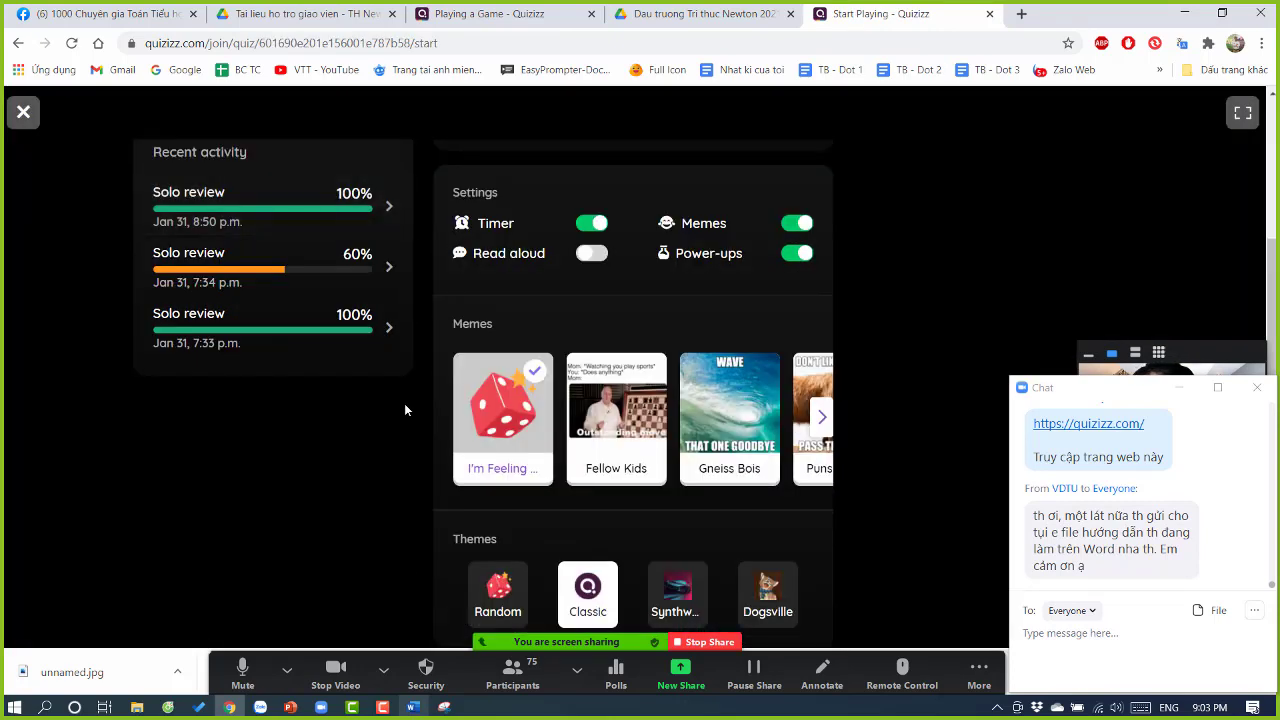
{"action": "scroll", "coordinate": [546, 442], "scroll_direction": "up", "scroll_amount": 2}
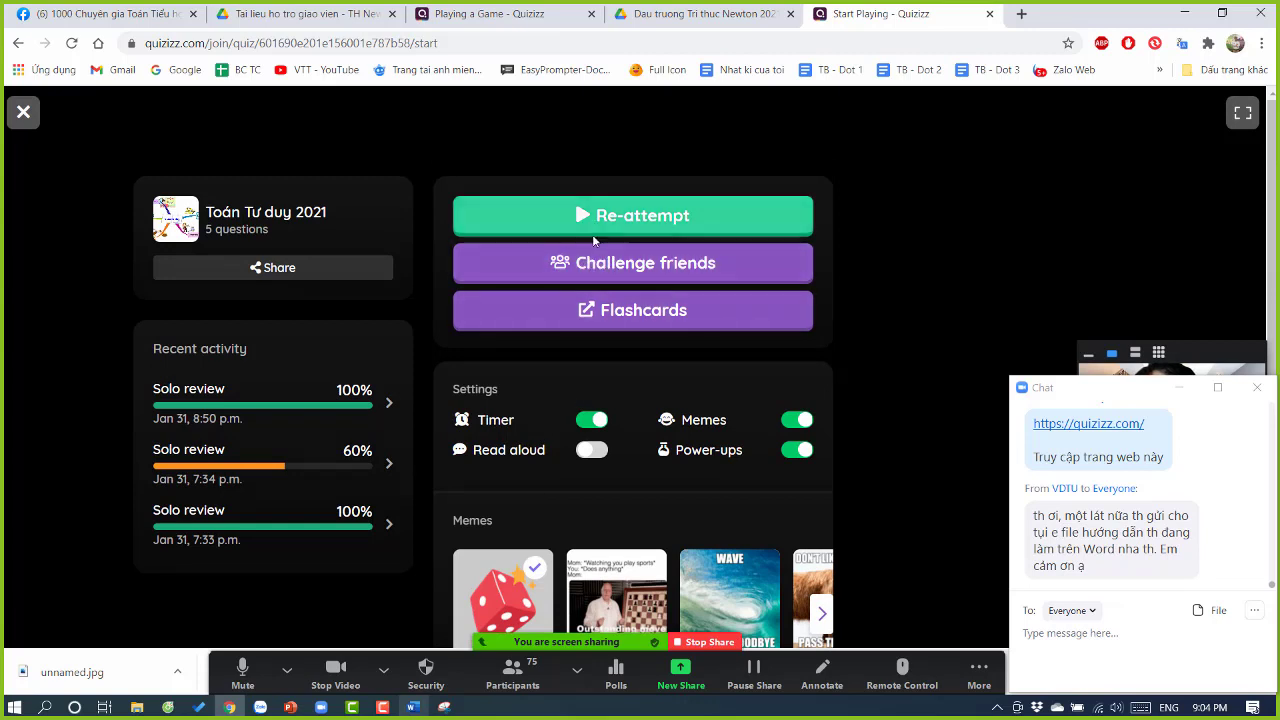
{"action": "left_click", "coordinate": [1242, 115]}
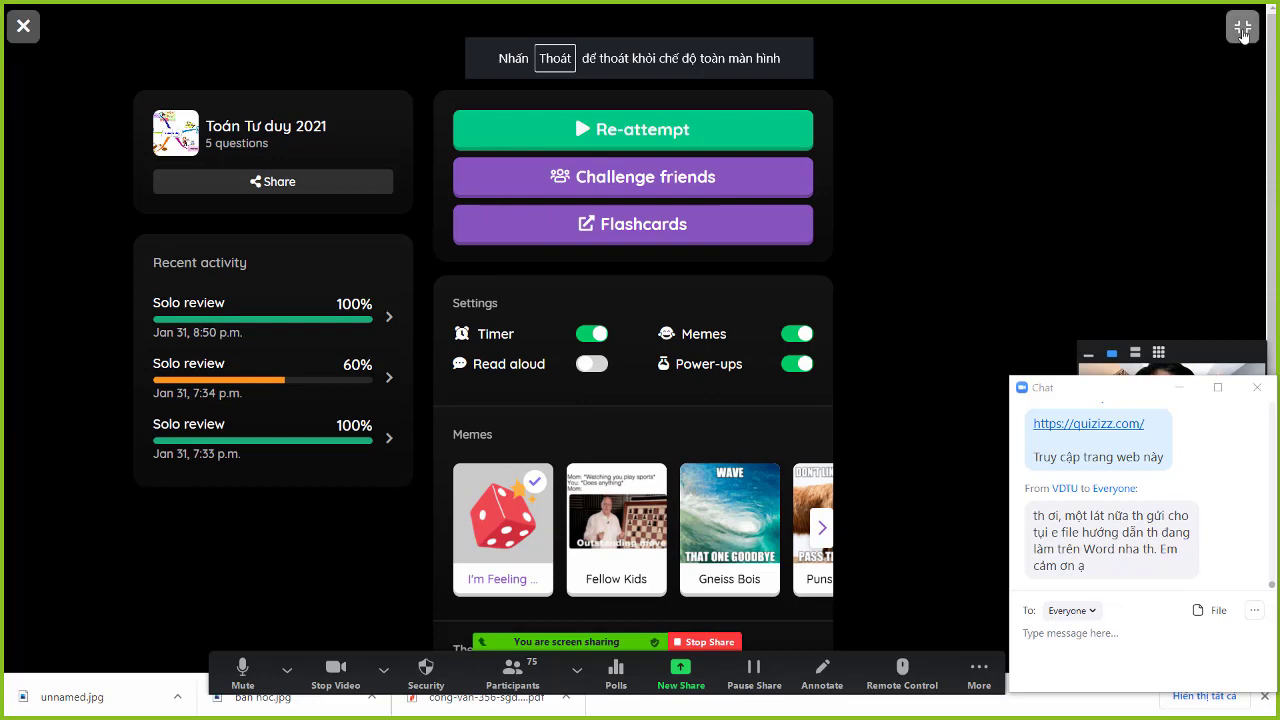
{"action": "left_click", "coordinate": [1243, 28]}
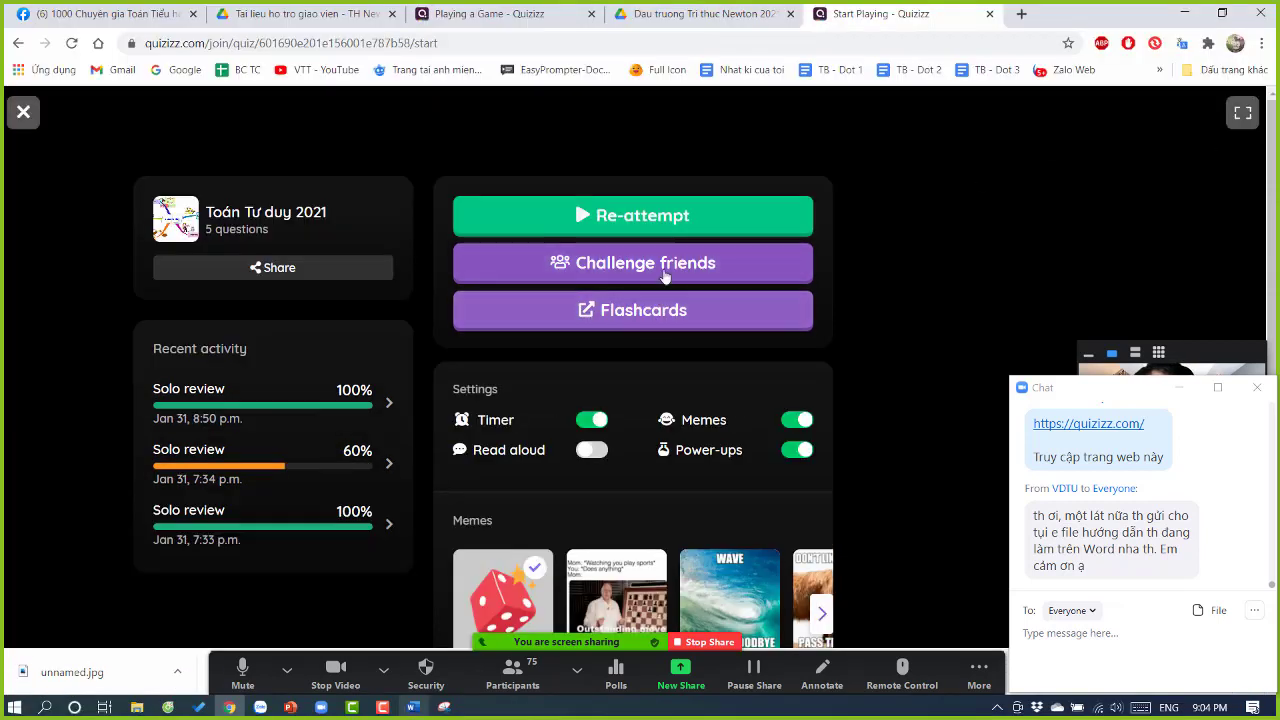
{"action": "left_click", "coordinate": [672, 314]}
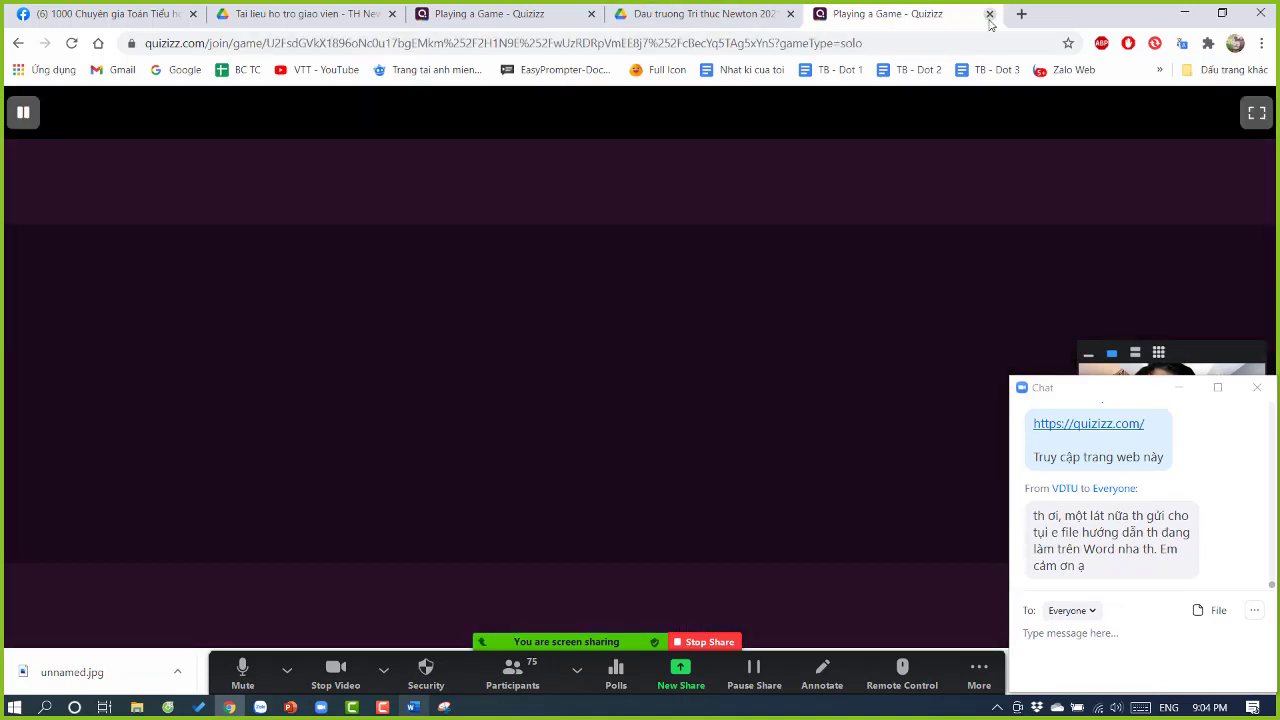
{"action": "left_click", "coordinate": [990, 15]}
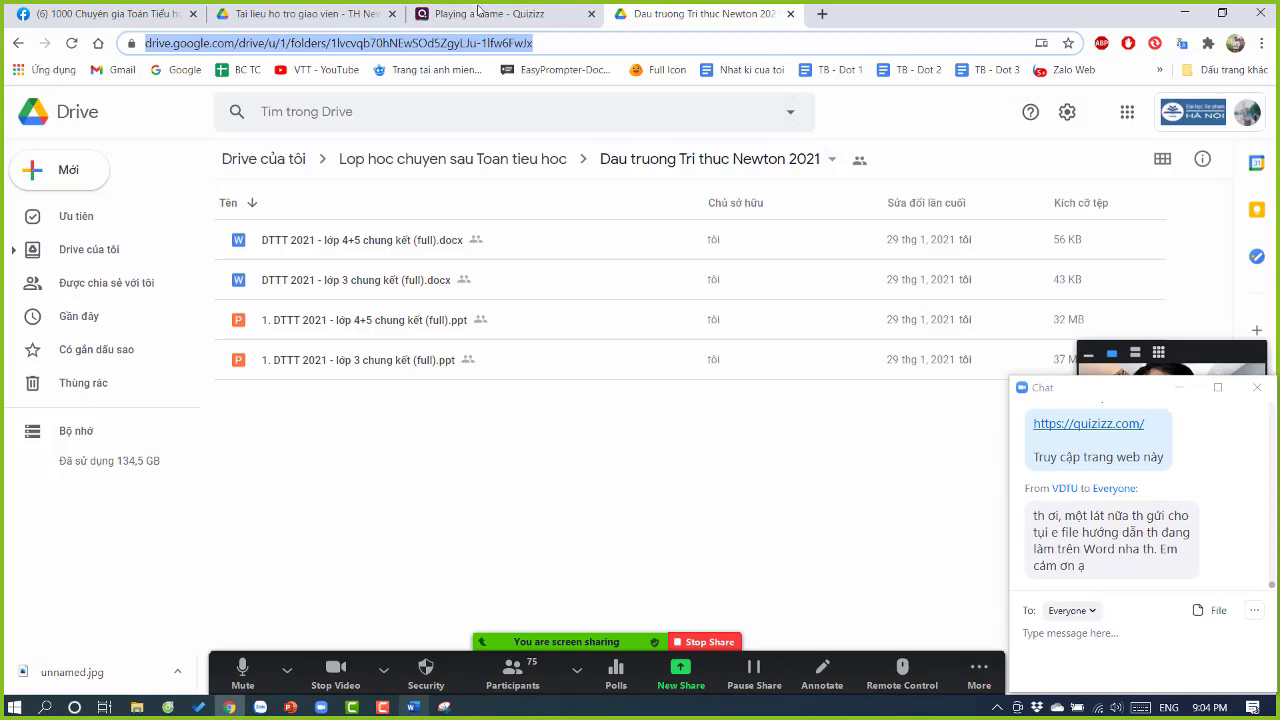
Step: Go to the other open Quizizz game, pause it to review its settings and themes, and resume the question
{"action": "left_click", "coordinate": [480, 14]}
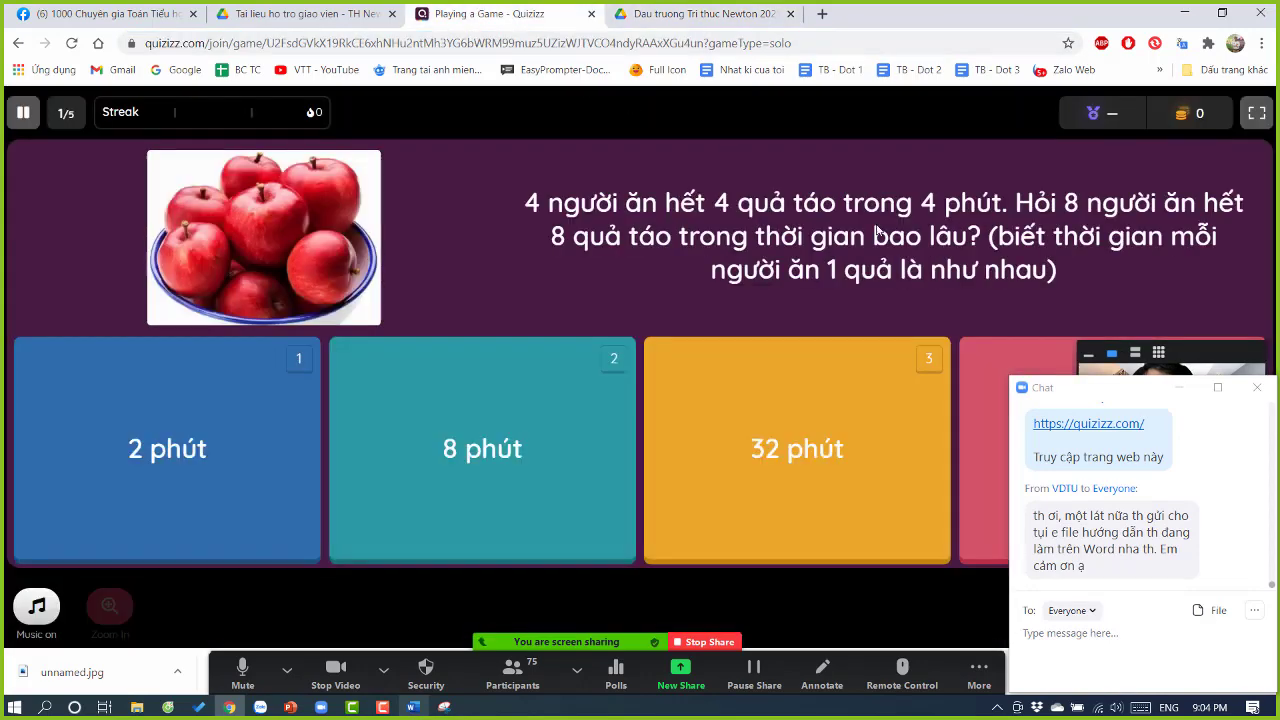
{"action": "left_click", "coordinate": [20, 113]}
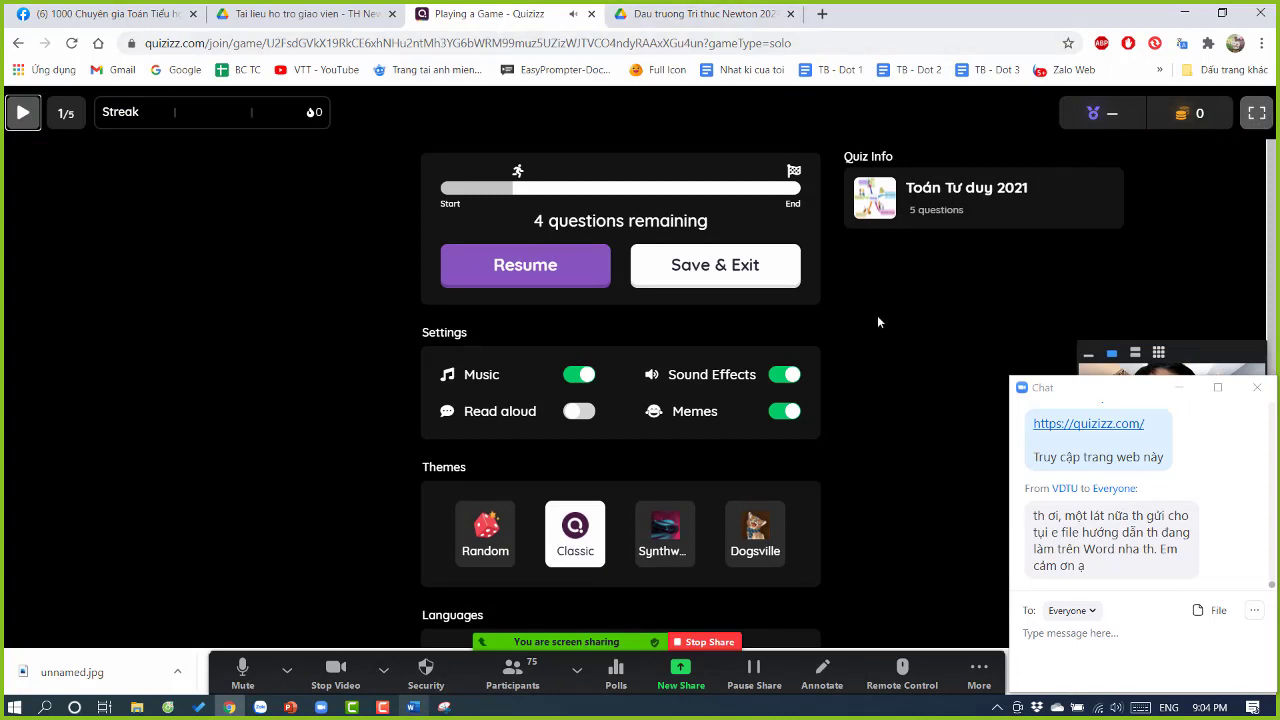
{"action": "scroll", "coordinate": [851, 431], "scroll_direction": "down", "scroll_amount": 2}
{"action": "scroll", "coordinate": [851, 431], "scroll_direction": "up", "scroll_amount": 2}
{"action": "left_click", "coordinate": [22, 112]}
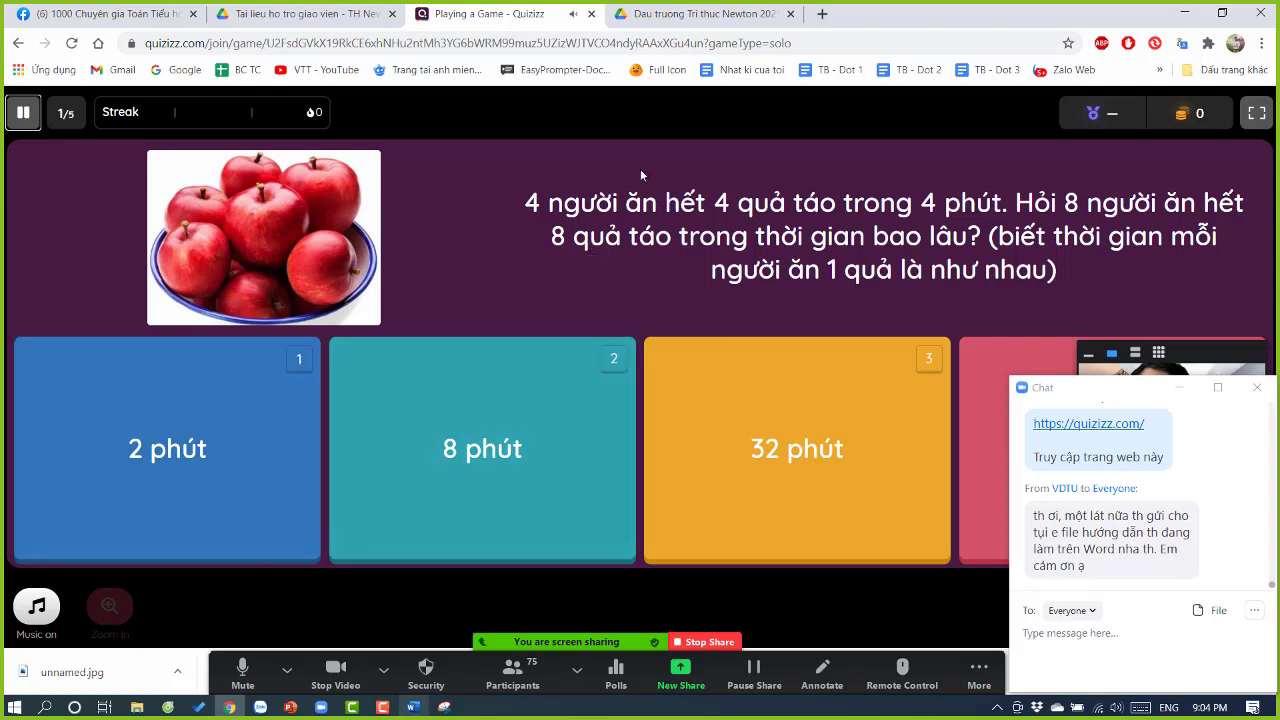
{"action": "left_click", "coordinate": [206, 44]}
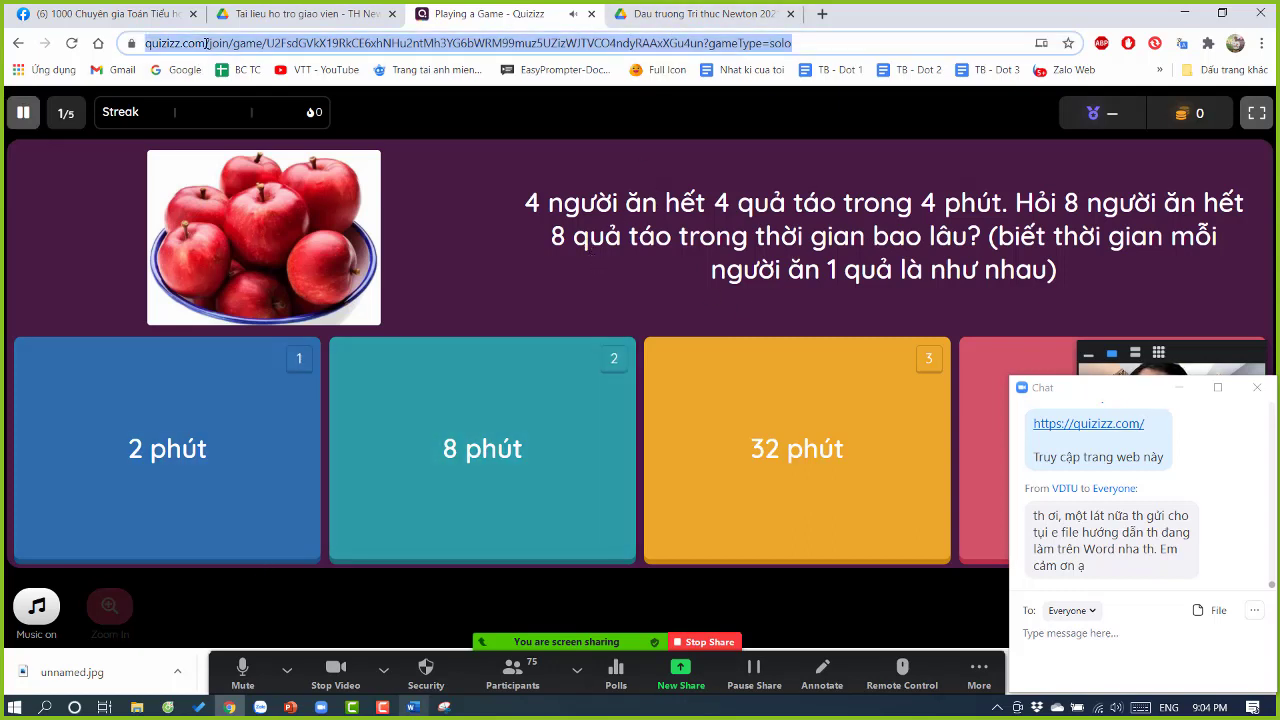
{"action": "left_click", "coordinate": [206, 44]}
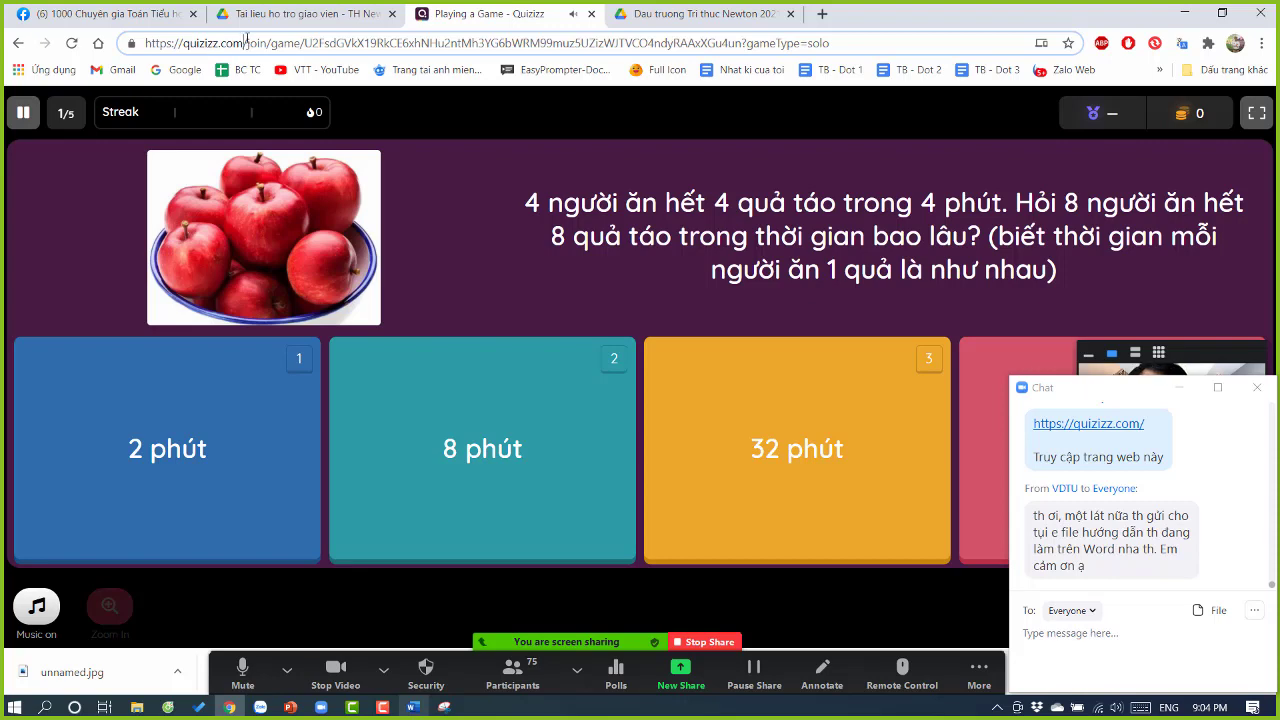
{"action": "key", "text": "shift+End"}
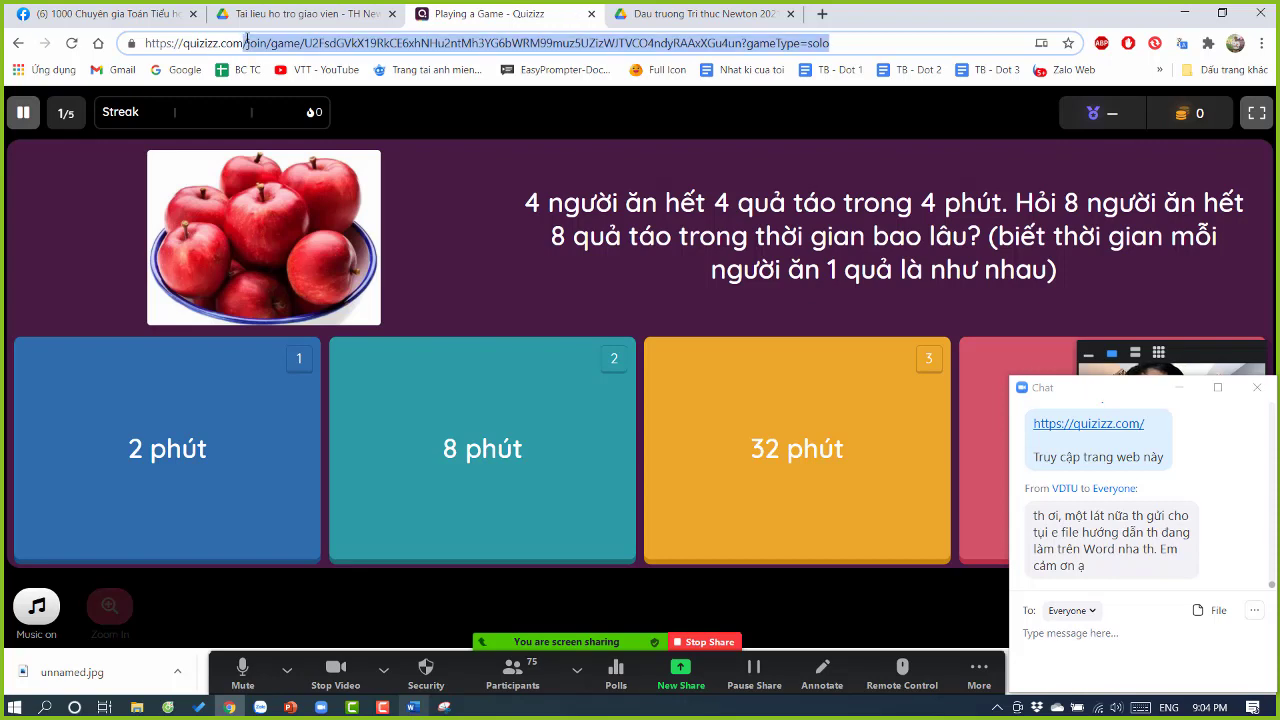
{"action": "key", "text": "Delete"}
{"action": "key", "text": "Return"}
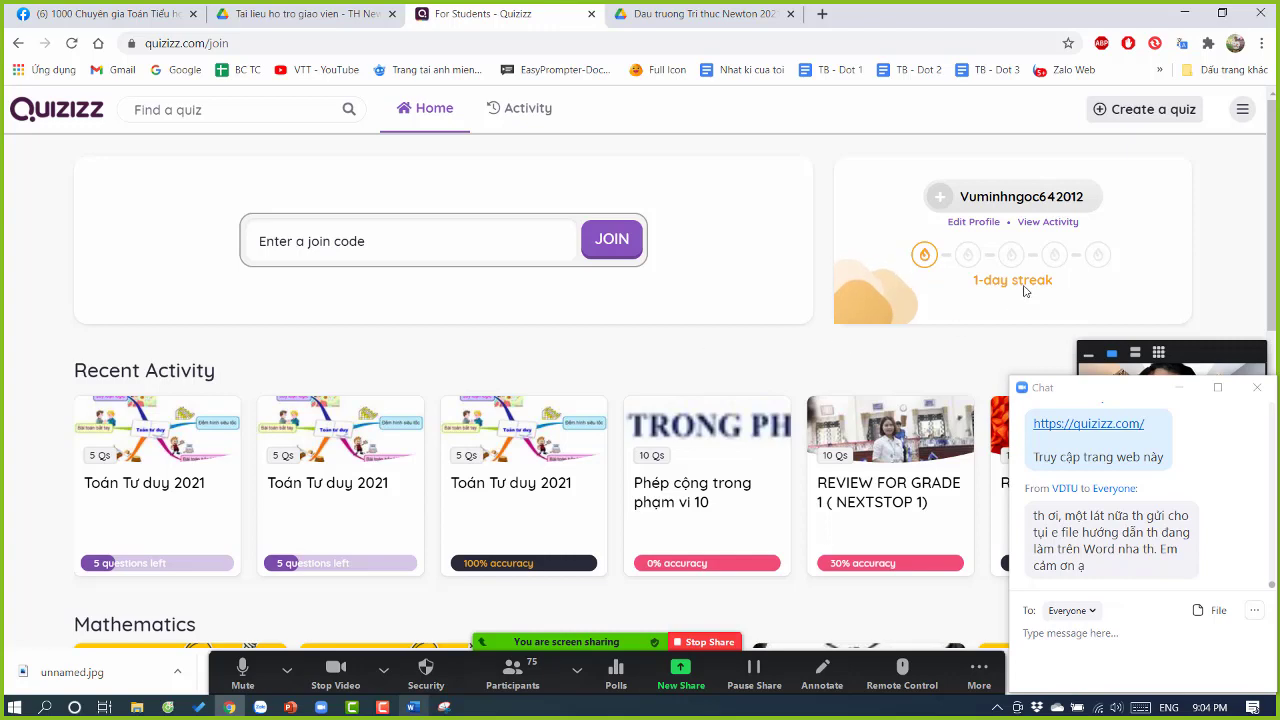
{"action": "scroll", "coordinate": [1085, 224], "scroll_direction": "down", "scroll_amount": 1}
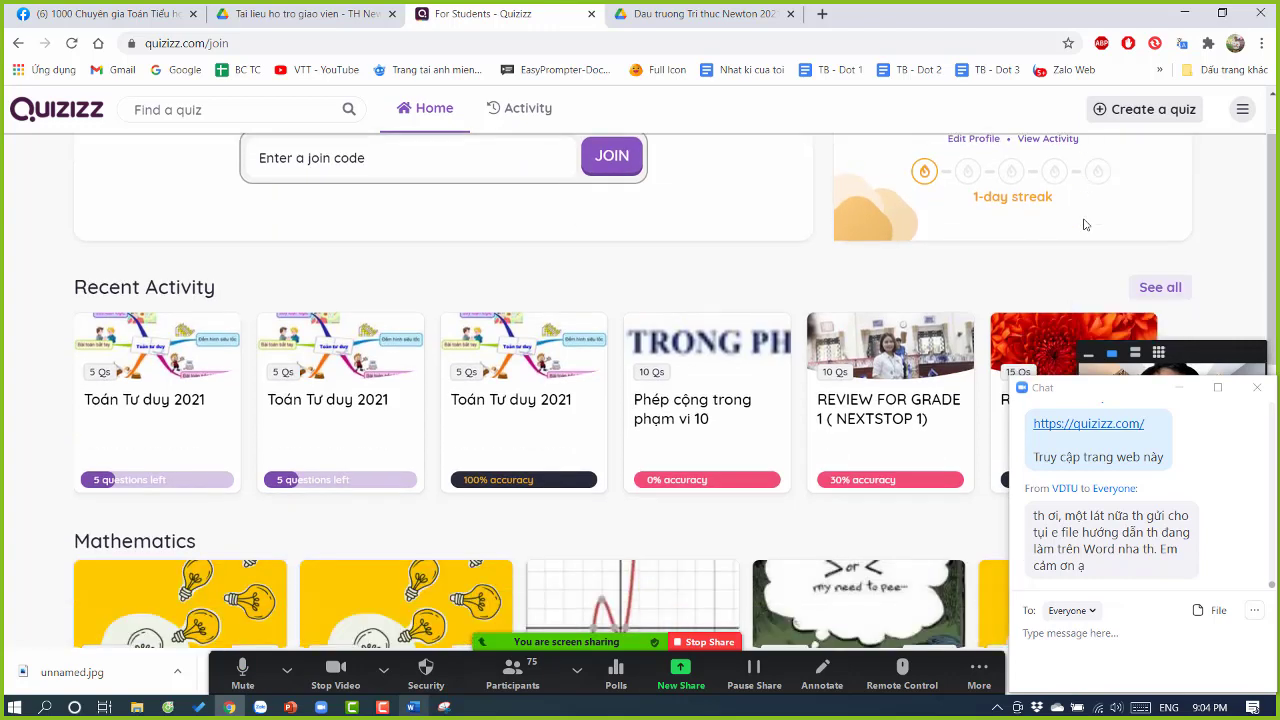
{"action": "scroll", "coordinate": [1085, 224], "scroll_direction": "up", "scroll_amount": 1}
{"action": "scroll", "coordinate": [1085, 224], "scroll_direction": "down", "scroll_amount": 1}
{"action": "scroll", "coordinate": [1085, 224], "scroll_direction": "down", "scroll_amount": 4}
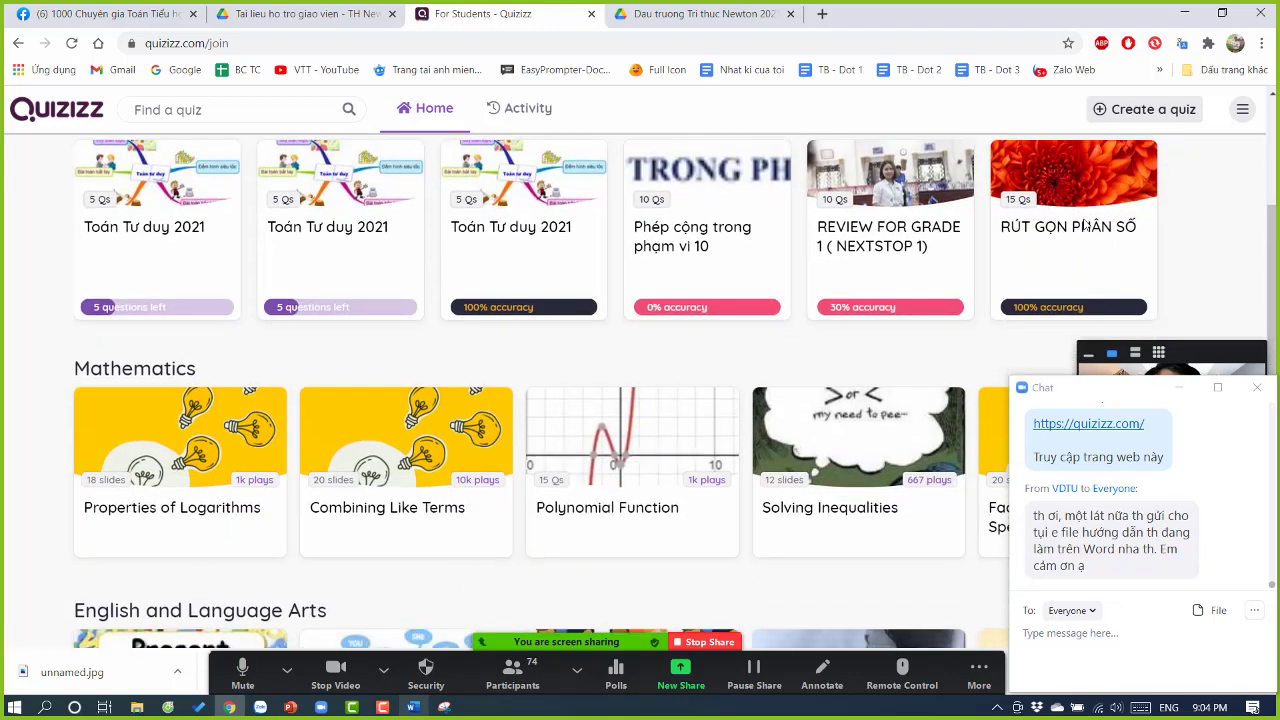
{"action": "scroll", "coordinate": [1095, 200], "scroll_direction": "up", "scroll_amount": 3}
{"action": "scroll", "coordinate": [1095, 200], "scroll_direction": "up", "scroll_amount": 1}
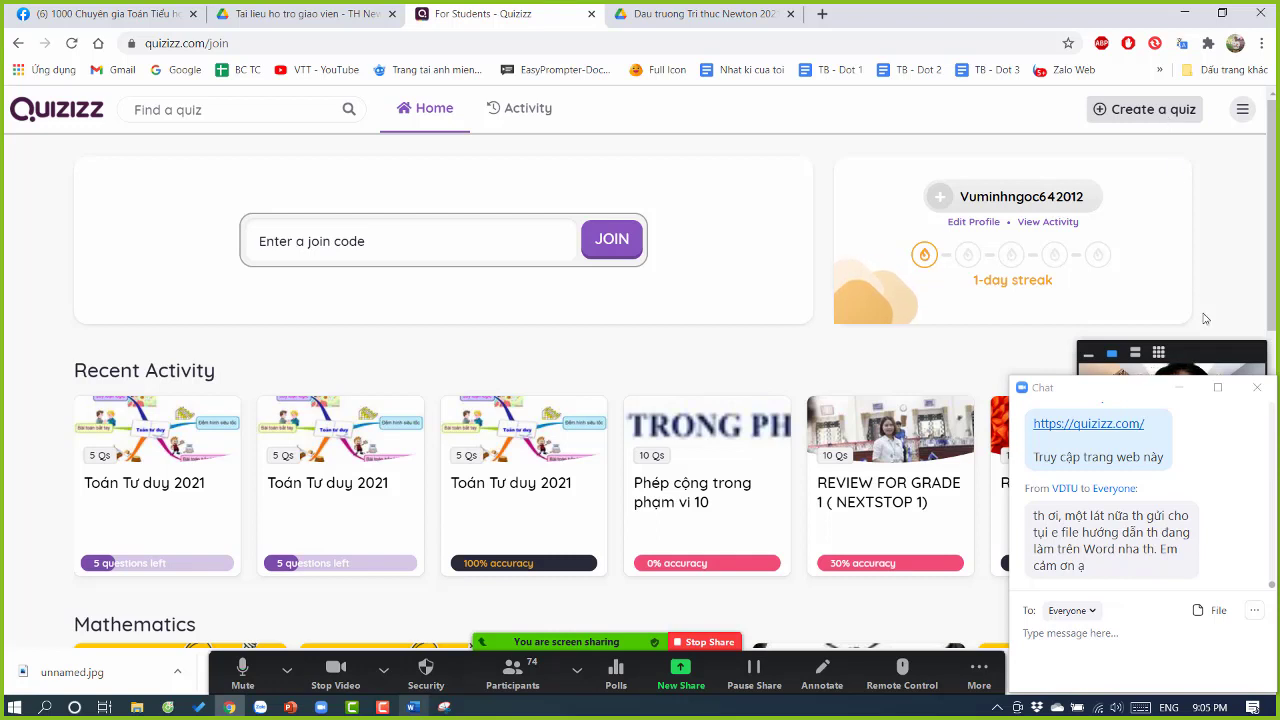
Step: Switch to the Word document and add the line "1) Click vào Create a Quizz" below "Bước 3: Tạo trò chơi"
{"action": "left_click", "coordinate": [435, 712]}
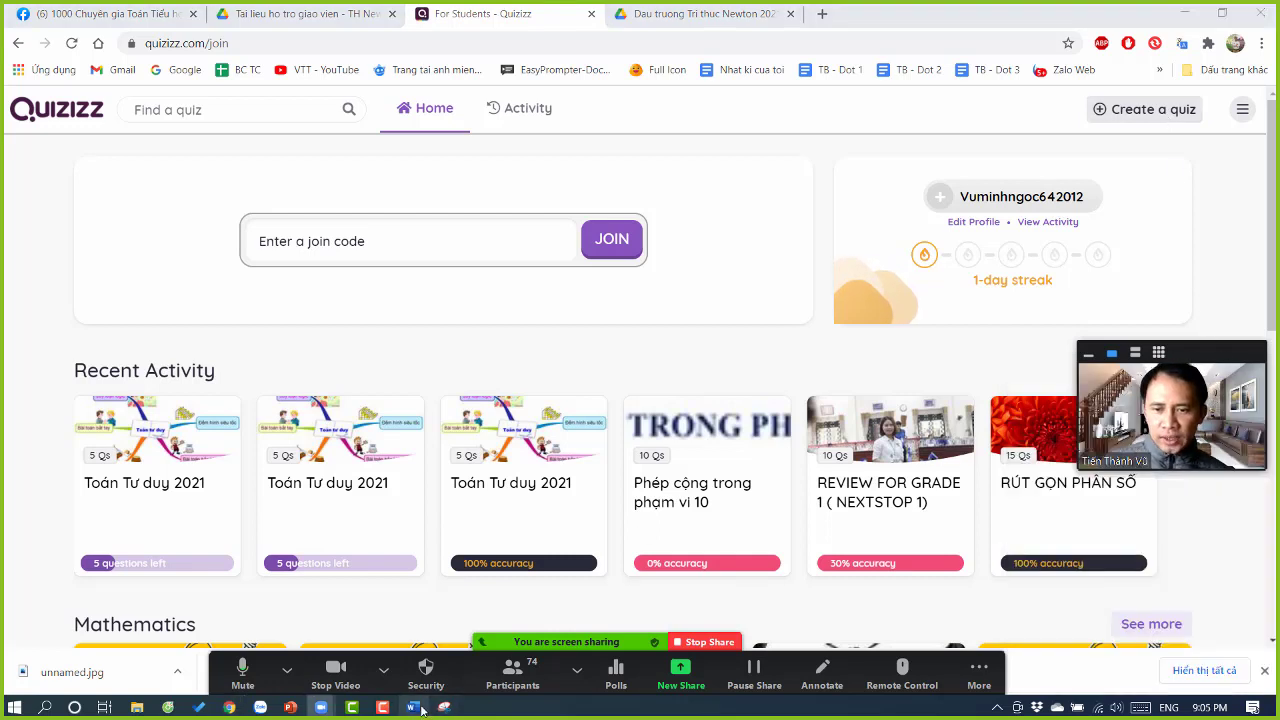
{"action": "left_click", "coordinate": [413, 707]}
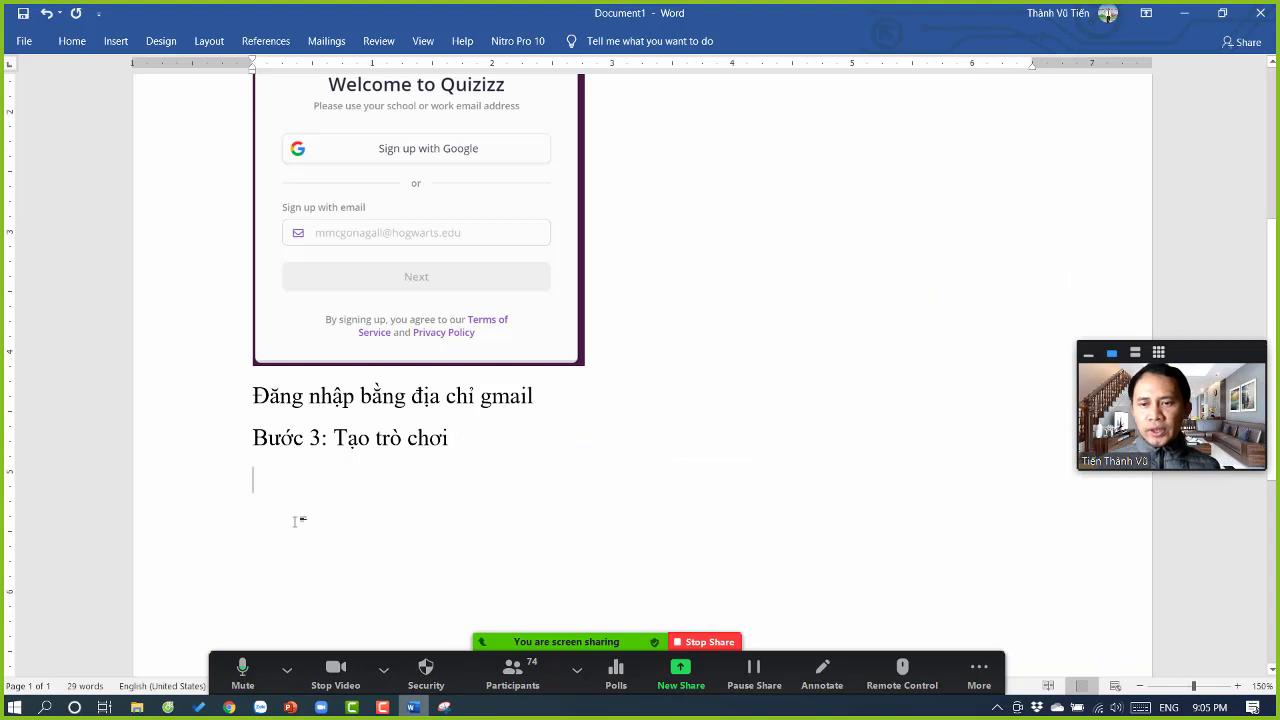
{"action": "type", "text": "-"}
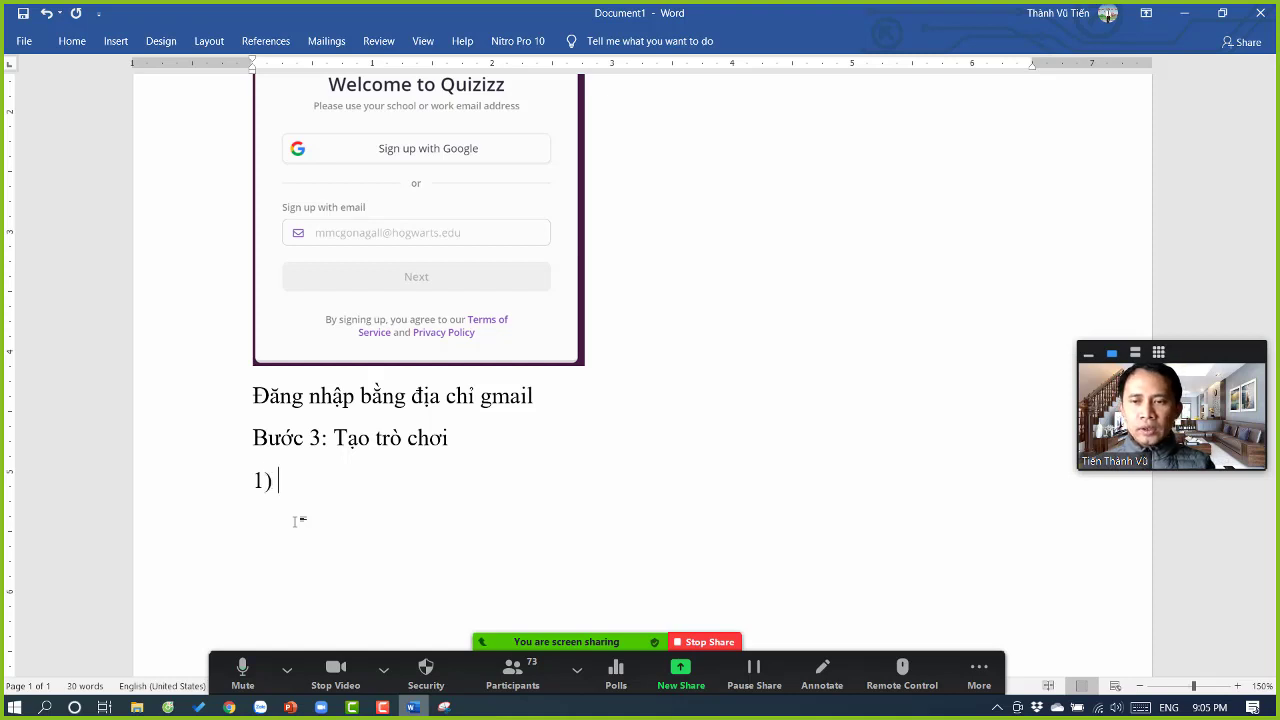
{"action": "type", "text": "lik"}
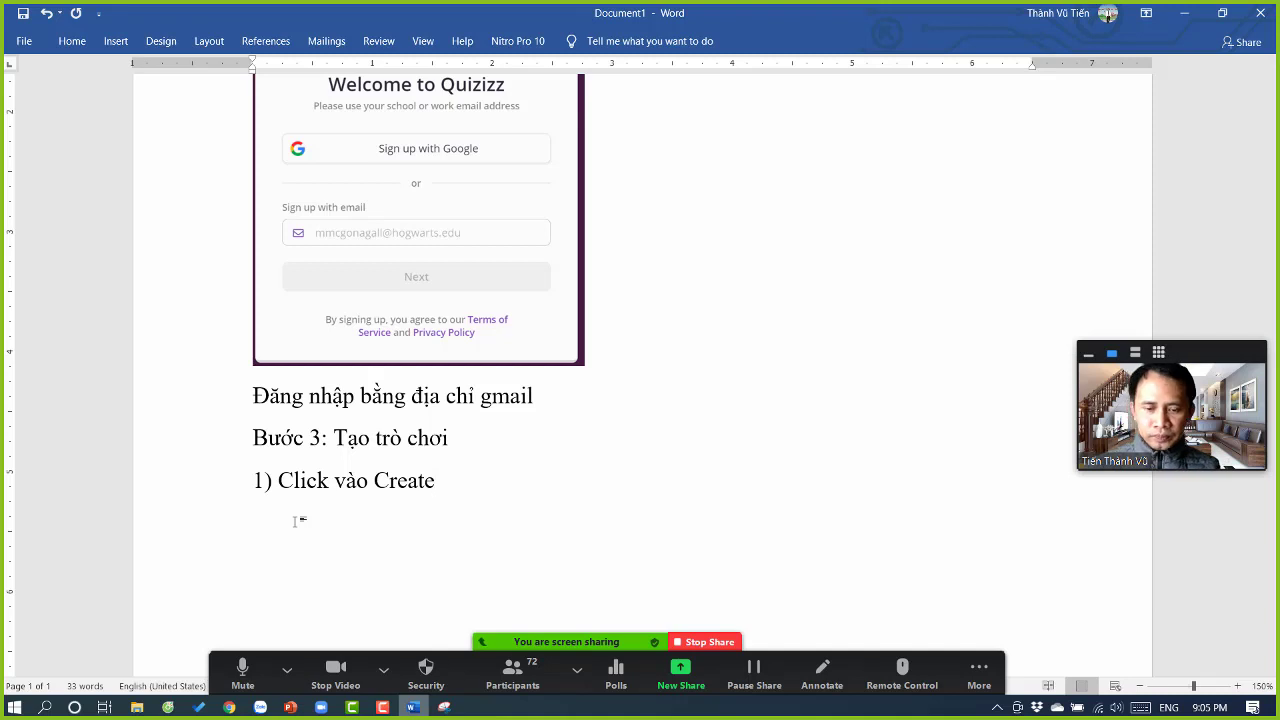
{"action": "type", "text": "Quizz"}
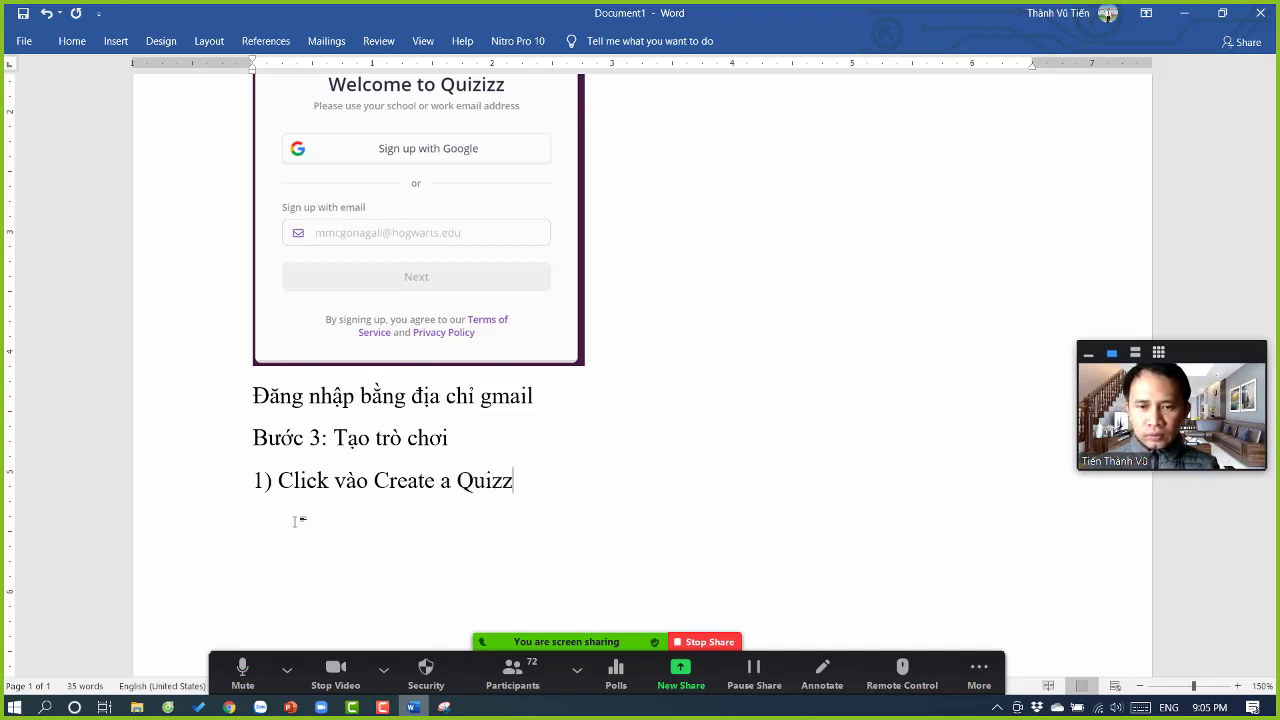
Step: Switch to the Quizizz home page and capture a screen snip of the area around the "Create a quiz" button with Snipping Tool
{"action": "key", "text": "alt+Tab"}
{"action": "key", "text": "alt+Tab"}
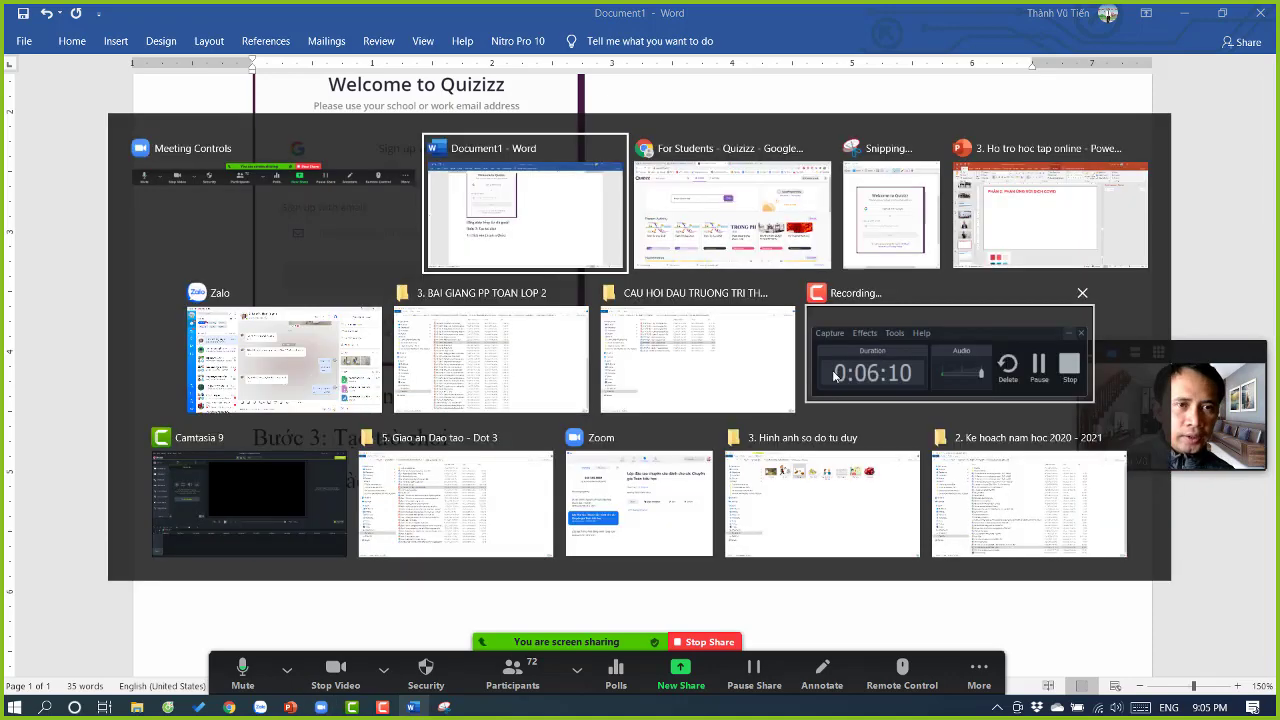
{"action": "key", "text": "alt+Tab"}
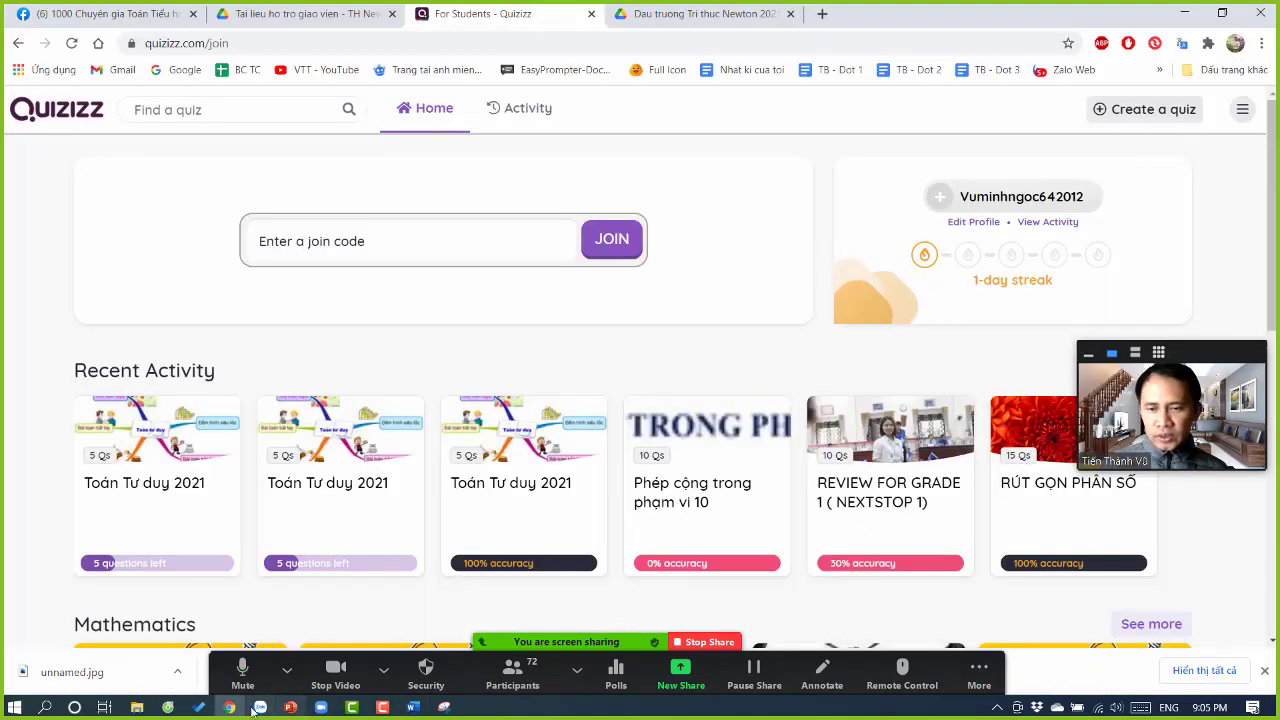
{"action": "left_click", "coordinate": [444, 707]}
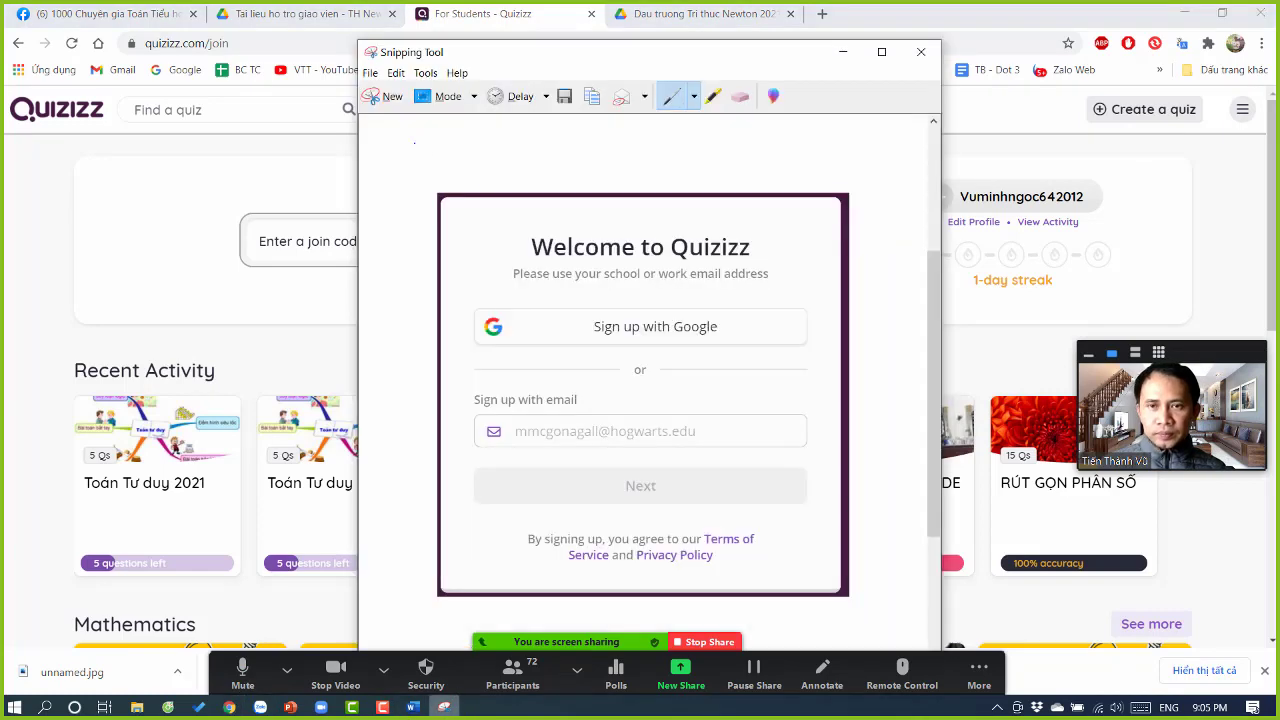
{"action": "left_click", "coordinate": [372, 93]}
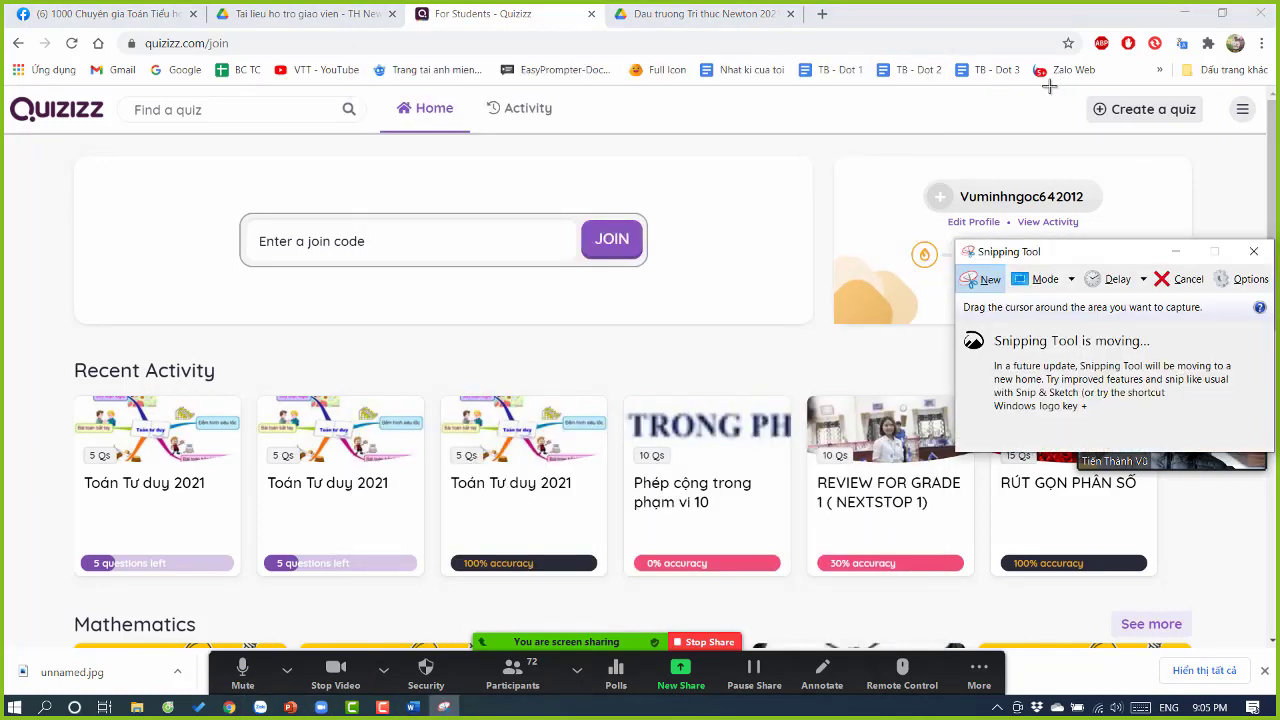
{"action": "left_click_drag", "start_coordinate": [1050, 90], "coordinate": [1241, 139]}
{"action": "left_click_drag", "start_coordinate": [1274, 157], "coordinate": [1276, 158]}
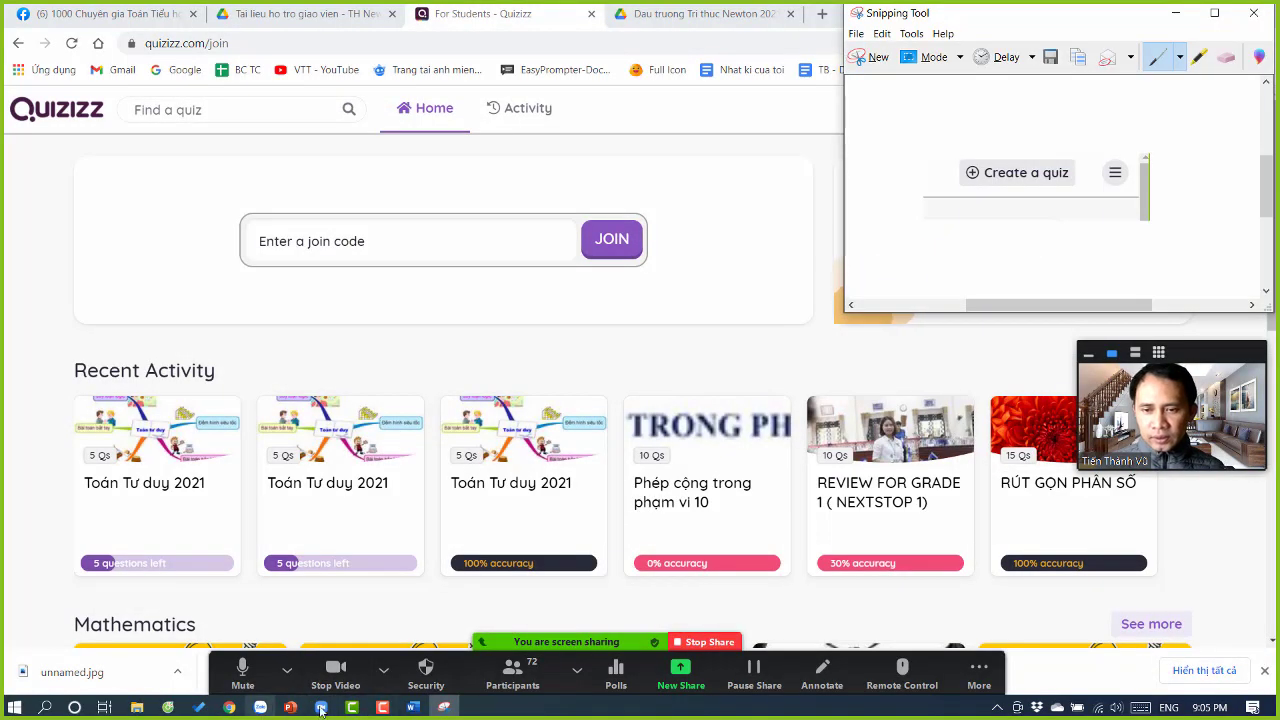
Step: In the Word document, correct "Quizz" to "Quiz" in the line under "Bước 3: Tạo trò chơi" and paste the snip below it
{"action": "left_click", "coordinate": [413, 707]}
{"action": "left_click", "coordinate": [383, 670]}
{"action": "left_click", "coordinate": [539, 468]}
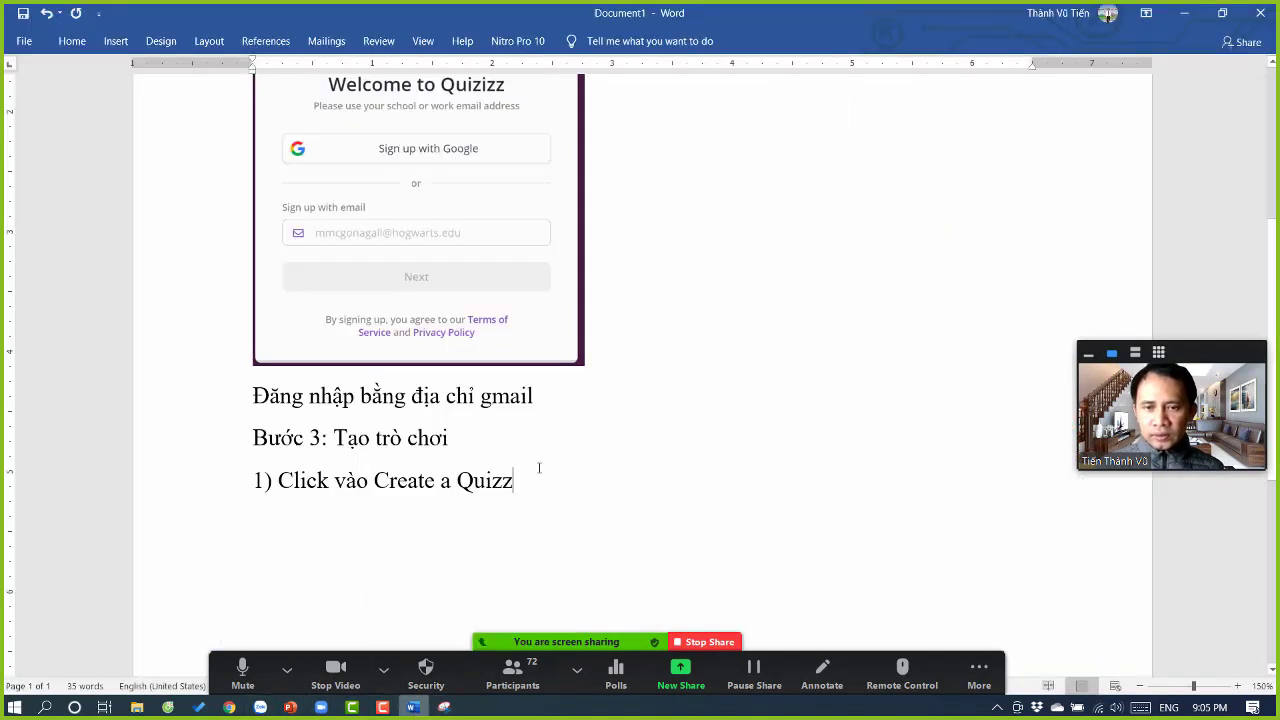
{"action": "key", "text": "BackSpace"}
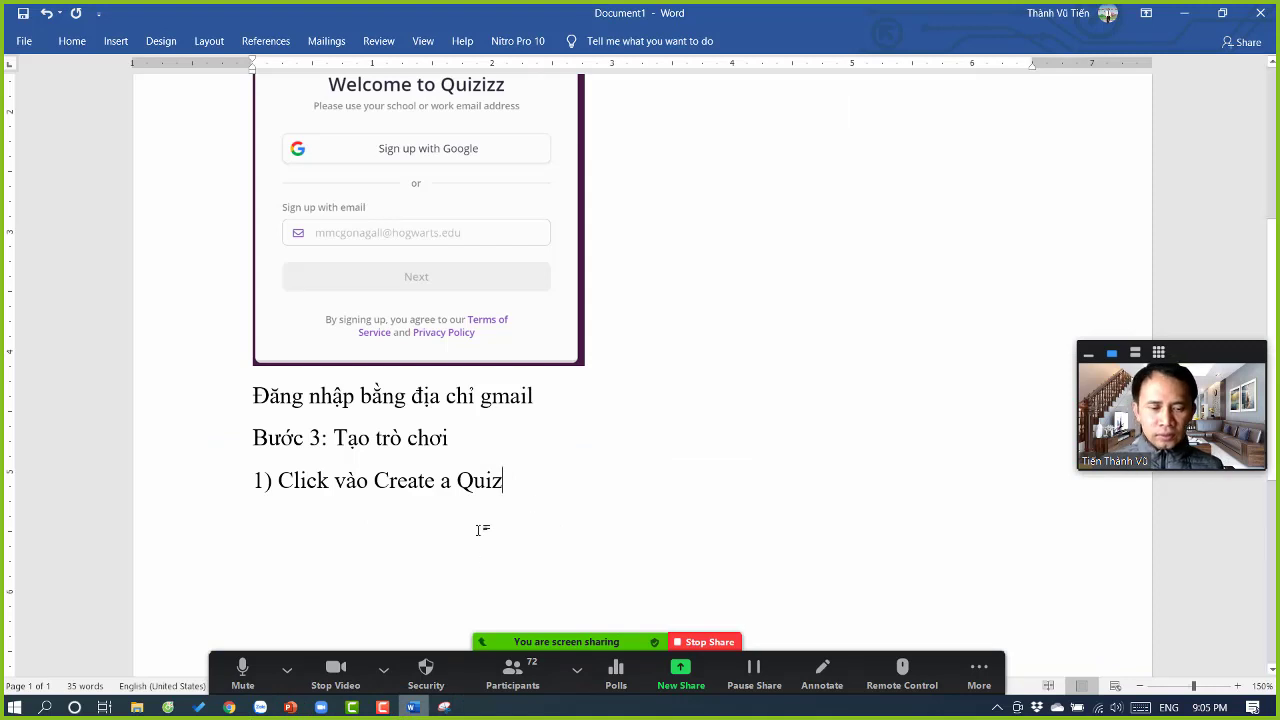
{"action": "key", "text": "Return"}
{"action": "key", "text": "ctrl+v"}
{"action": "scroll", "coordinate": [575, 520], "scroll_direction": "down", "scroll_amount": 3}
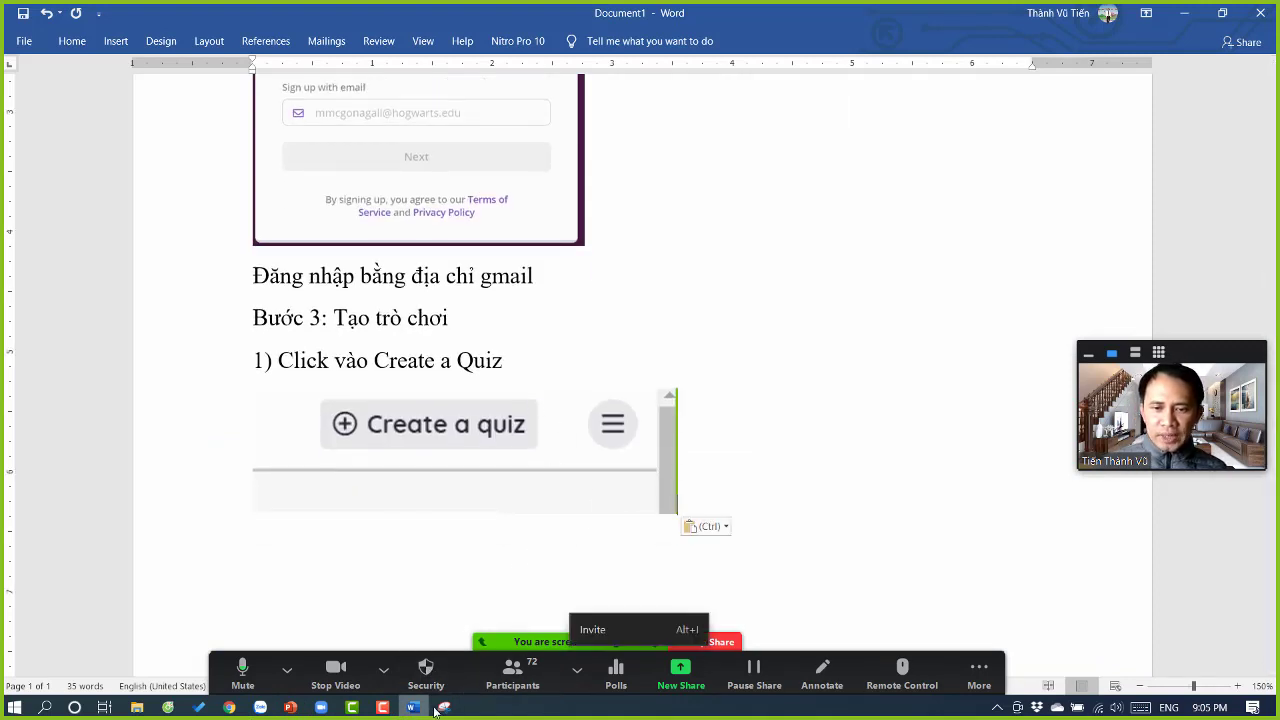
Step: Return to Quizizz in the browser and create a new quiz named "Toán Tư duy lớp 3" with Mathematics as its subject
{"action": "left_click", "coordinate": [229, 707]}
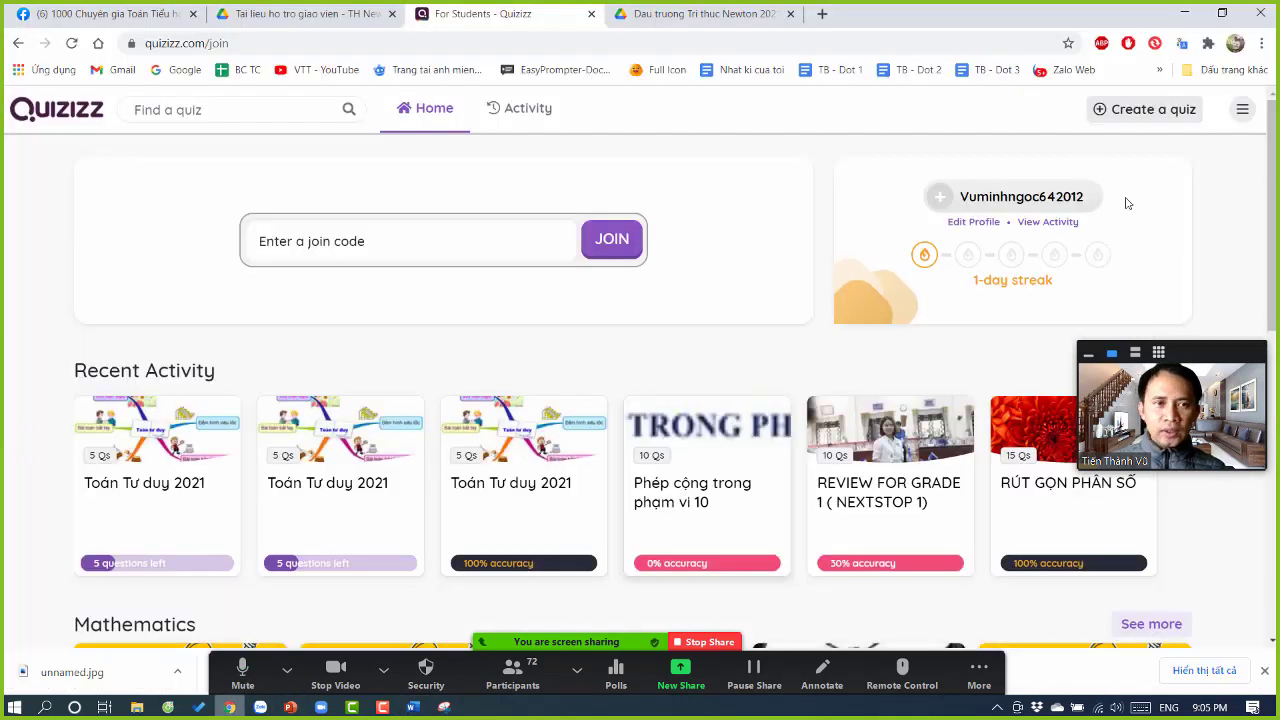
{"action": "left_click", "coordinate": [1114, 109]}
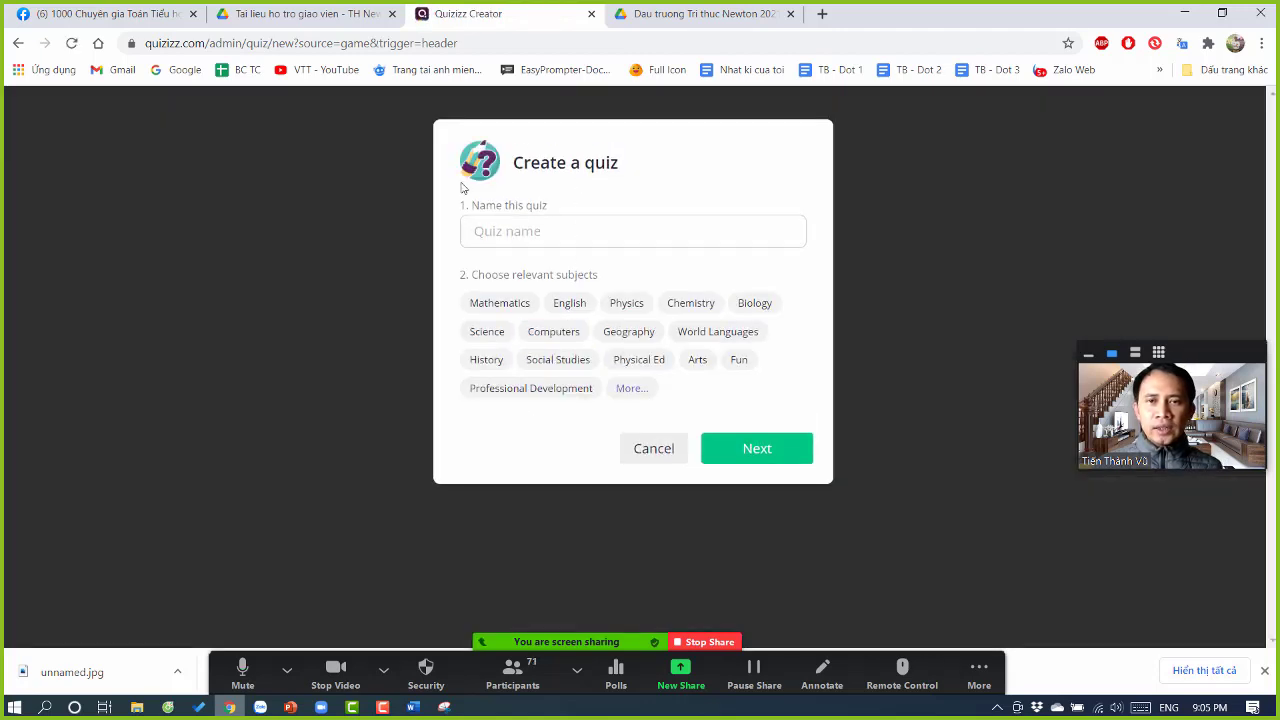
{"action": "left_click", "coordinate": [517, 232]}
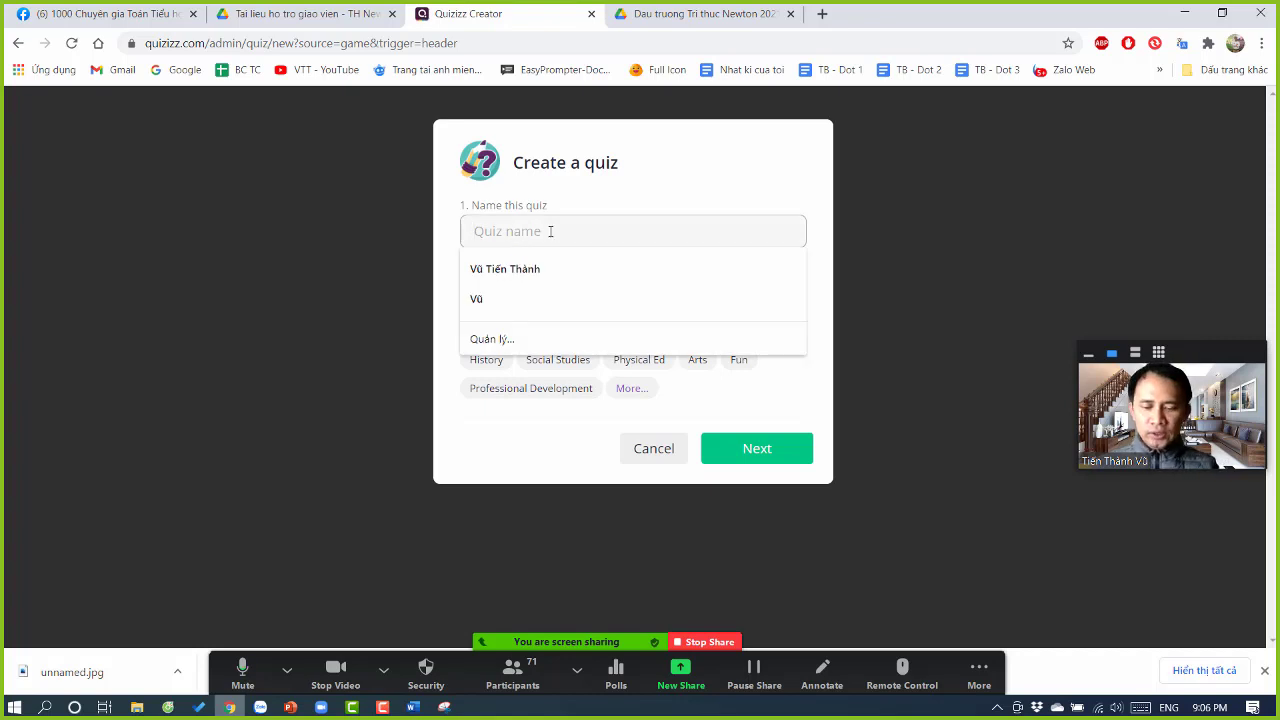
{"action": "type", "text": "Toan"}
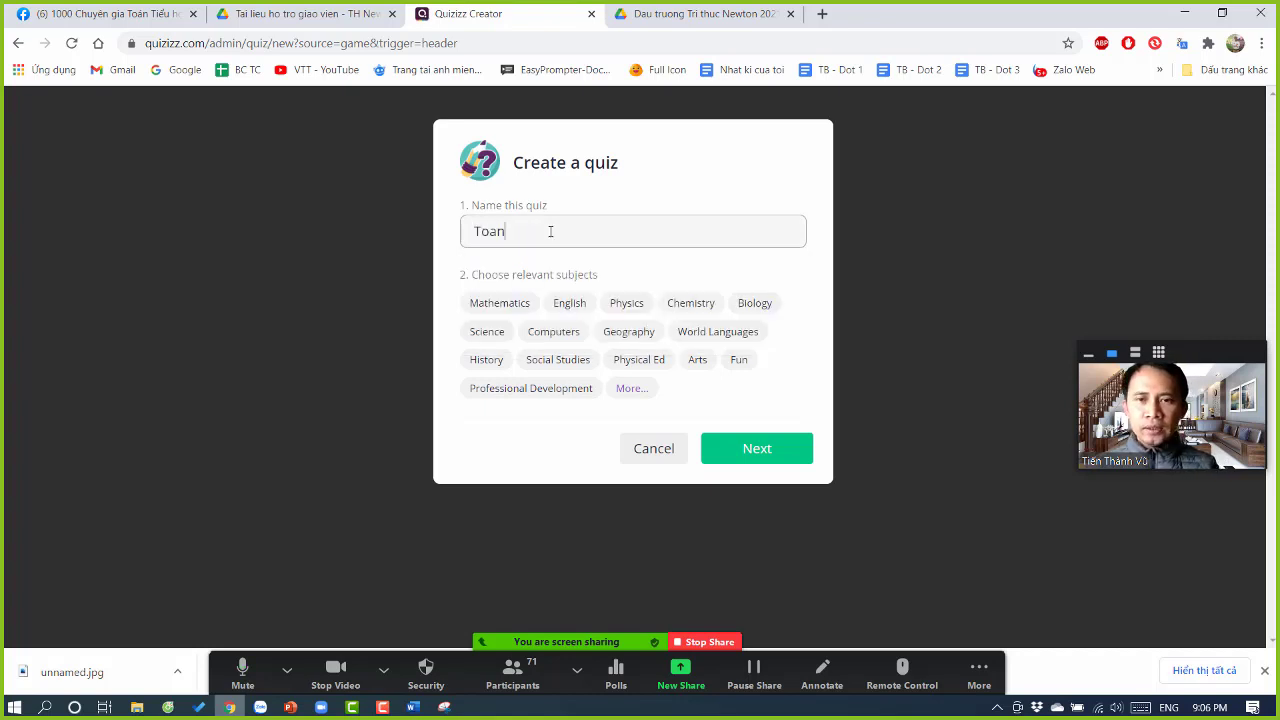
{"action": "type", "text": "s T"}
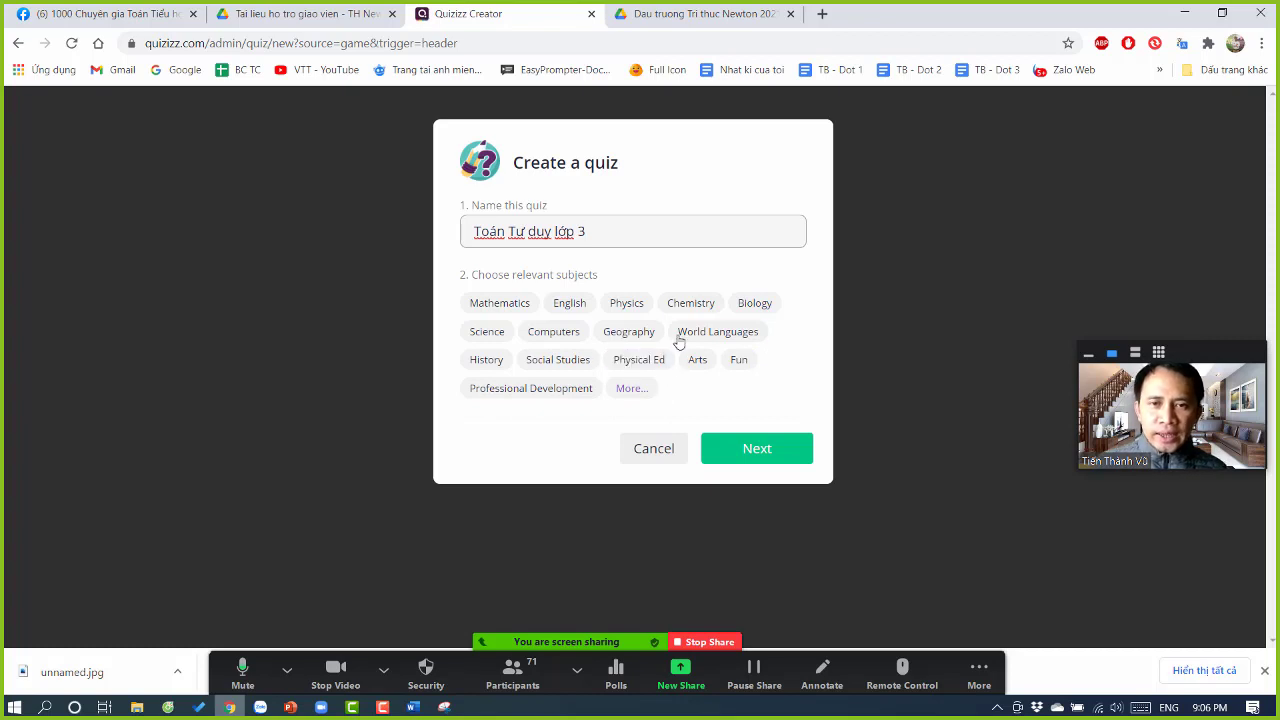
{"action": "left_click", "coordinate": [571, 306]}
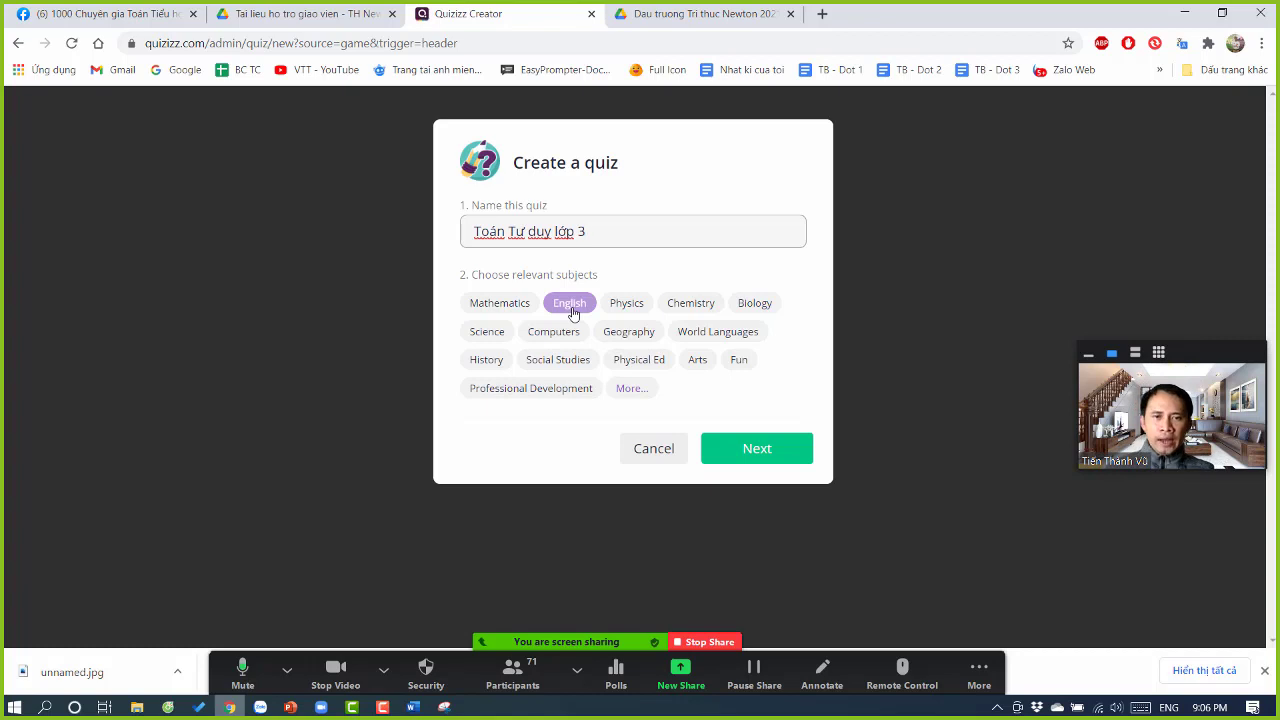
{"action": "left_click", "coordinate": [490, 312]}
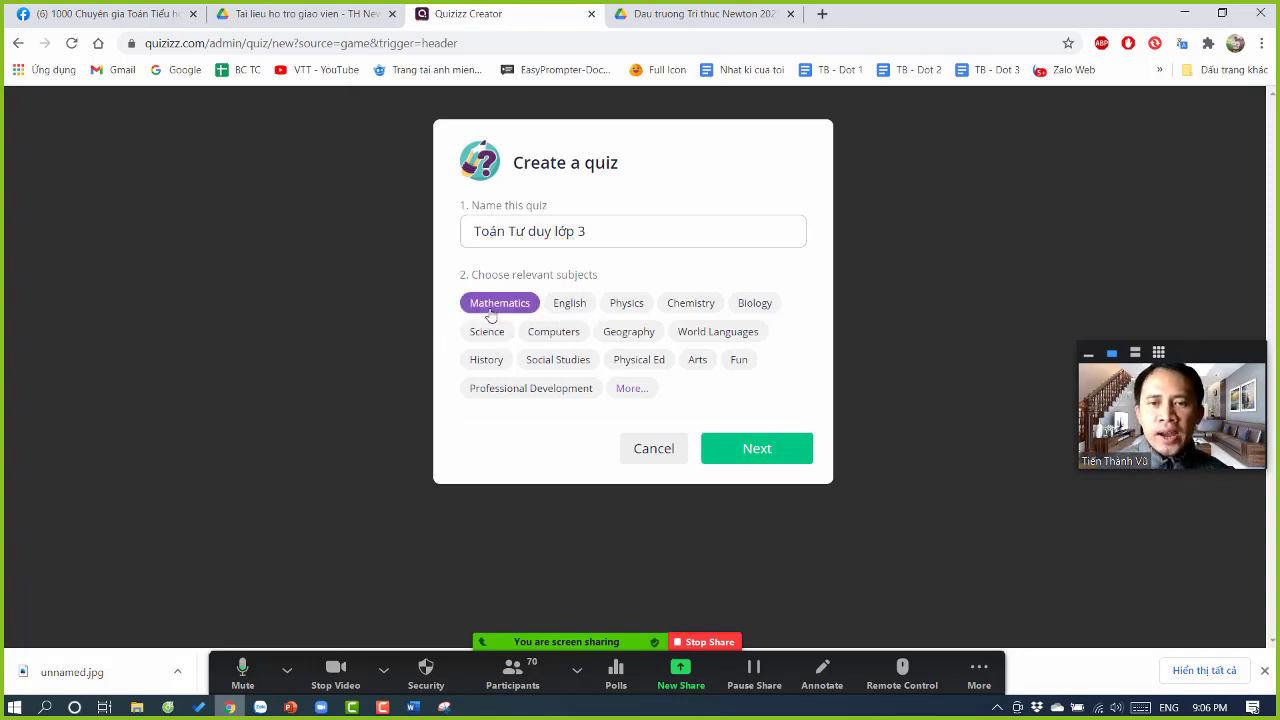
{"action": "left_click", "coordinate": [772, 453]}
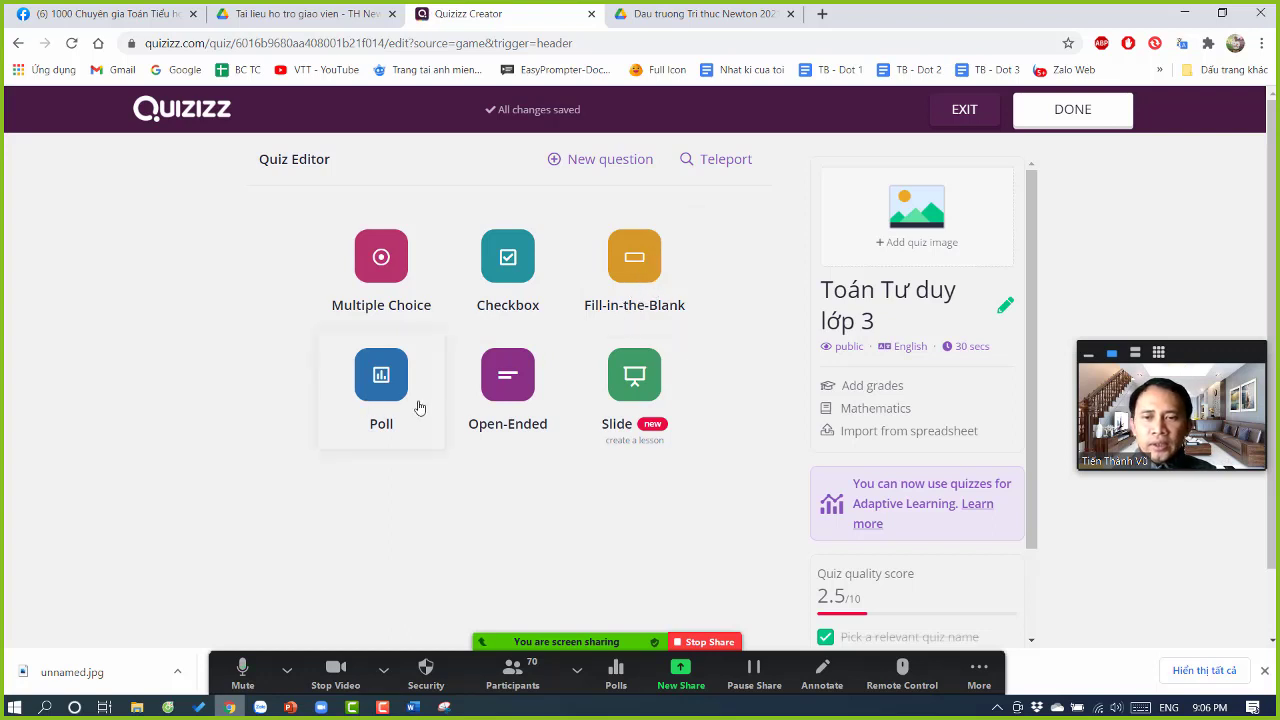
Step: Add a Multiple Choice question reading "Có 5 người bắt tay lẫn nhau một lượt. Hỏi có tất cả bao nhiêu cái bắt tay?"
{"action": "left_click", "coordinate": [390, 268]}
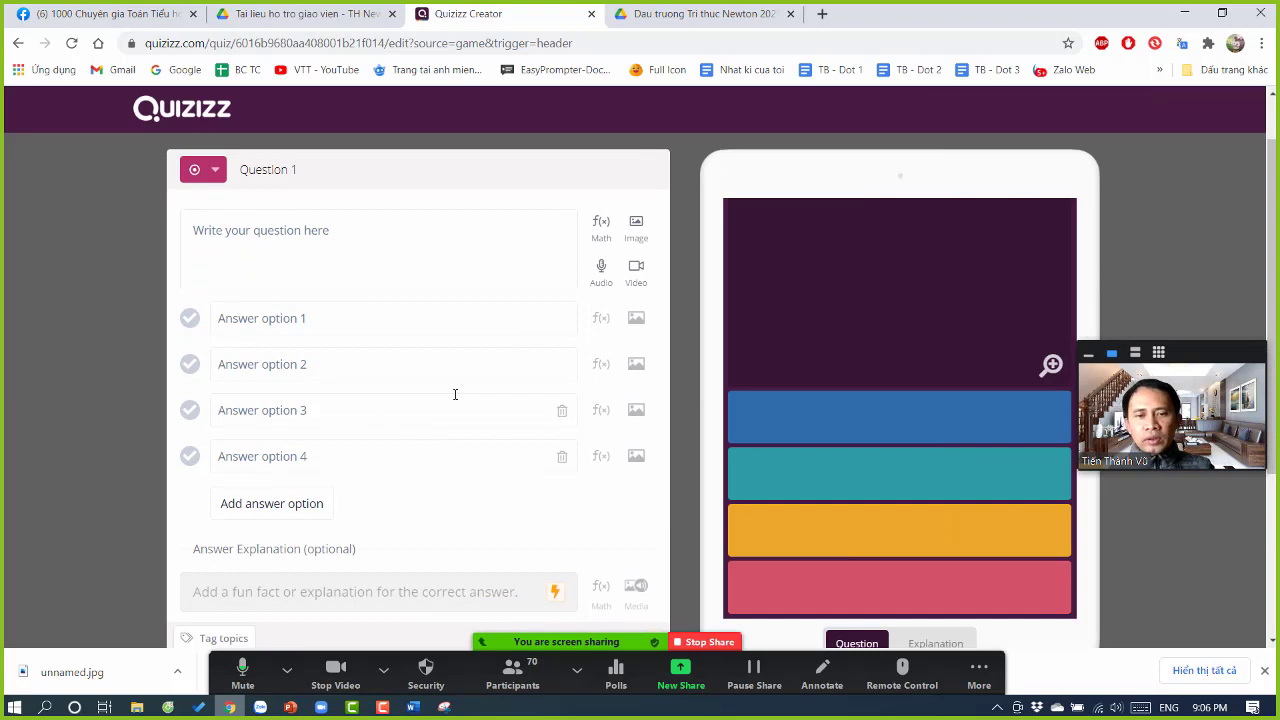
{"action": "left_click", "coordinate": [375, 234]}
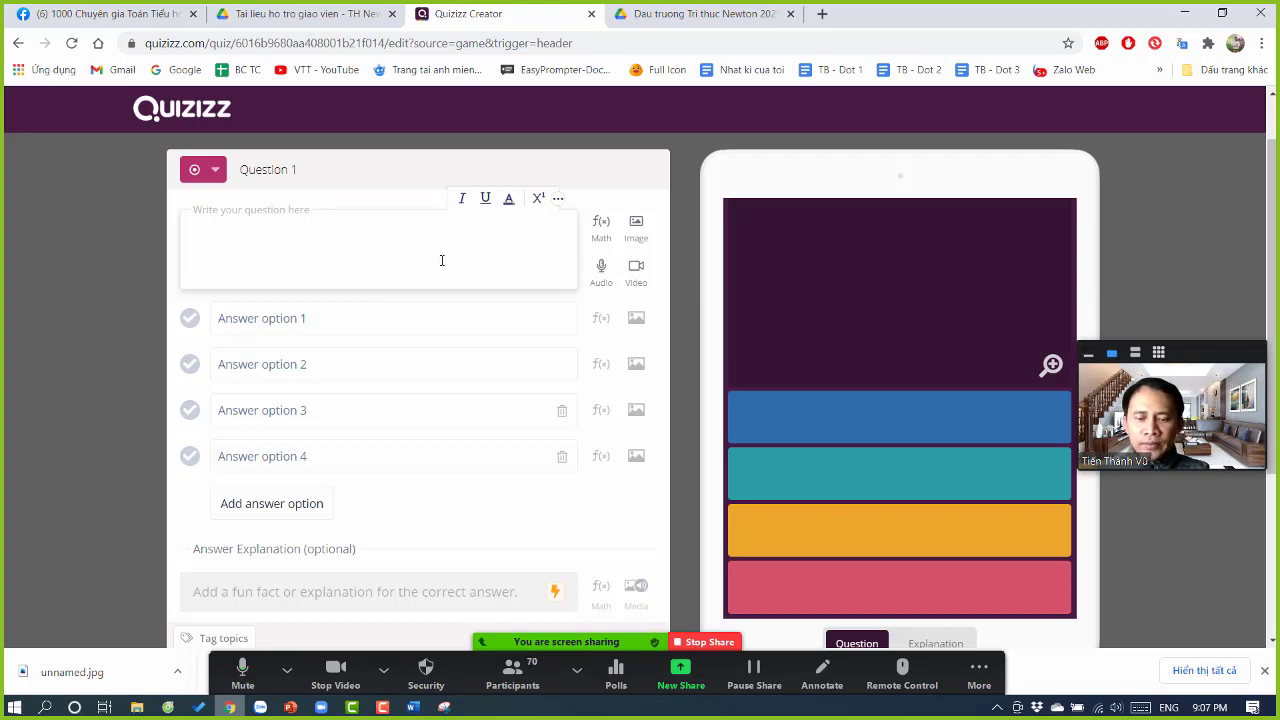
{"action": "type", "text": "Có"}
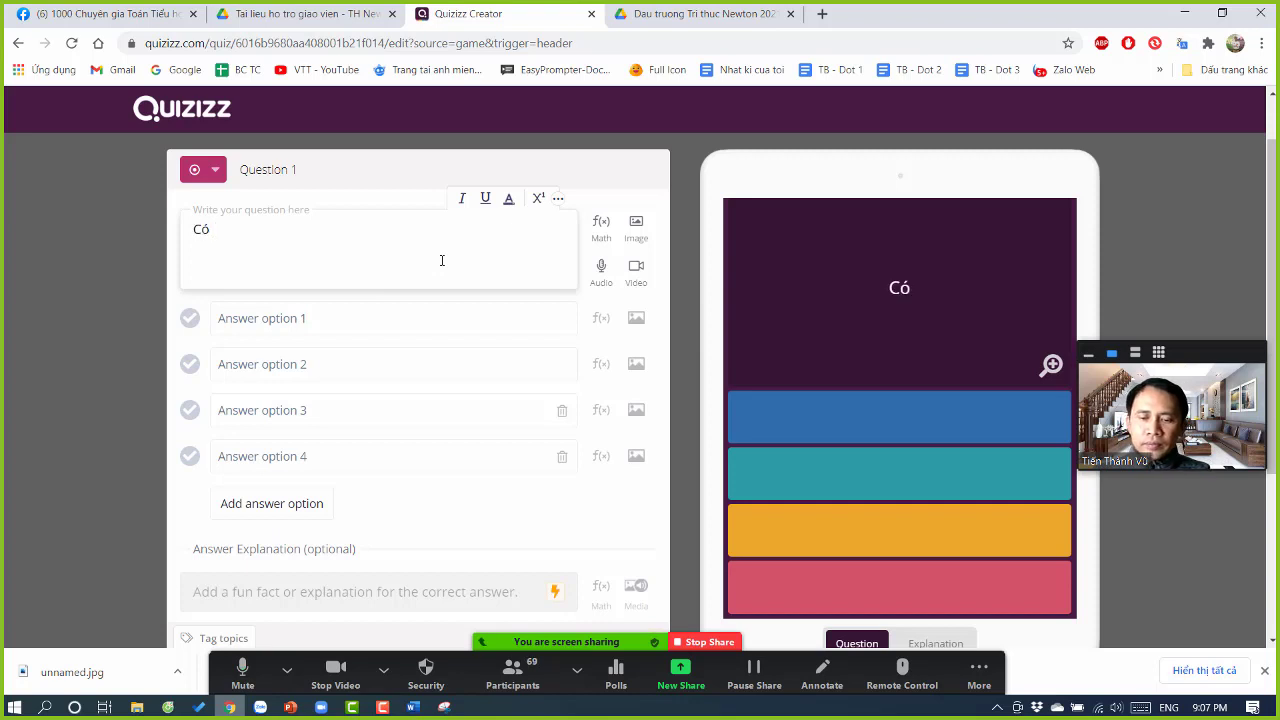
{"action": "type", "text": " 4 ngư"}
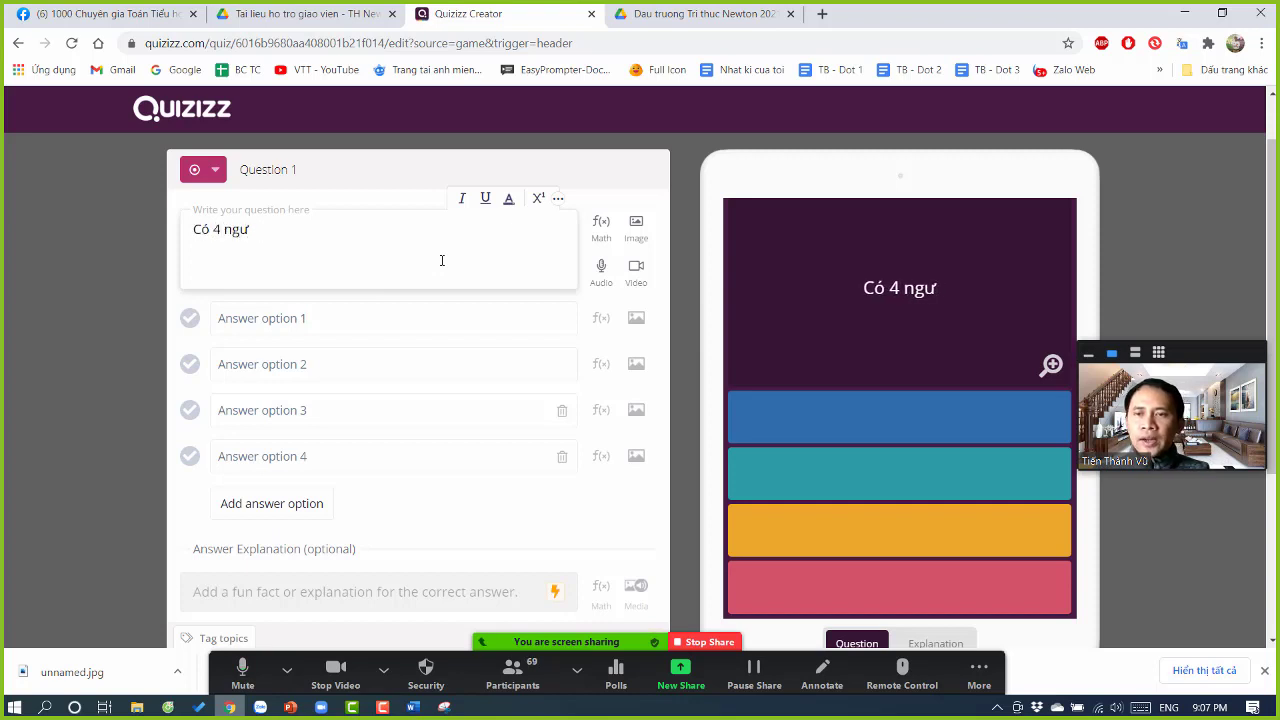
{"action": "key", "text": "BackSpace"}
{"action": "key", "text": "BackSpace"}
{"action": "key", "text": "BackSpace"}
{"action": "key", "text": "BackSpace"}
{"action": "key", "text": "BackSpace"}
{"action": "type", "text": "5 ngu"}
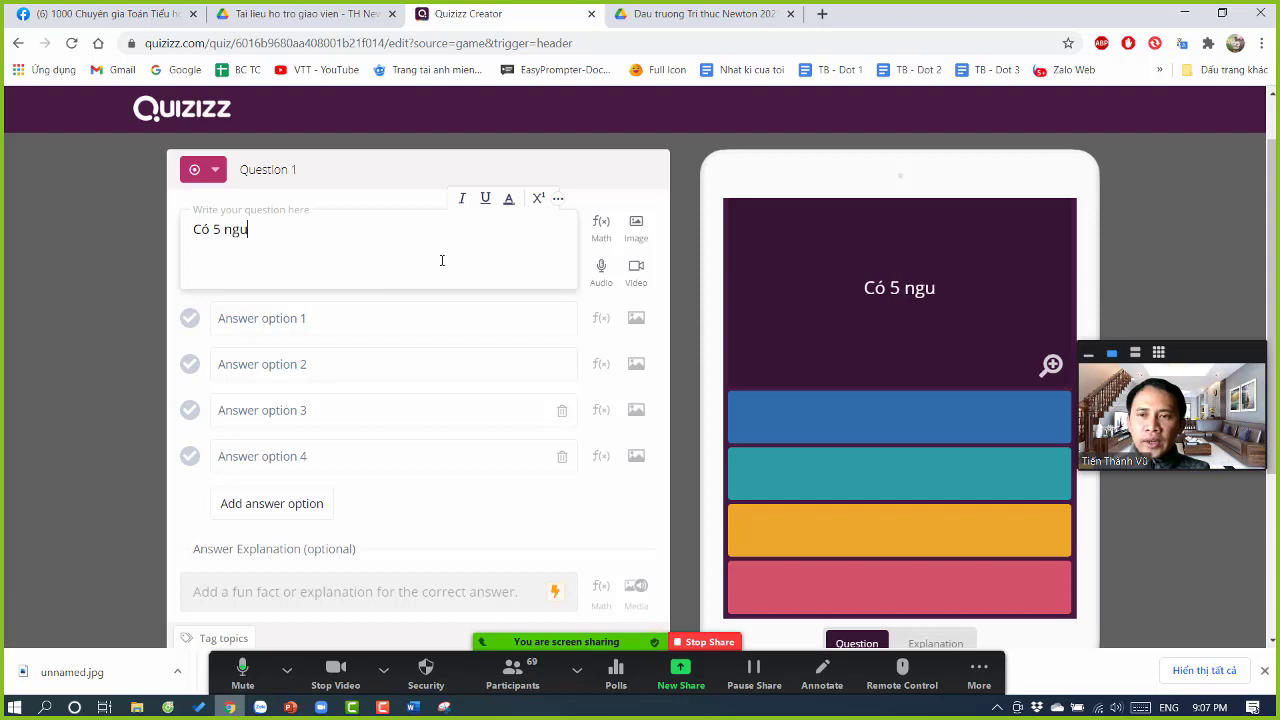
{"action": "key", "text": "BackSpace"}
{"action": "type", "text": "ười bắt tay "}
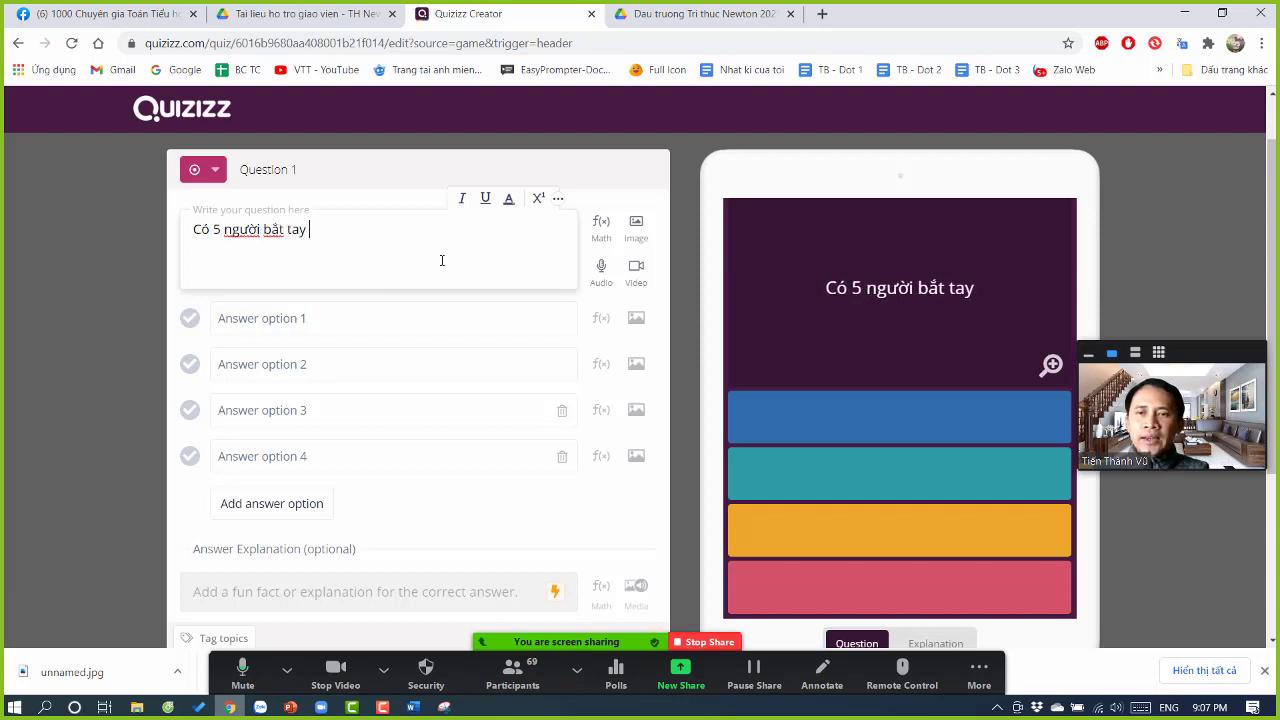
{"action": "type", "text": "lẫn nhau"}
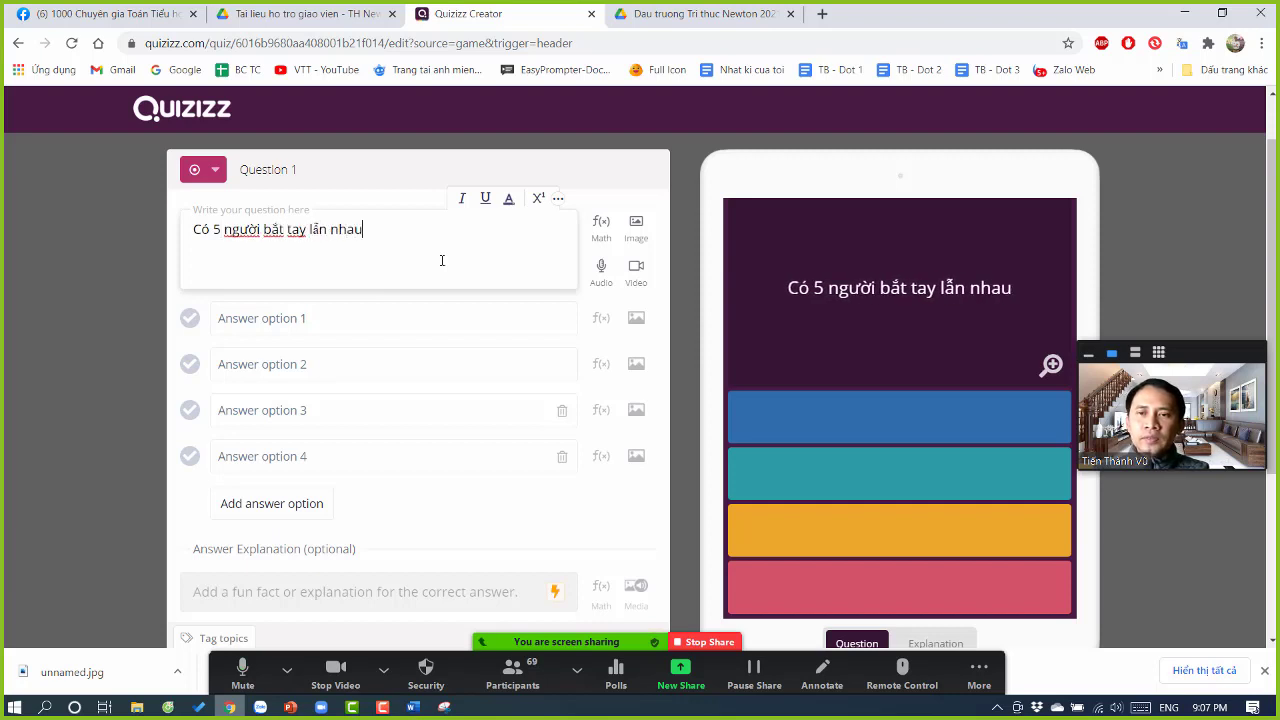
{"action": "type", "text": " mot l"}
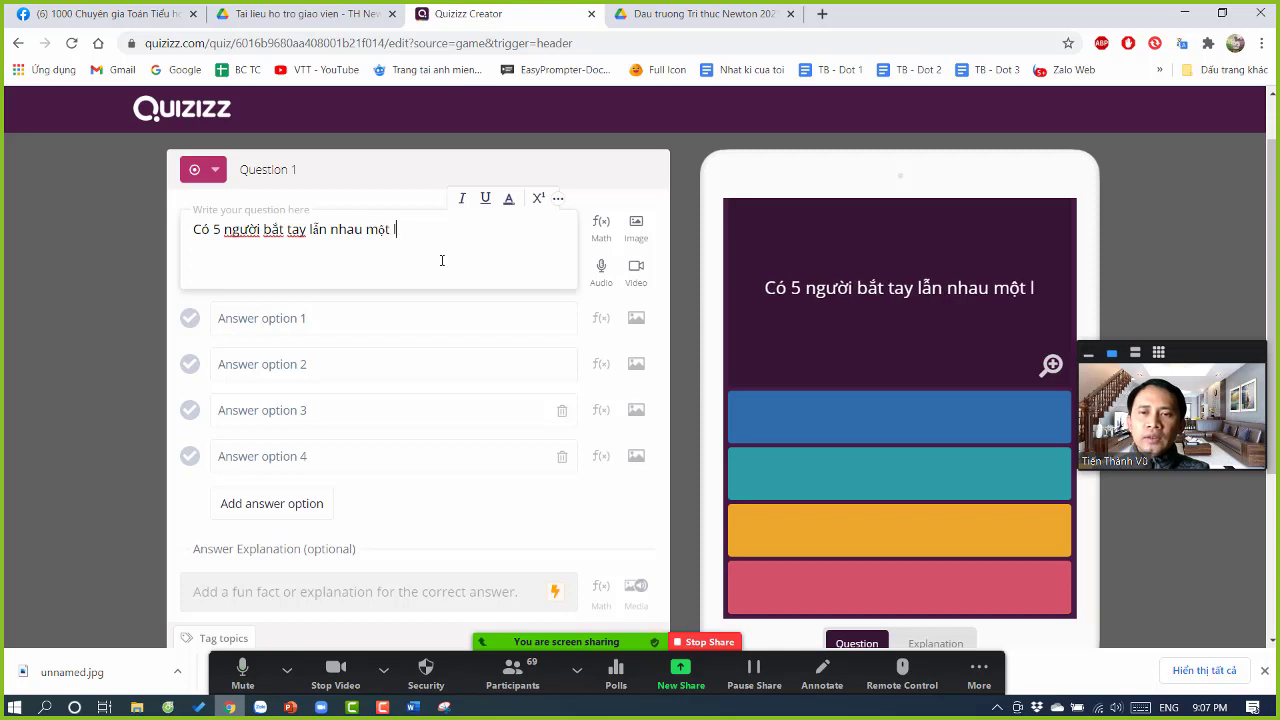
{"action": "type", "text": "ượt. Hoir có tất cả "}
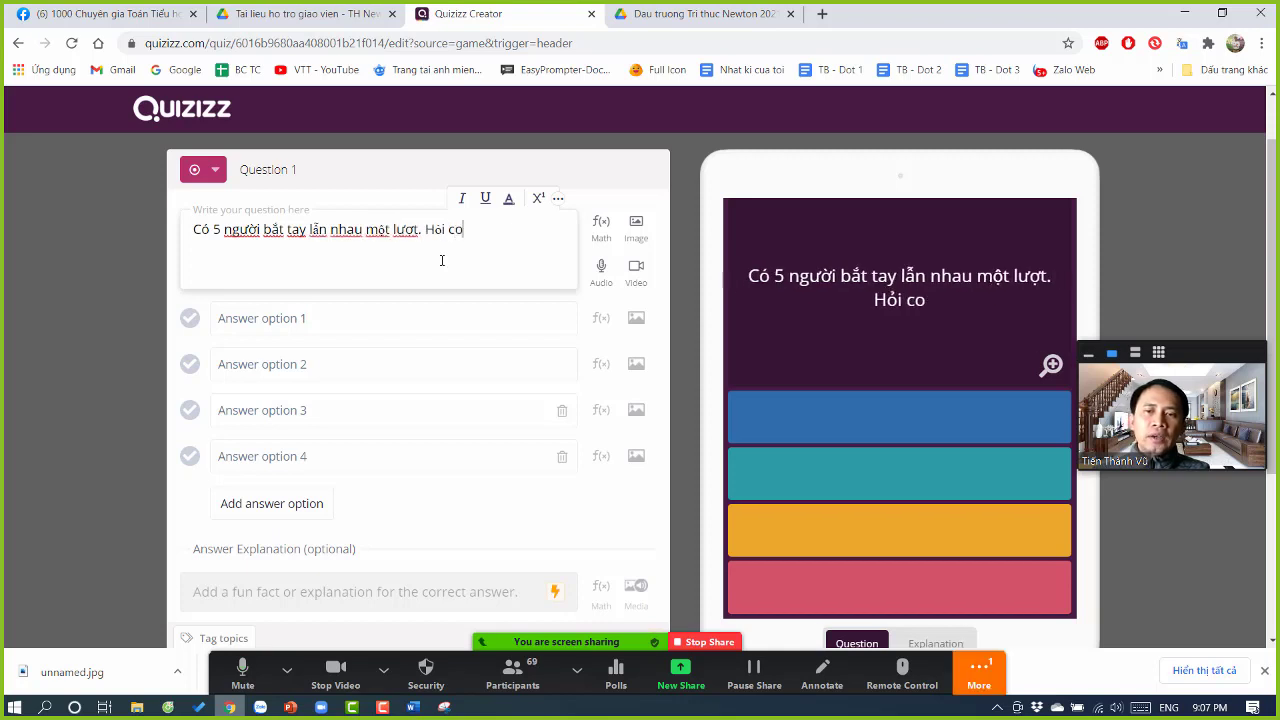
{"action": "type", "text": "bao n"}
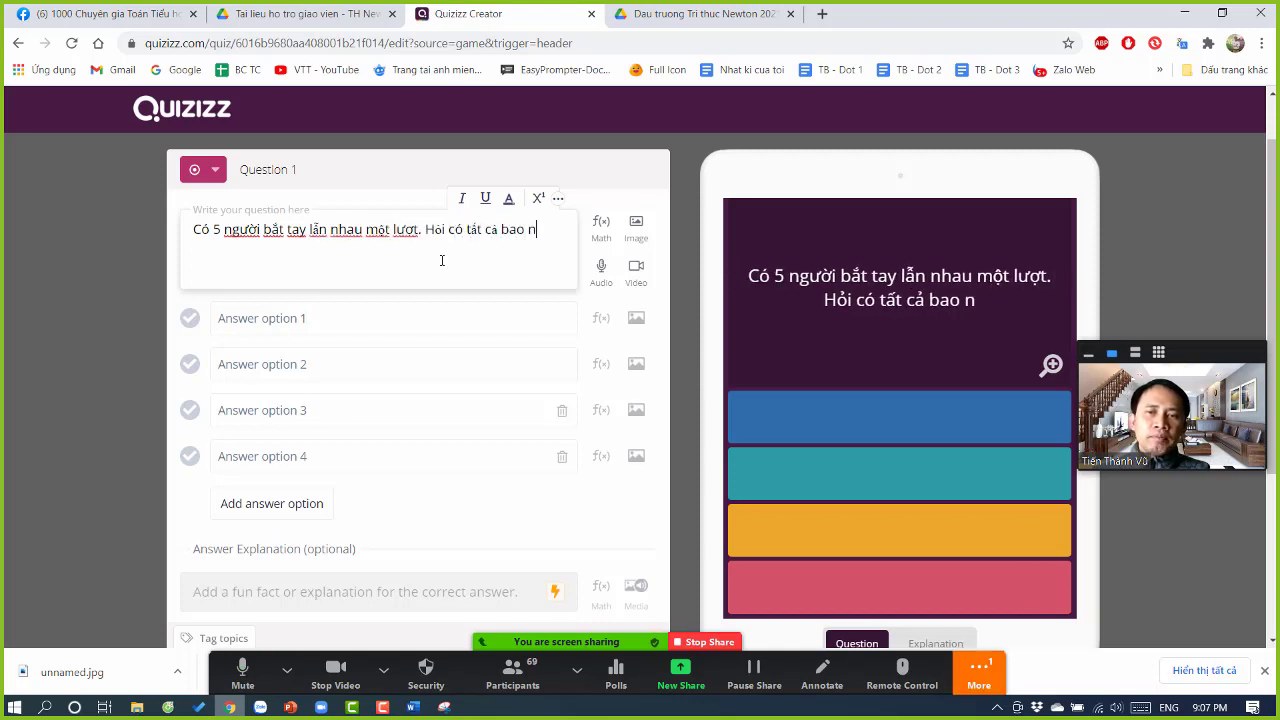
{"action": "type", "text": "hiêu cais bắt tay"}
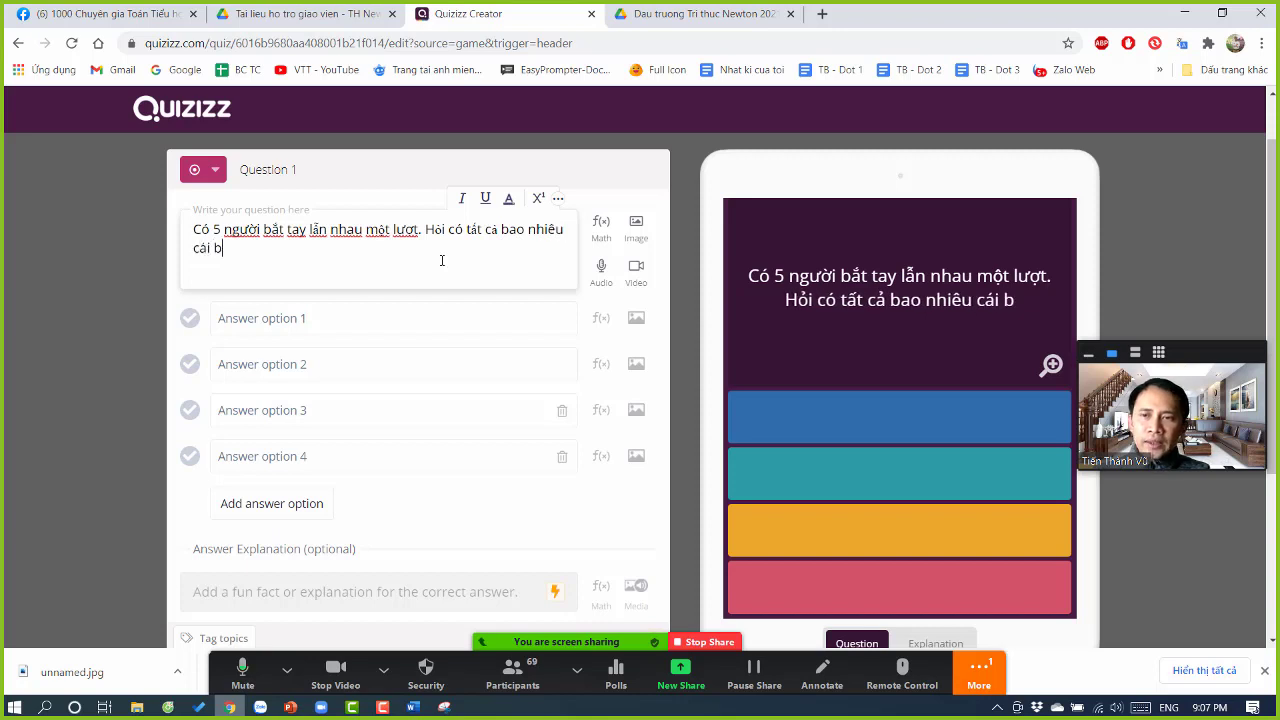
{"action": "type", "text": "?"}
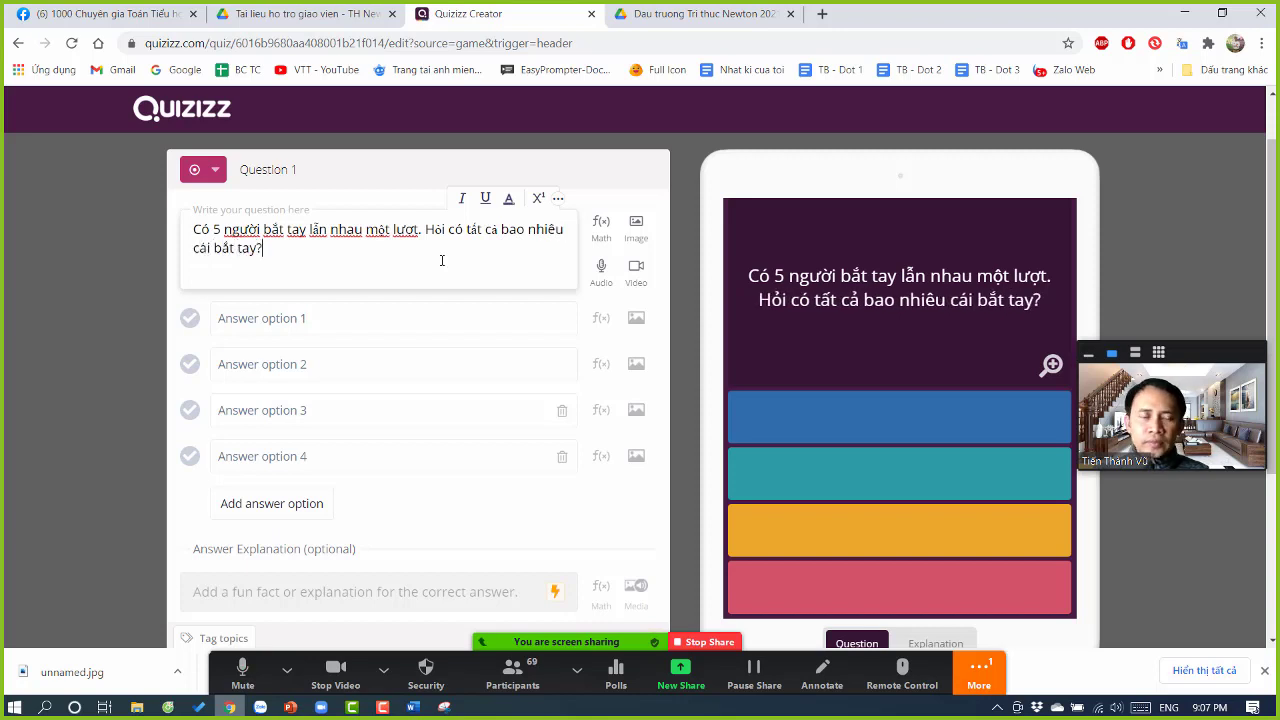
Step: Open the Zoom meeting chat, read the participants' latest messages, and minimise the chat window
{"action": "left_click", "coordinate": [988, 683]}
{"action": "left_click", "coordinate": [1090, 401]}
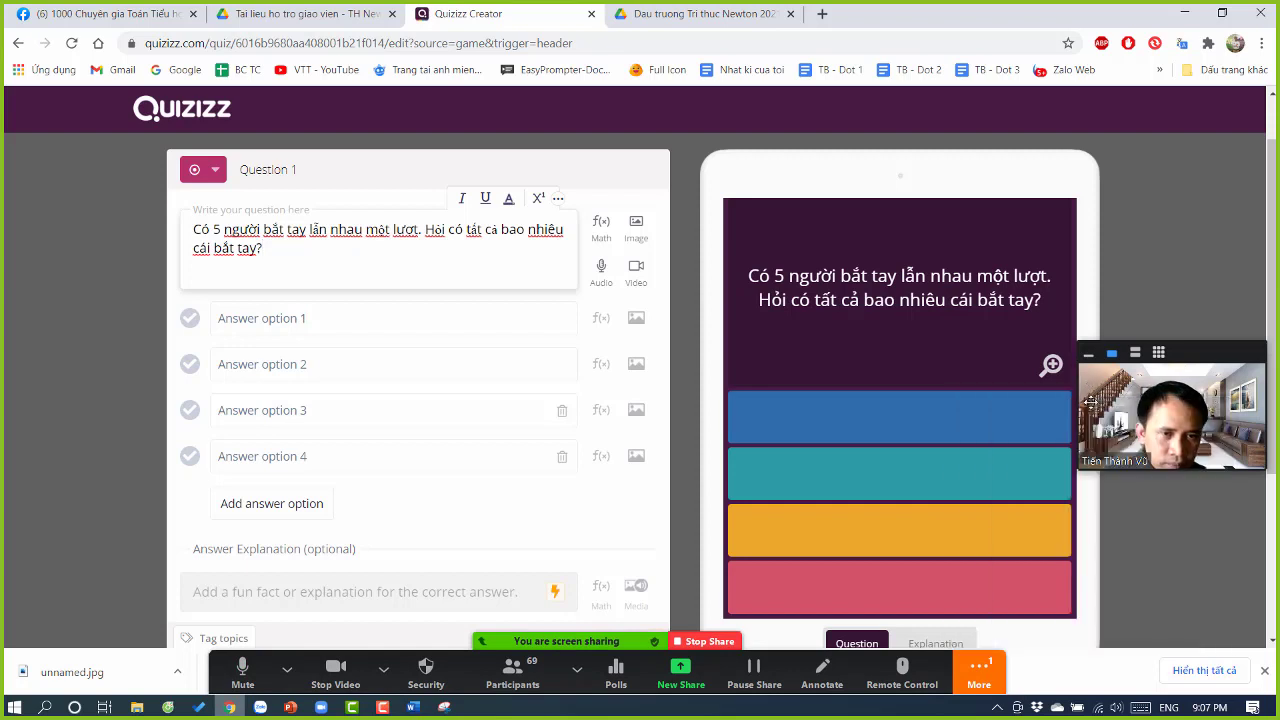
{"action": "left_click", "coordinate": [986, 689]}
{"action": "left_click", "coordinate": [1003, 410]}
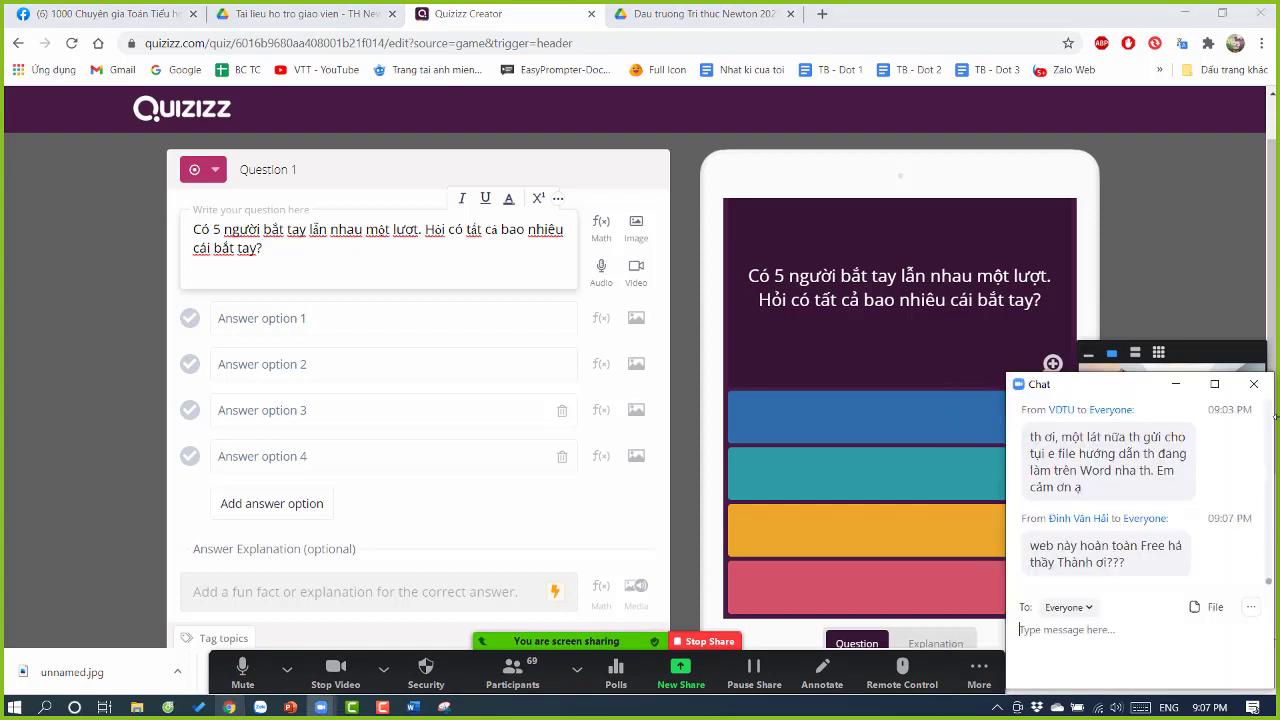
{"action": "left_click", "coordinate": [1176, 384]}
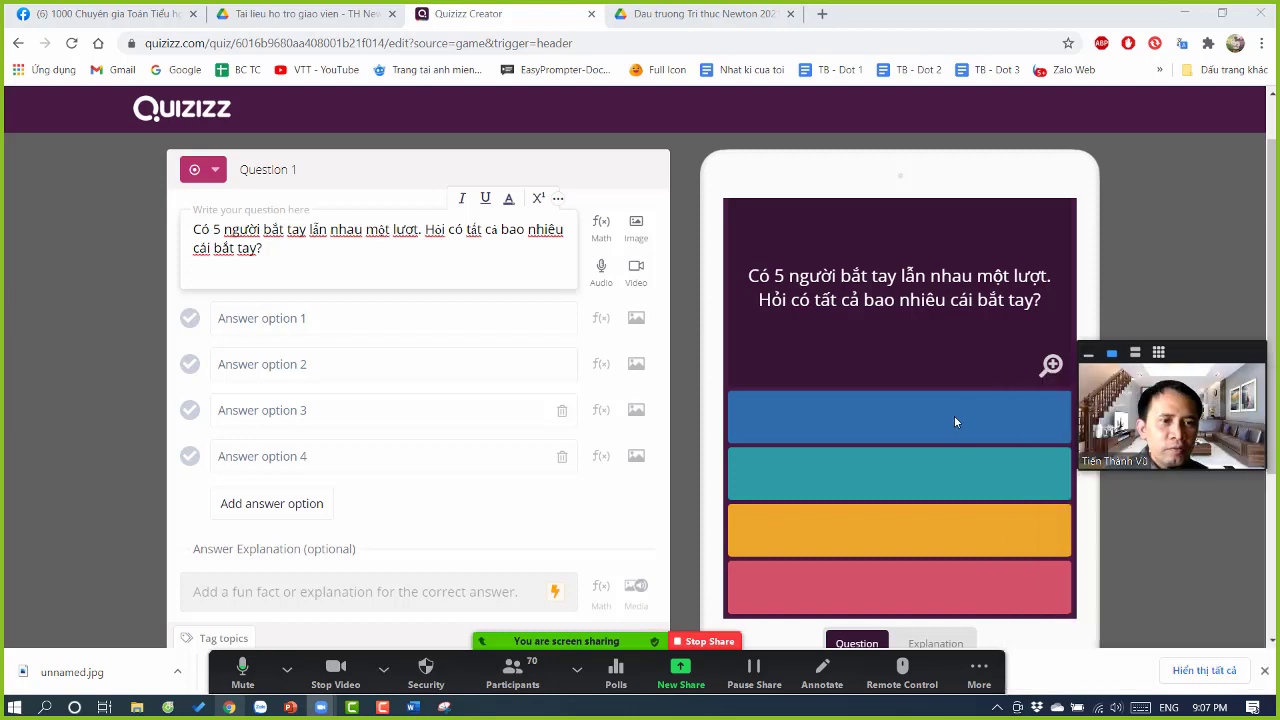
Step: Enter "5 cái bắt tay" as answer option 1 and "7 cái bắt tay" as answer option 2 of Question 1
{"action": "left_click", "coordinate": [377, 260]}
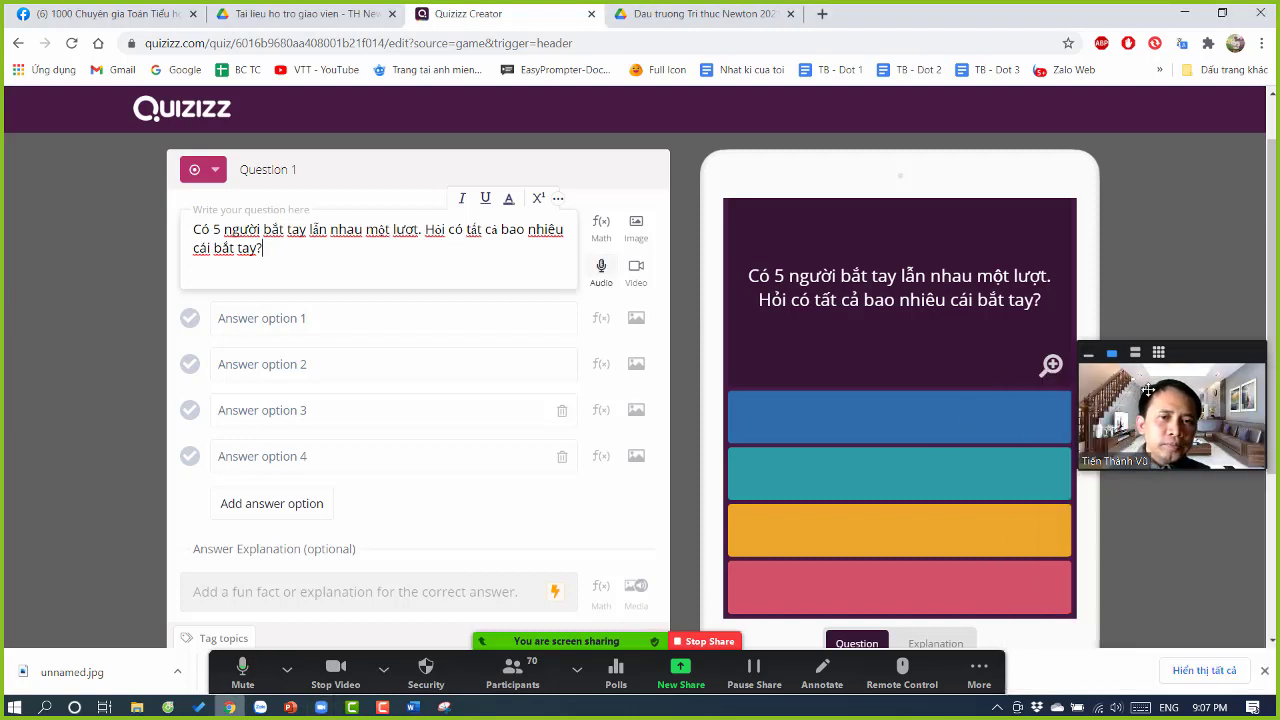
{"action": "left_click_drag", "start_coordinate": [1196, 360], "coordinate": [1218, 276]}
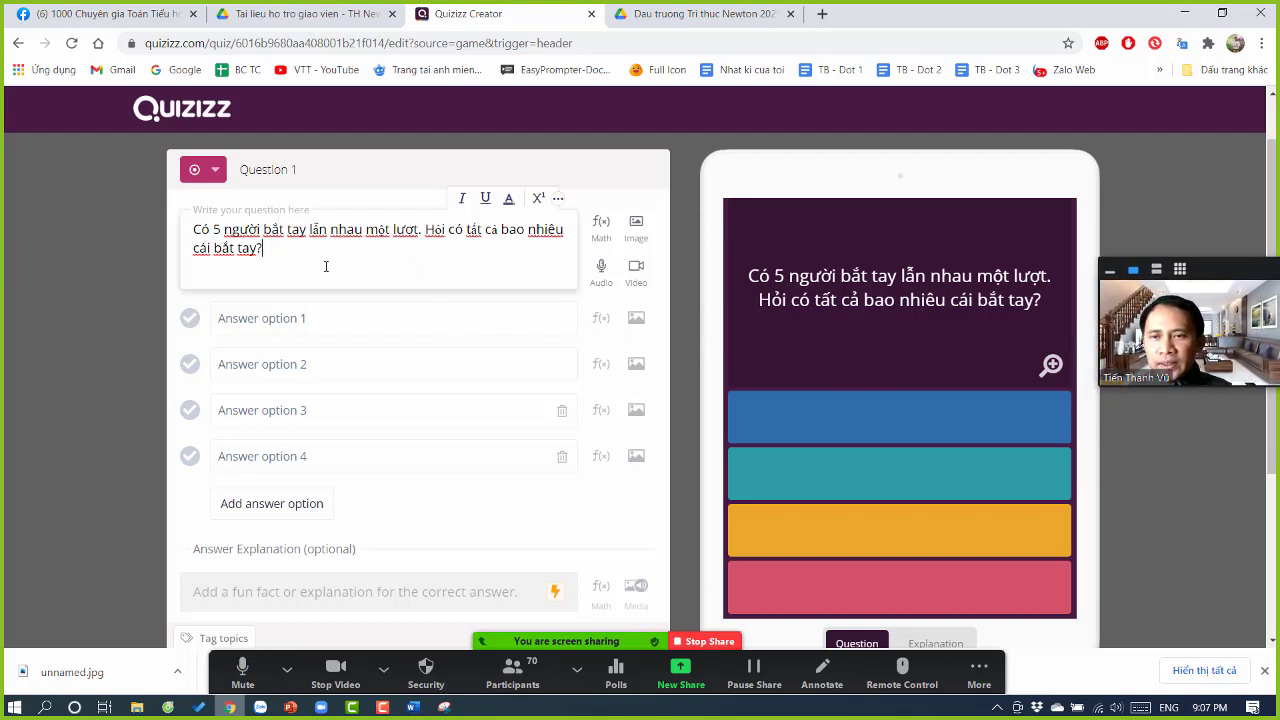
{"action": "left_click", "coordinate": [322, 323]}
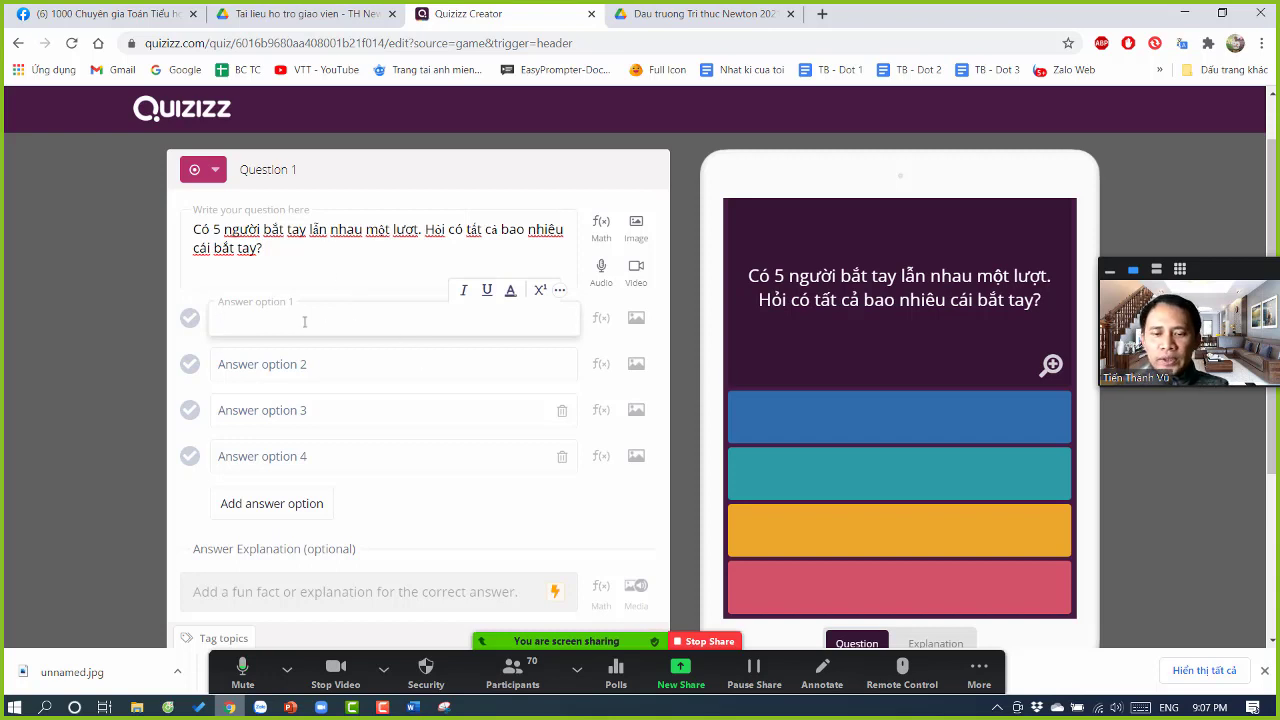
{"action": "type", "text": "5 cái b"}
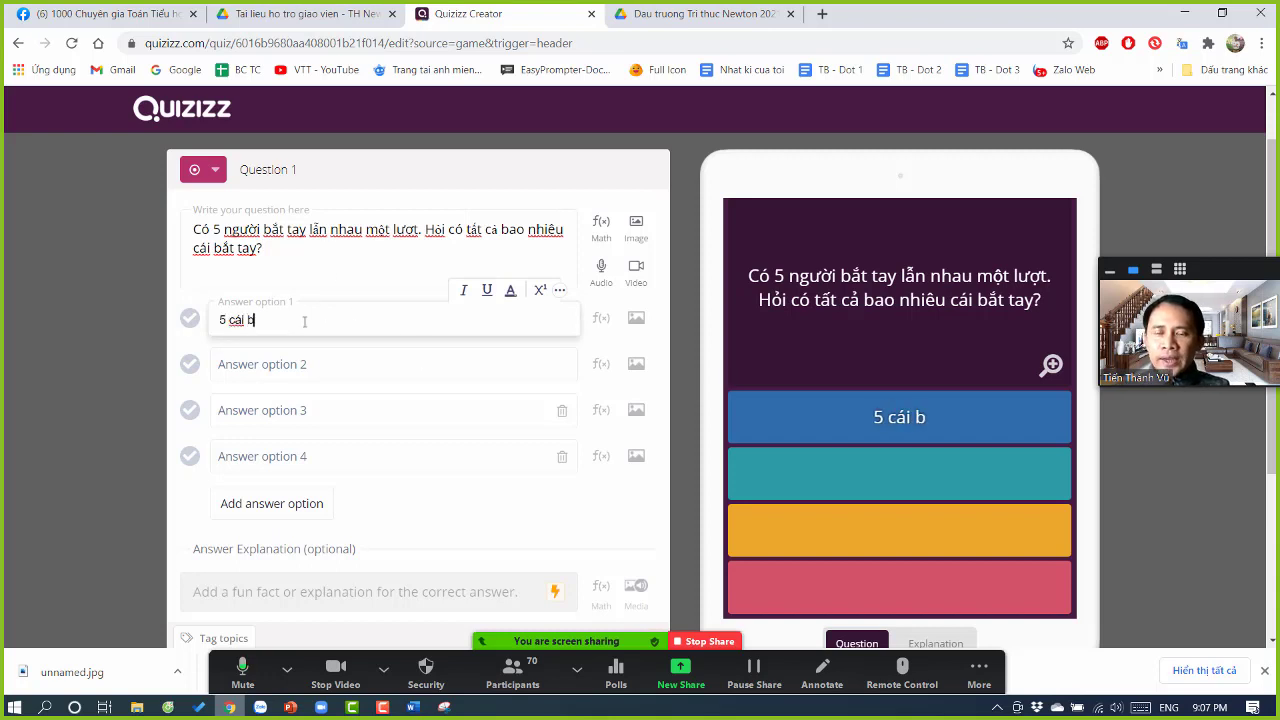
{"action": "type", "text": "ắt tay"}
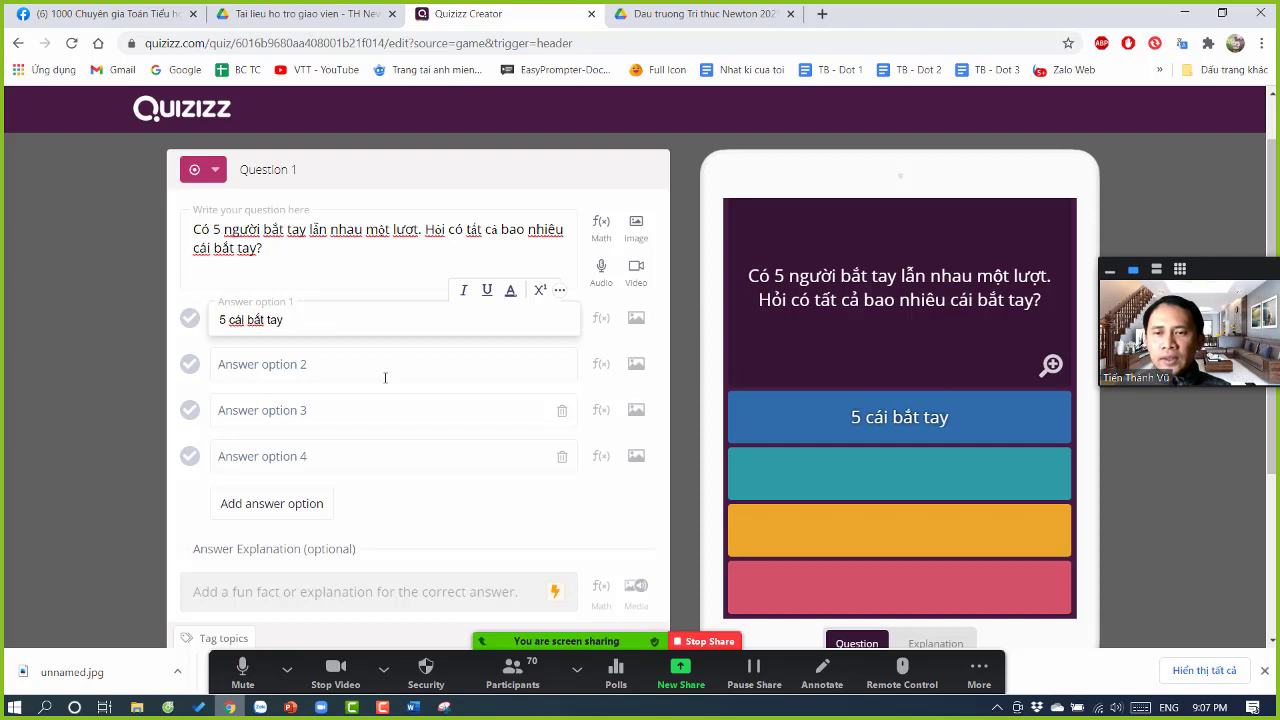
{"action": "left_click", "coordinate": [384, 374]}
{"action": "type", "text": "7 cáu"}
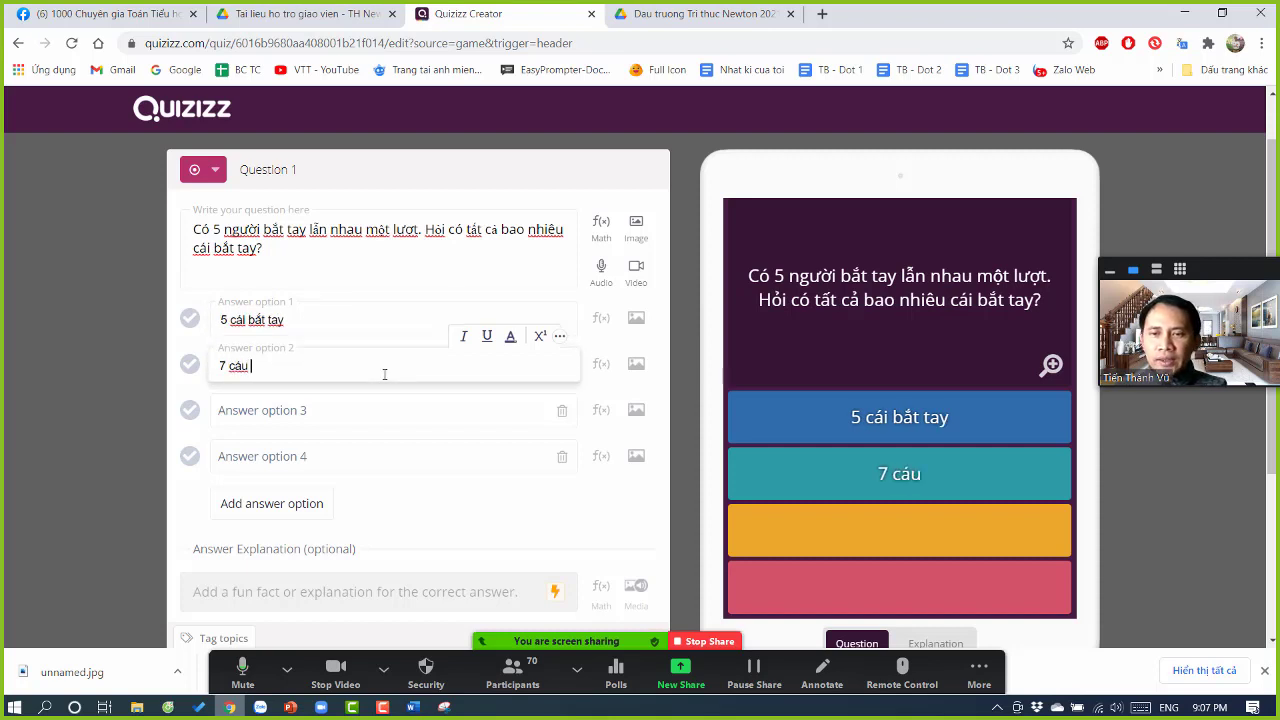
{"action": "key", "text": "BackSpace"}
{"action": "type", "text": "i văt"}
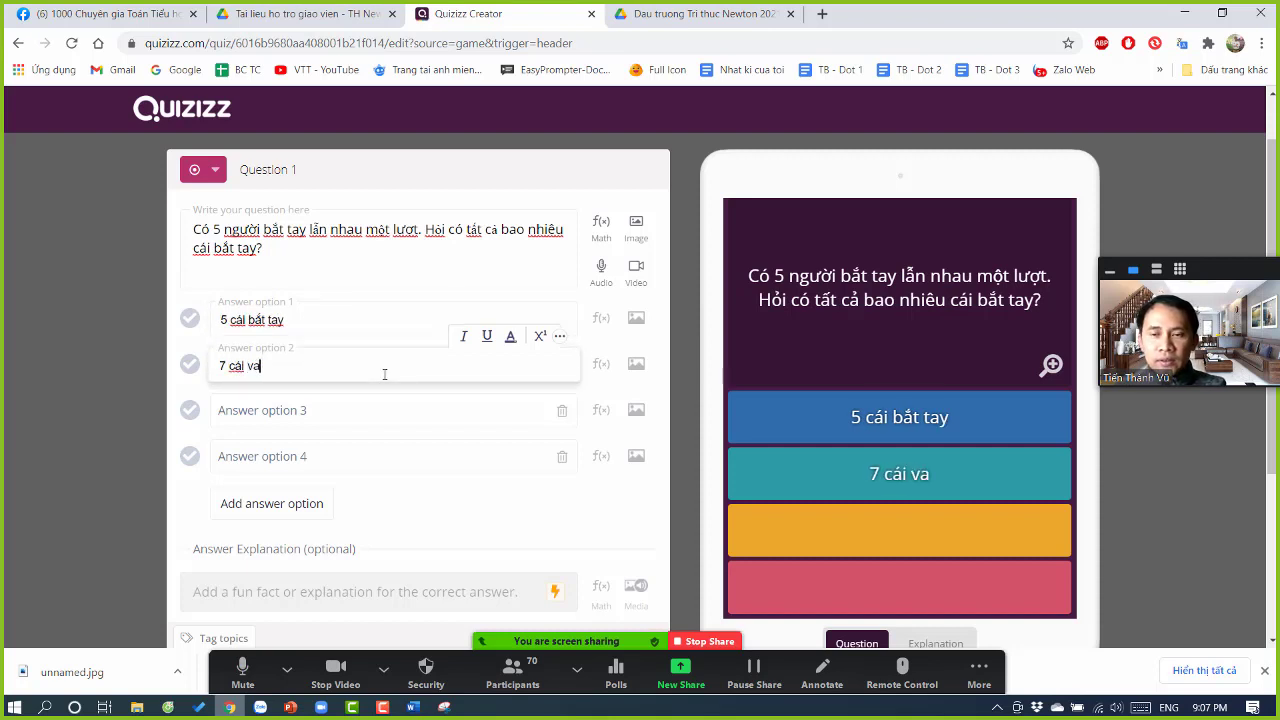
{"action": "key", "text": "BackSpace"}
{"action": "key", "text": "BackSpace"}
{"action": "key", "text": "BackSpace"}
{"action": "key", "text": "BackSpace"}
{"action": "type", "text": "bắt tay"}
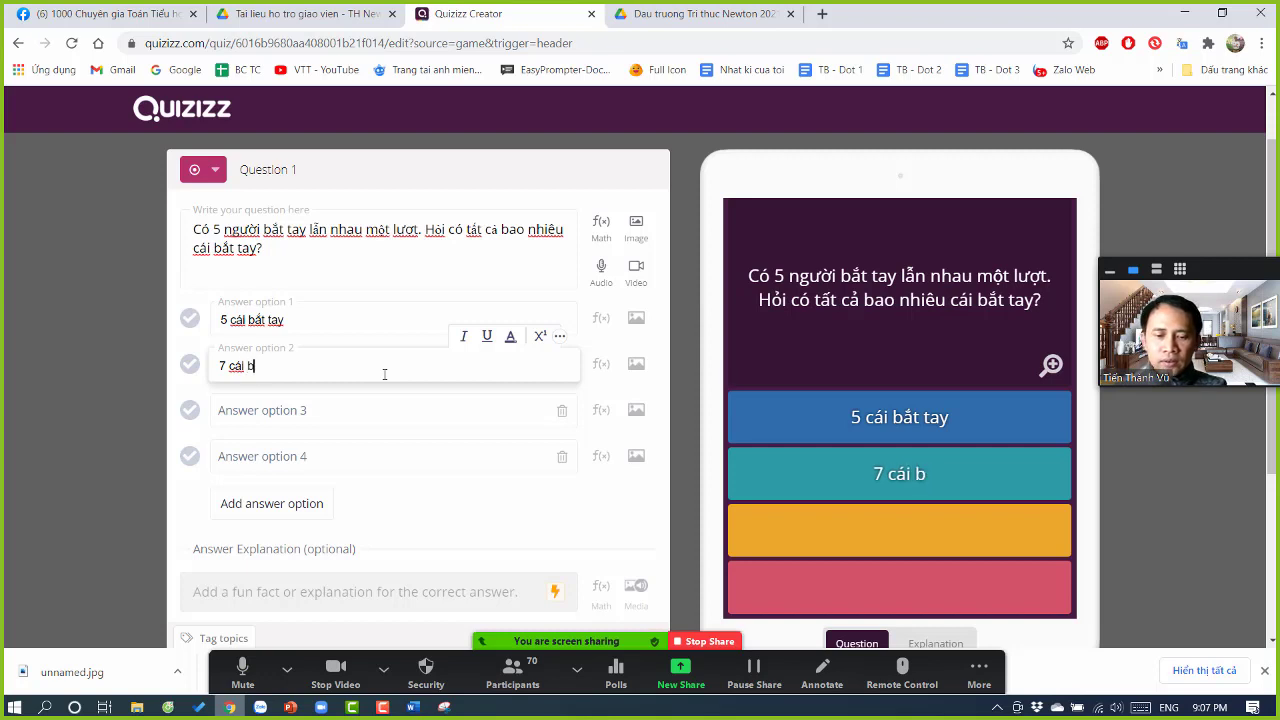
Step: Enter "8 cái bắt tay" as option 3 and "10 cái bắt tay" as option 4, and mark option 4 as the correct answer
{"action": "left_click", "coordinate": [346, 410]}
{"action": "type", "text": "8 c"}
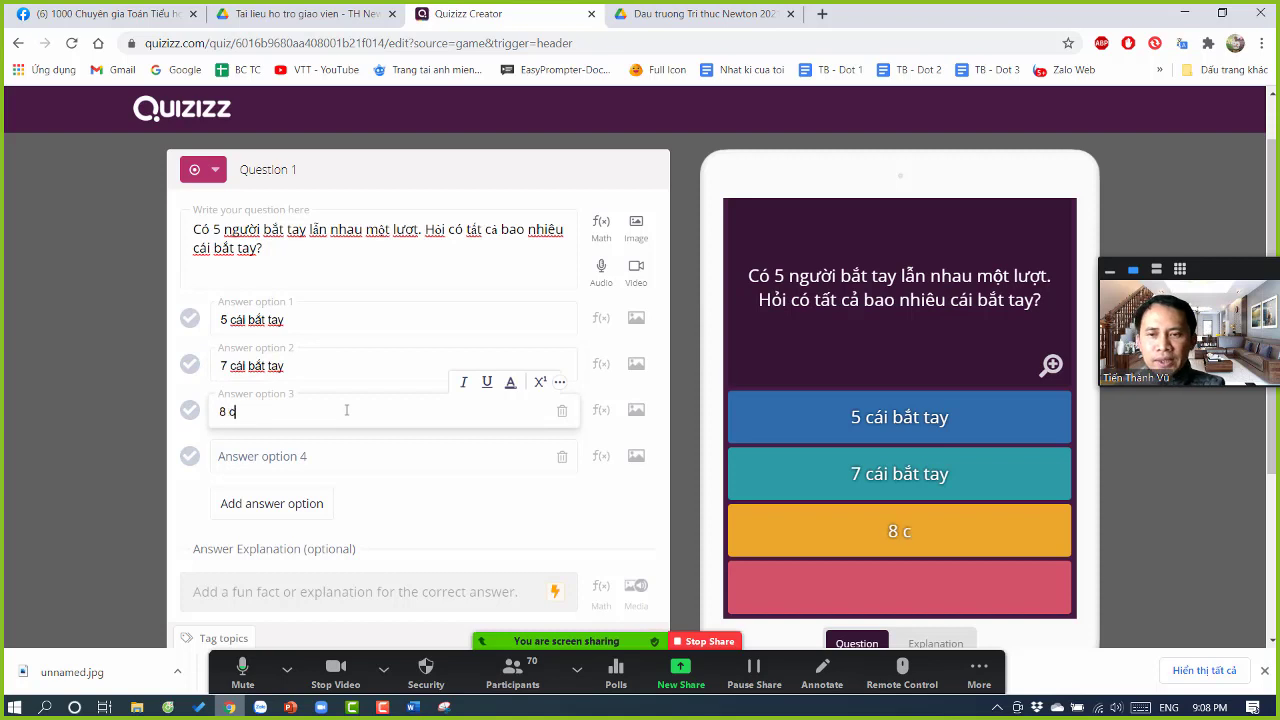
{"action": "type", "text": "ái bắt tay"}
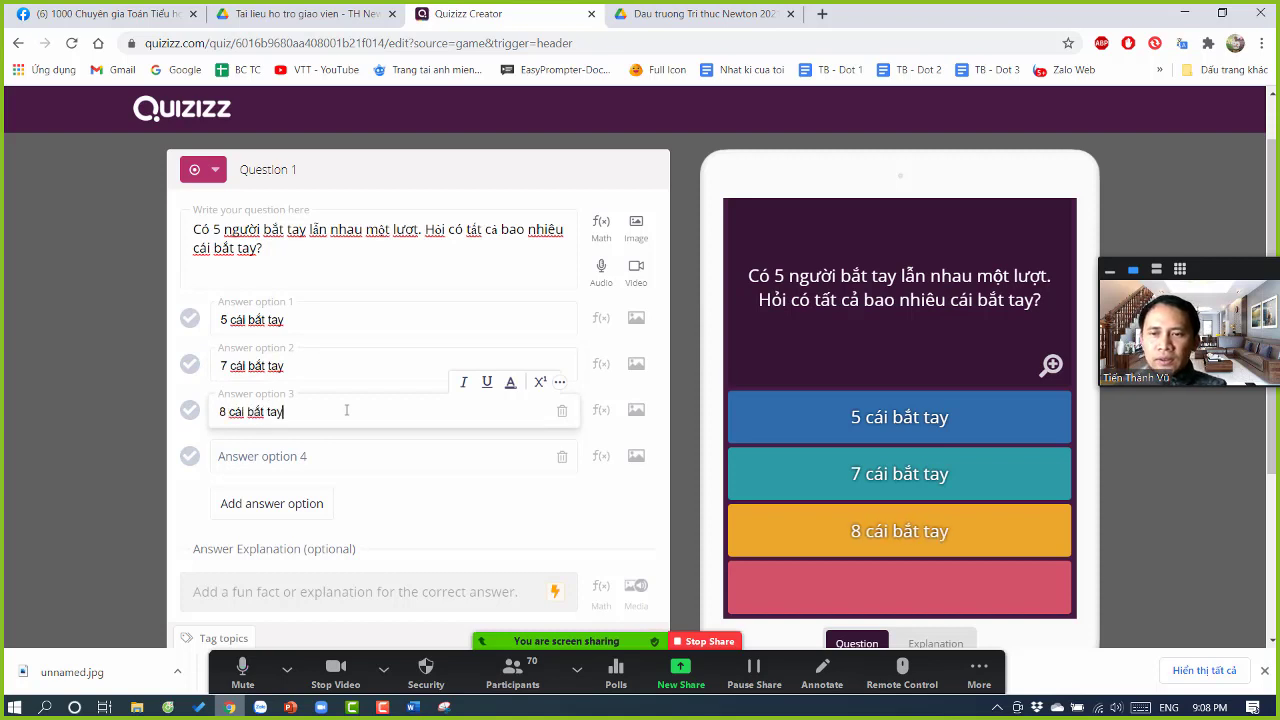
{"action": "left_click", "coordinate": [303, 455]}
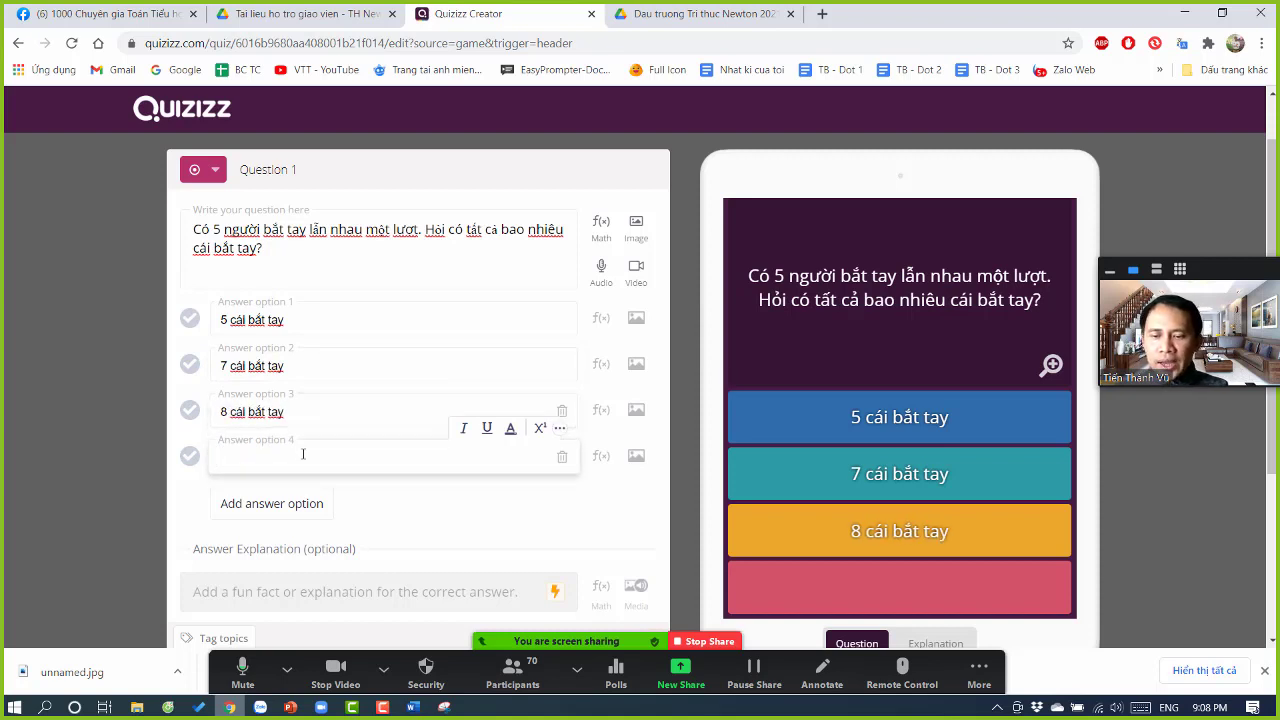
{"action": "type", "text": "10 cais bắt tay"}
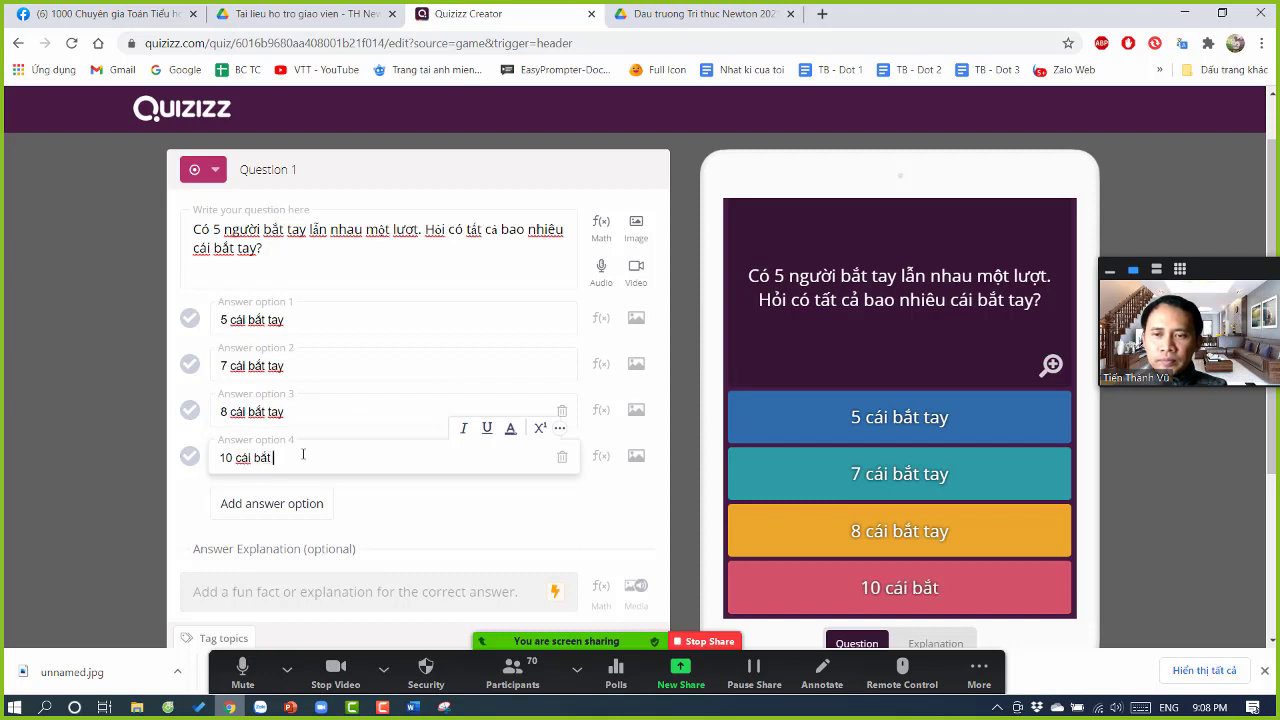
{"action": "left_click", "coordinate": [189, 457]}
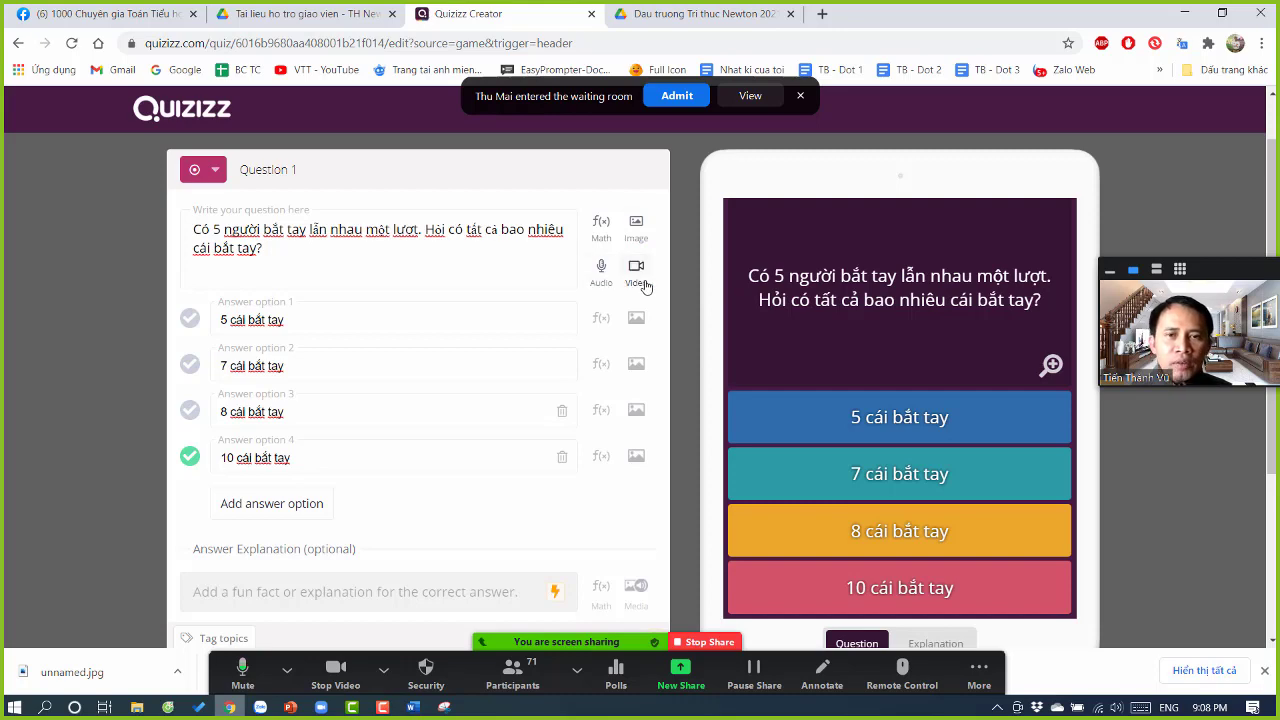
Step: Start uploading an image for the question text and show the files to choose from as a list
{"action": "left_click", "coordinate": [638, 228]}
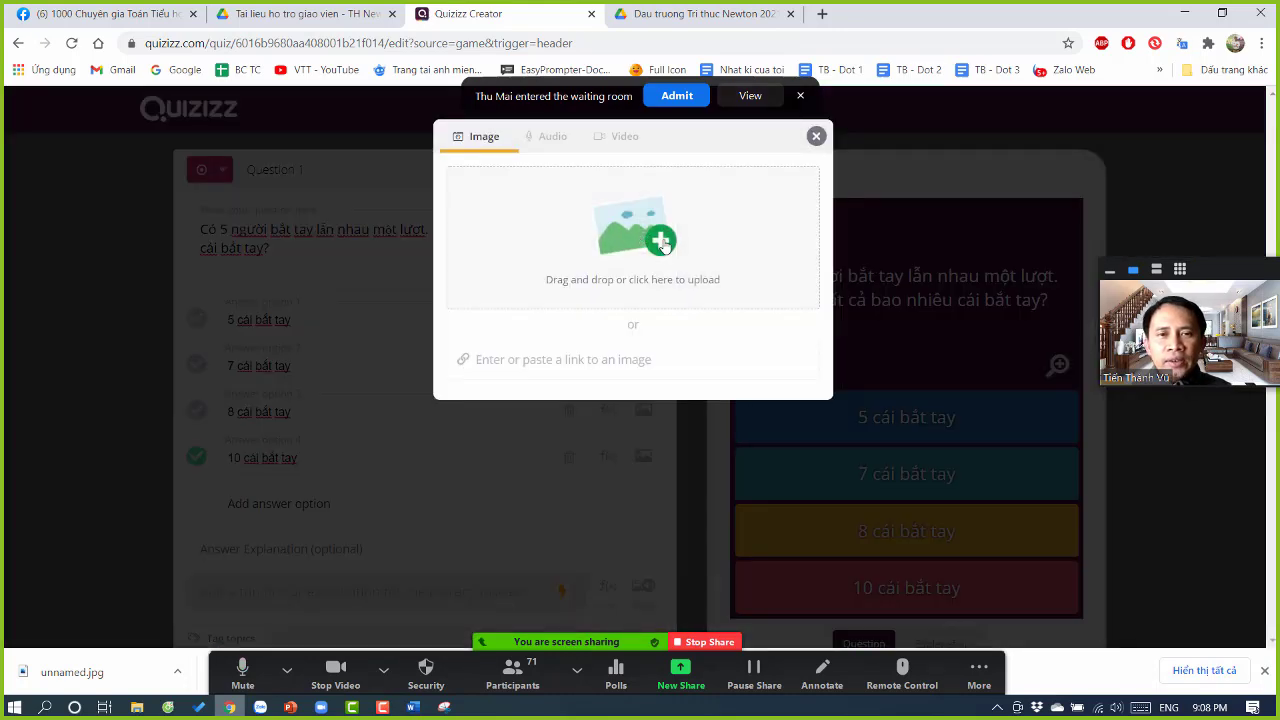
{"action": "left_click", "coordinate": [662, 247]}
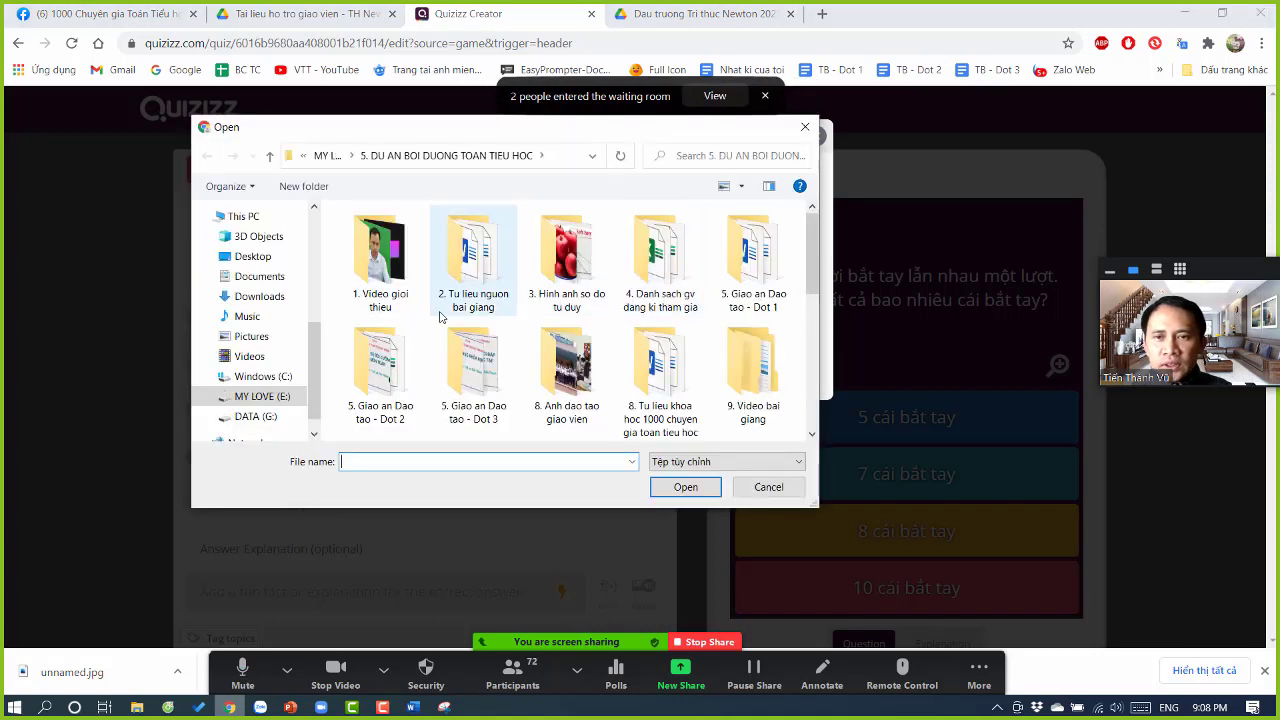
{"action": "scroll", "coordinate": [463, 305], "scroll_direction": "down", "scroll_amount": 2}
{"action": "scroll", "coordinate": [463, 305], "scroll_direction": "down", "scroll_amount": 2}
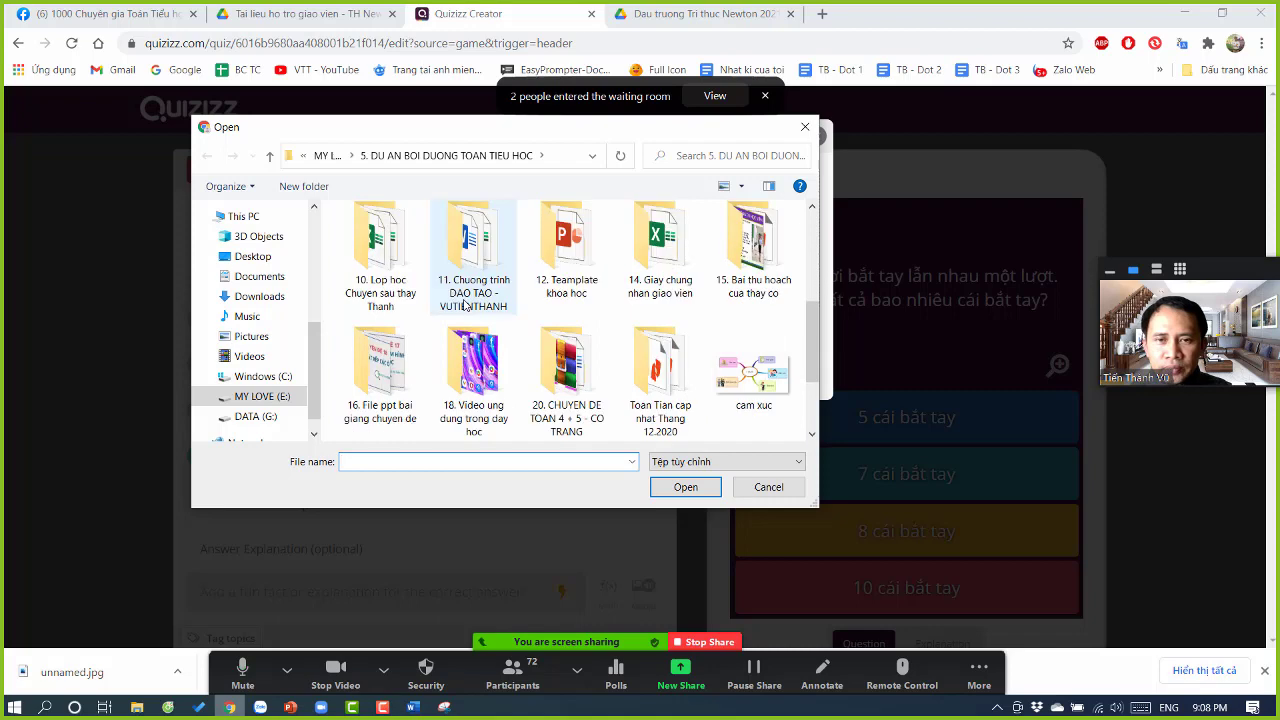
{"action": "scroll", "coordinate": [463, 305], "scroll_direction": "up", "scroll_amount": 5}
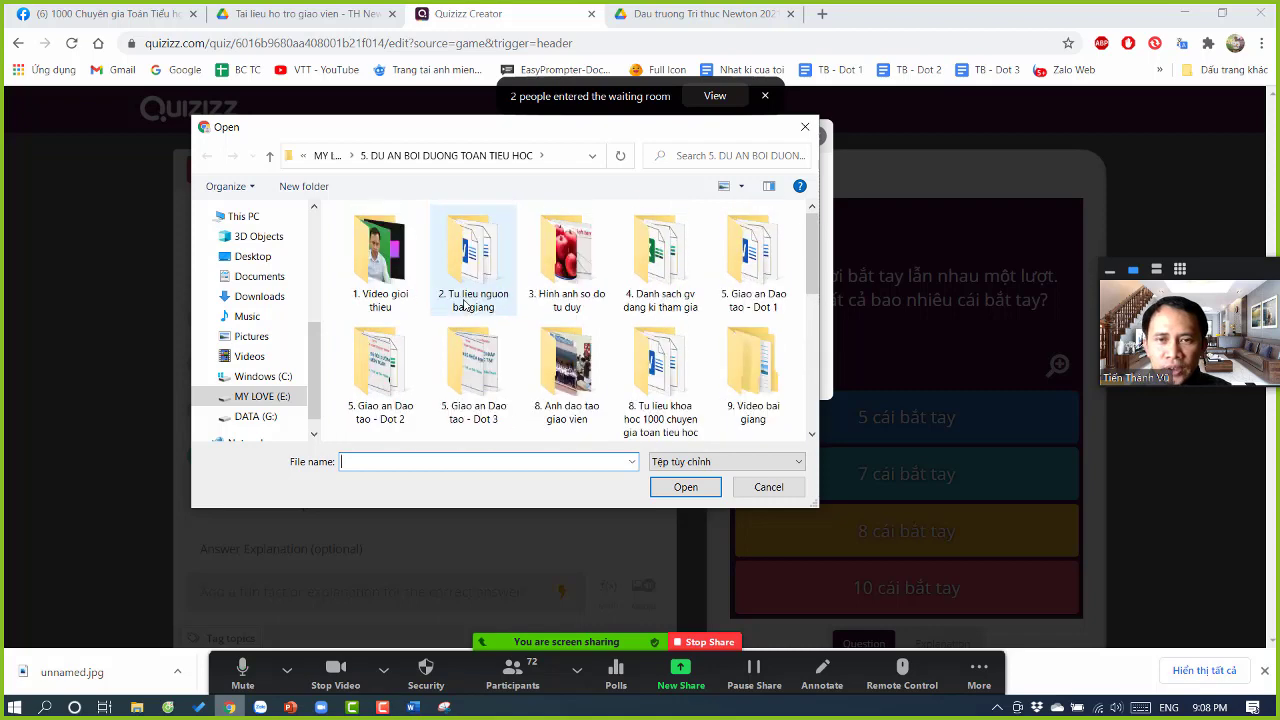
{"action": "left_click", "coordinate": [741, 186]}
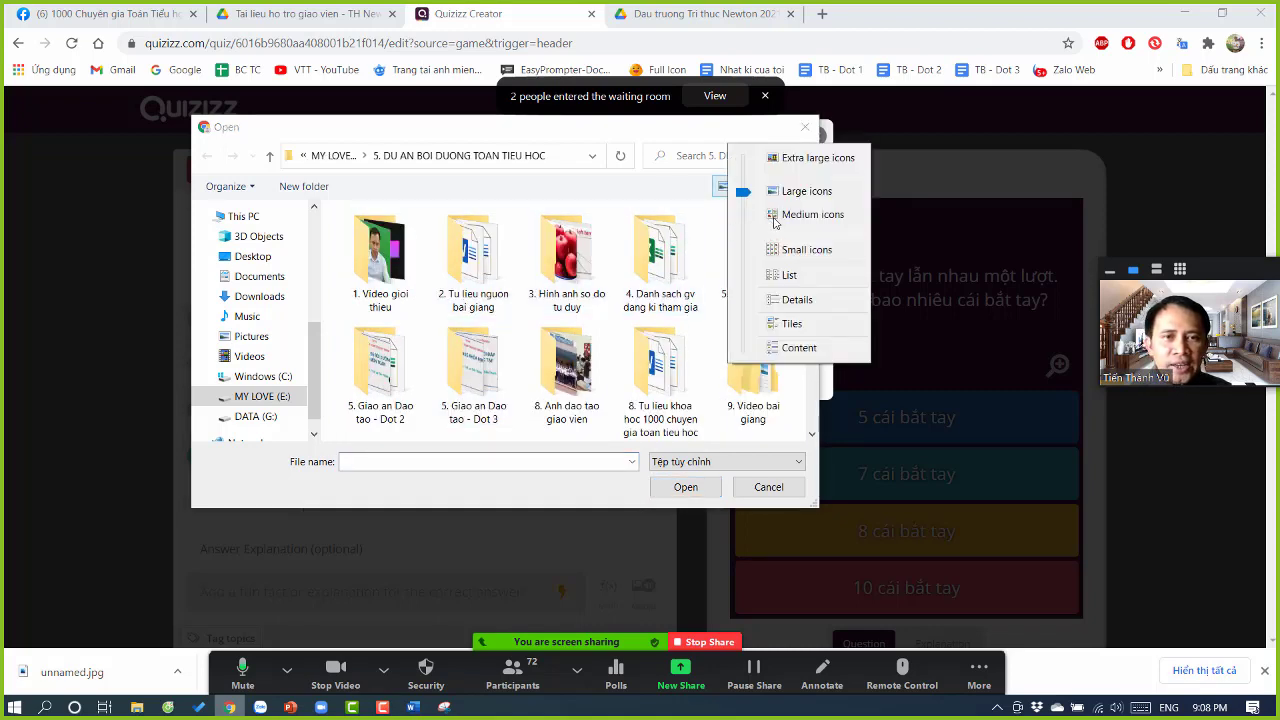
{"action": "left_click", "coordinate": [776, 216]}
{"action": "left_click", "coordinate": [741, 190]}
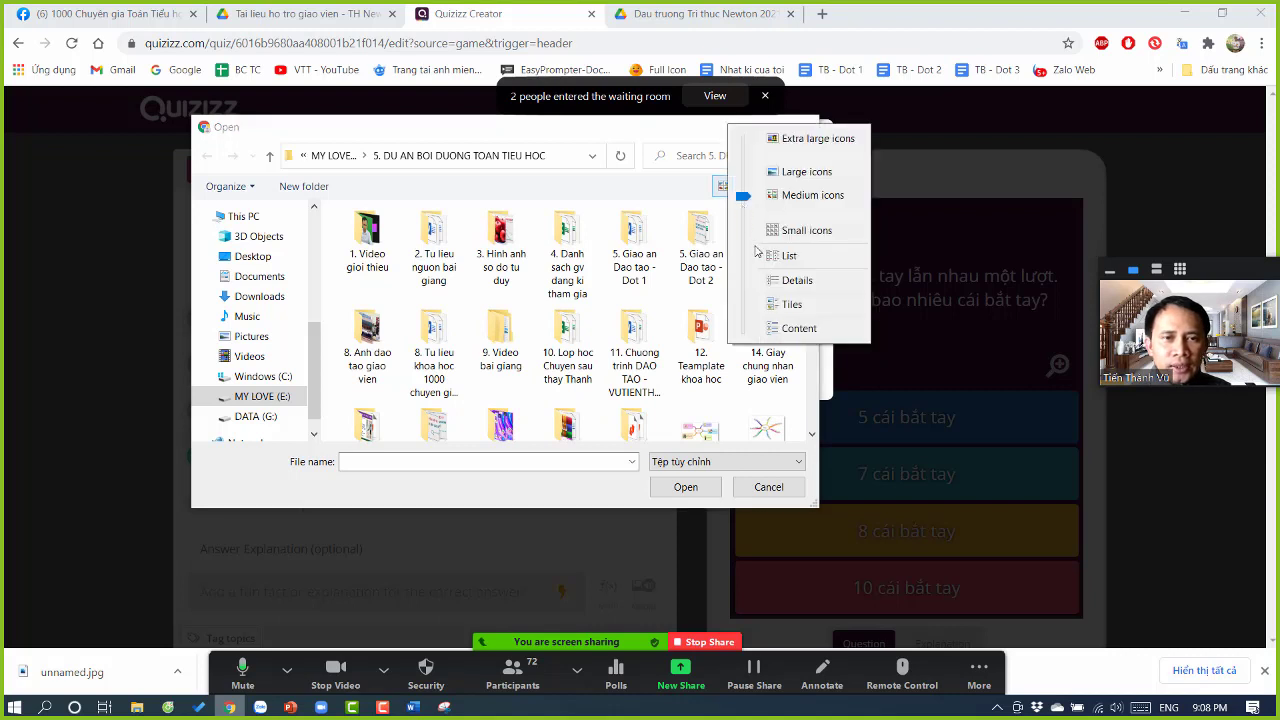
{"action": "left_click", "coordinate": [786, 256]}
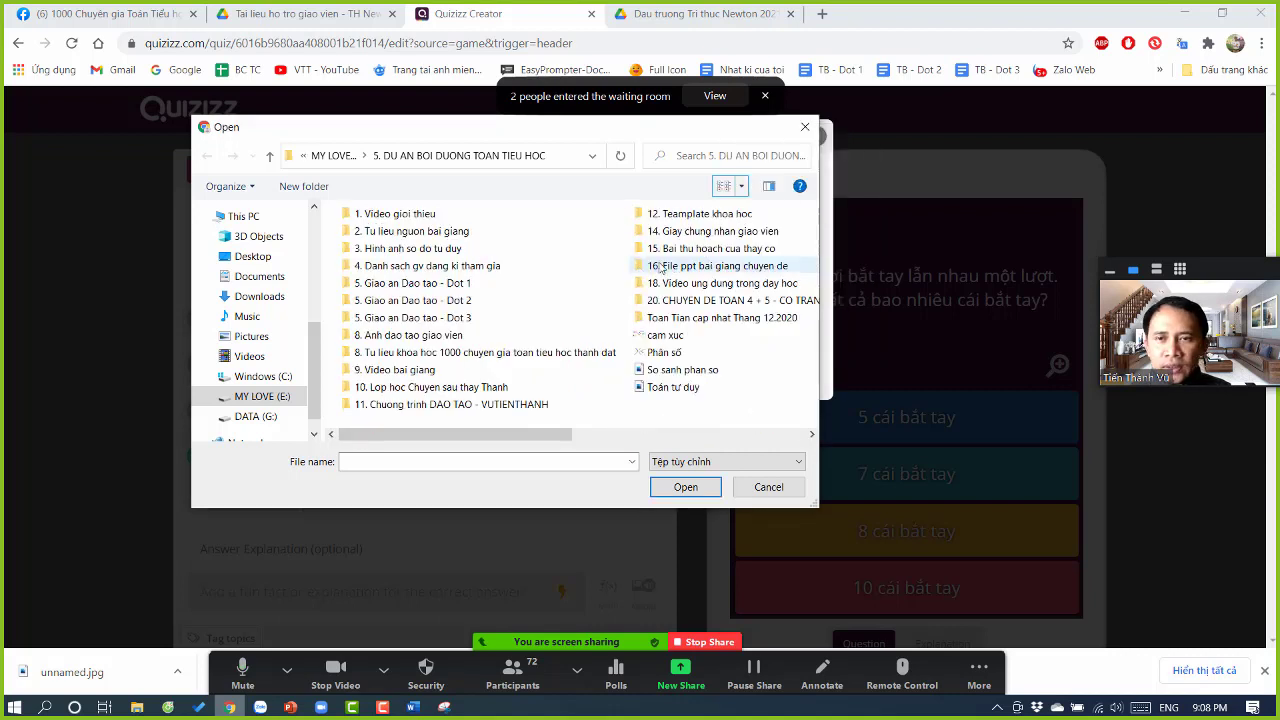
Step: Attach the image hay-chu-y-tu-cai-bat-tay from the folder "3. Hinh anh so do tu duy" to the question
{"action": "double_click", "coordinate": [481, 250]}
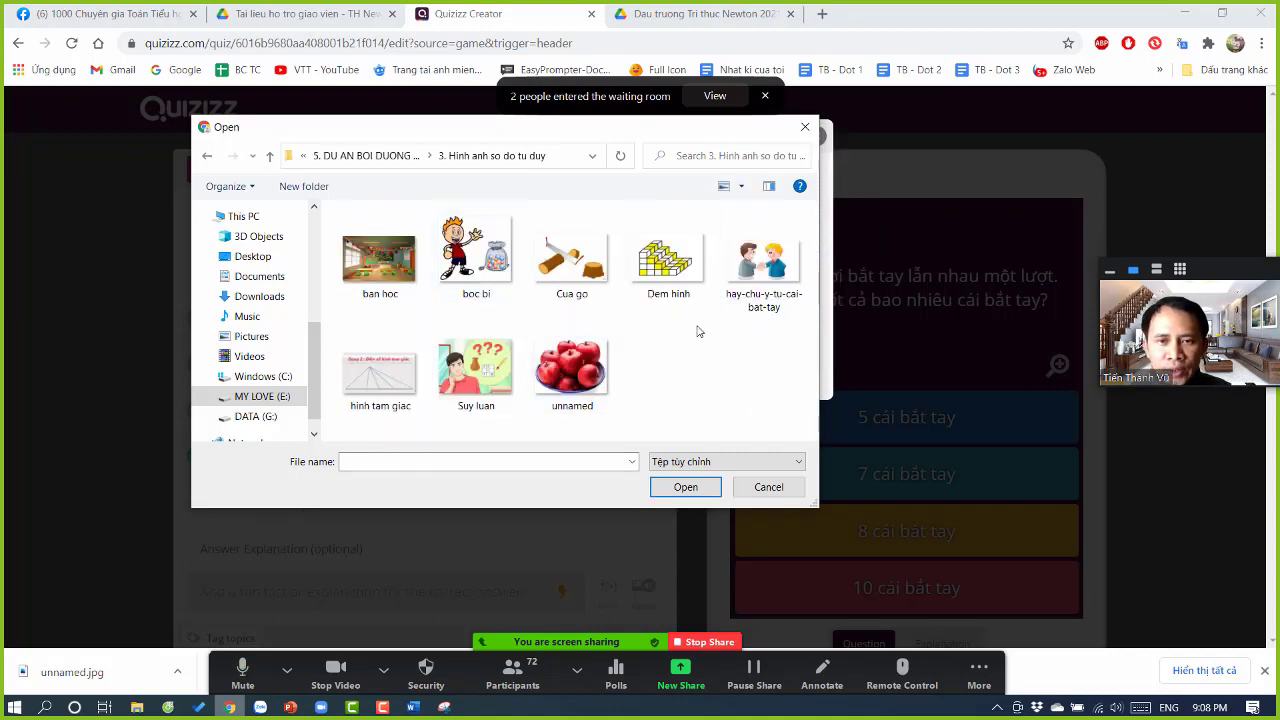
{"action": "left_click", "coordinate": [770, 268]}
{"action": "left_click", "coordinate": [690, 486]}
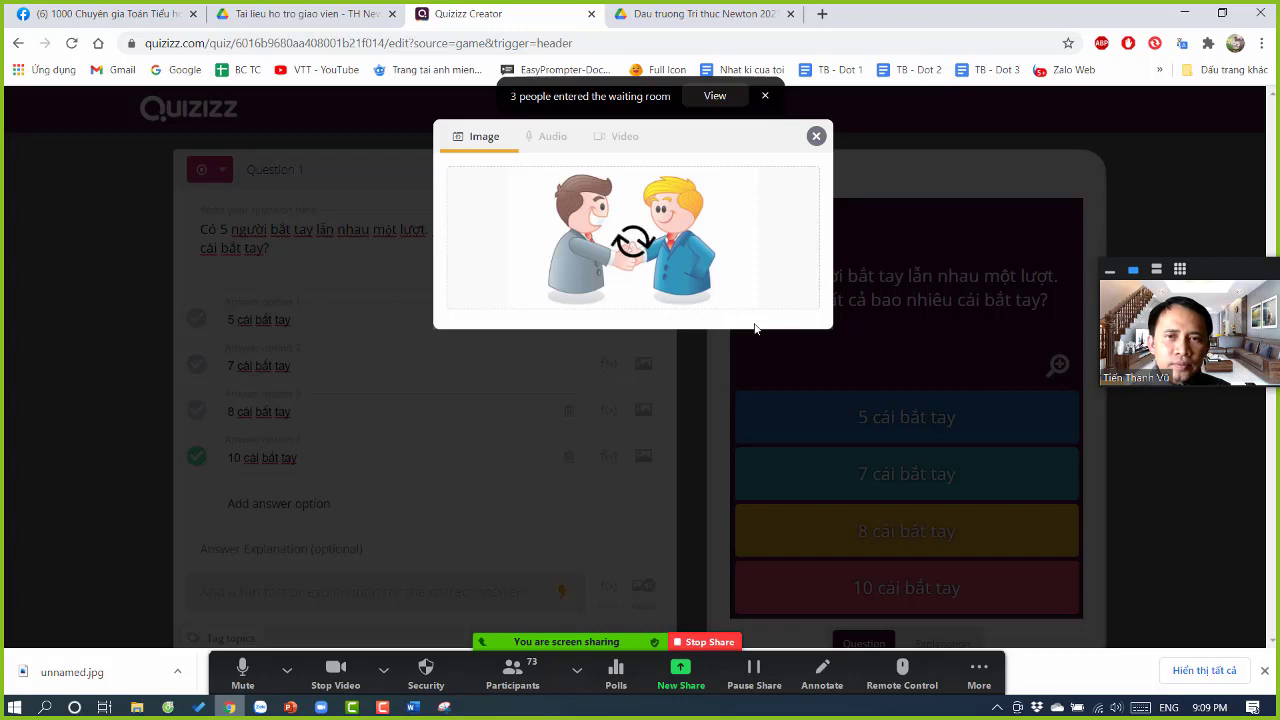
{"action": "left_click", "coordinate": [792, 342]}
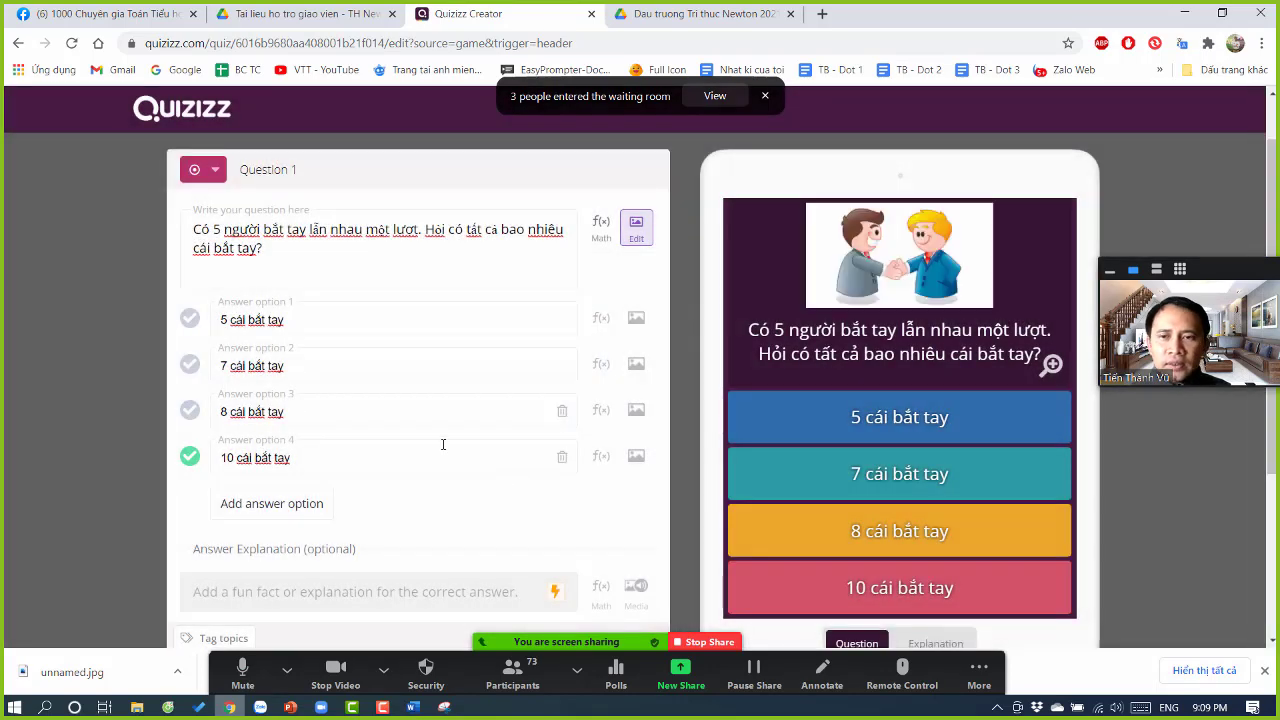
{"action": "scroll", "coordinate": [660, 425], "scroll_direction": "down", "scroll_amount": 1}
{"action": "scroll", "coordinate": [941, 430], "scroll_direction": "down", "scroll_amount": 1}
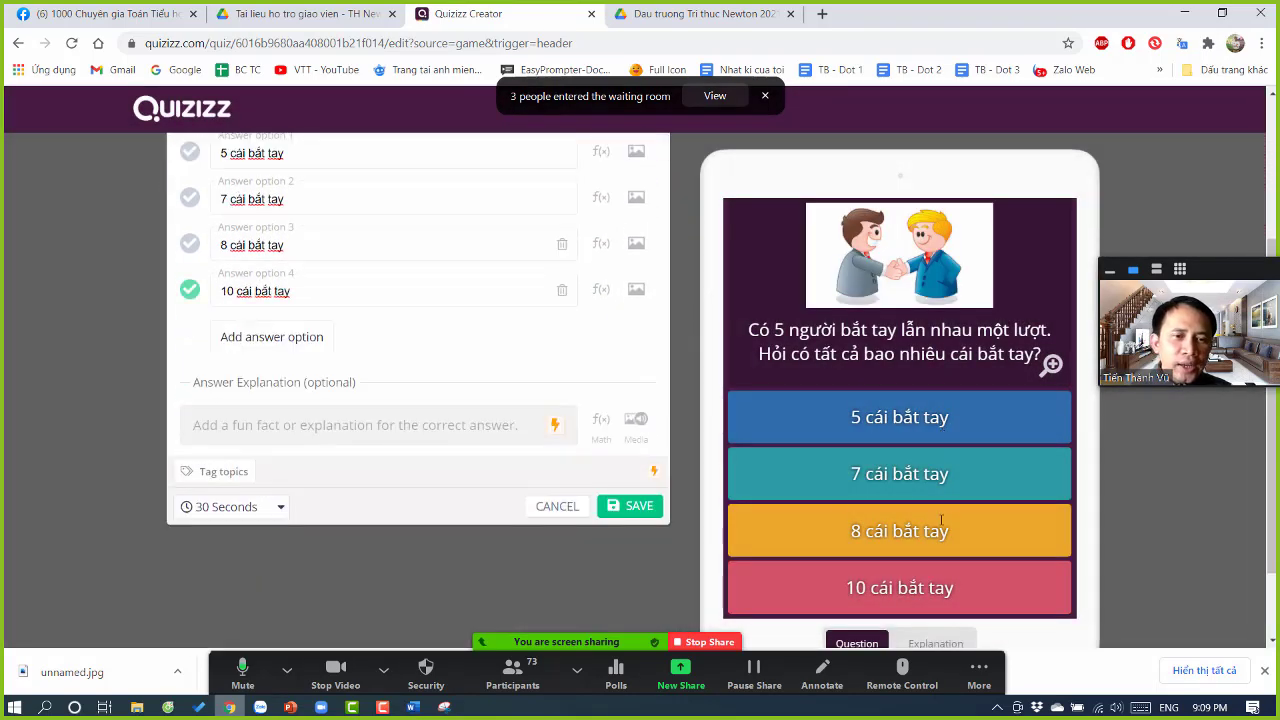
{"action": "scroll", "coordinate": [700, 485], "scroll_direction": "up", "scroll_amount": 2}
{"action": "scroll", "coordinate": [586, 478], "scroll_direction": "down", "scroll_amount": 1}
{"action": "scroll", "coordinate": [586, 464], "scroll_direction": "down", "scroll_amount": 2}
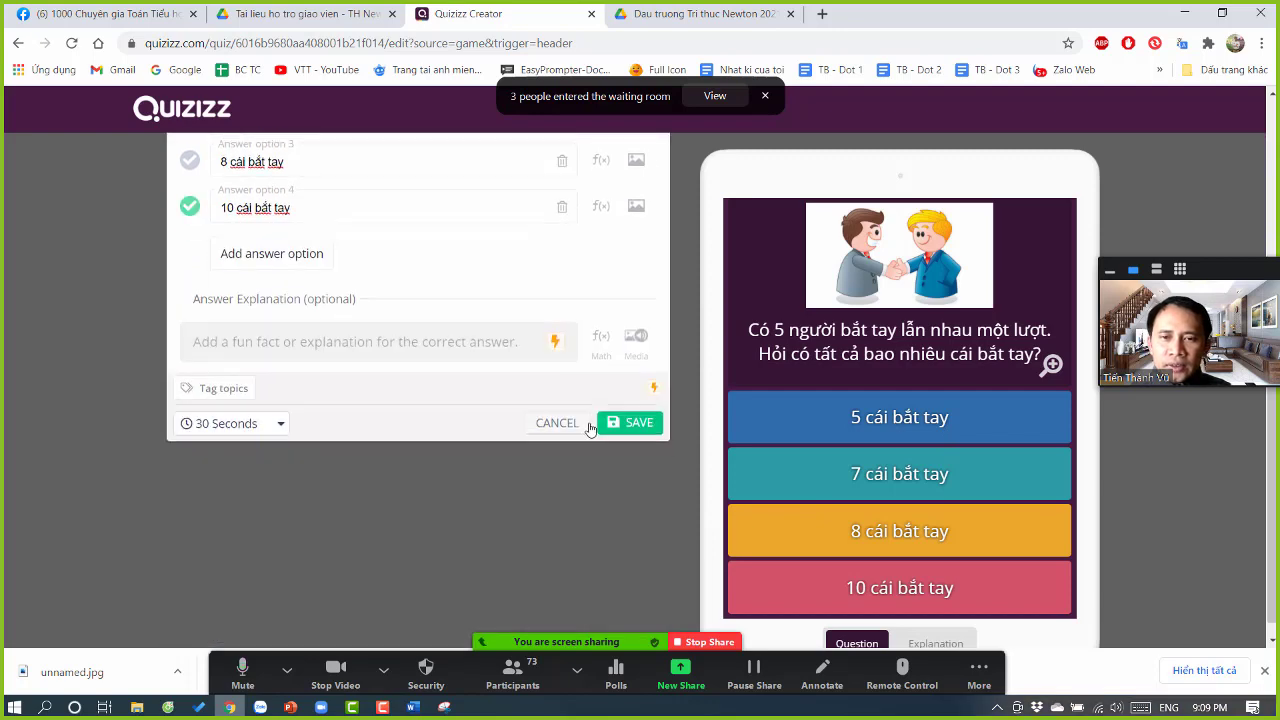
{"action": "scroll", "coordinate": [644, 430], "scroll_direction": "up", "scroll_amount": 3}
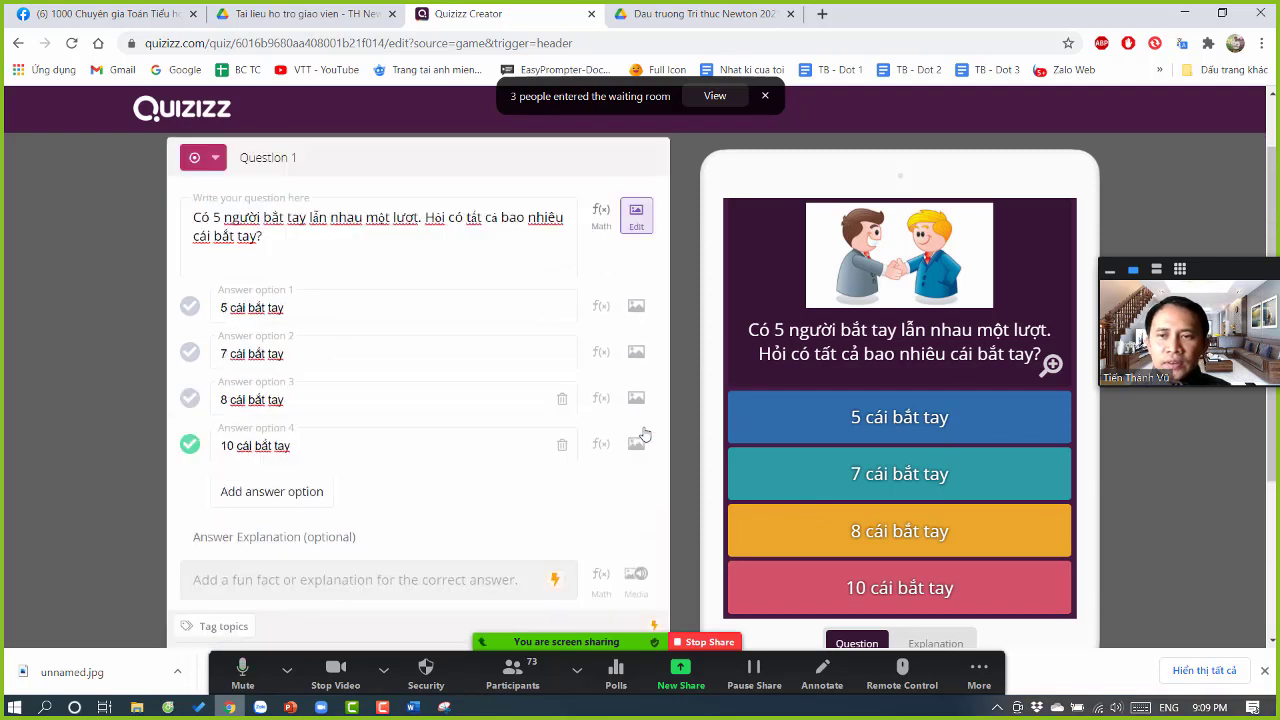
Step: Move the Zoom meeting controls clear of the question editor, view the waiting room list, and minimise the participants window
{"action": "left_click", "coordinate": [979, 670]}
{"action": "left_click_drag", "start_coordinate": [983, 680], "coordinate": [1052, 262]}
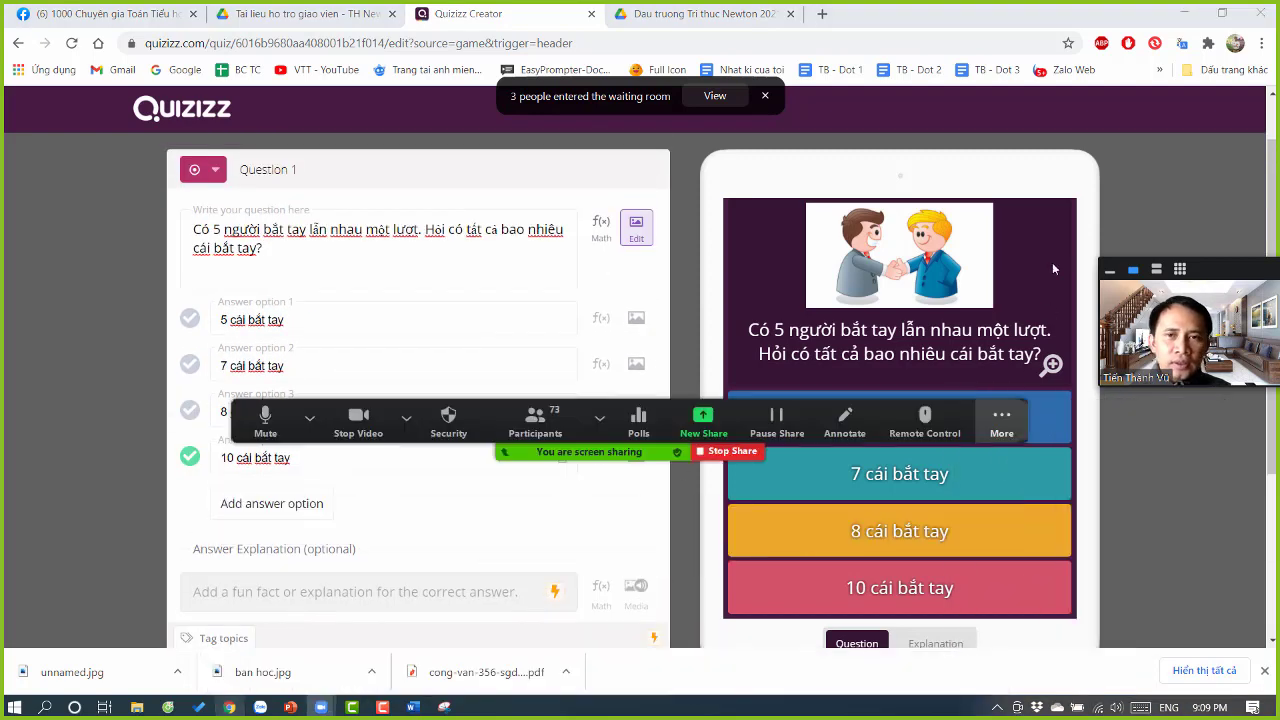
{"action": "left_click", "coordinate": [707, 97]}
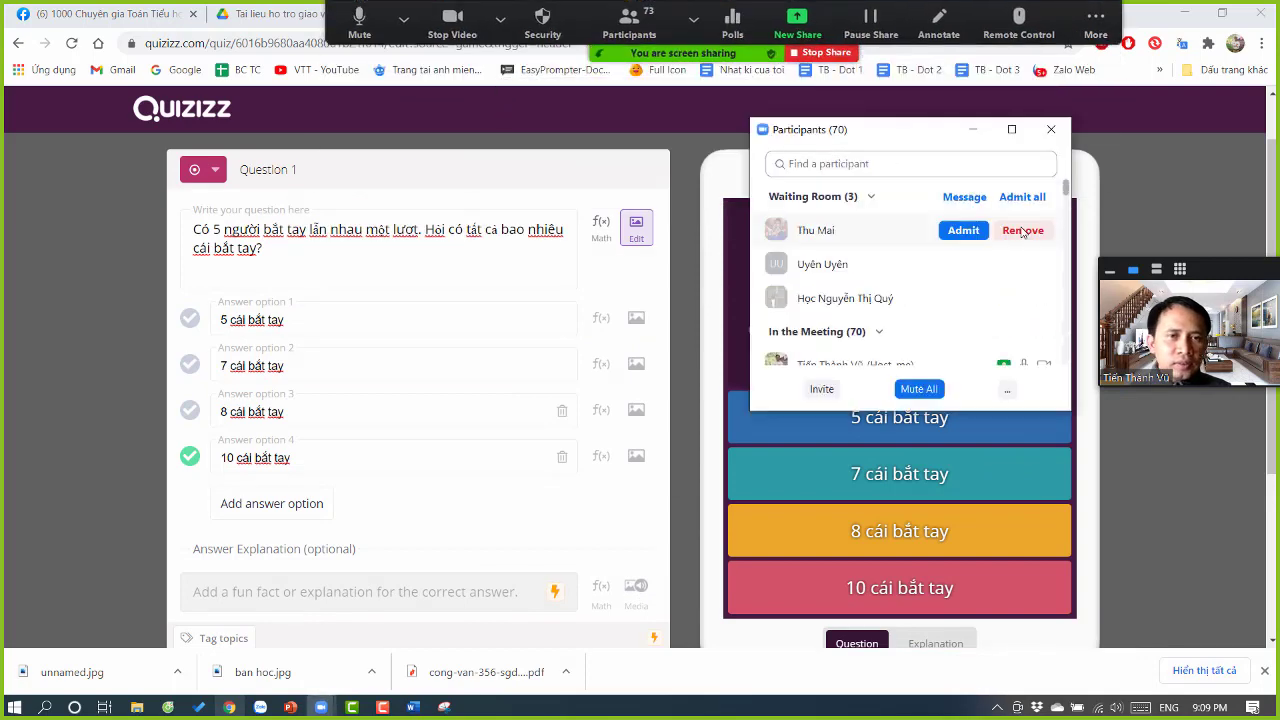
{"action": "left_click", "coordinate": [972, 137]}
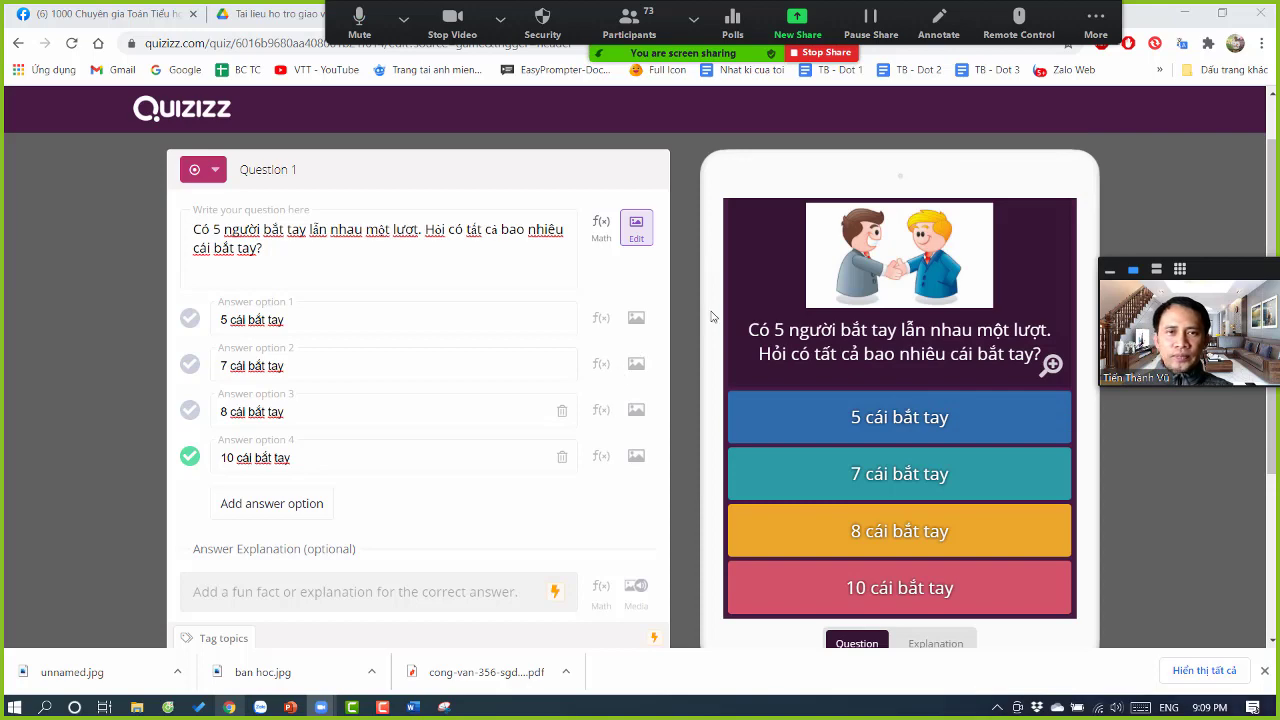
Step: Snip the Quizizz question editor together with its preview using Snipping Tool, and switch to the Word document
{"action": "left_click", "coordinate": [443, 707]}
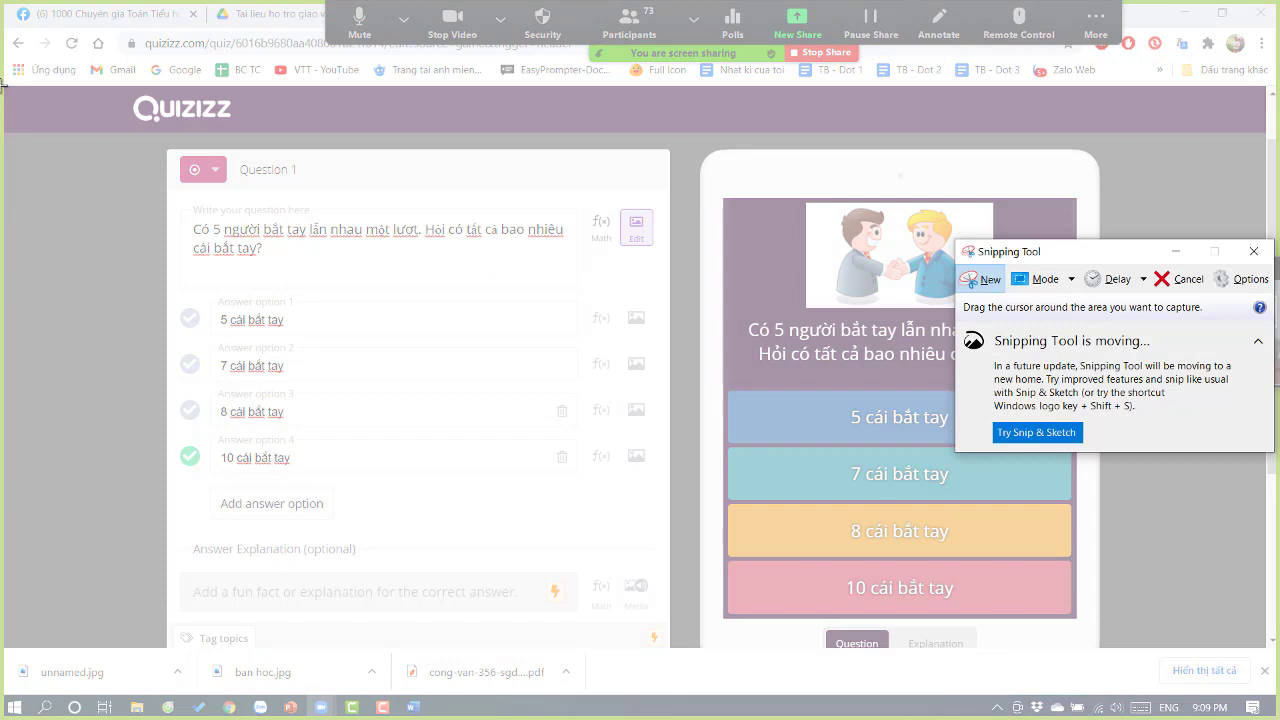
{"action": "left_click_drag", "start_coordinate": [3, 86], "coordinate": [1098, 660]}
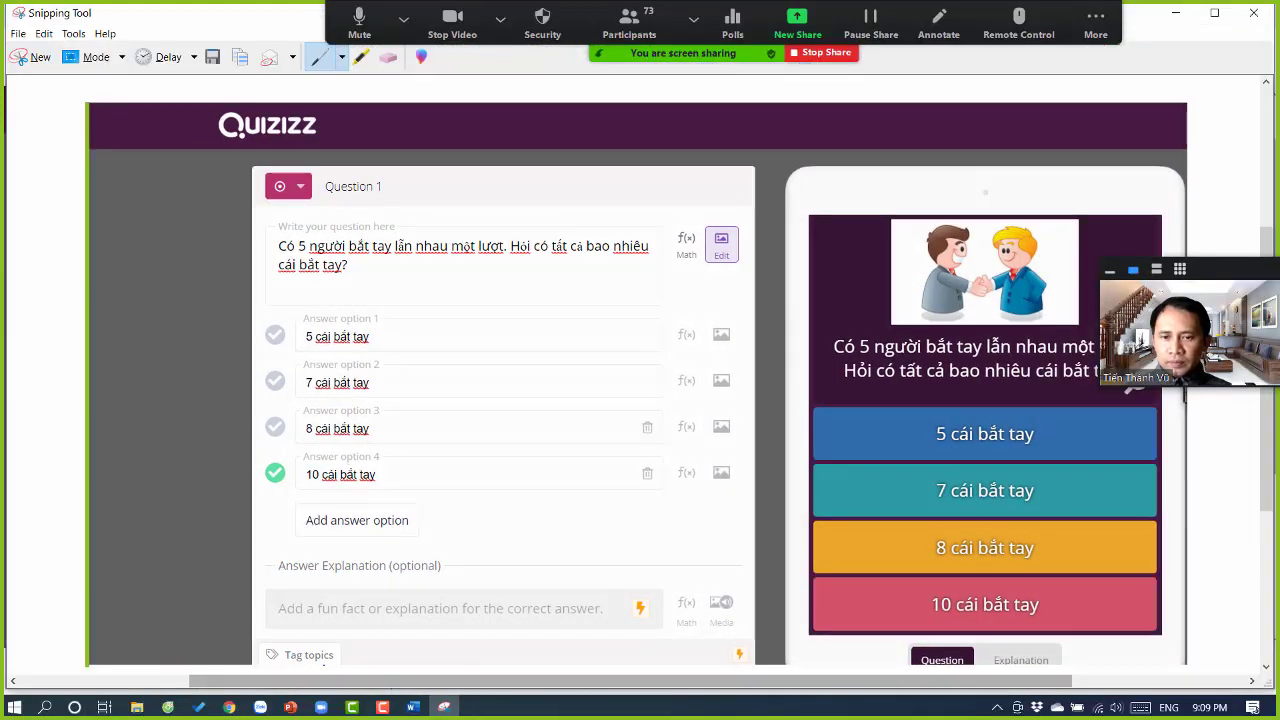
{"action": "left_click", "coordinate": [417, 708]}
{"action": "key", "text": "shift+Up"}
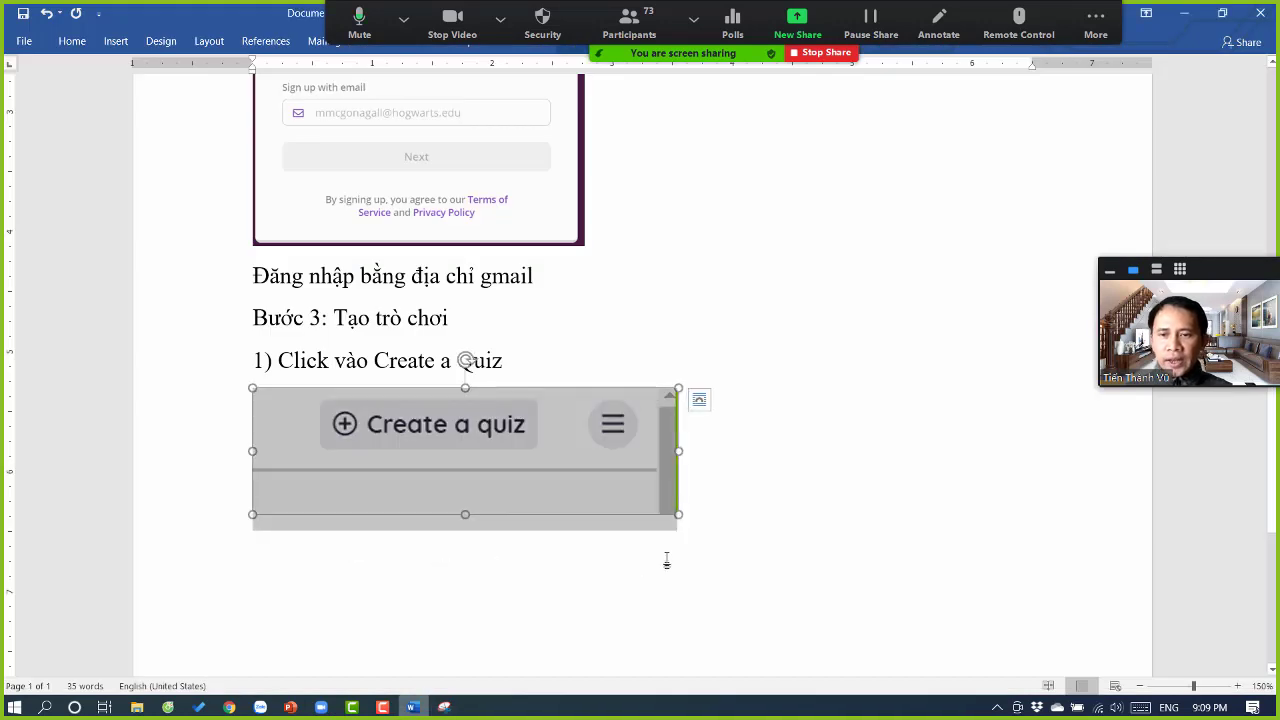
Step: Add the line "2) Chọn loại câu hỏi:" below the Create a quiz picture
{"action": "left_click", "coordinate": [689, 517]}
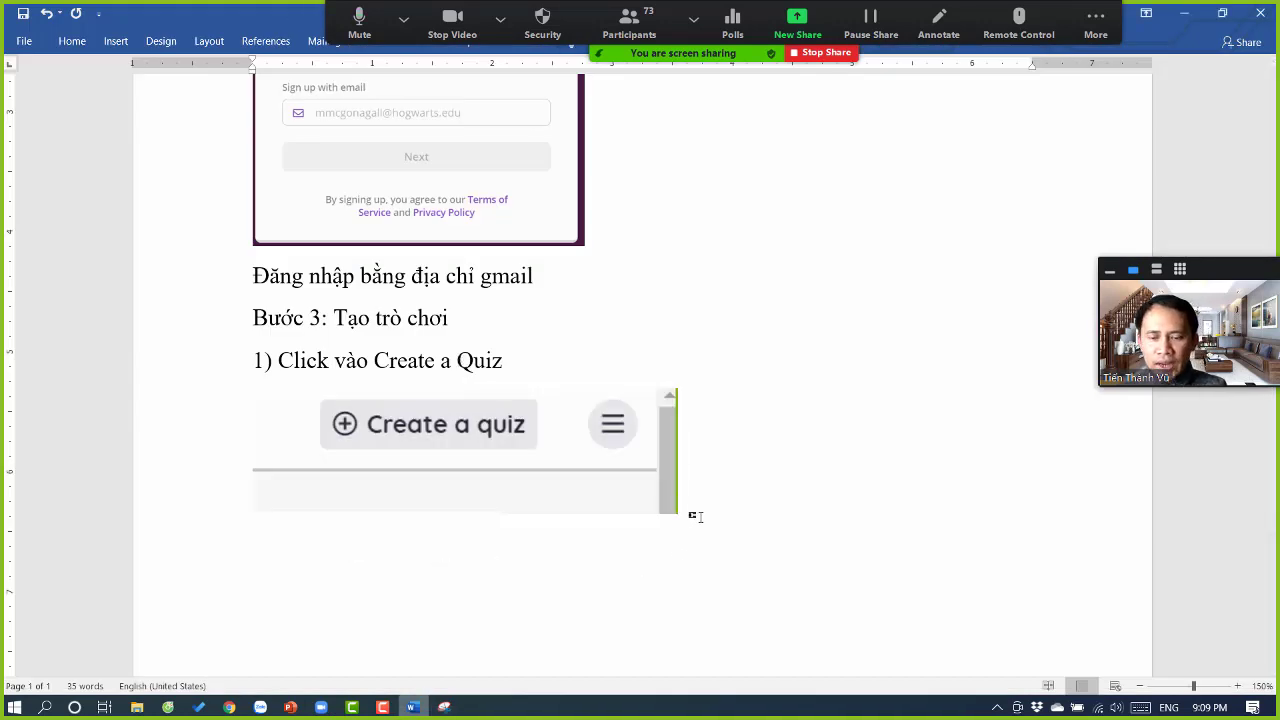
{"action": "type", "text": "2) Chon "}
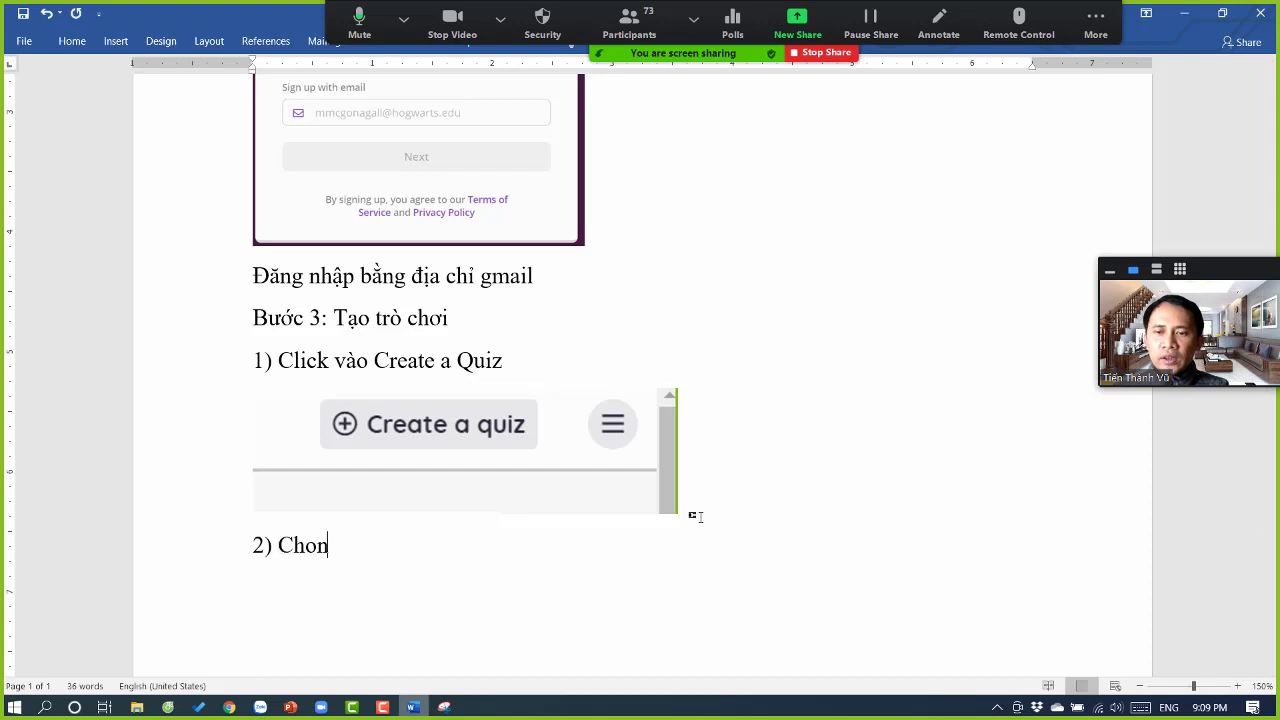
{"action": "type", "text": "loại câu "}
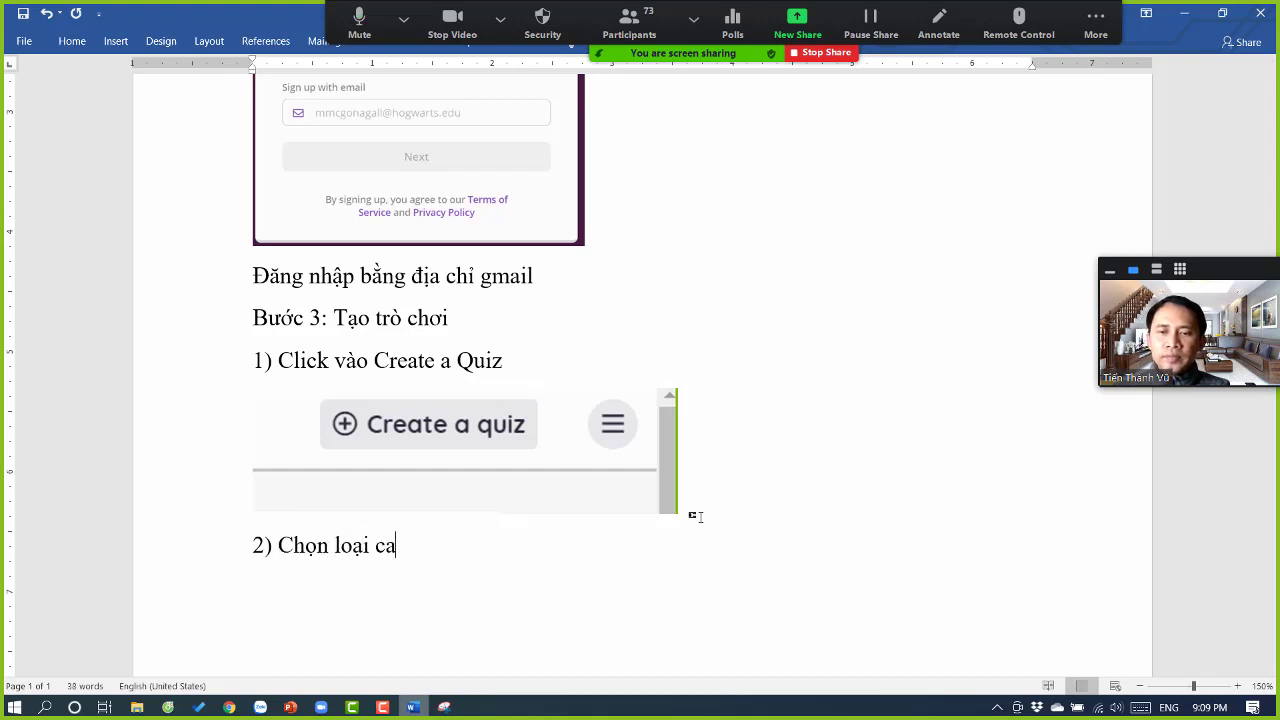
{"action": "type", "text": "hỏi"}
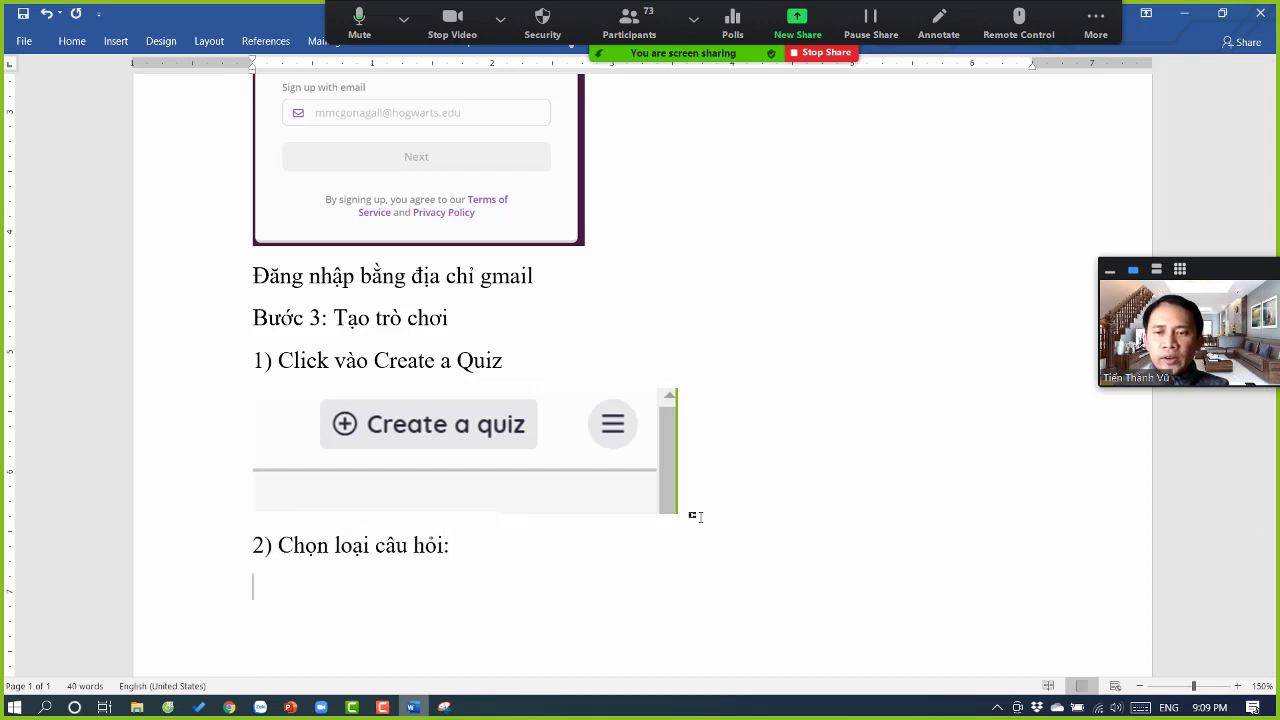
{"action": "type", "text": ":"}
{"action": "key", "text": "Return"}
Step: List the question types "- Nhiều lựa chọn:", "- Đúng sai" and "- Điền khuyết" on separate lines under item 2
{"action": "type", "text": "- Nhiều "}
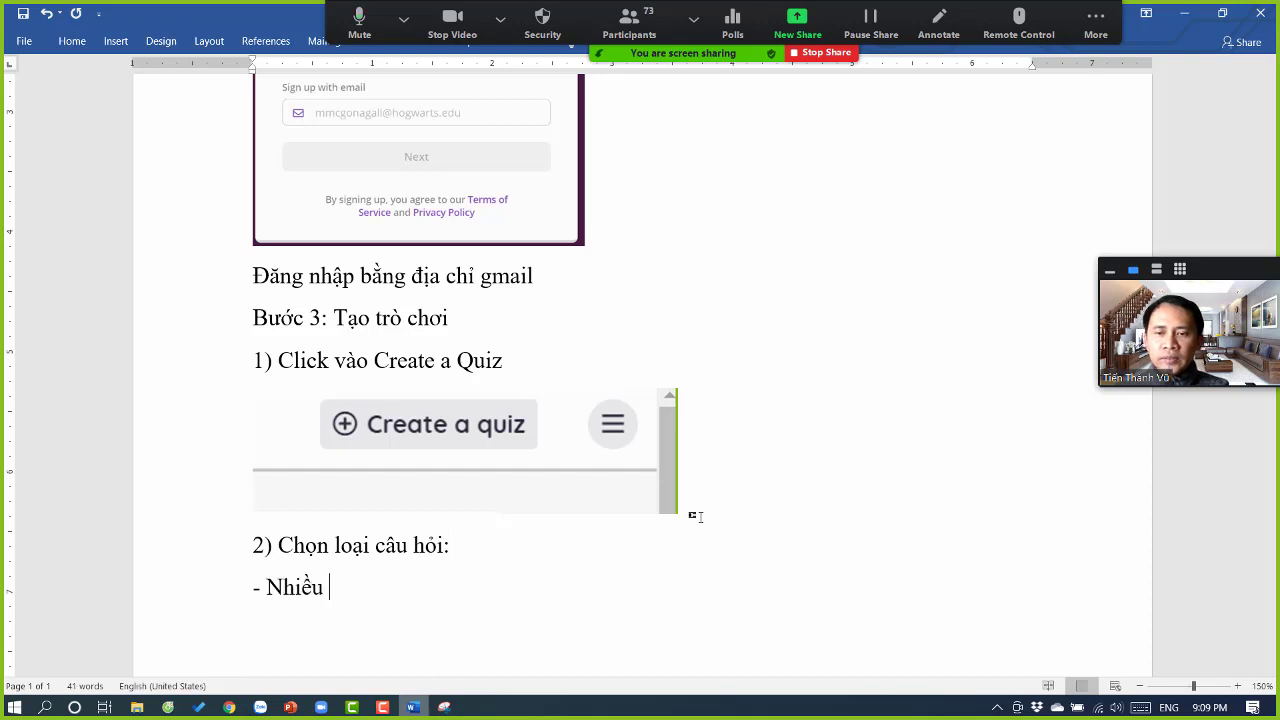
{"action": "type", "text": "lựa chon"}
{"action": "type", "text": ":"}
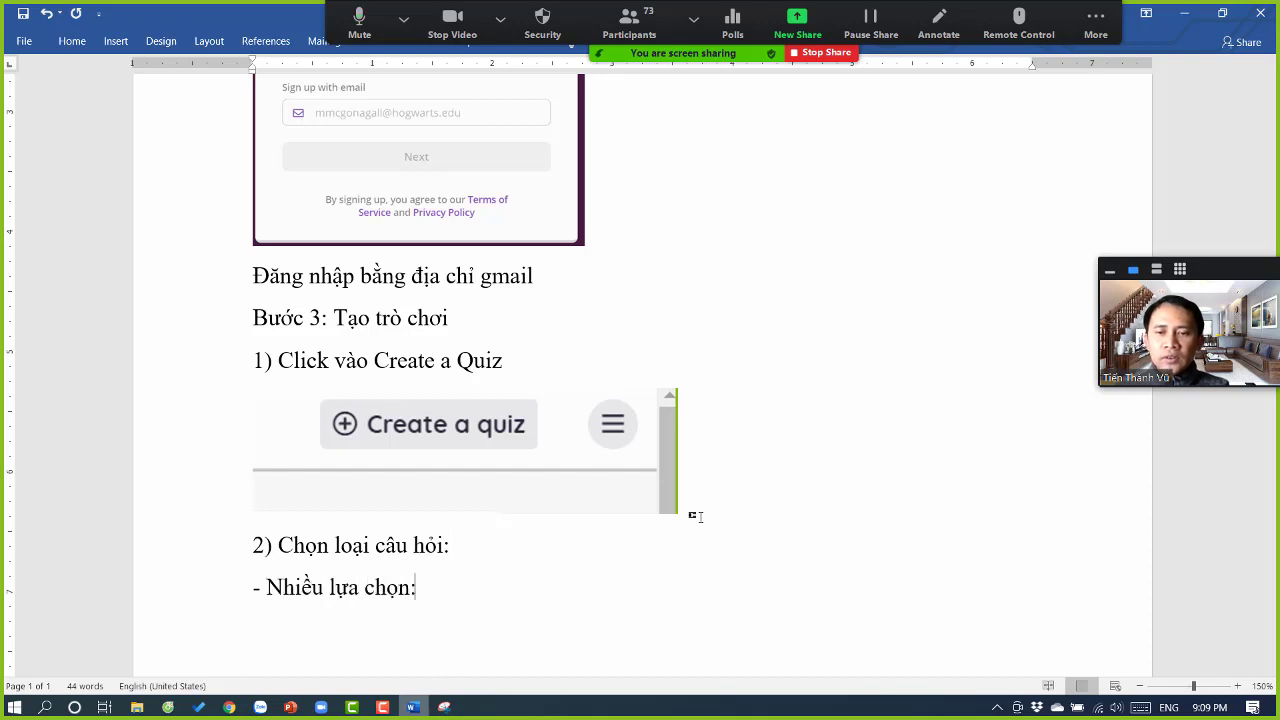
{"action": "type", "text": " Mun"}
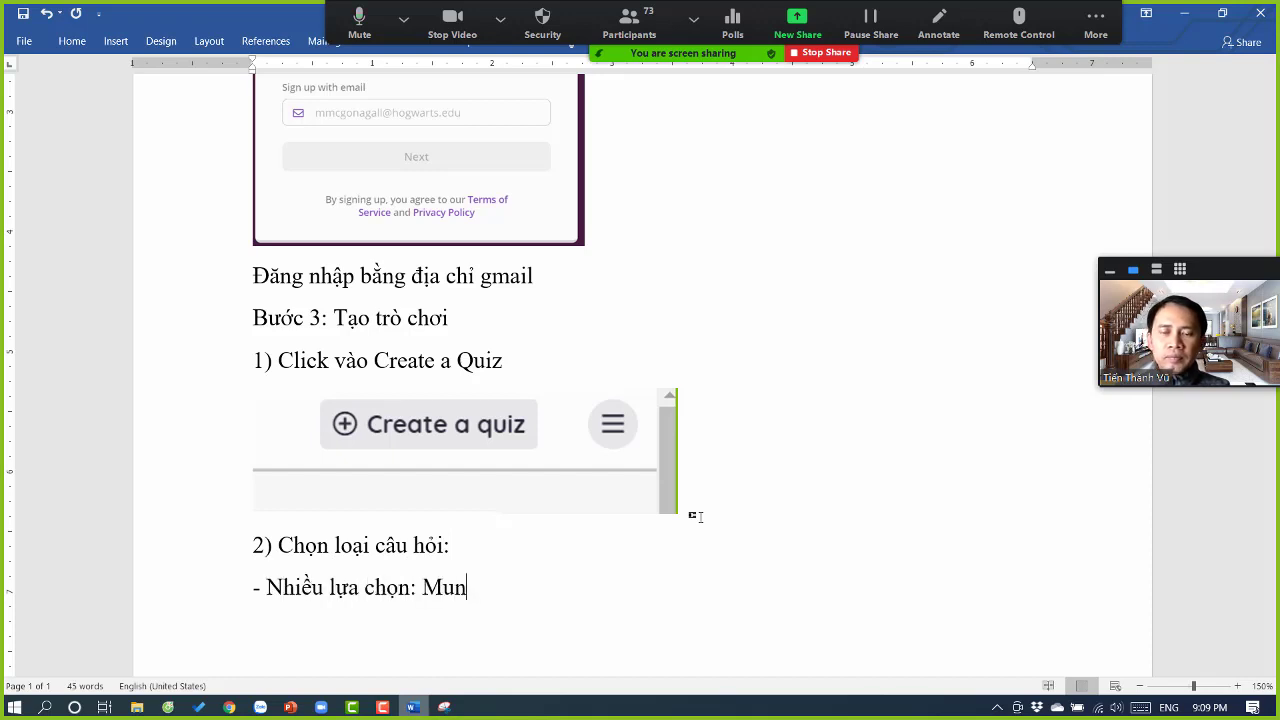
{"action": "key", "text": "BackSpace"}
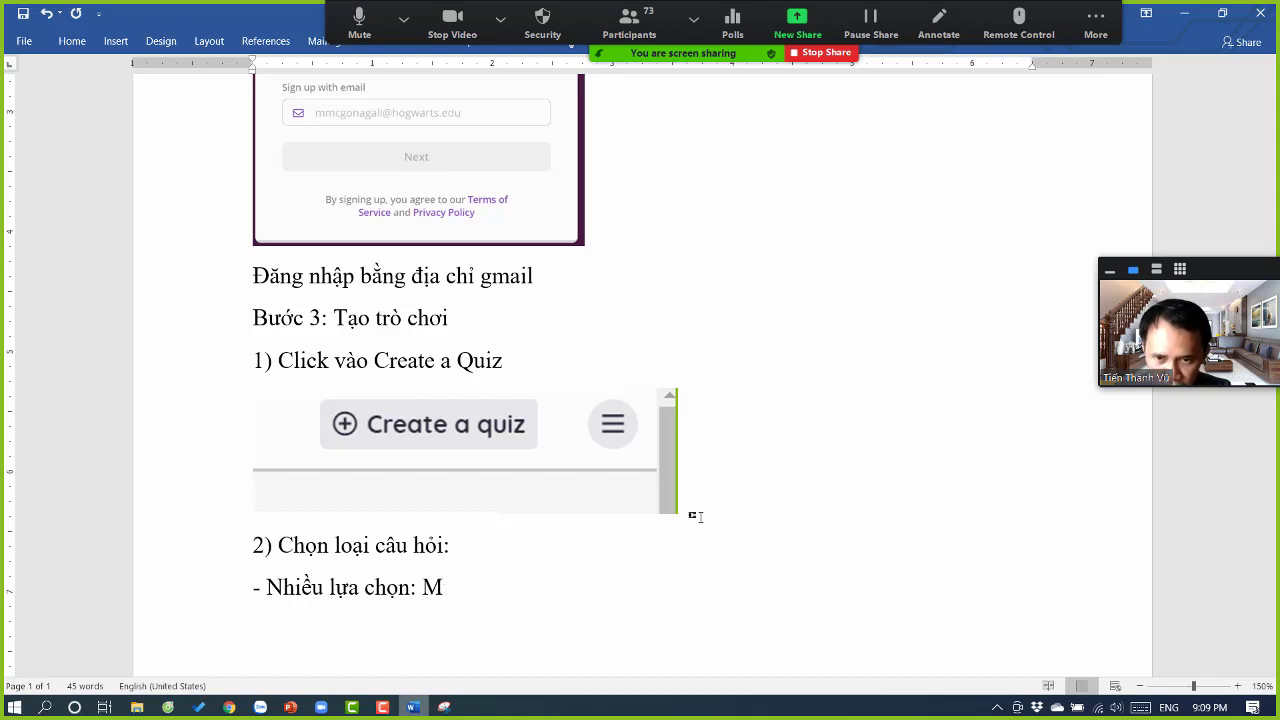
{"action": "key", "text": "BackSpace"}
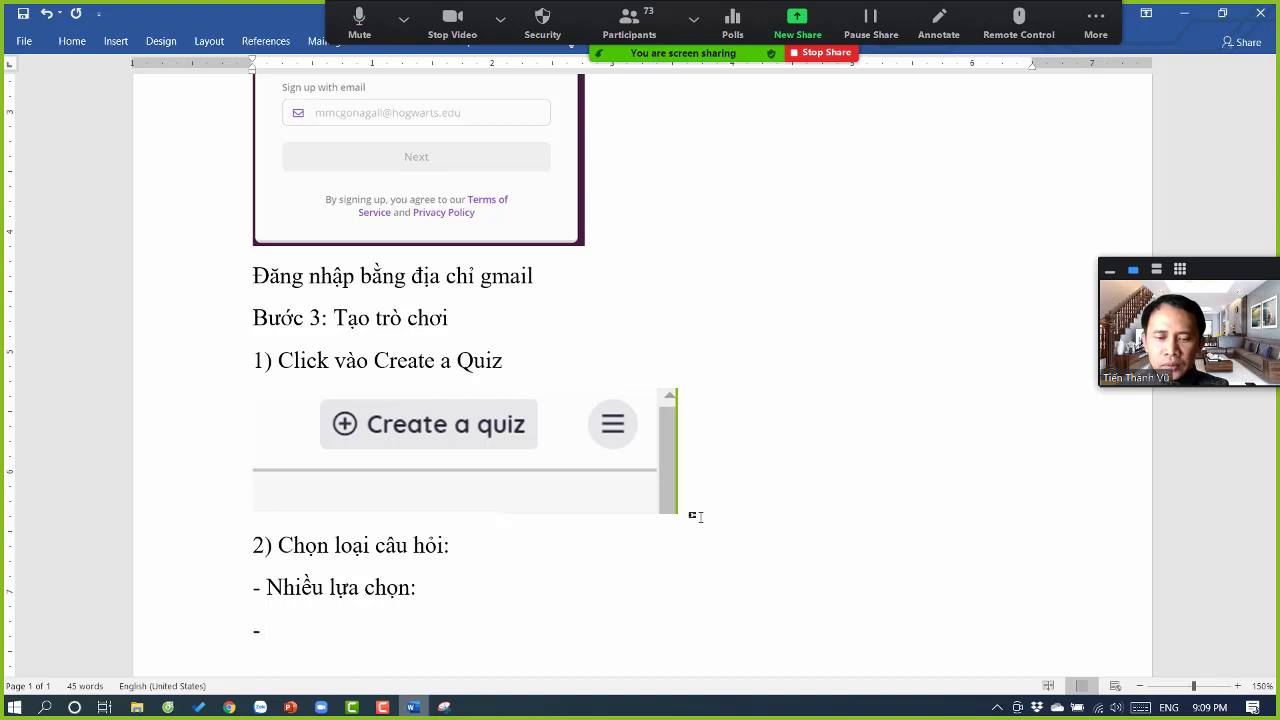
{"action": "type", "text": "Đúng sai"}
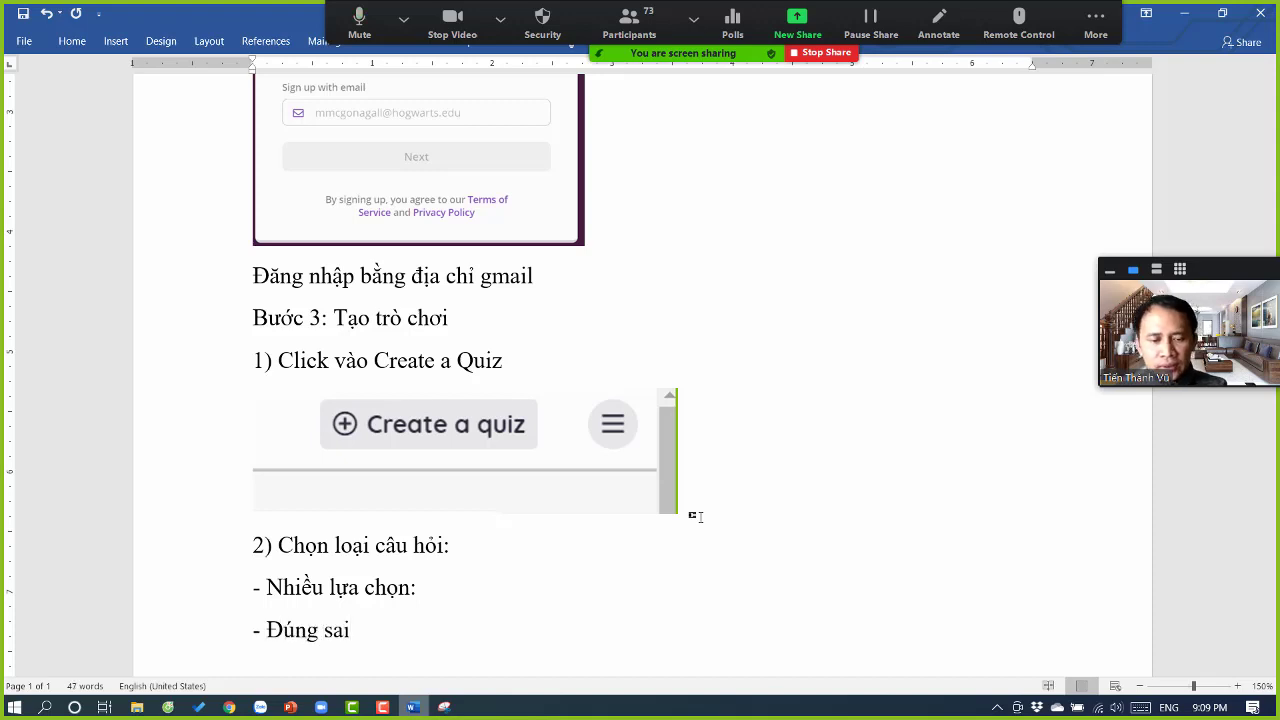
{"action": "key", "text": "Return"}
{"action": "type", "text": "- Đ"}
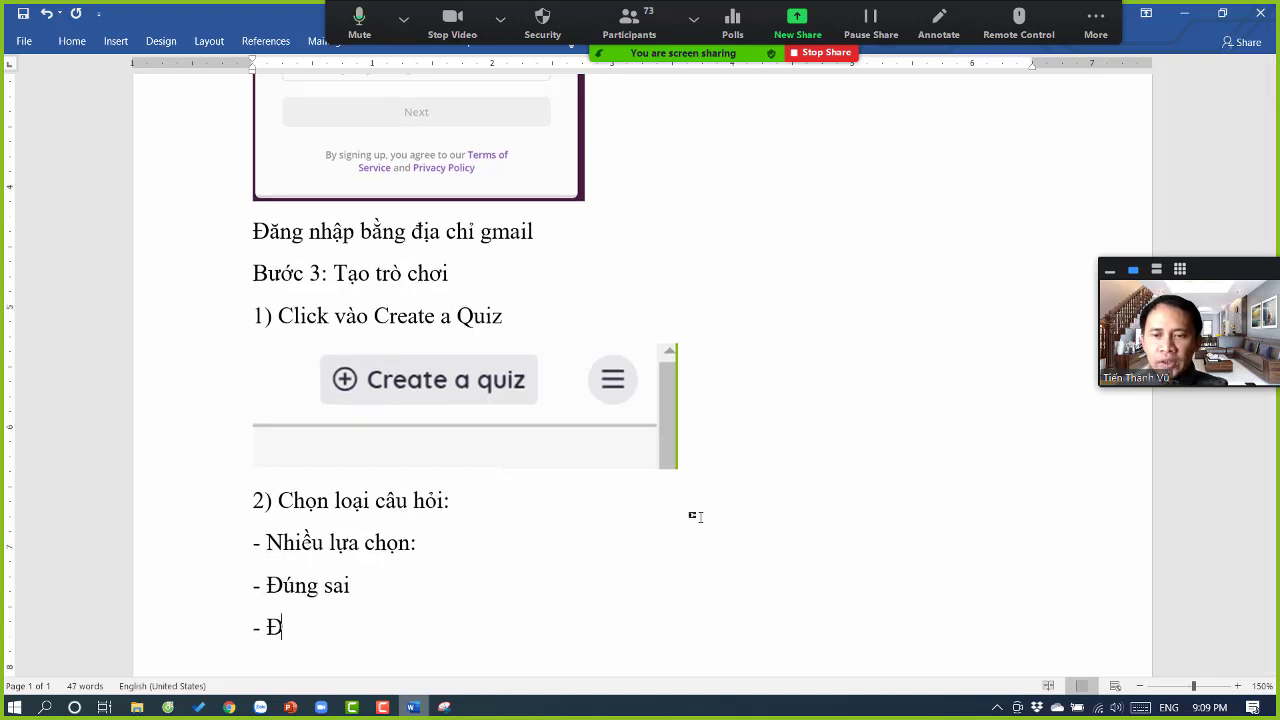
{"action": "type", "text": "iền khuyết."}
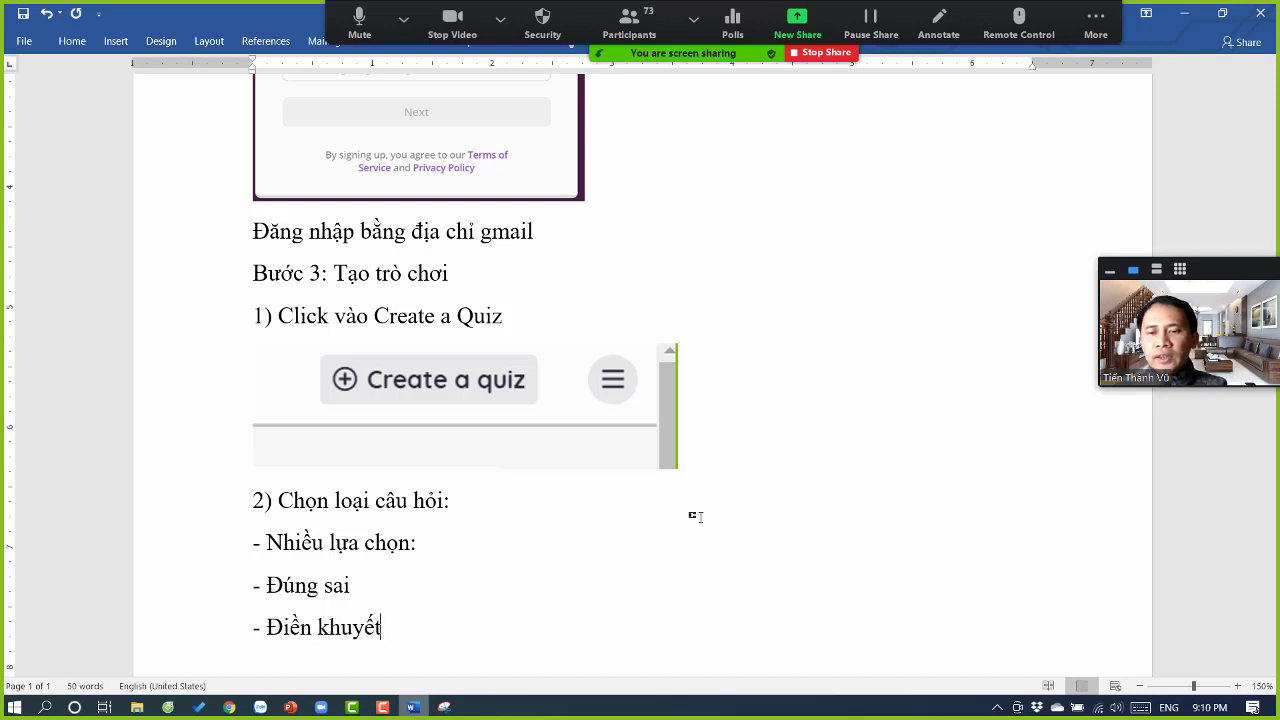
Step: Add the line "3) Tạo câu hỏi" after the question types and paste the question editor snip below it
{"action": "scroll", "coordinate": [700, 500], "scroll_direction": "down", "scroll_amount": 3}
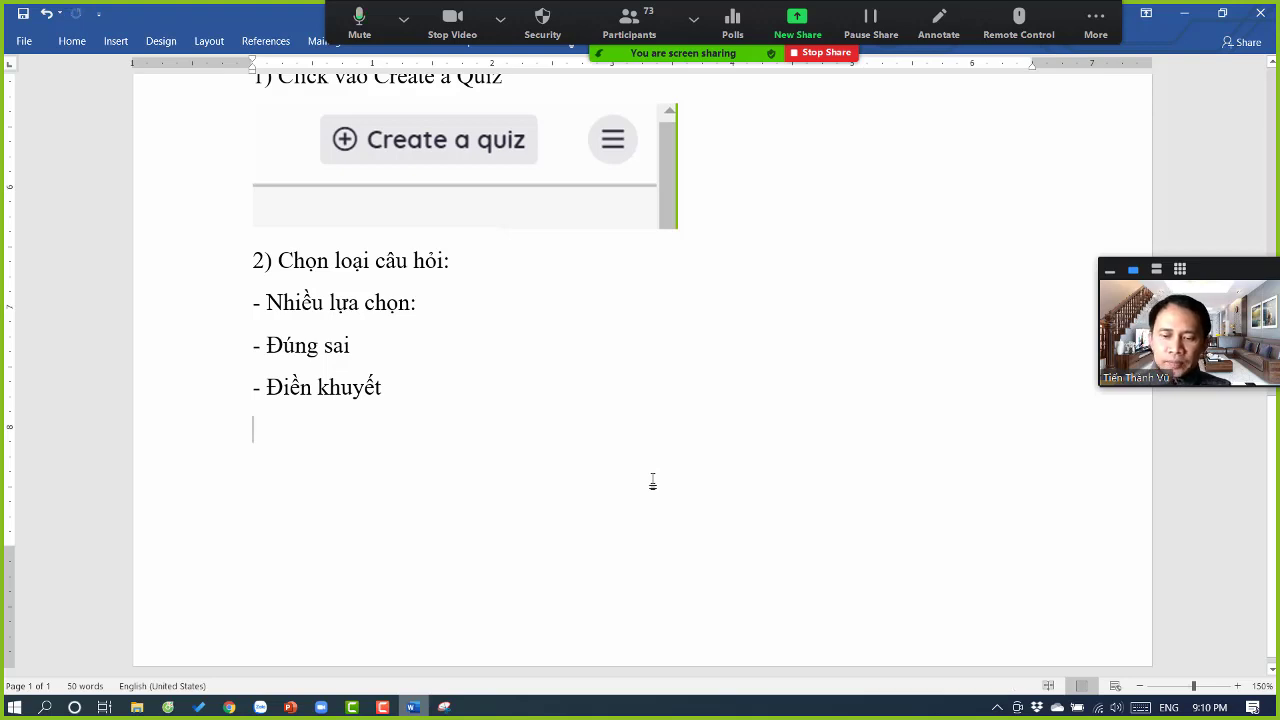
{"action": "type", "text": "3)"}
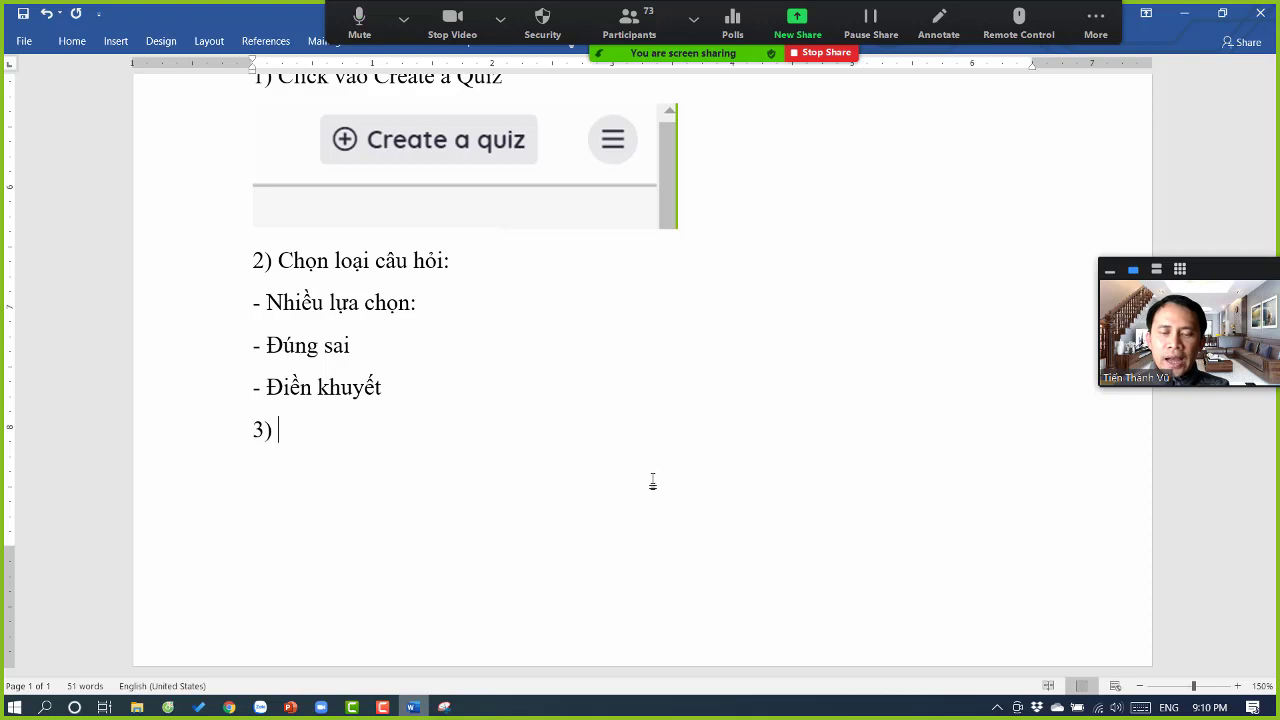
{"action": "type", "text": " Tạo câu ho"}
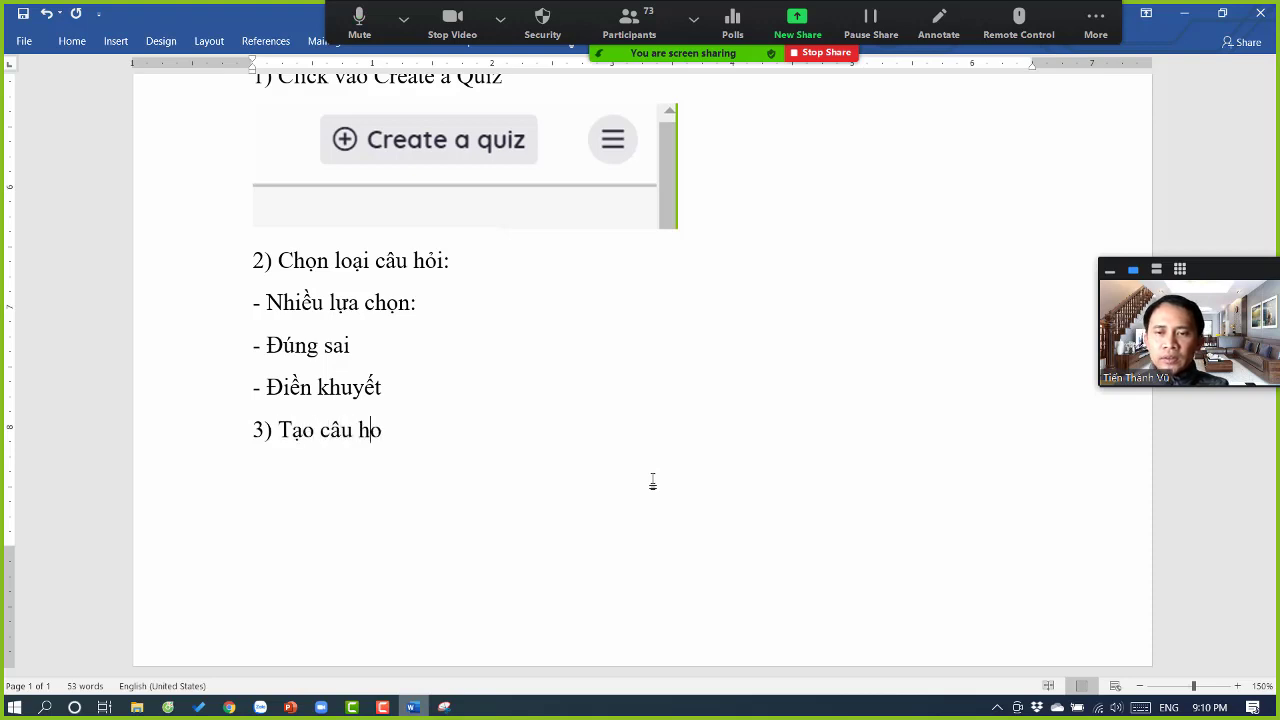
{"action": "key", "text": "ctrl+v"}
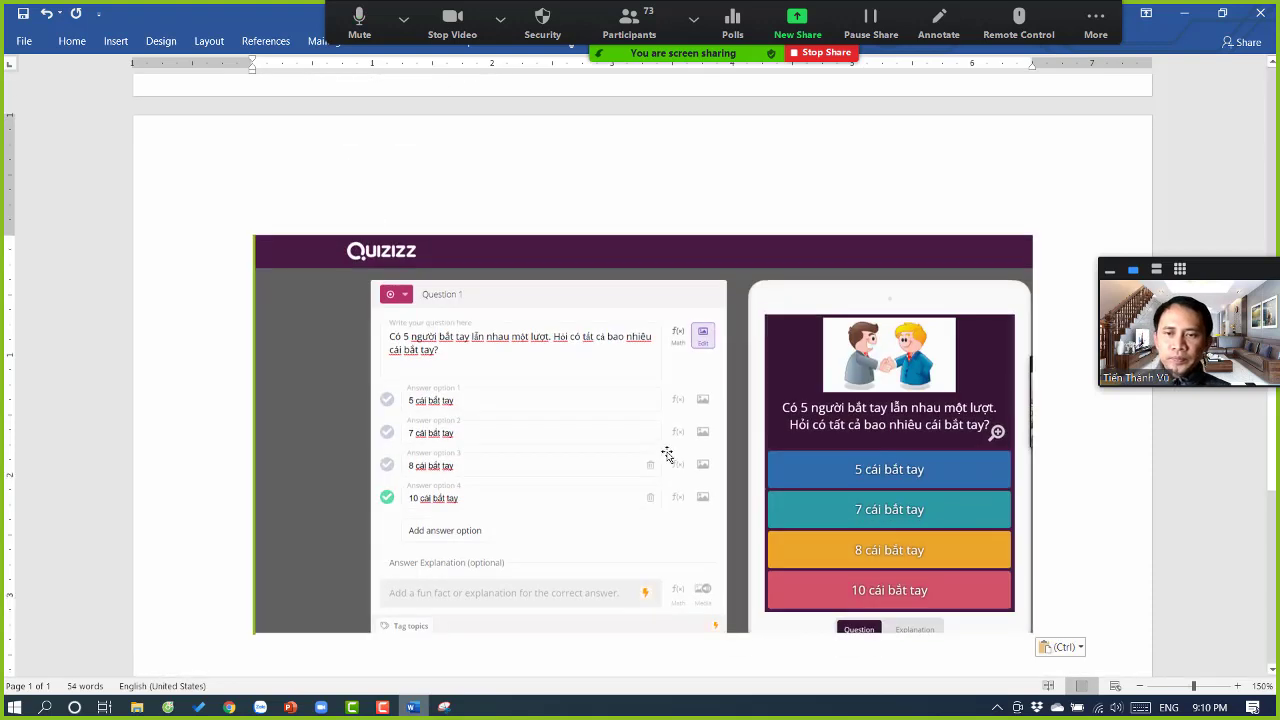
Step: Shrink the pasted question editor screenshot proportionally to about 3.4 inches wide
{"action": "left_click", "coordinate": [987, 316]}
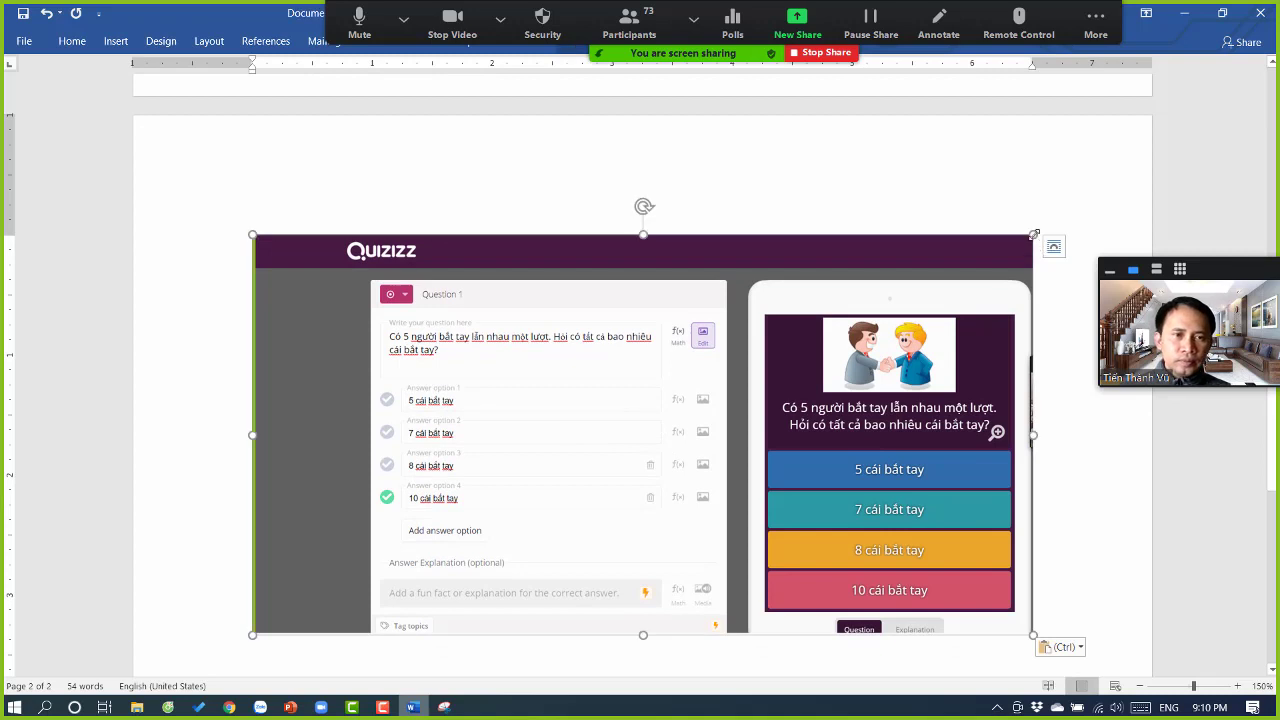
{"action": "left_click_drag", "start_coordinate": [1032, 633], "coordinate": [664, 445]}
{"action": "scroll", "coordinate": [714, 392], "scroll_direction": "up", "scroll_amount": 5}
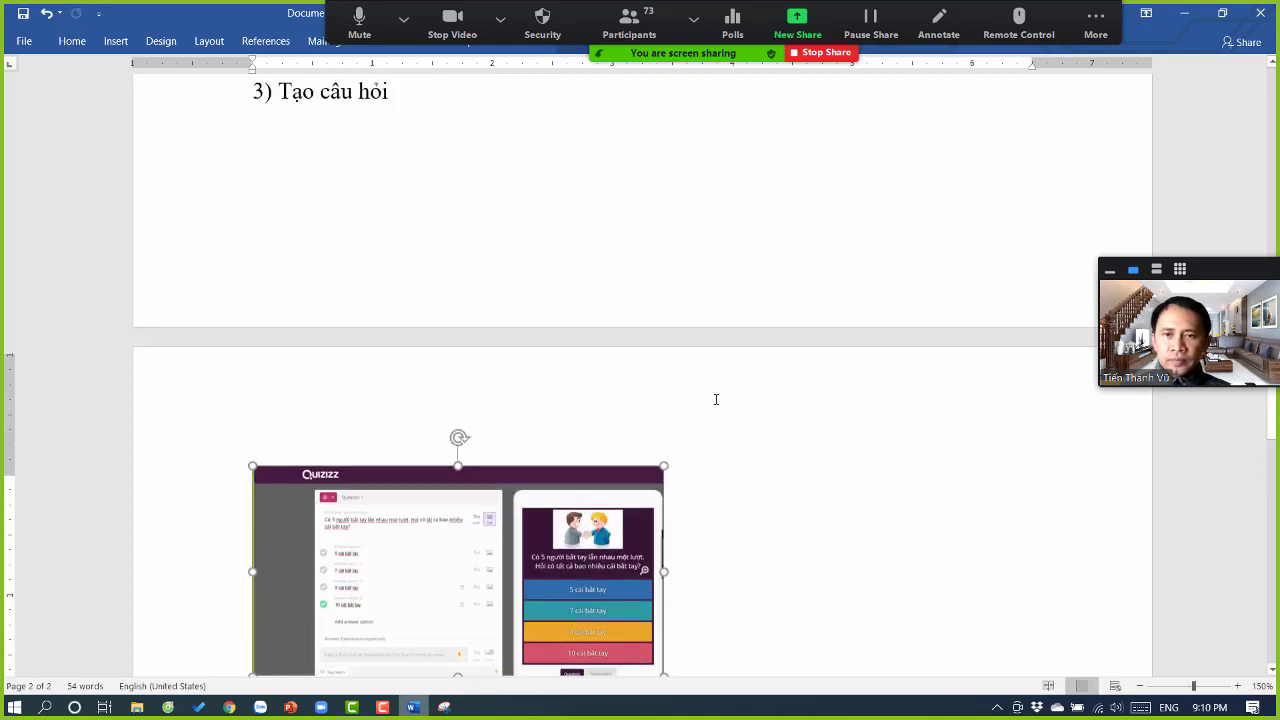
{"action": "scroll", "coordinate": [422, 357], "scroll_direction": "down", "scroll_amount": 3}
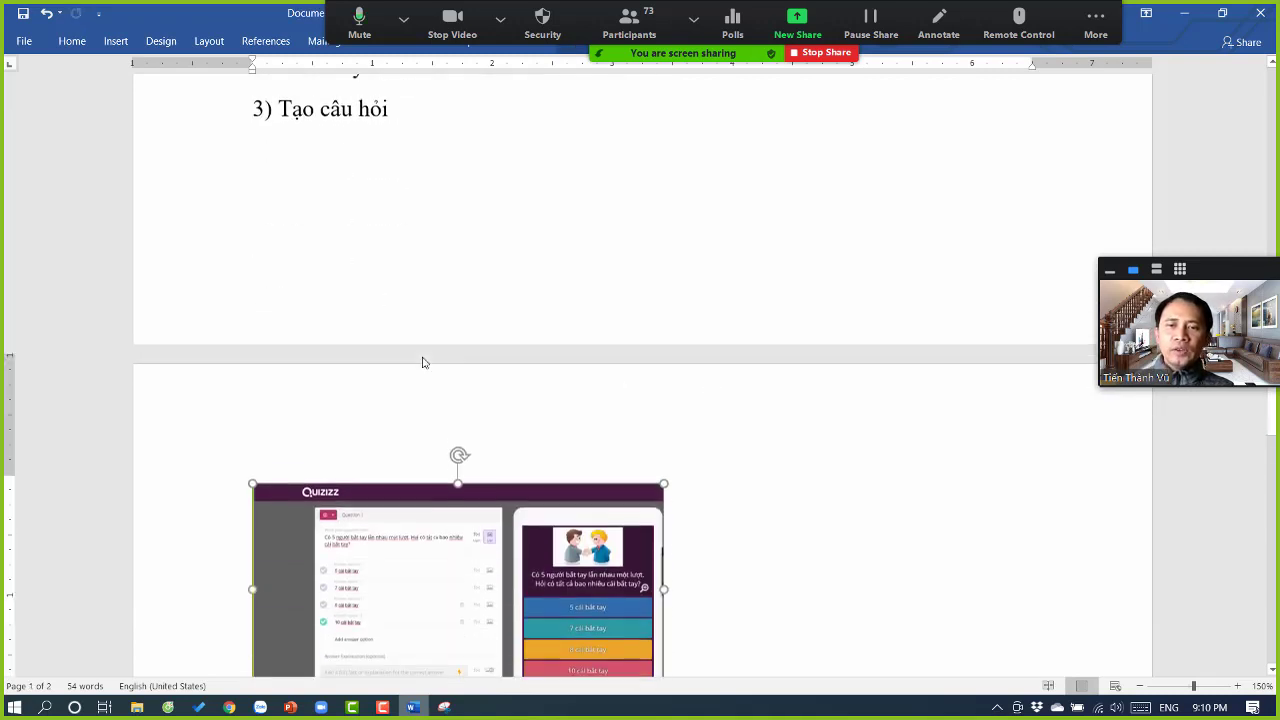
Step: Add the line "Chèn hình ảnh, chọn đáp án đúng (hộp tick bên trái câu trả lời)" under "3) Tạo câu hỏi"
{"action": "left_click", "coordinate": [415, 112]}
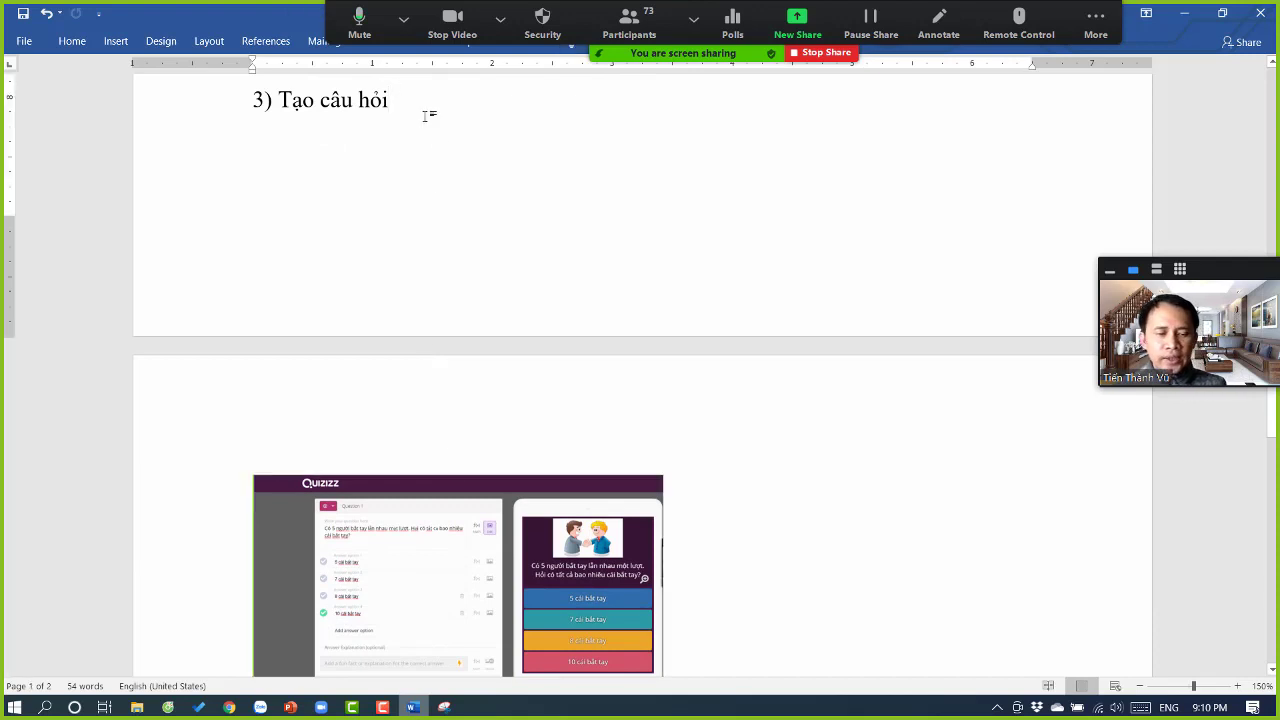
{"action": "key", "text": "Return"}
{"action": "type", "text": "Chèn hình"}
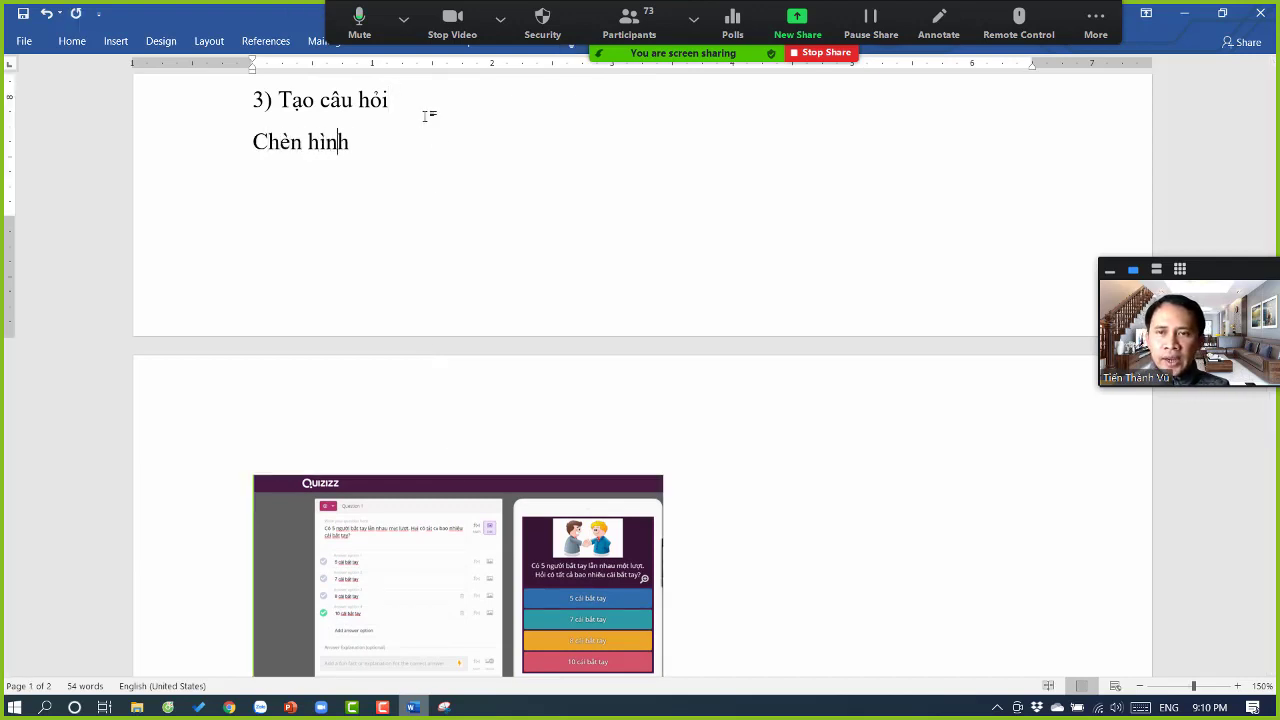
{"action": "type", "text": " ảnh, chọ"}
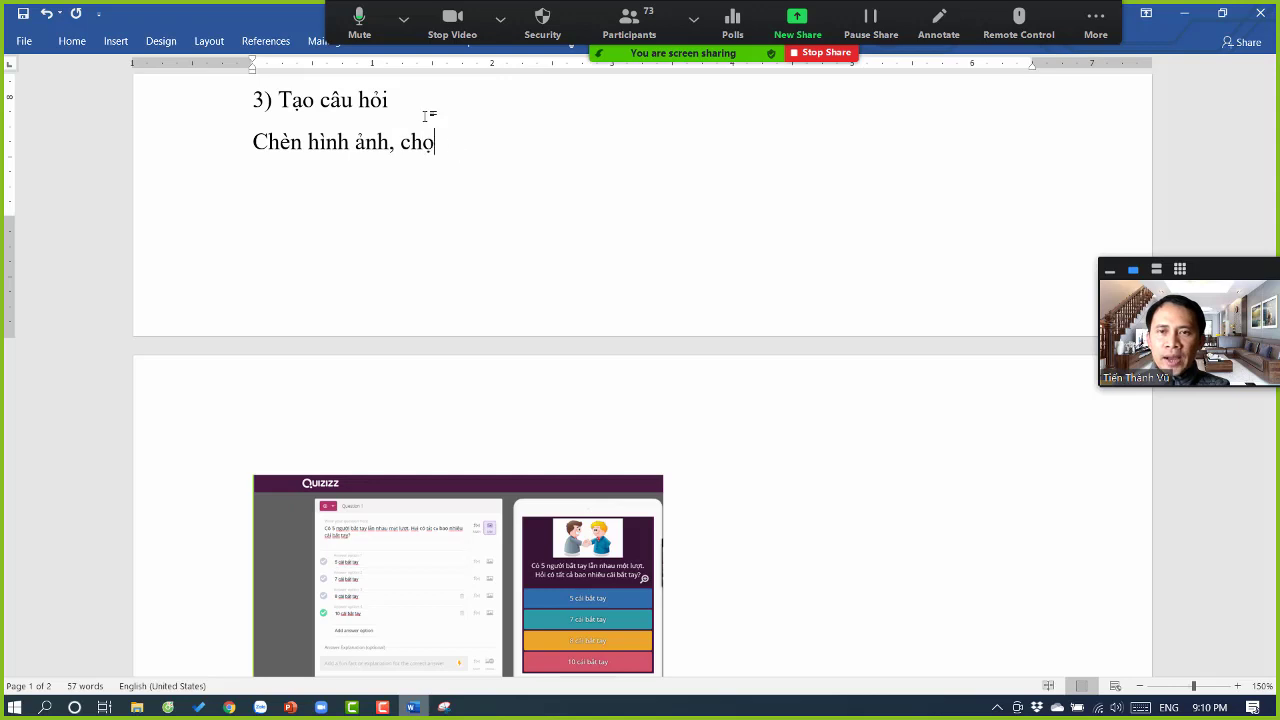
{"action": "type", "text": "n đáp an đúng ("}
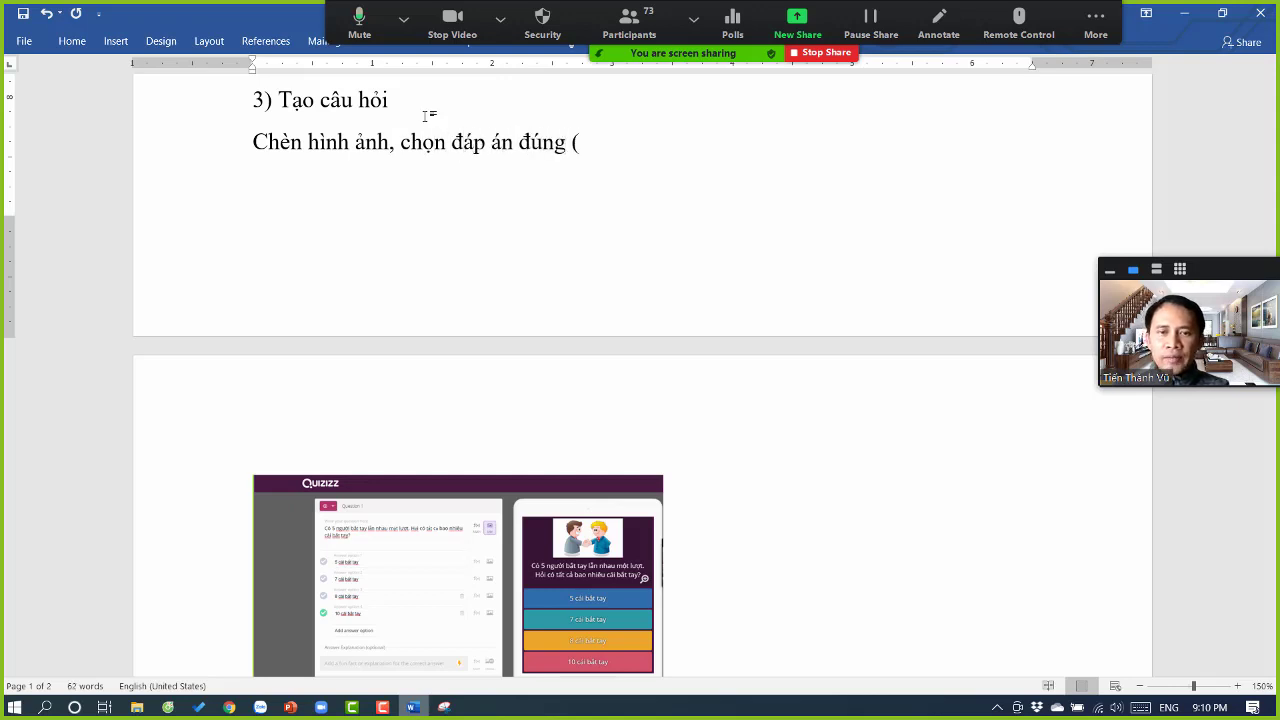
{"action": "type", "text": "hop"}
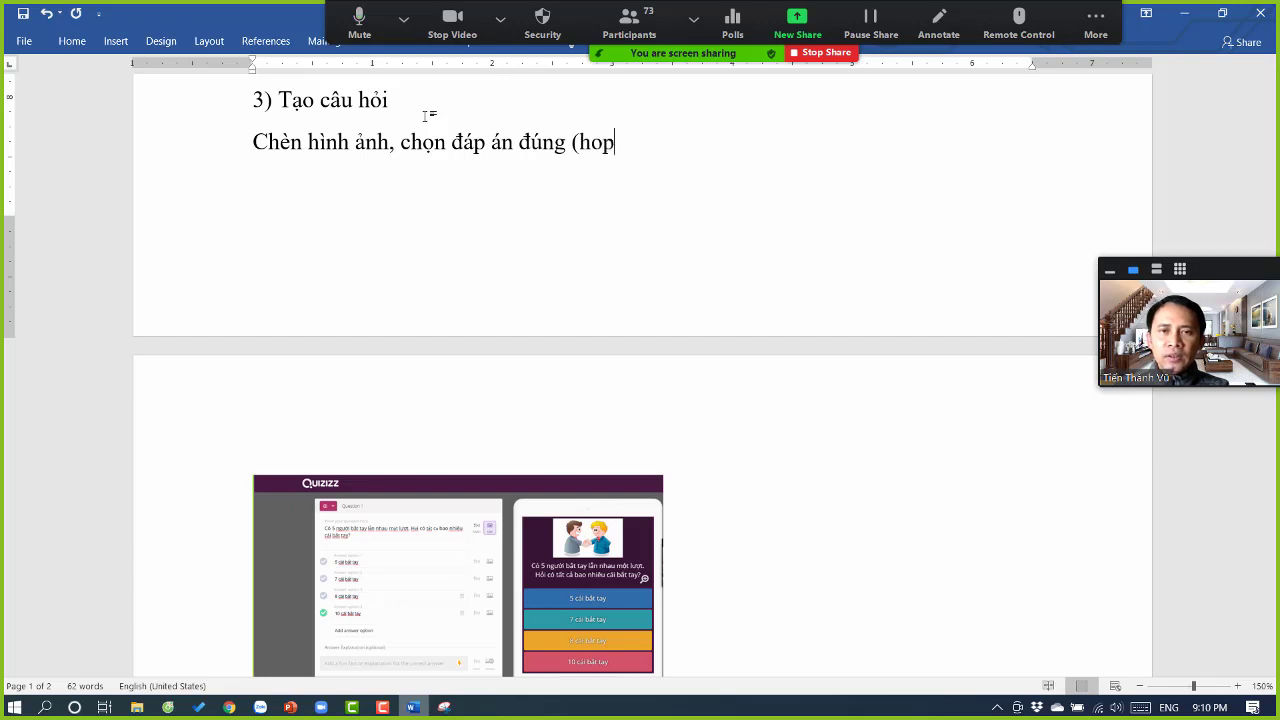
{"action": "key", "text": "BackSpace"}
{"action": "key", "text": "BackSpace"}
{"action": "type", "text": "ộp tick "}
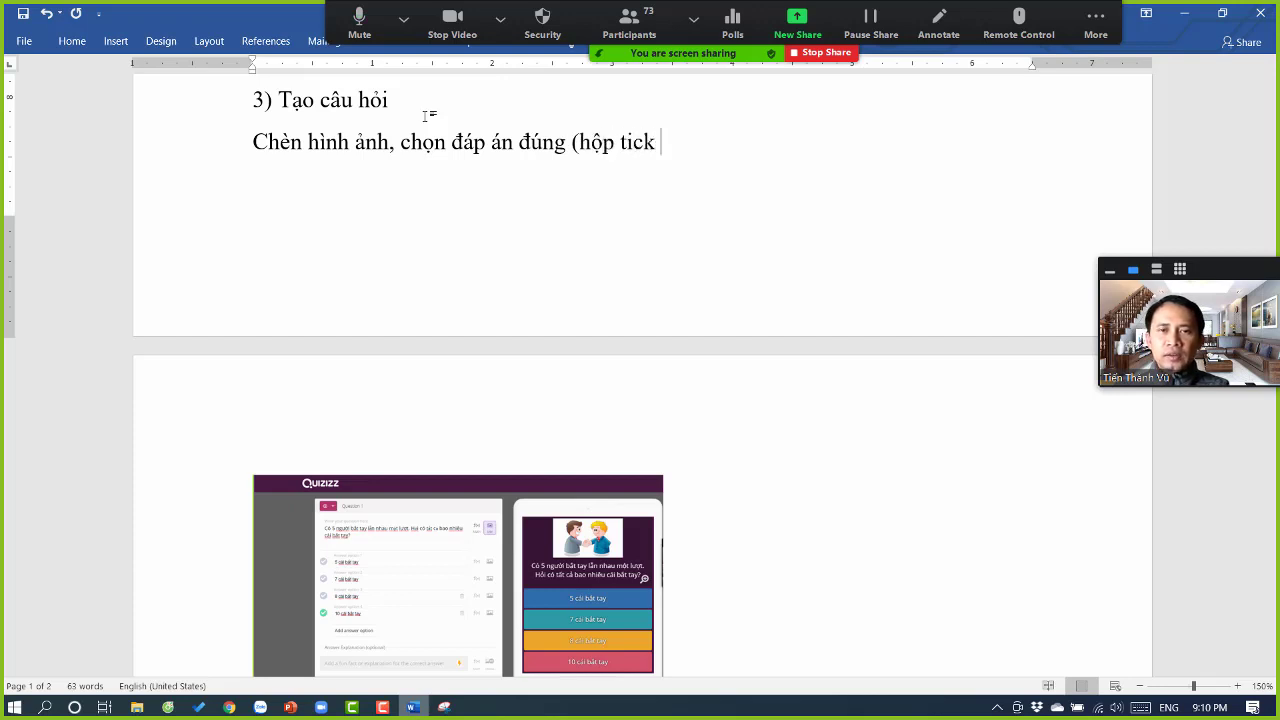
{"action": "type", "text": "bên trai"}
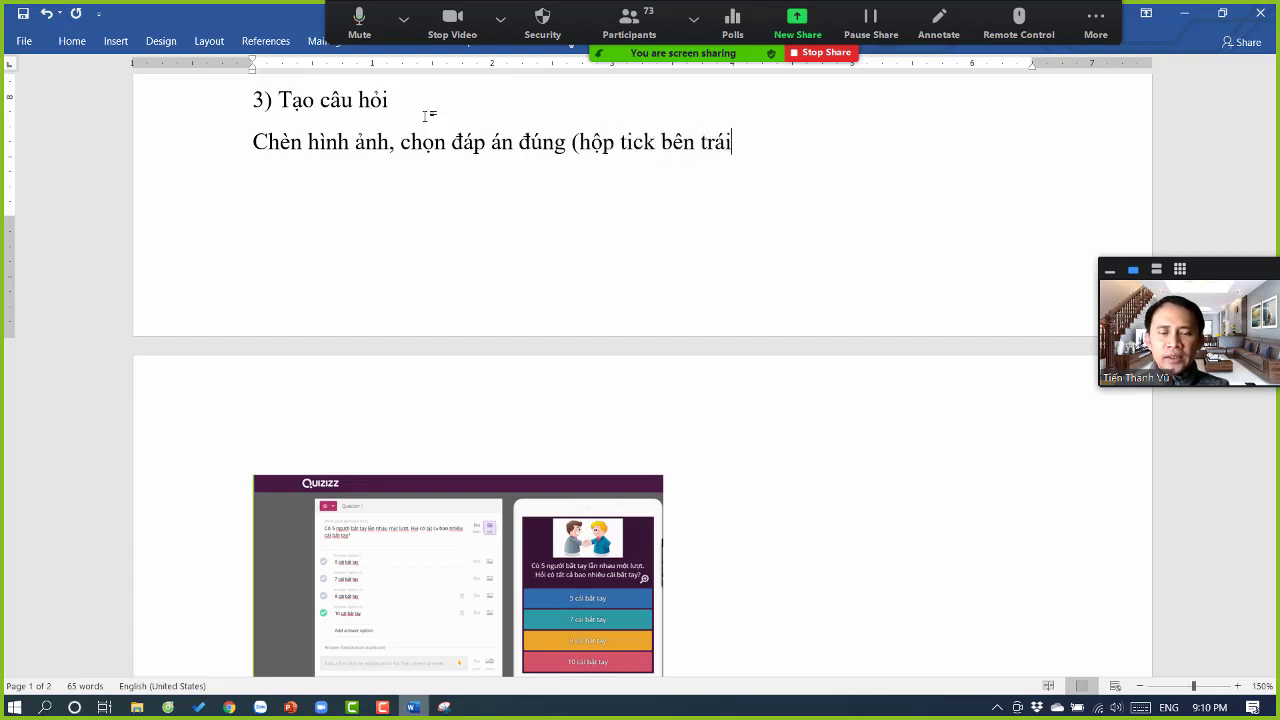
{"action": "type", "text": " câu trả lời"}
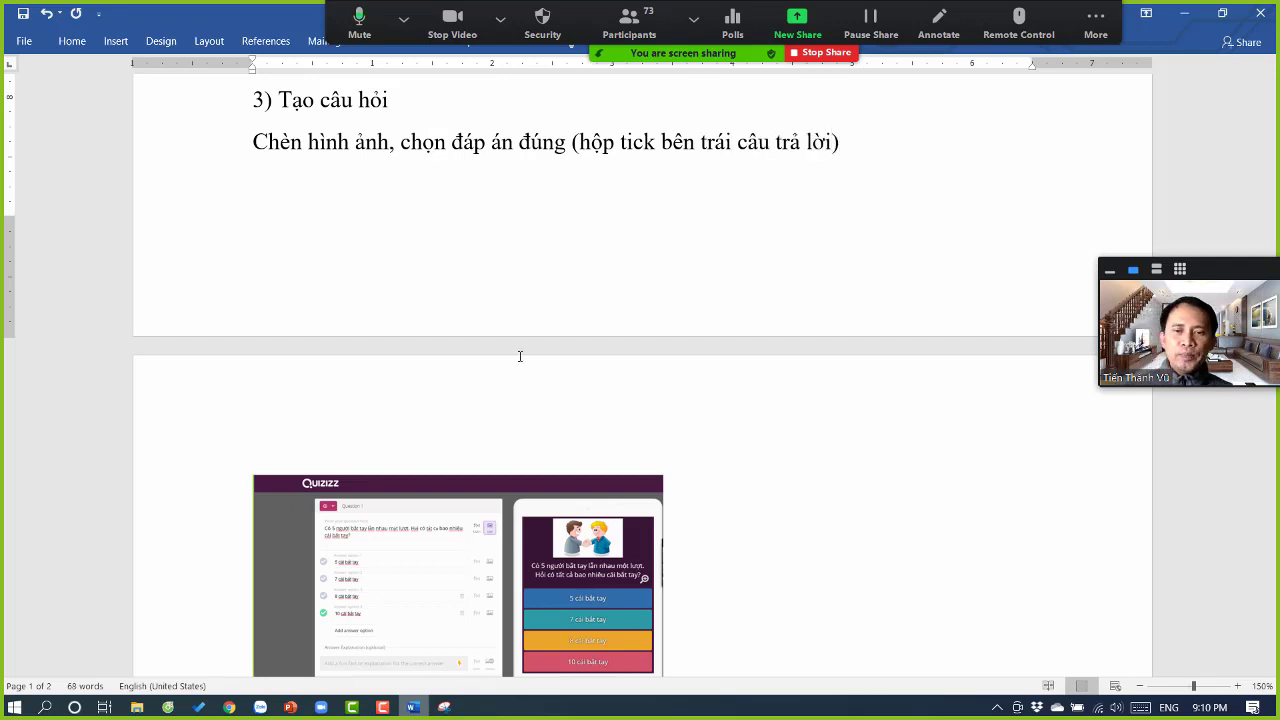
Step: Add the line "4) Save" at the end of the document, below the question editor screenshot
{"action": "scroll", "coordinate": [632, 200], "scroll_direction": "down", "scroll_amount": 3}
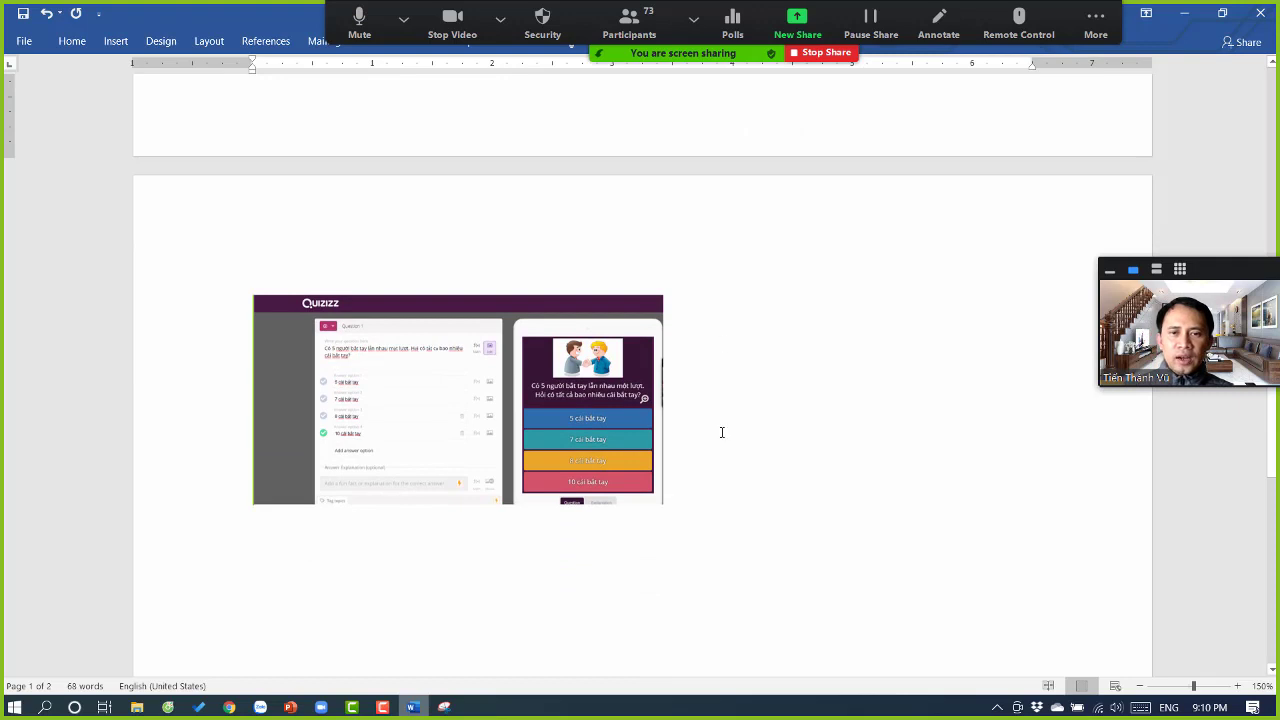
{"action": "scroll", "coordinate": [722, 432], "scroll_direction": "up", "scroll_amount": 4}
{"action": "key", "text": "ctrl+End"}
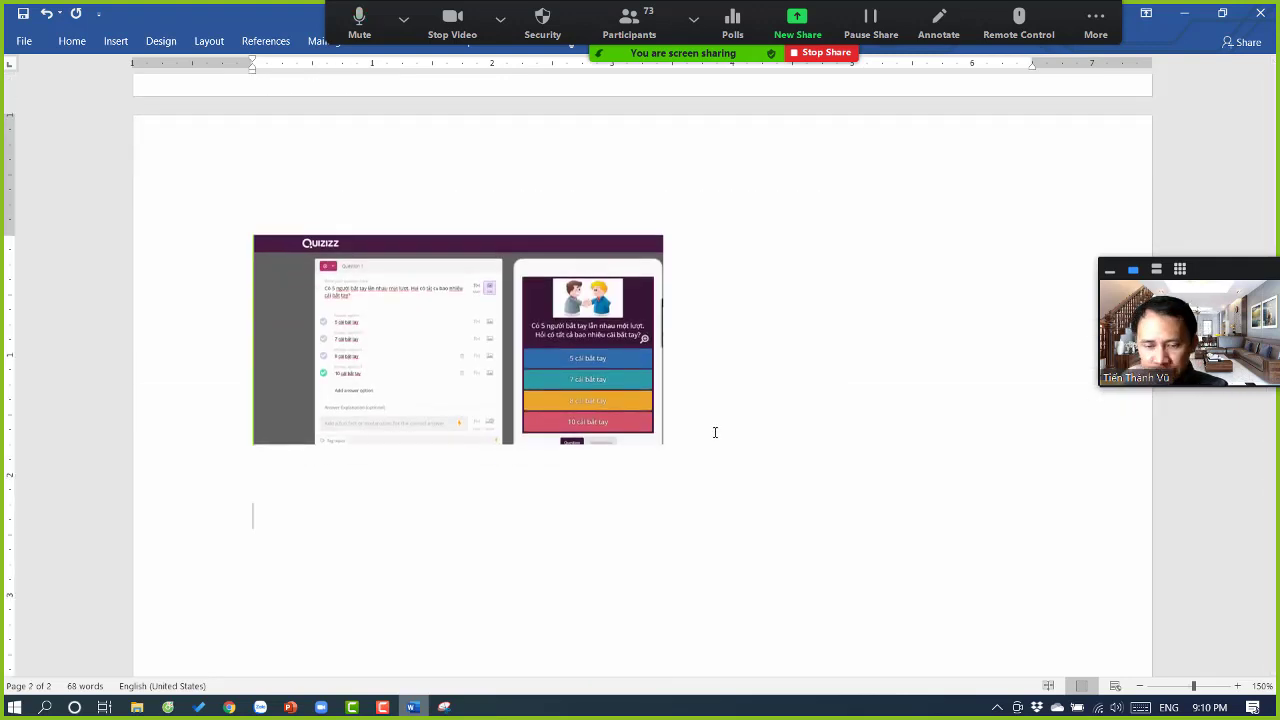
{"action": "type", "text": "4) Save"}
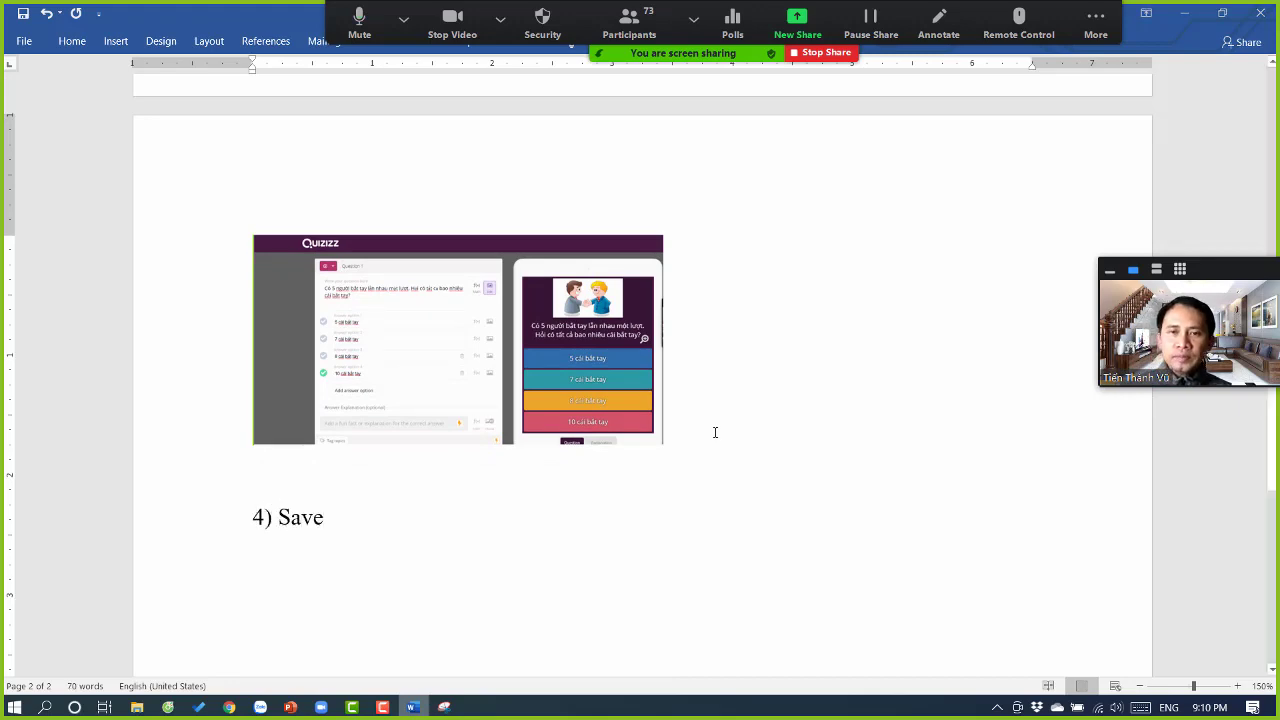
Step: Switch to the Quizizz question editor in Chrome and choose 30 Seconds as the question's time limit
{"action": "key", "text": "alt+Tab"}
{"action": "key", "text": "Tab"}
{"action": "key", "text": "Tab"}
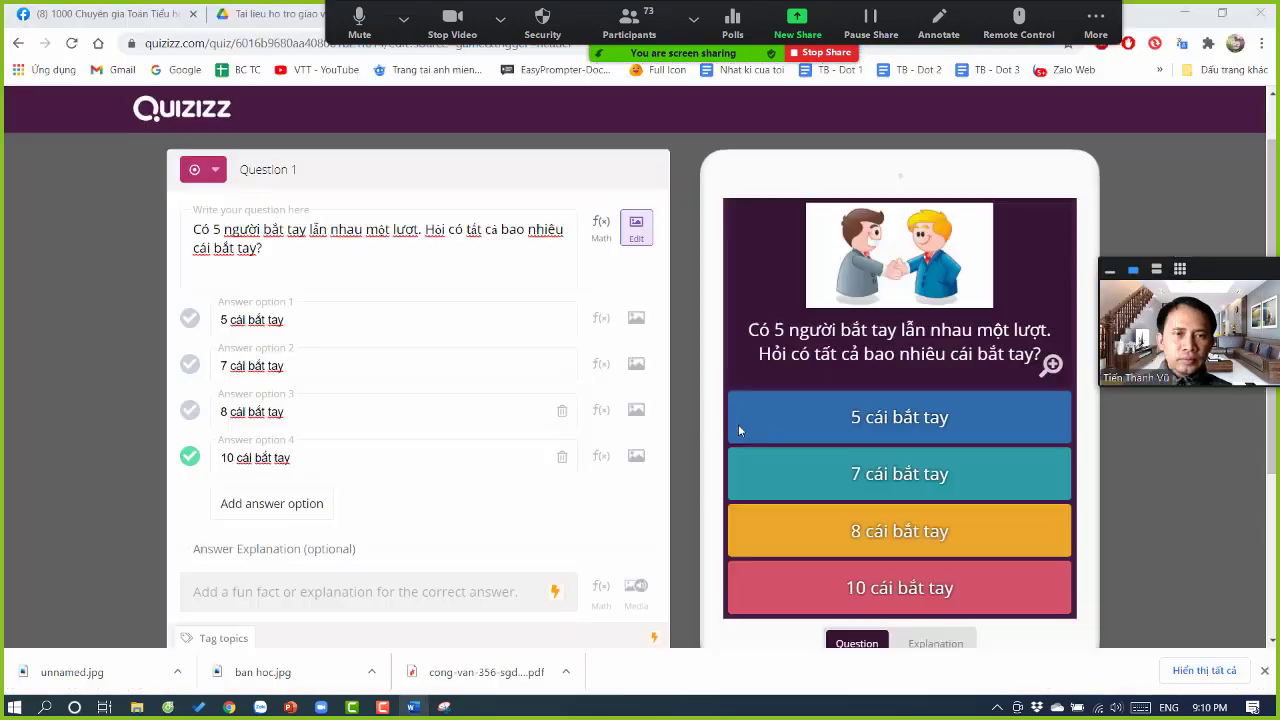
{"action": "scroll", "coordinate": [531, 534], "scroll_direction": "down", "scroll_amount": 3}
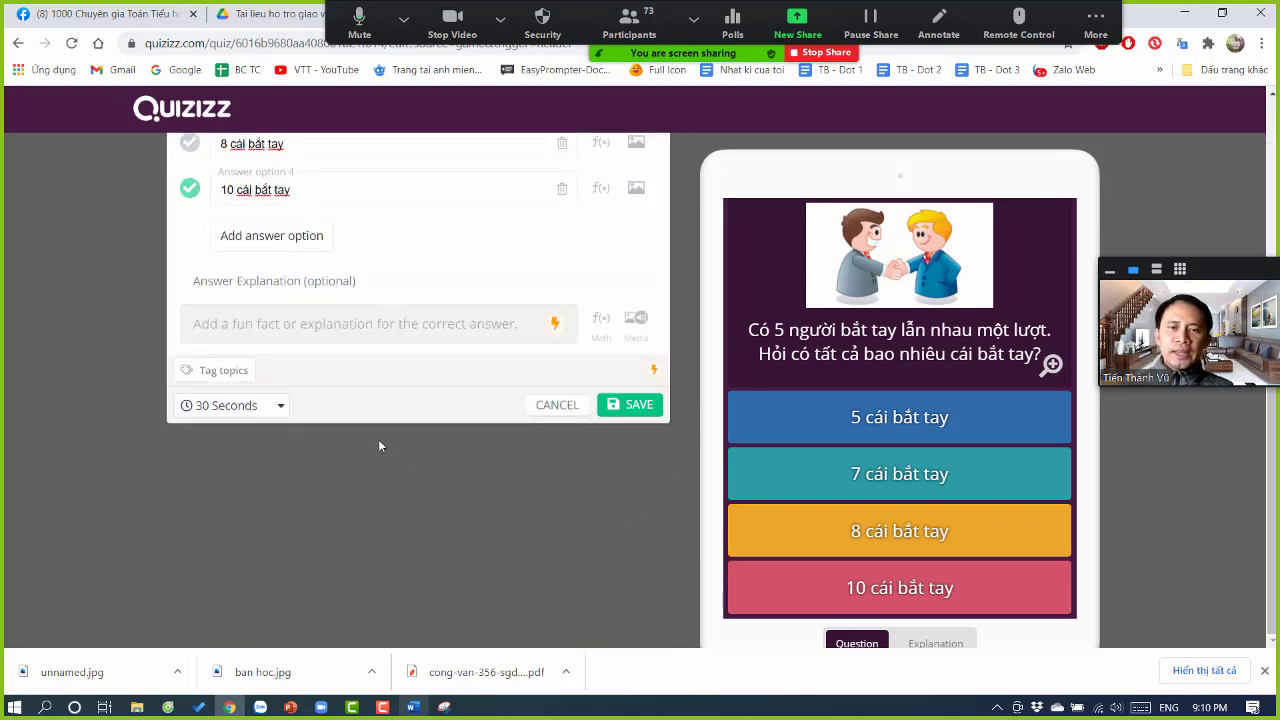
{"action": "left_click", "coordinate": [280, 410]}
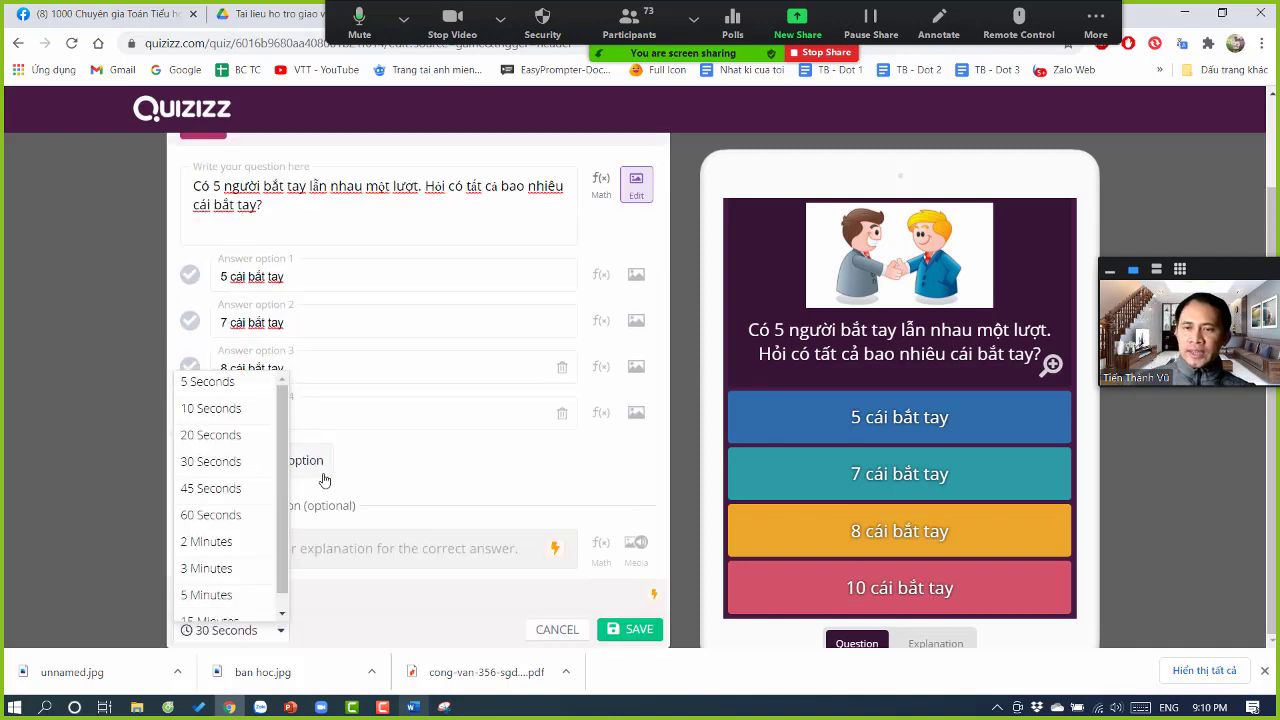
{"action": "left_click", "coordinate": [241, 470]}
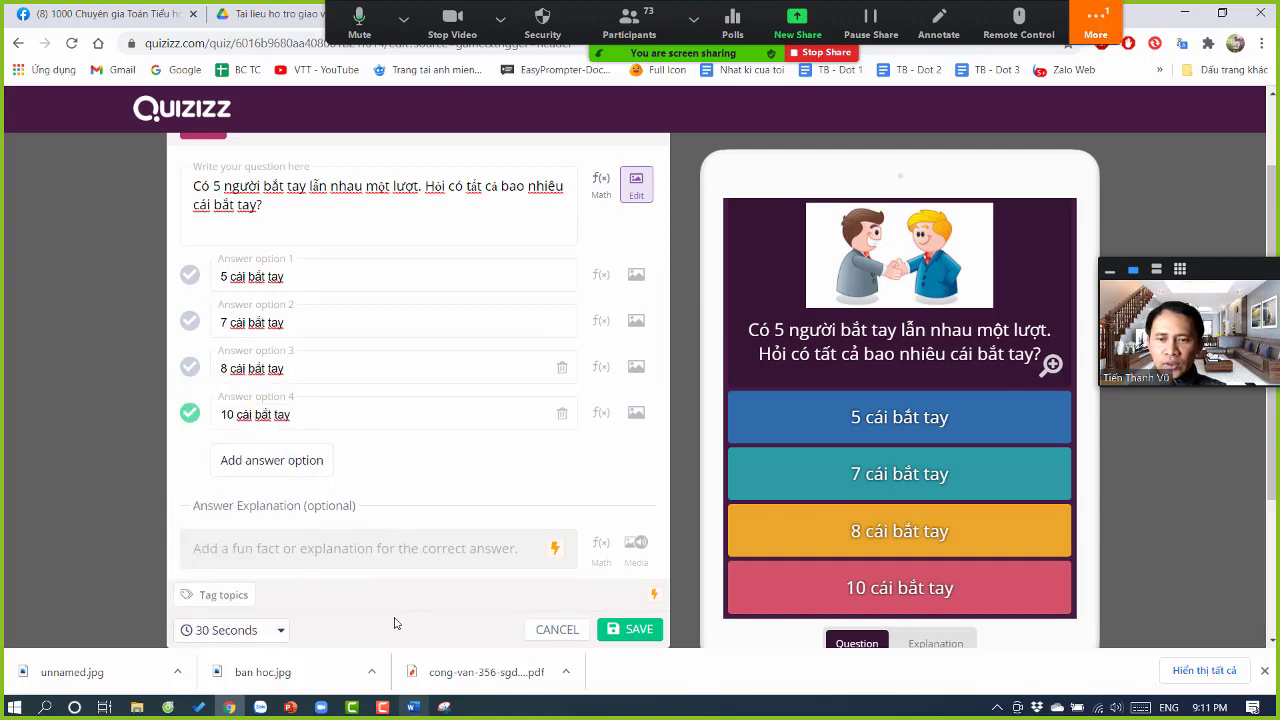
{"action": "left_click", "coordinate": [397, 632]}
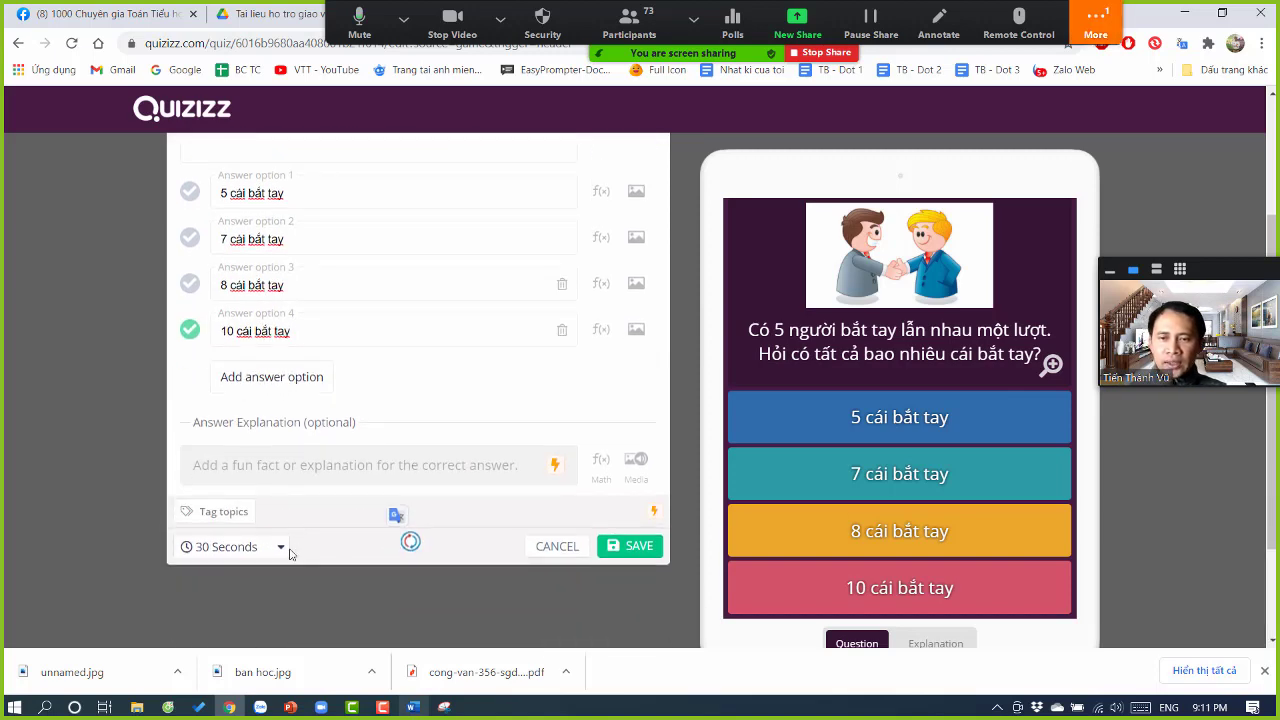
Step: Capture a new rectangular snip of the Quizizz question editor from the answer options down to the time limit and Save button
{"action": "left_click", "coordinate": [444, 707]}
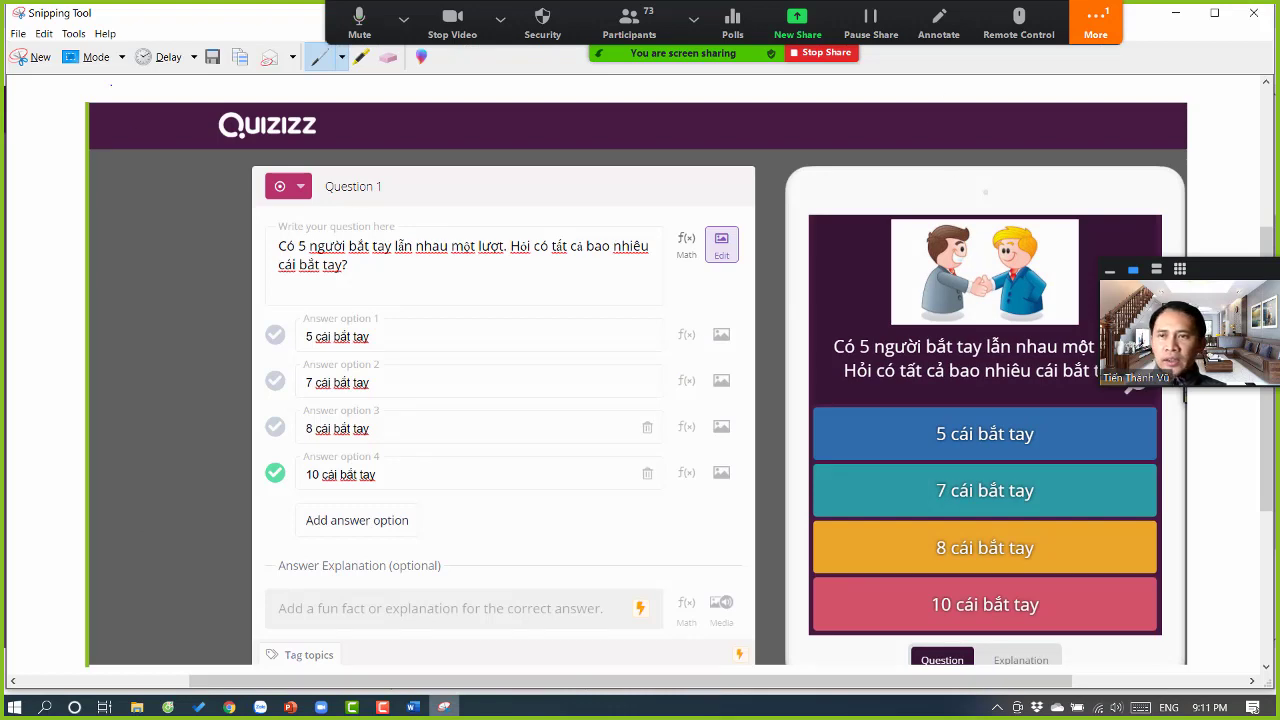
{"action": "left_click", "coordinate": [33, 57]}
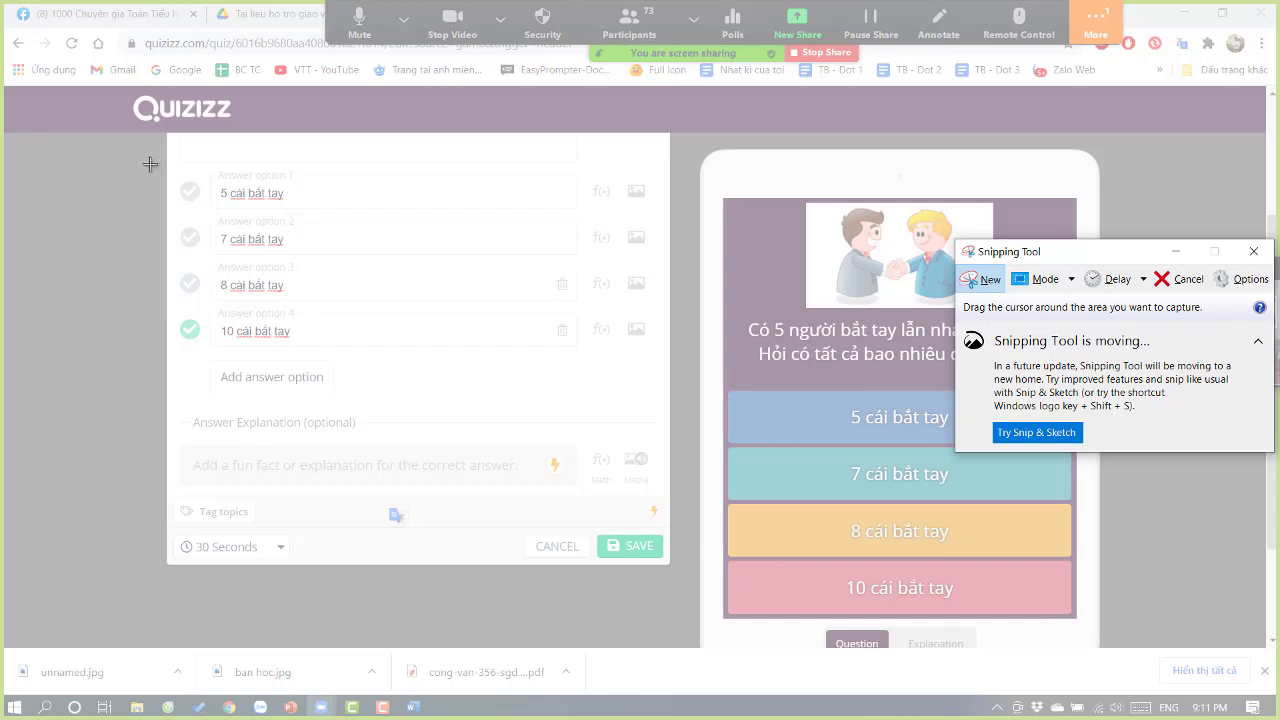
{"action": "left_click_drag", "start_coordinate": [166, 148], "coordinate": [697, 614]}
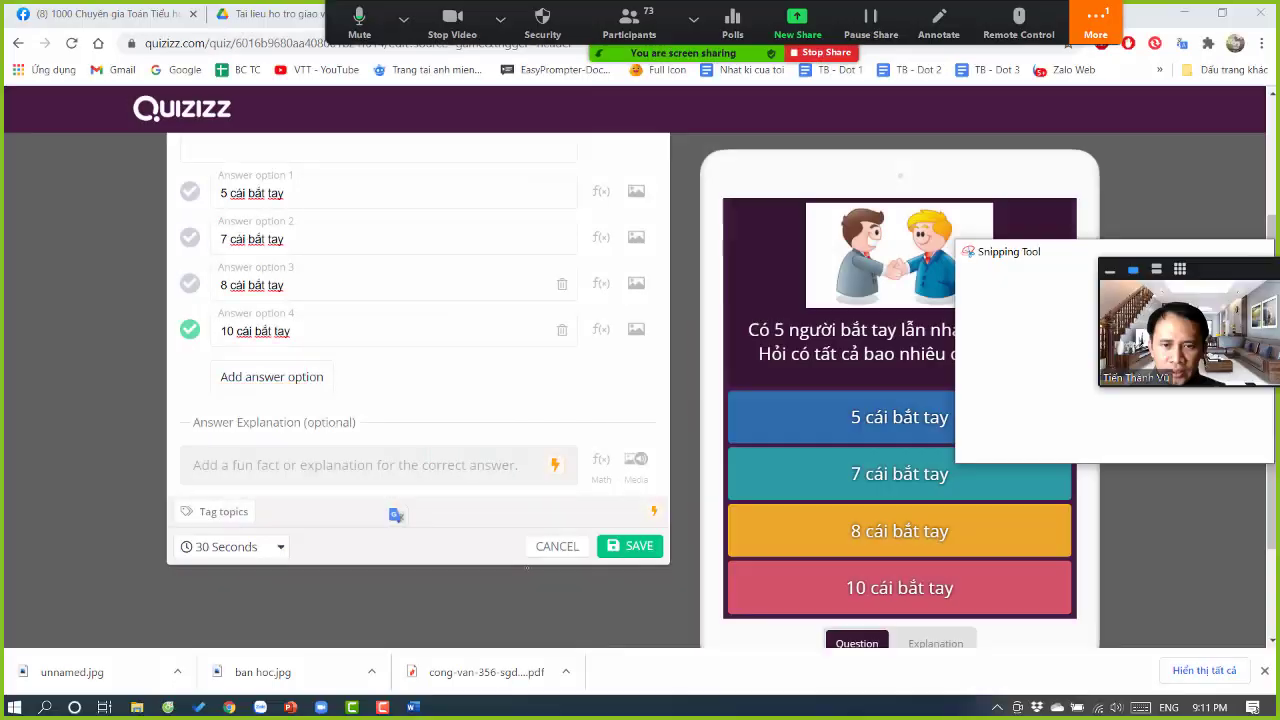
Step: Circle the correct answer tick, the 30 Seconds limit and the Save button on the snip, numbering them 1, 2 and 3
{"action": "mouse_move", "coordinate": [311, 515]}
{"action": "left_mouse_down"}
{"action": "mouse_move", "coordinate": [200, 506]}
{"action": "mouse_move", "coordinate": [268, 597]}
{"action": "mouse_move", "coordinate": [298, 514]}
{"action": "left_mouse_up"}
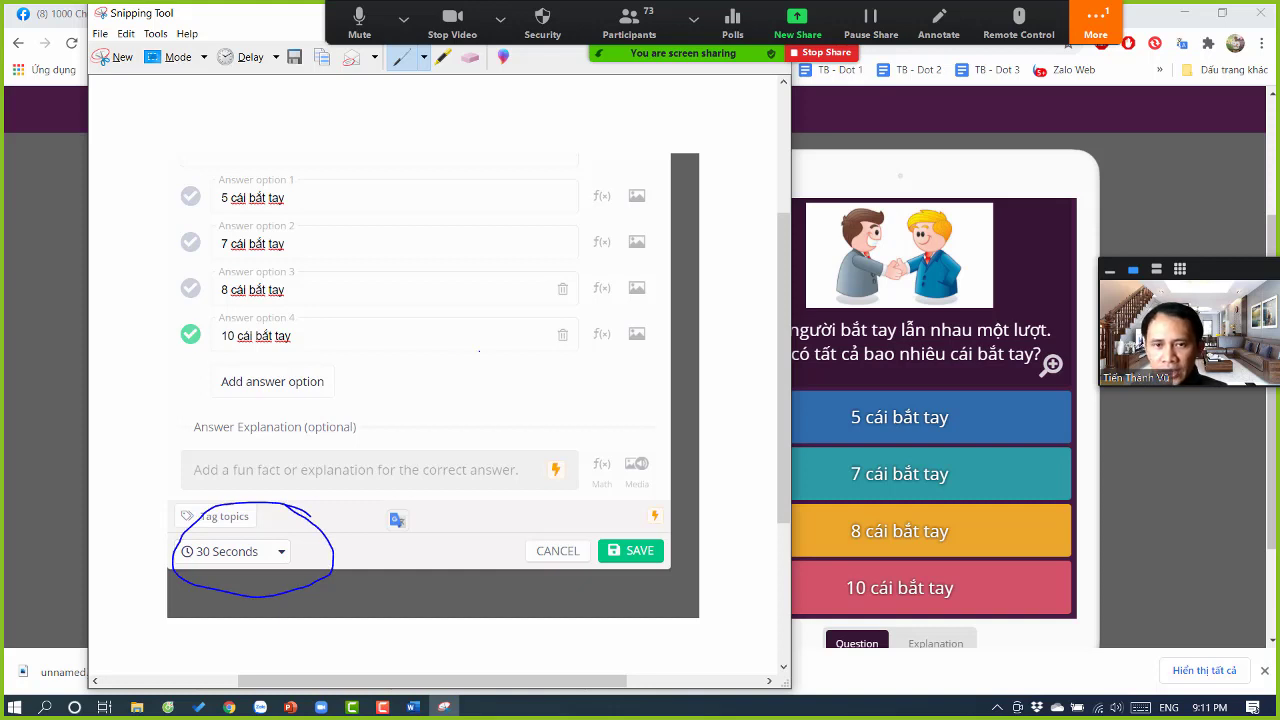
{"action": "mouse_move", "coordinate": [216, 303]}
{"action": "left_mouse_down"}
{"action": "mouse_move", "coordinate": [160, 362]}
{"action": "mouse_move", "coordinate": [300, 318]}
{"action": "mouse_move", "coordinate": [198, 300]}
{"action": "left_mouse_up"}
{"action": "mouse_move", "coordinate": [686, 516]}
{"action": "left_mouse_down"}
{"action": "mouse_move", "coordinate": [492, 546]}
{"action": "mouse_move", "coordinate": [686, 540]}
{"action": "mouse_move", "coordinate": [662, 514]}
{"action": "left_mouse_up"}
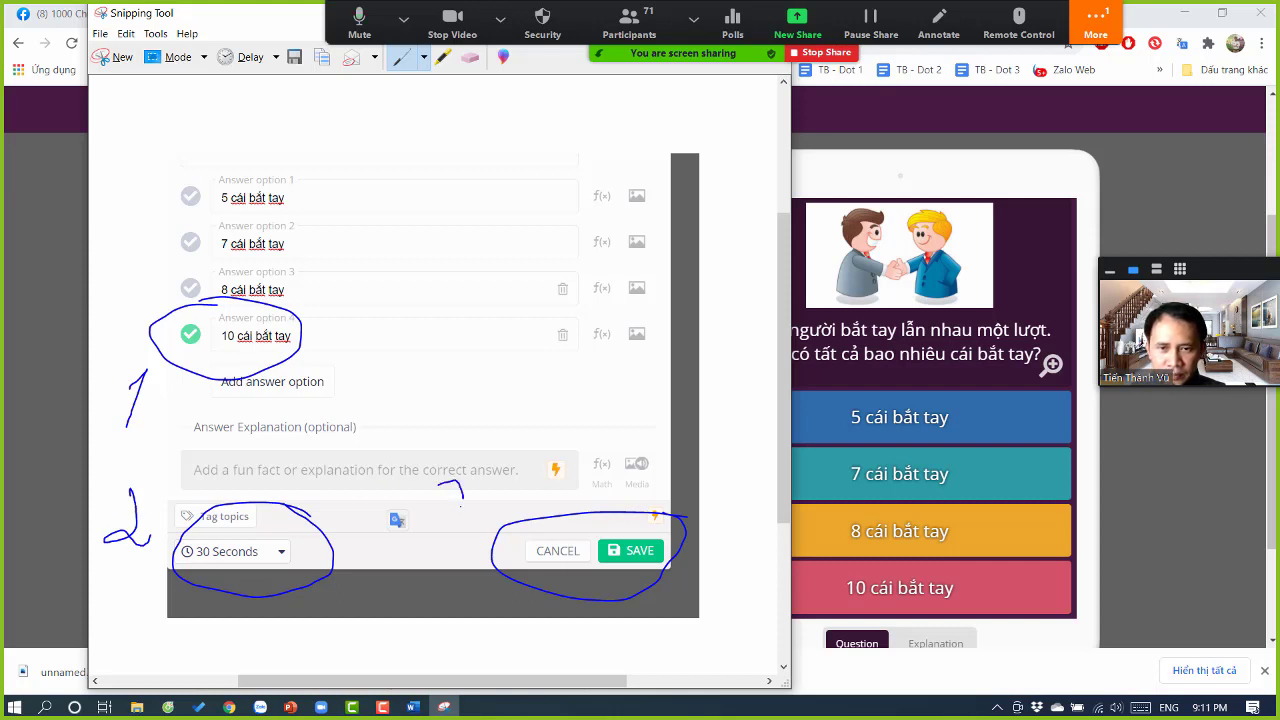
{"action": "left_click_drag", "start_coordinate": [461, 505], "coordinate": [482, 538]}
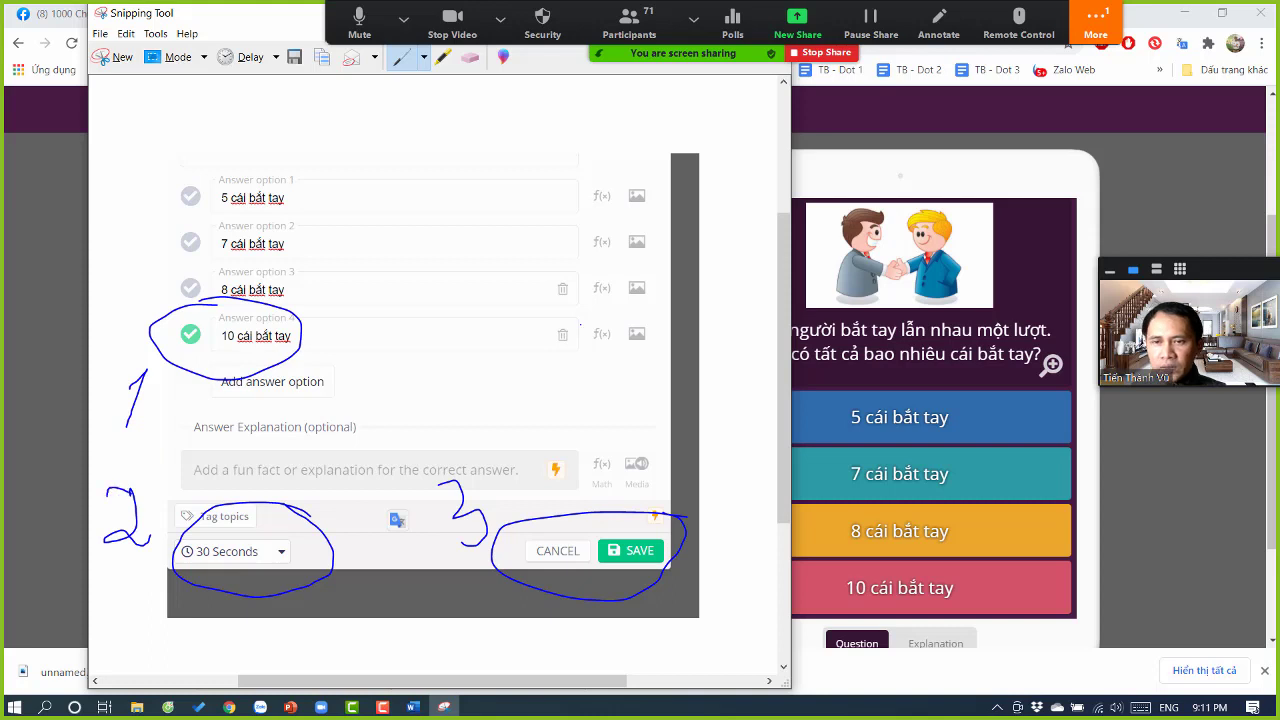
Step: Paste the annotated snip under "4) Save" in Word, shrink it proportionally to about 3.9 inches wide, and start a new line below
{"action": "left_click", "coordinate": [413, 706]}
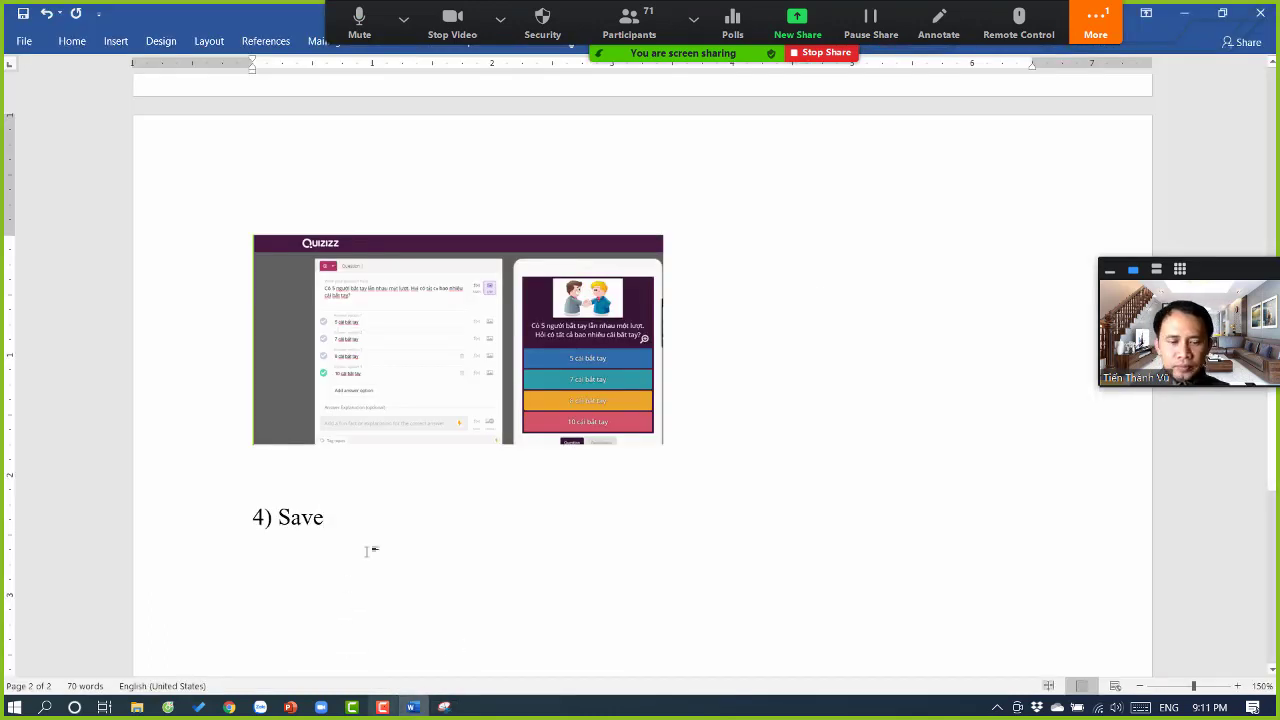
{"action": "key", "text": "ctrl+v"}
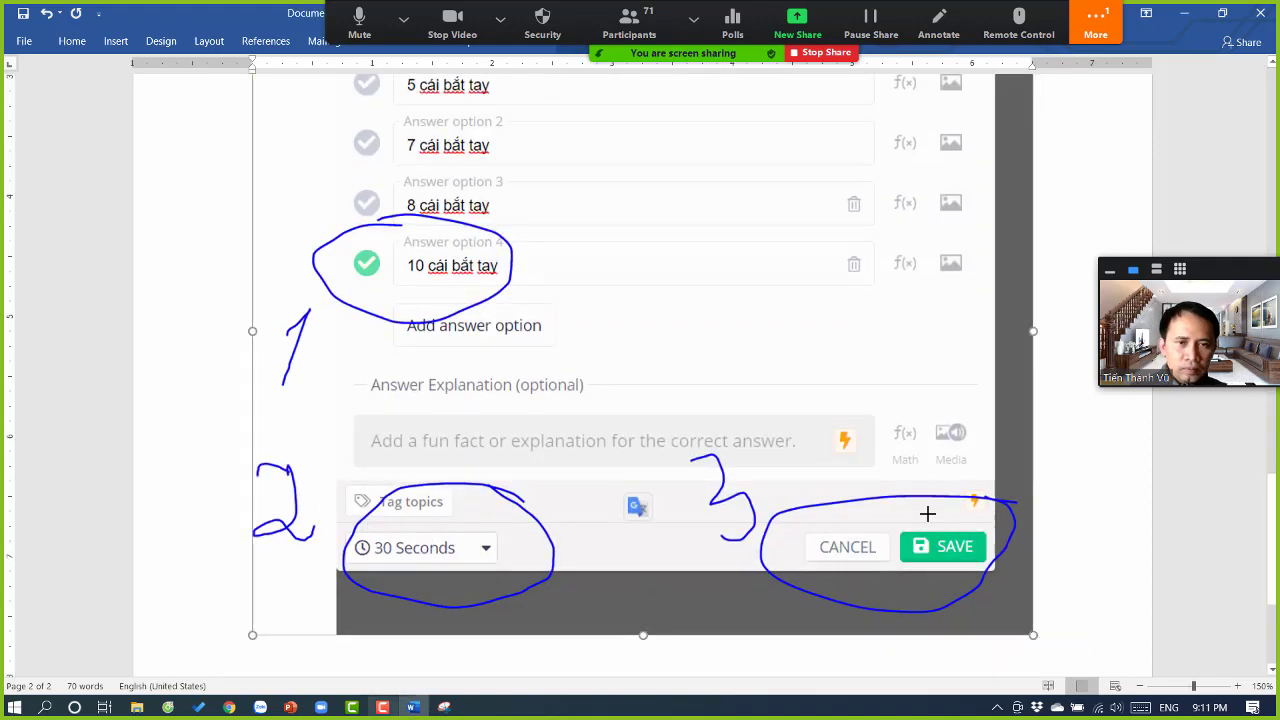
{"action": "left_click_drag", "start_coordinate": [1033, 634], "coordinate": [743, 397]}
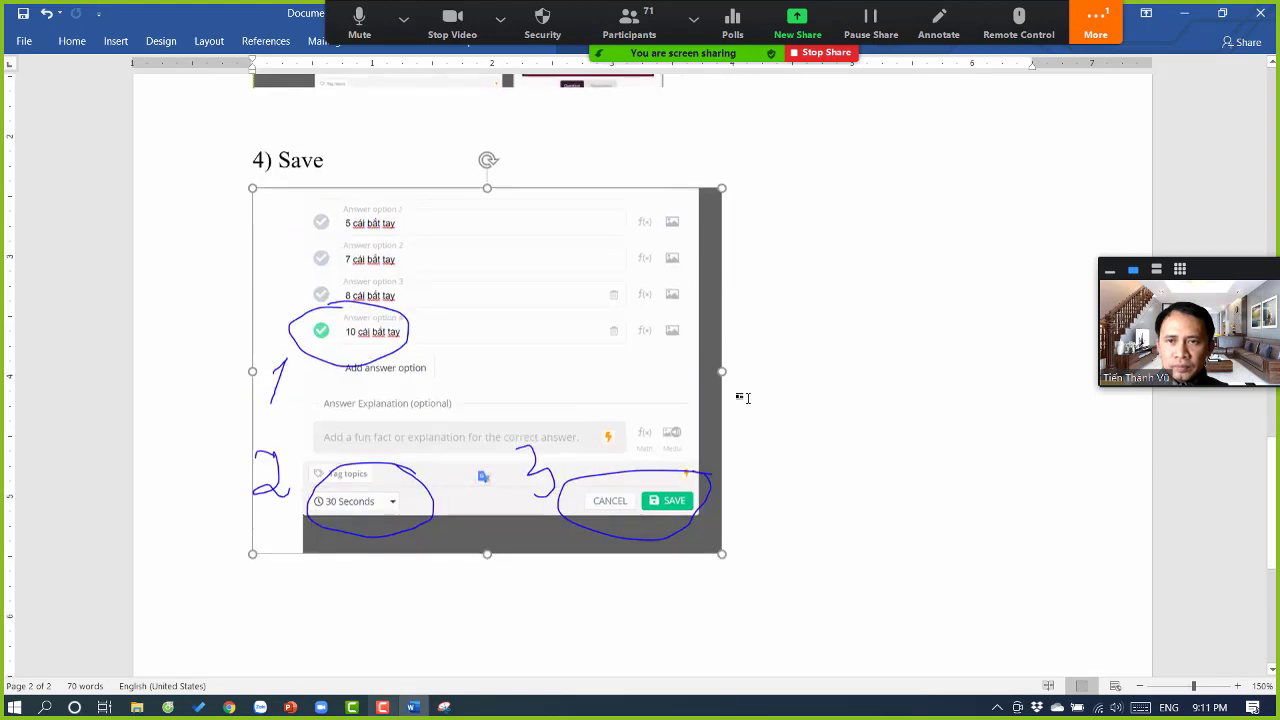
{"action": "scroll", "coordinate": [740, 424], "scroll_direction": "down", "scroll_amount": 2}
{"action": "left_click", "coordinate": [777, 434]}
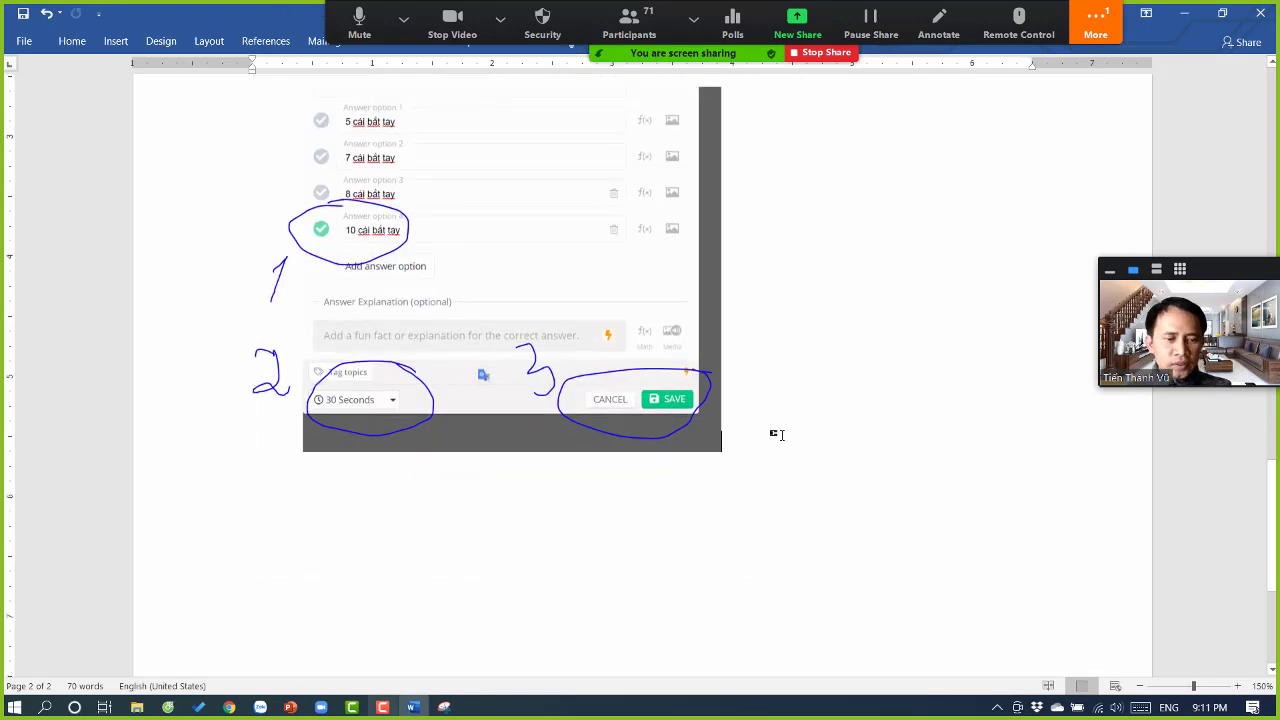
{"action": "key", "text": "Return"}
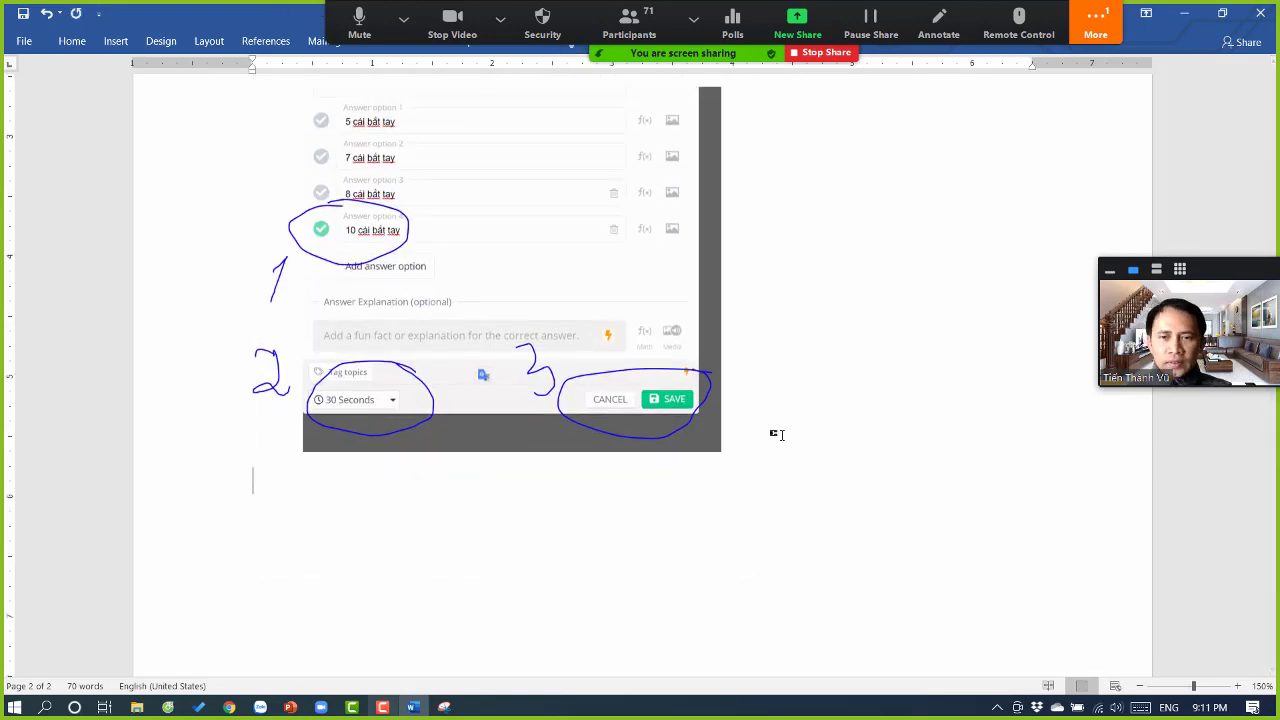
Step: Switch to Chrome, save Question 1 in the Quizizz editor, and open the Zoom meeting chat
{"action": "left_click", "coordinate": [229, 707]}
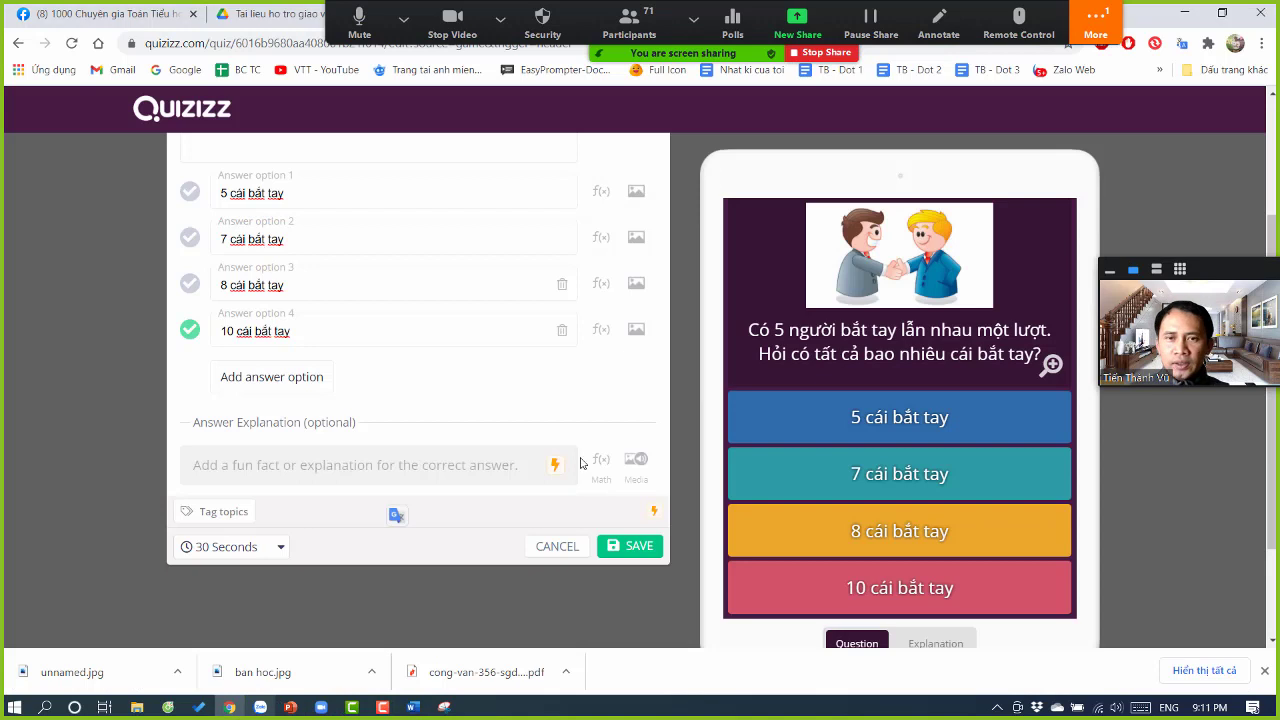
{"action": "left_click", "coordinate": [628, 545]}
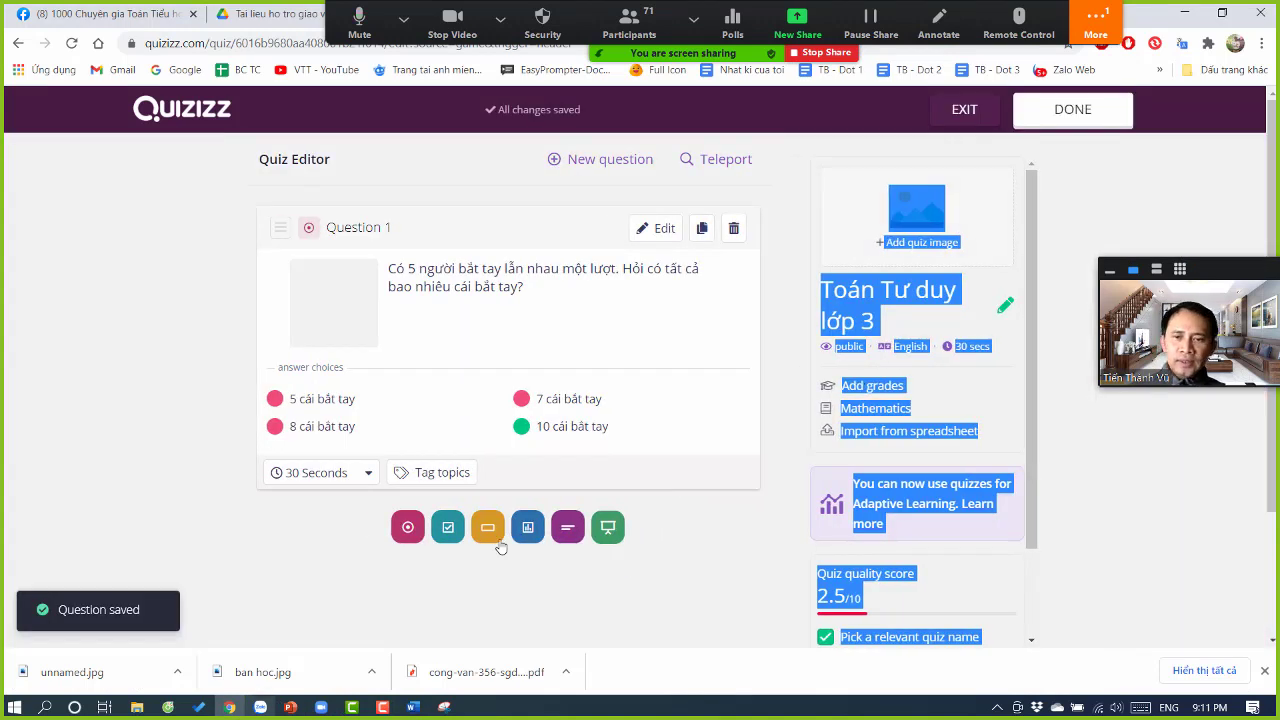
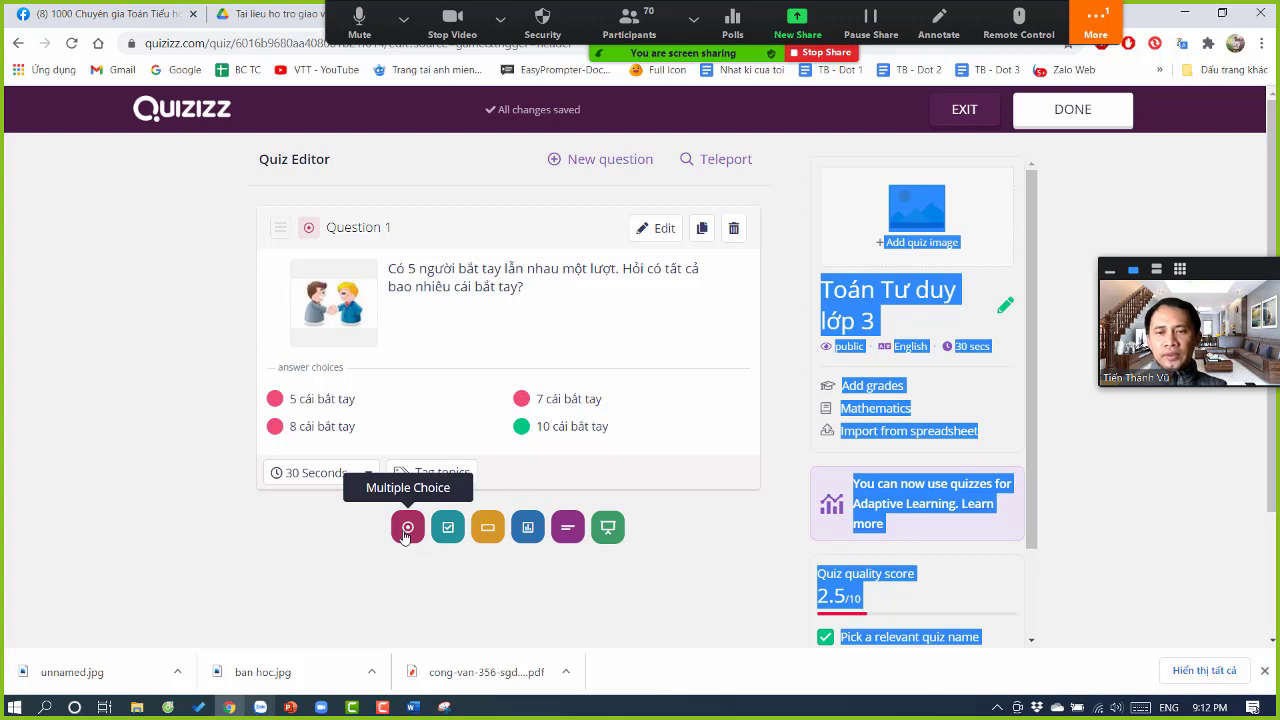
{"action": "left_click", "coordinate": [1096, 24]}
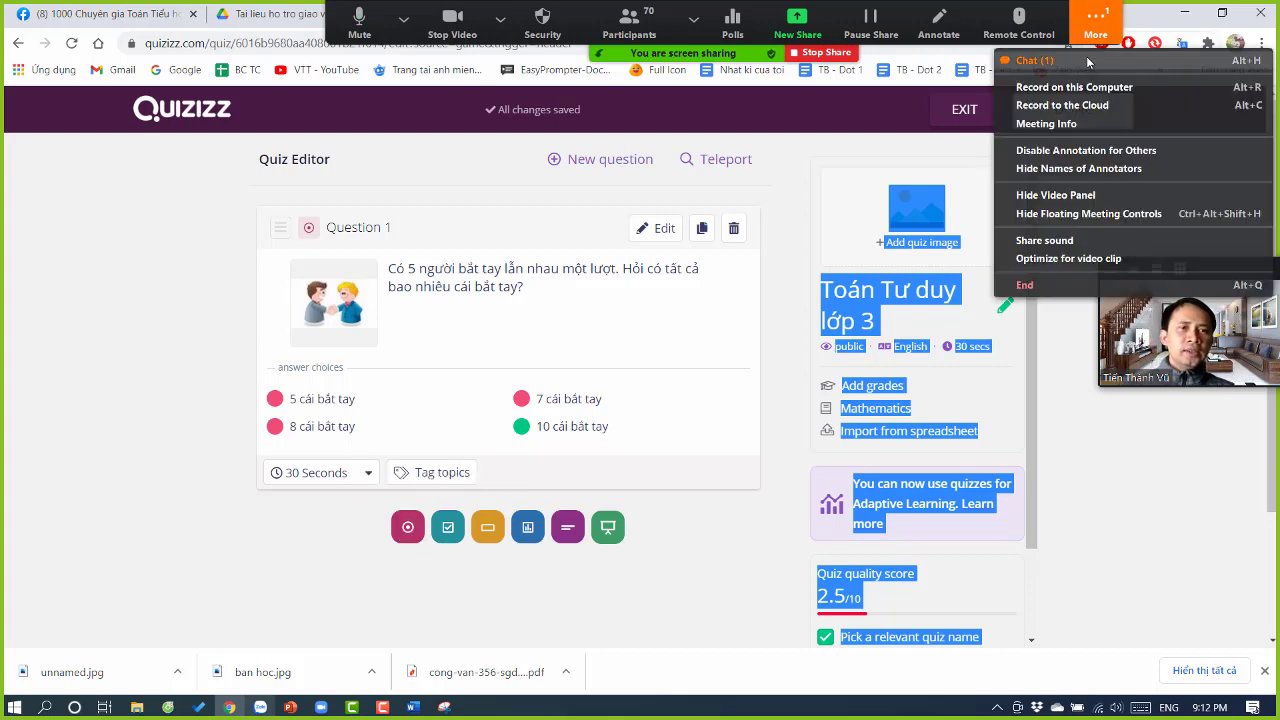
{"action": "left_click", "coordinate": [1088, 62]}
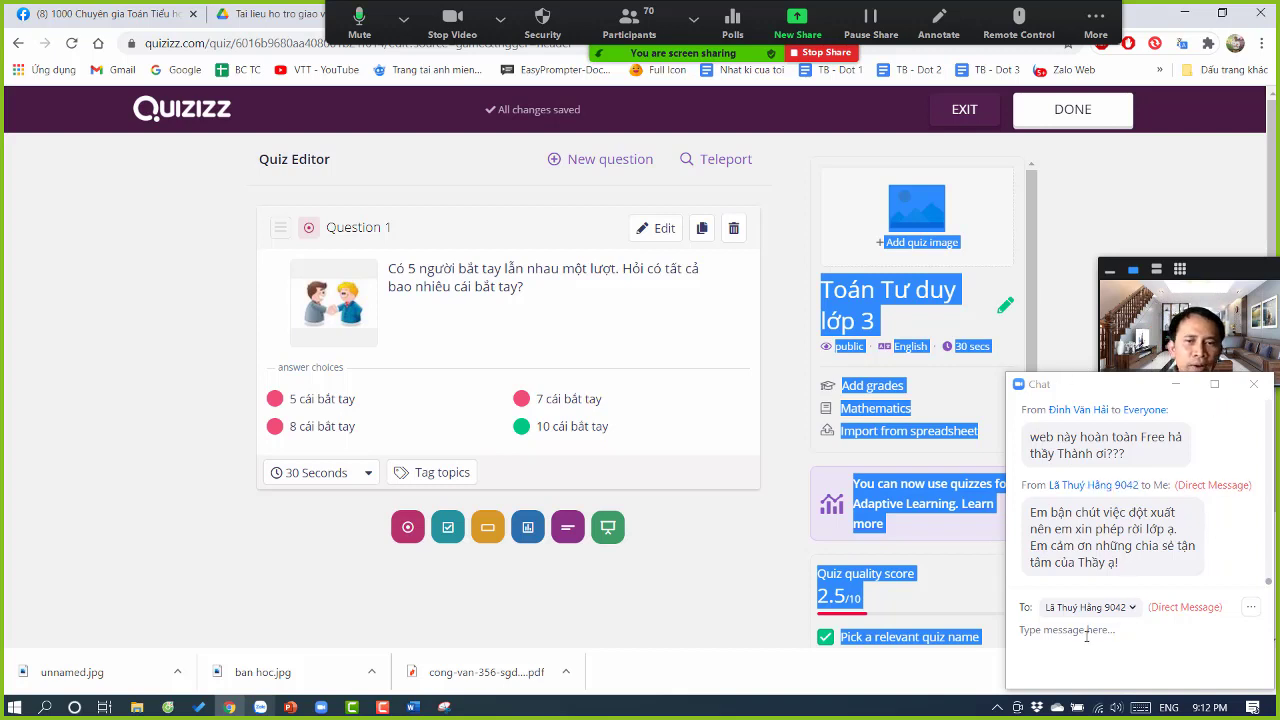
Step: Add a Multiple Choice question with the text "5 + 3 = ..." as Question 2
{"action": "left_click", "coordinate": [405, 533]}
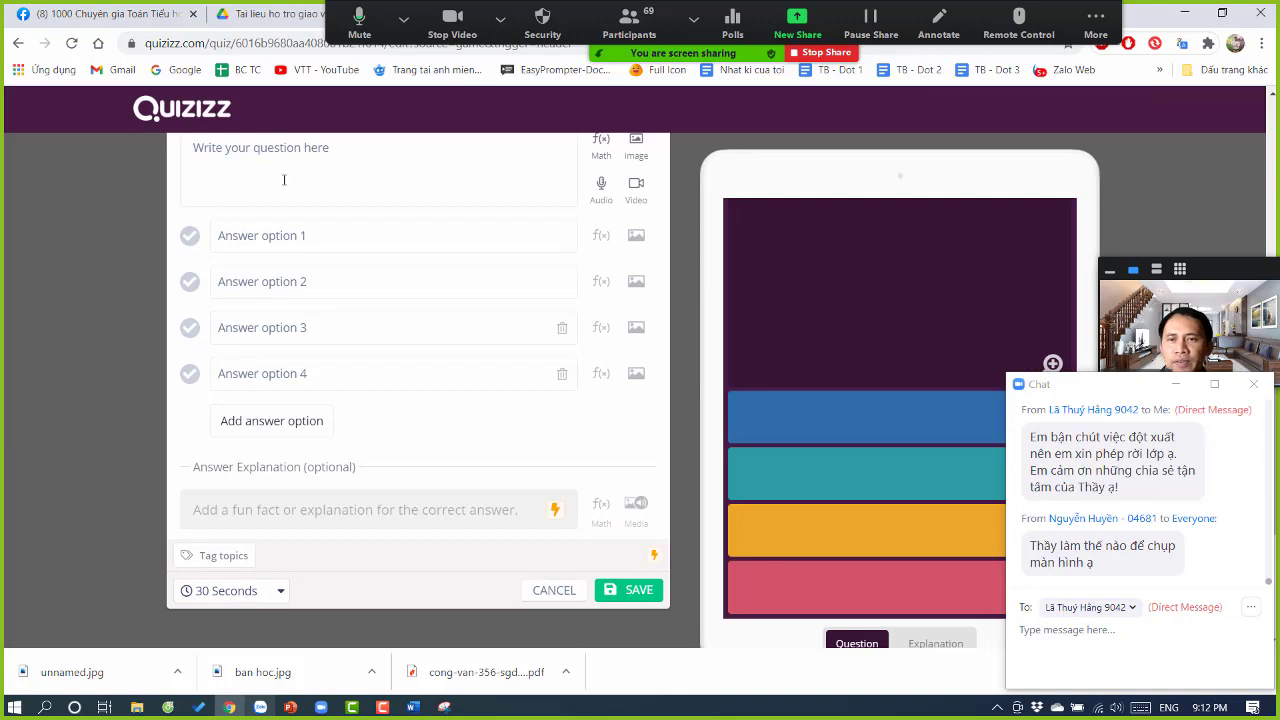
{"action": "left_click", "coordinate": [290, 173]}
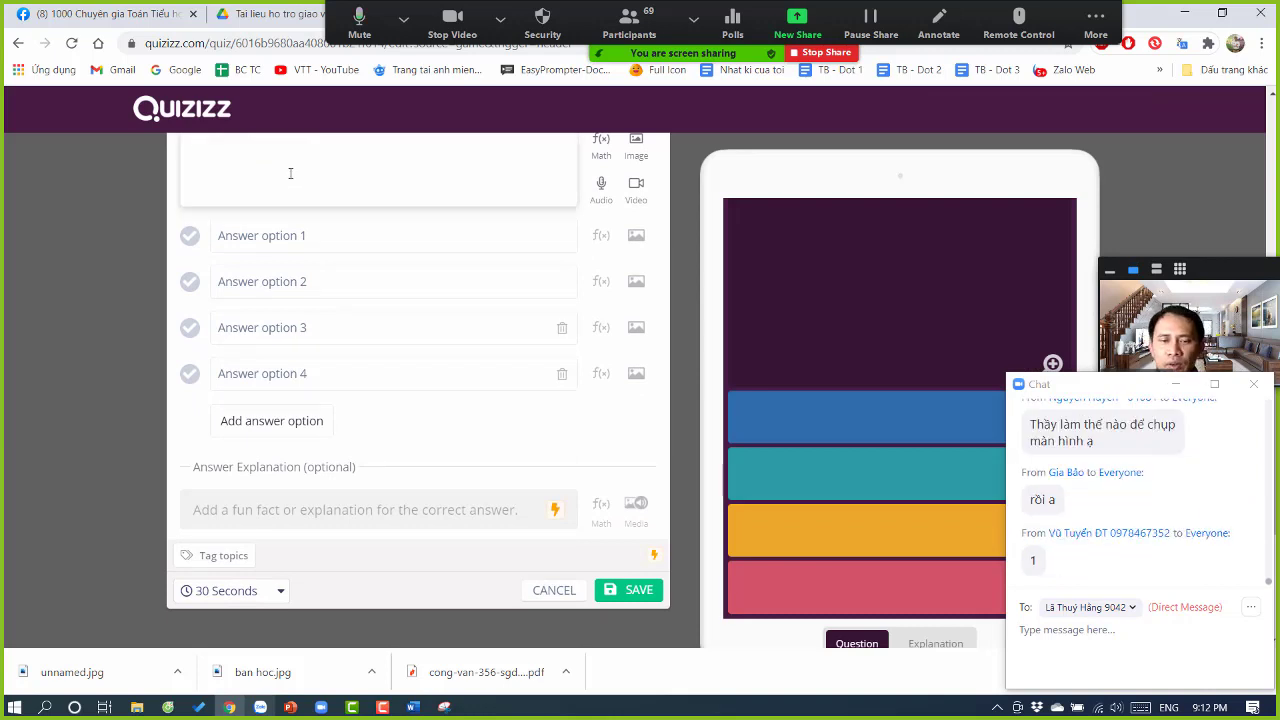
{"action": "scroll", "coordinate": [320, 387], "scroll_direction": "up", "scroll_amount": 2}
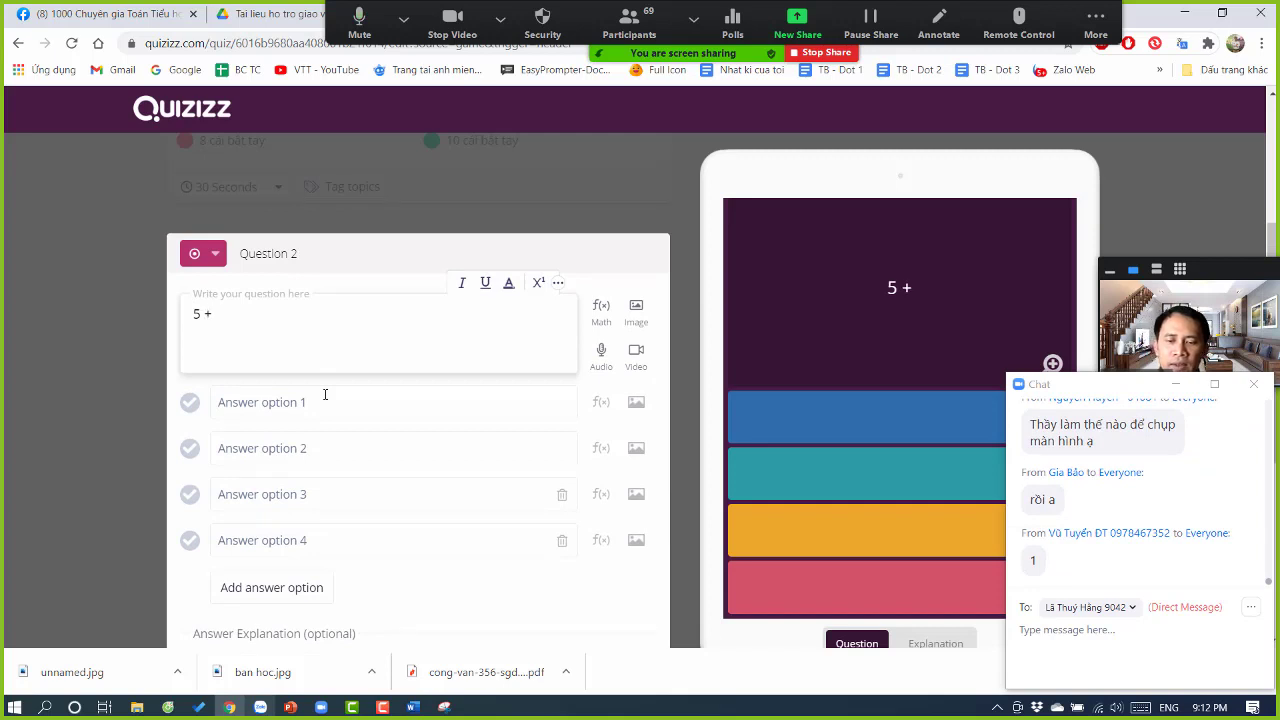
{"action": "type", "text": "5 + 3 ="}
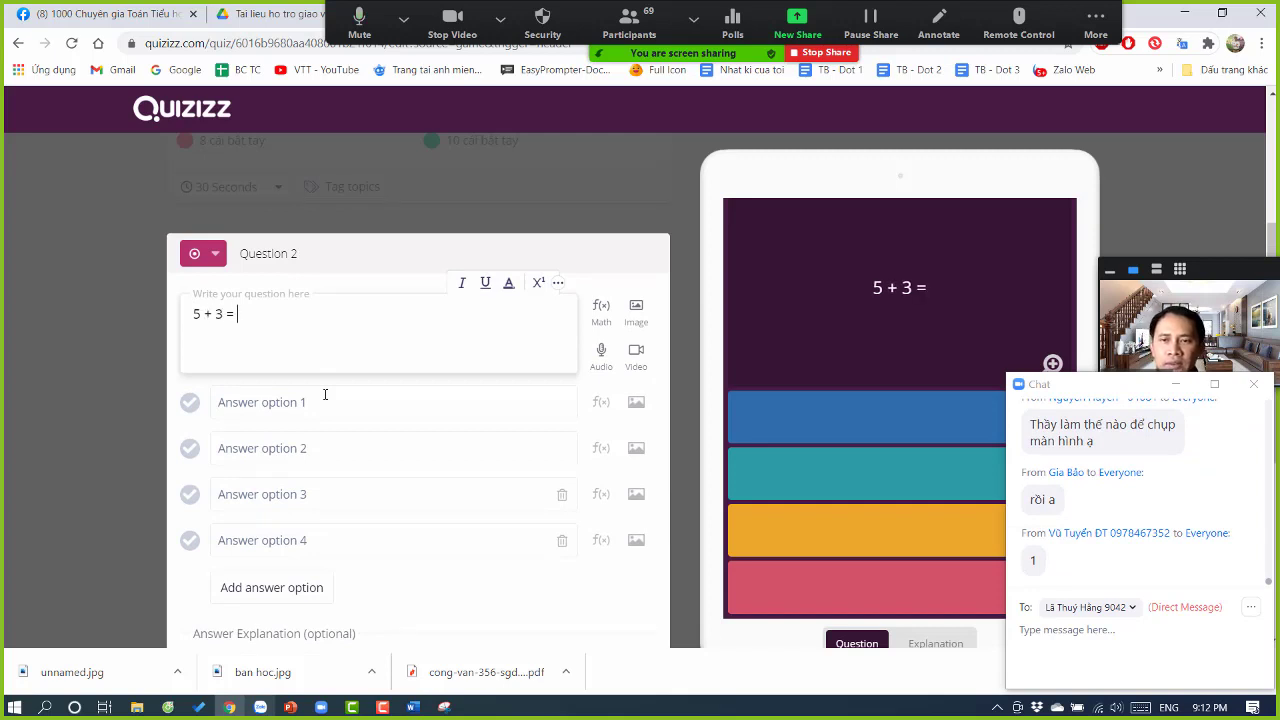
{"action": "type", "text": " ..."}
Step: Fill Question 2's four answer options with 5, 6, 8 and 10, and mark 10 as the correct answer
{"action": "left_click", "coordinate": [325, 394]}
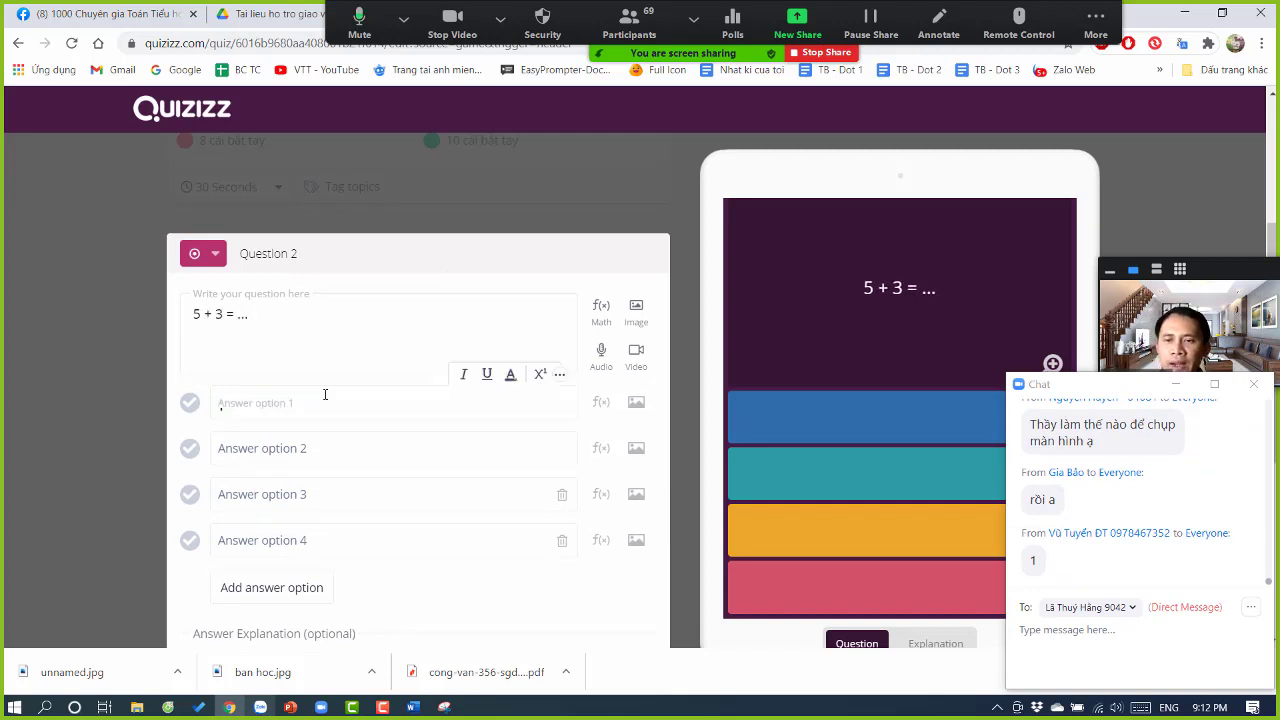
{"action": "left_click", "coordinate": [282, 453]}
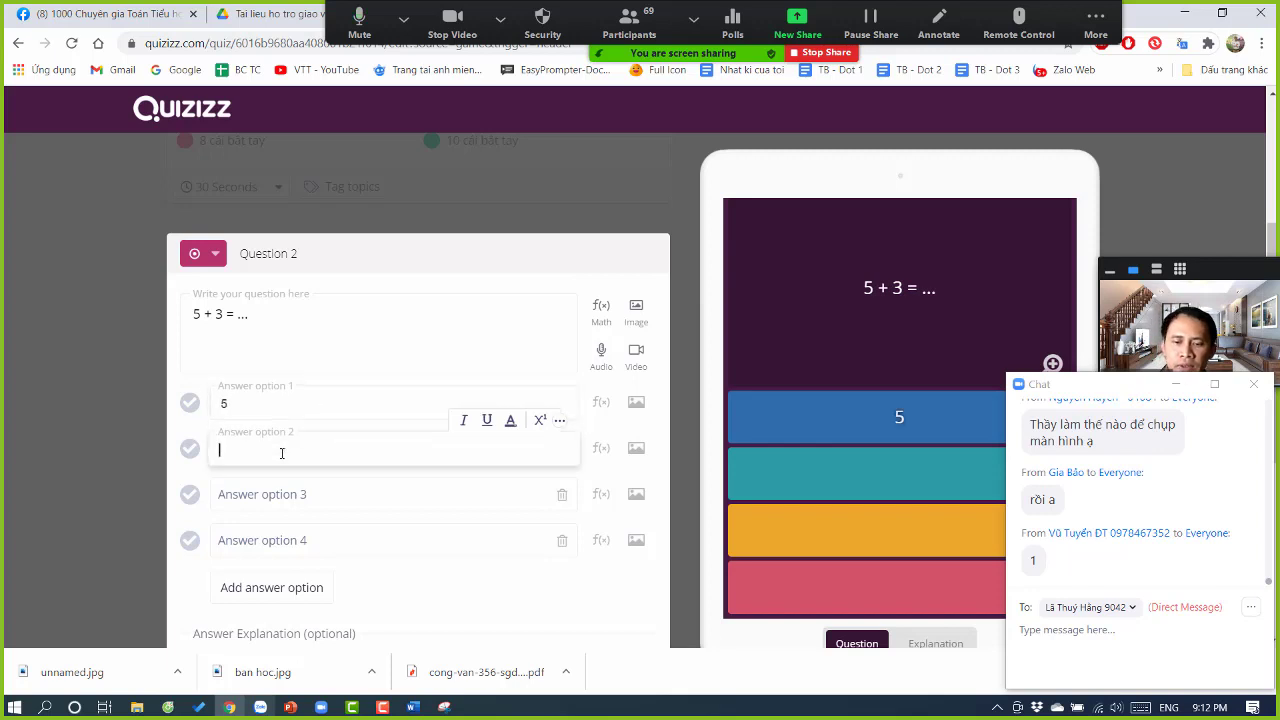
{"action": "left_click", "coordinate": [278, 497]}
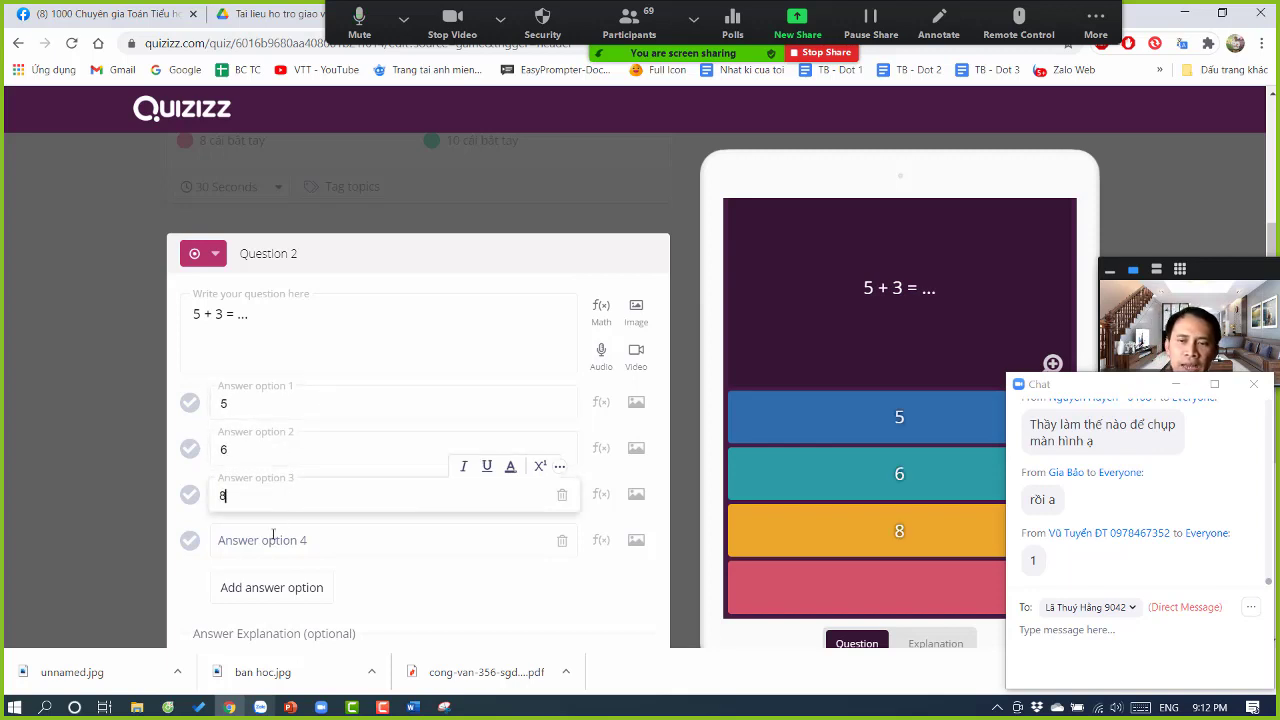
{"action": "left_click", "coordinate": [271, 540]}
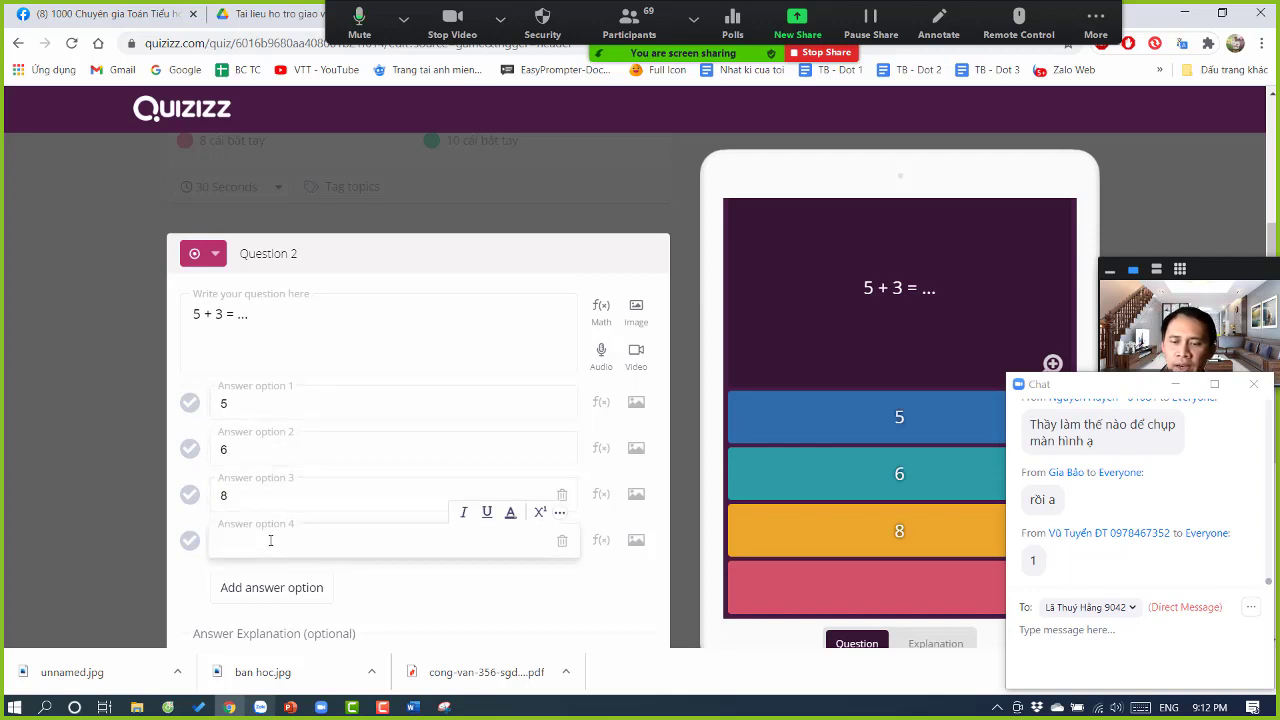
{"action": "left_click", "coordinate": [191, 541]}
Step: Set Question 2's time limit to 10 Seconds and save the question
{"action": "scroll", "coordinate": [259, 490], "scroll_direction": "down", "scroll_amount": 2}
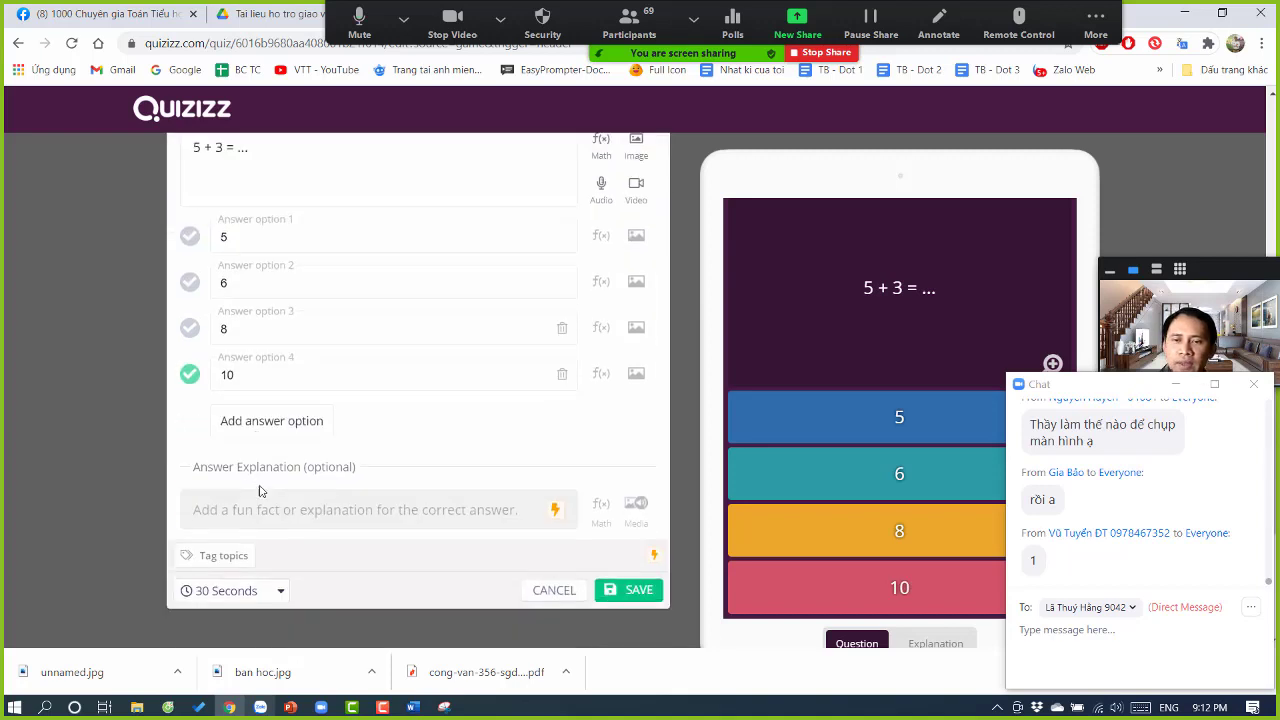
{"action": "left_click", "coordinate": [254, 590]}
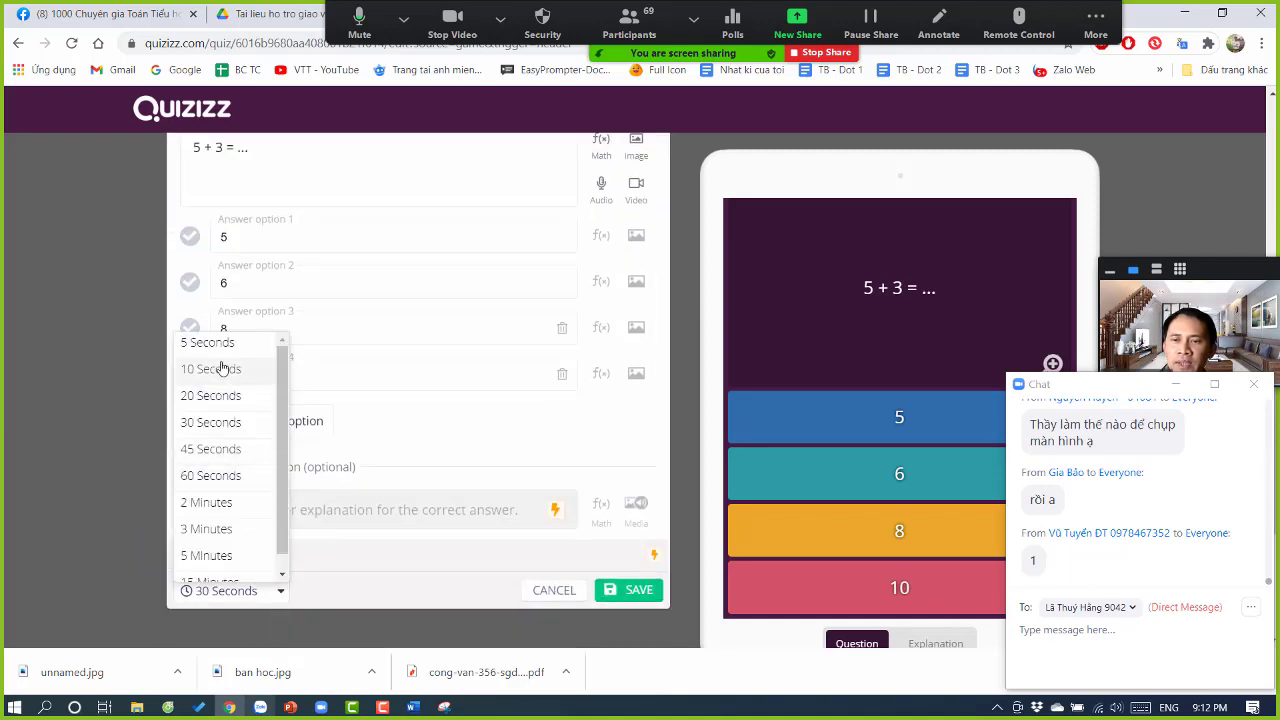
{"action": "left_click", "coordinate": [222, 369]}
{"action": "left_click", "coordinate": [631, 591]}
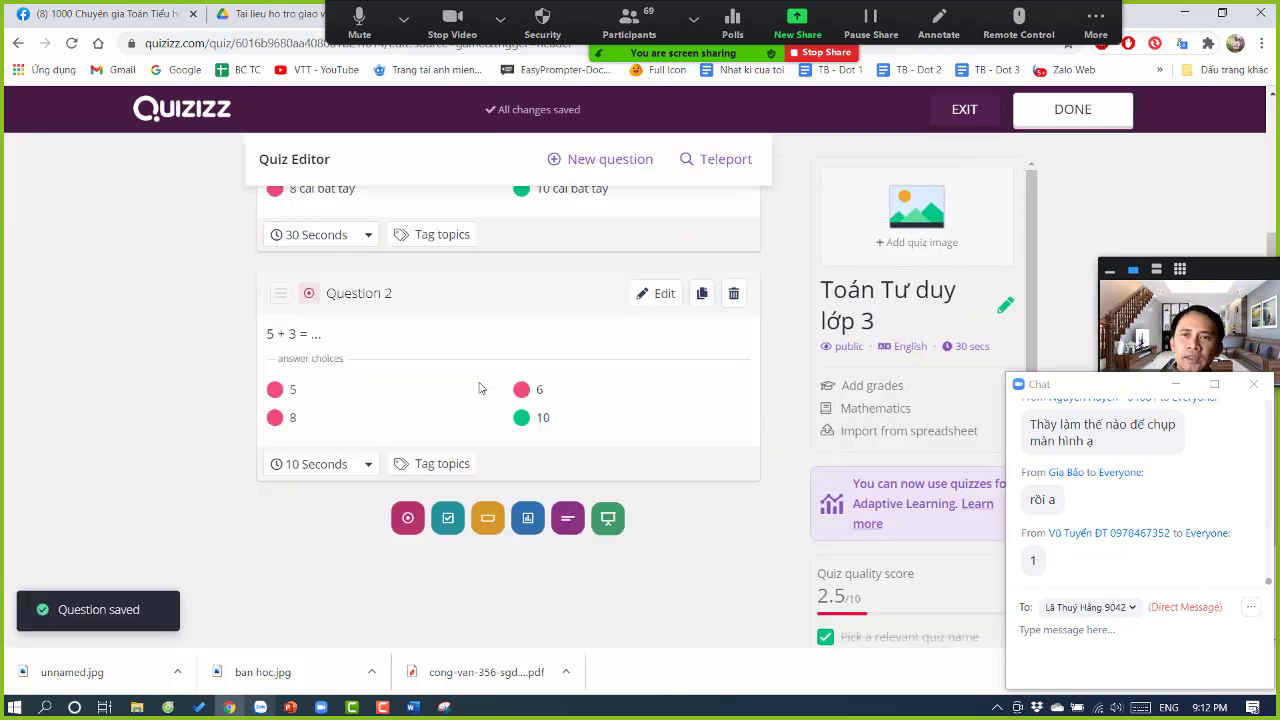
{"action": "left_click", "coordinate": [1096, 22]}
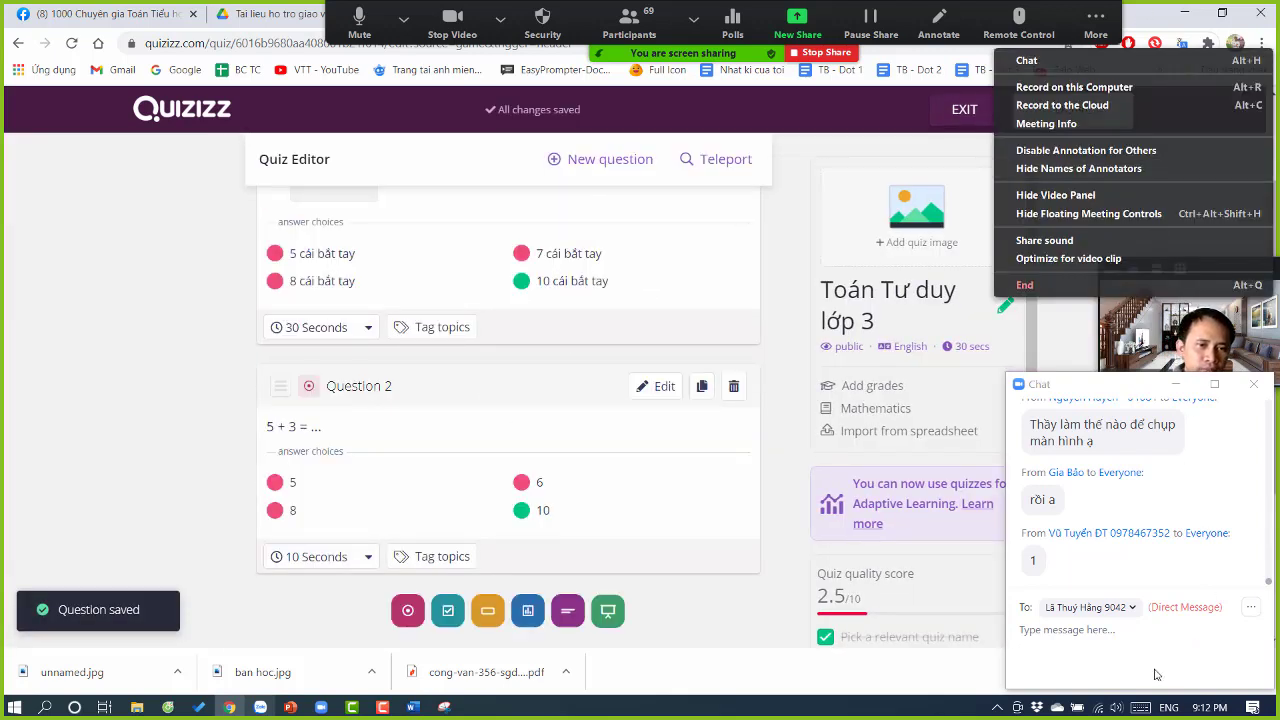
{"action": "left_click", "coordinate": [1136, 662]}
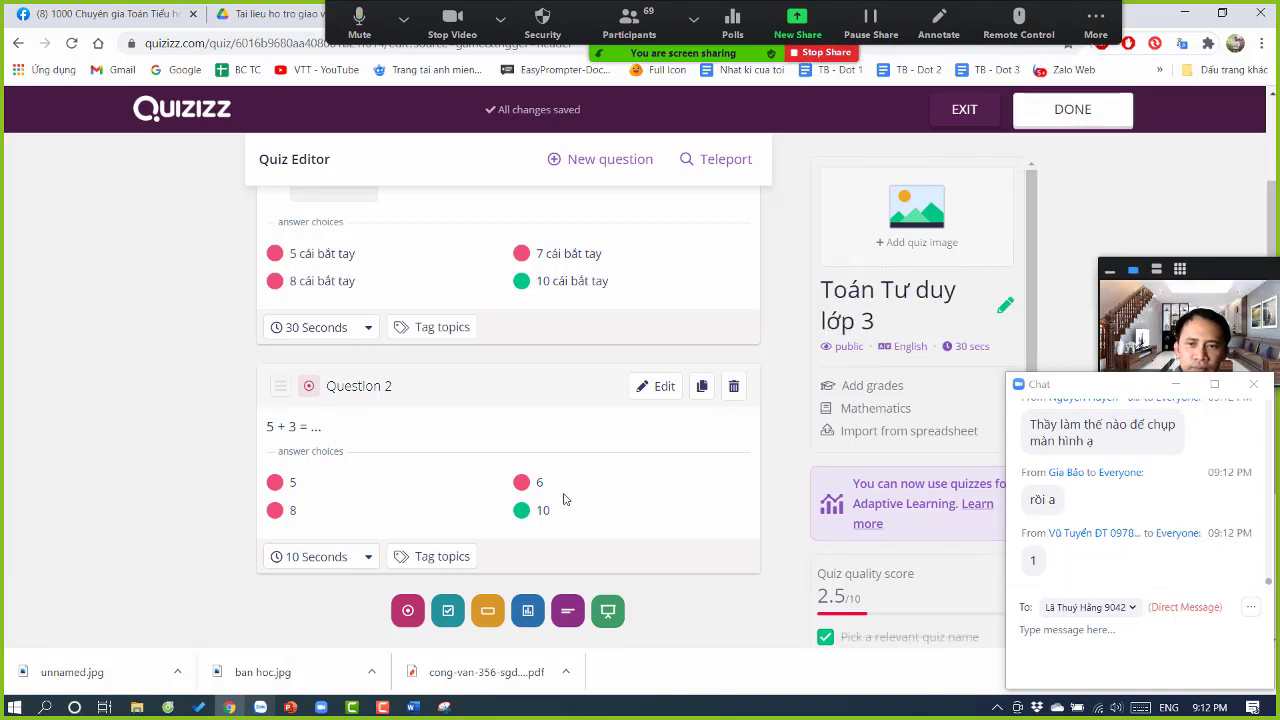
Step: Switch to the Word instructions document and open the full Save As dialog to browse for a location
{"action": "left_click", "coordinate": [413, 707]}
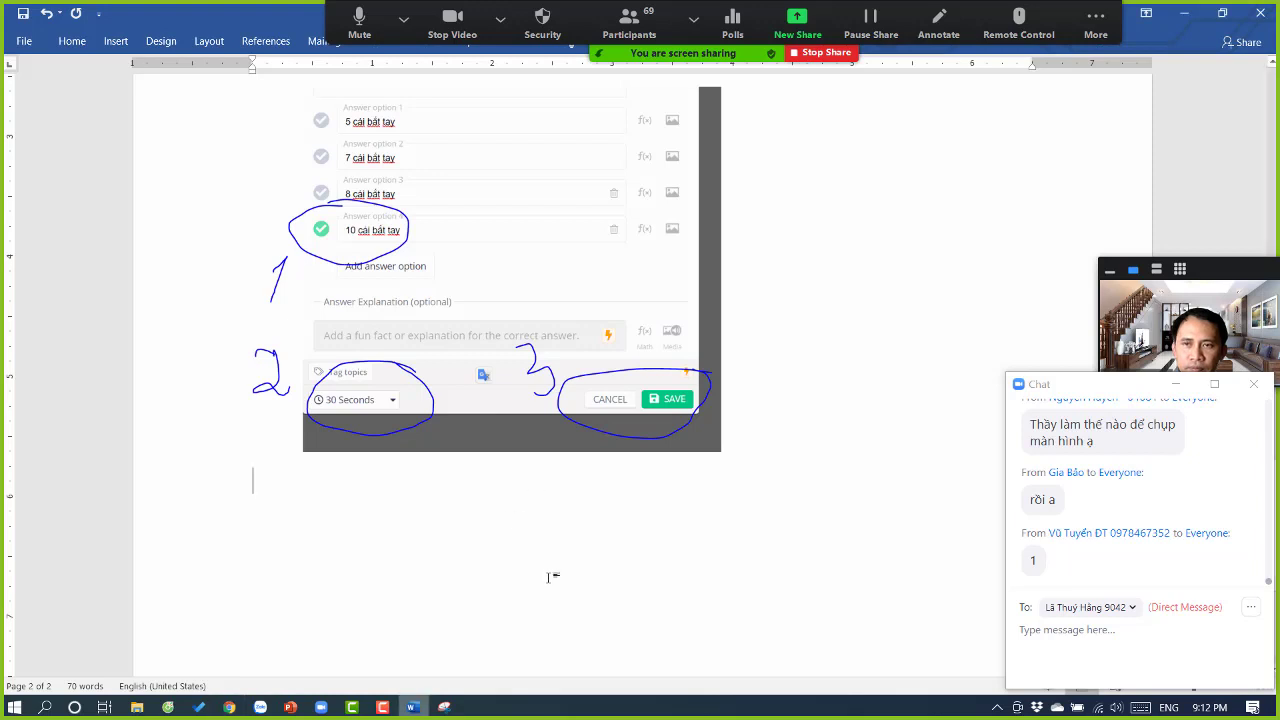
{"action": "key", "text": "ctrl+s"}
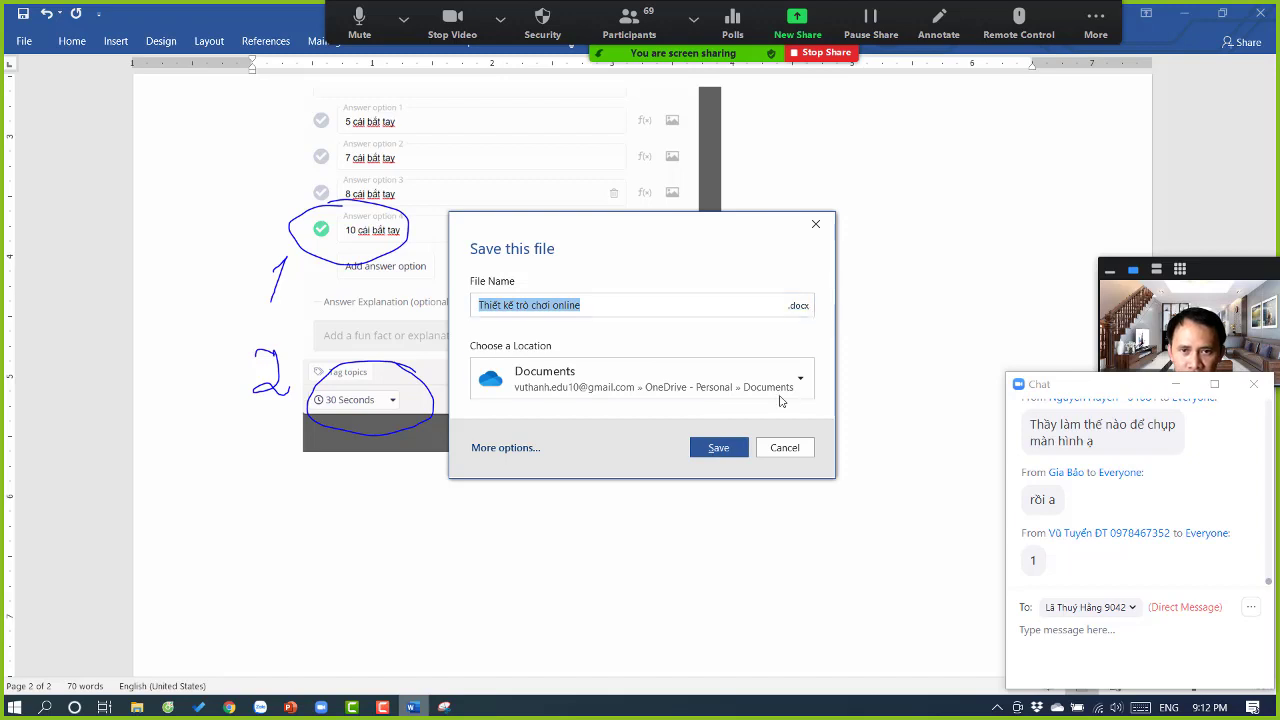
{"action": "left_click", "coordinate": [645, 395]}
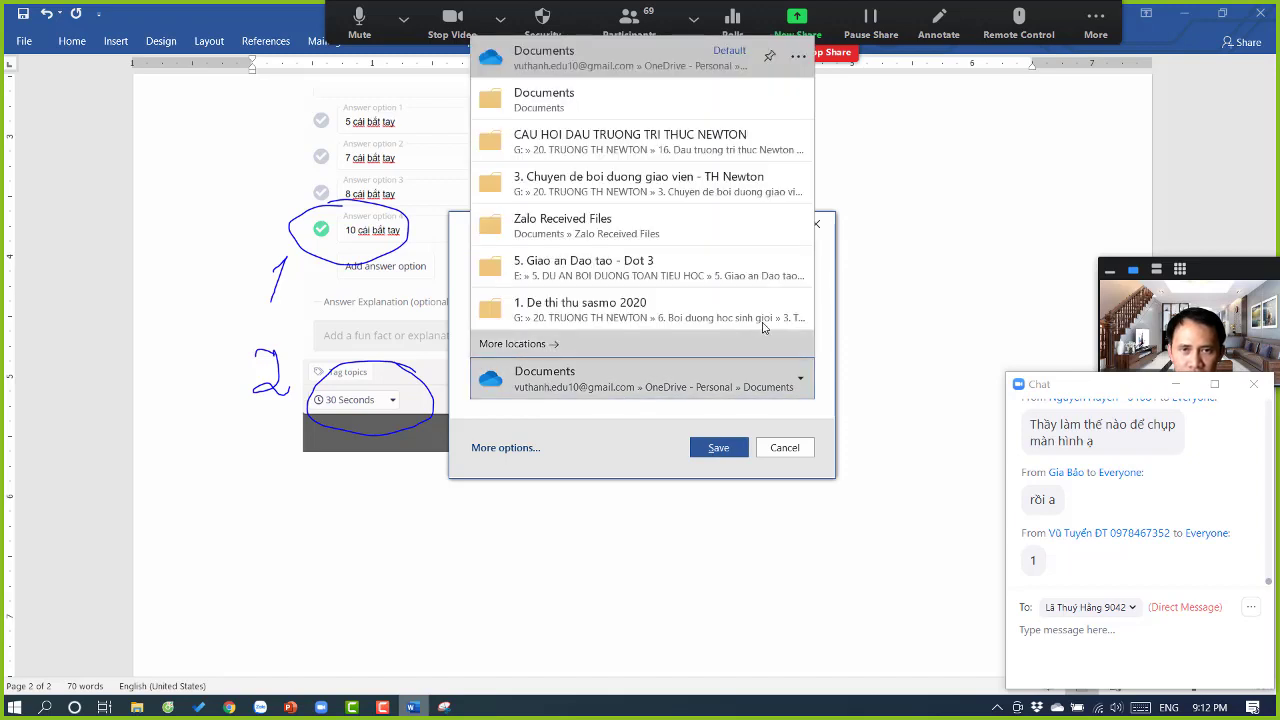
{"action": "left_click", "coordinate": [508, 448]}
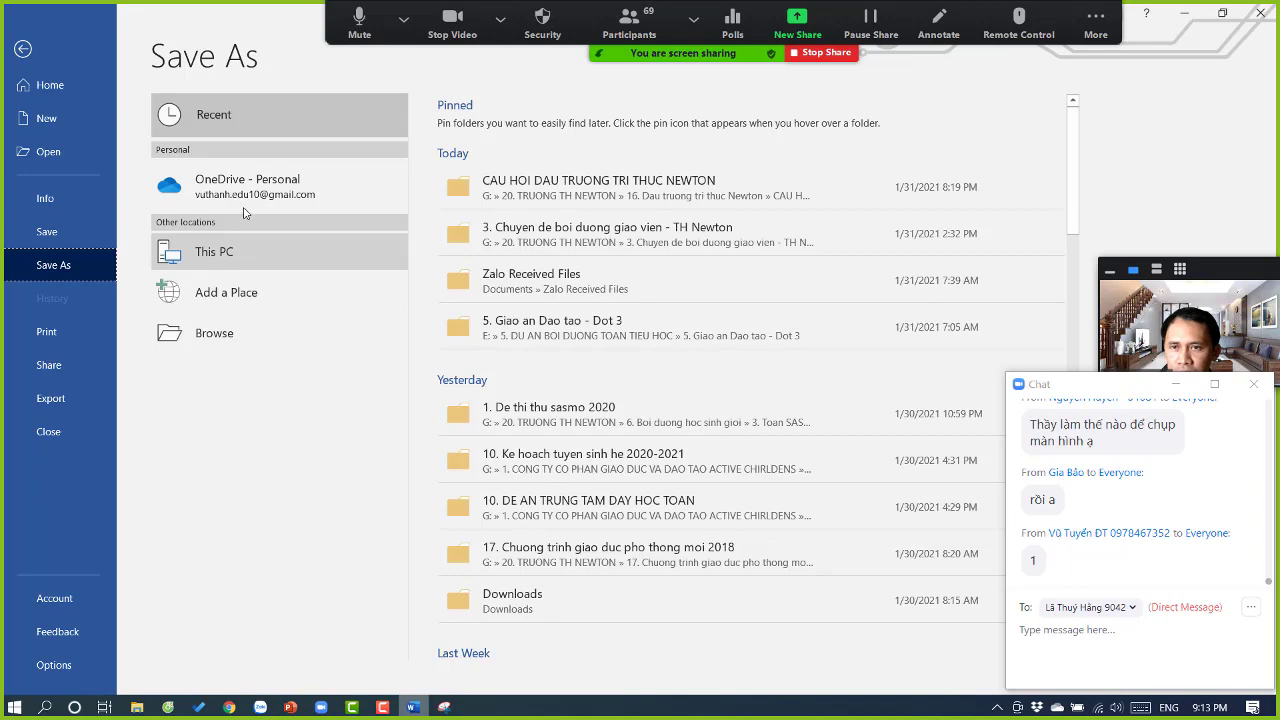
{"action": "left_click", "coordinate": [221, 341]}
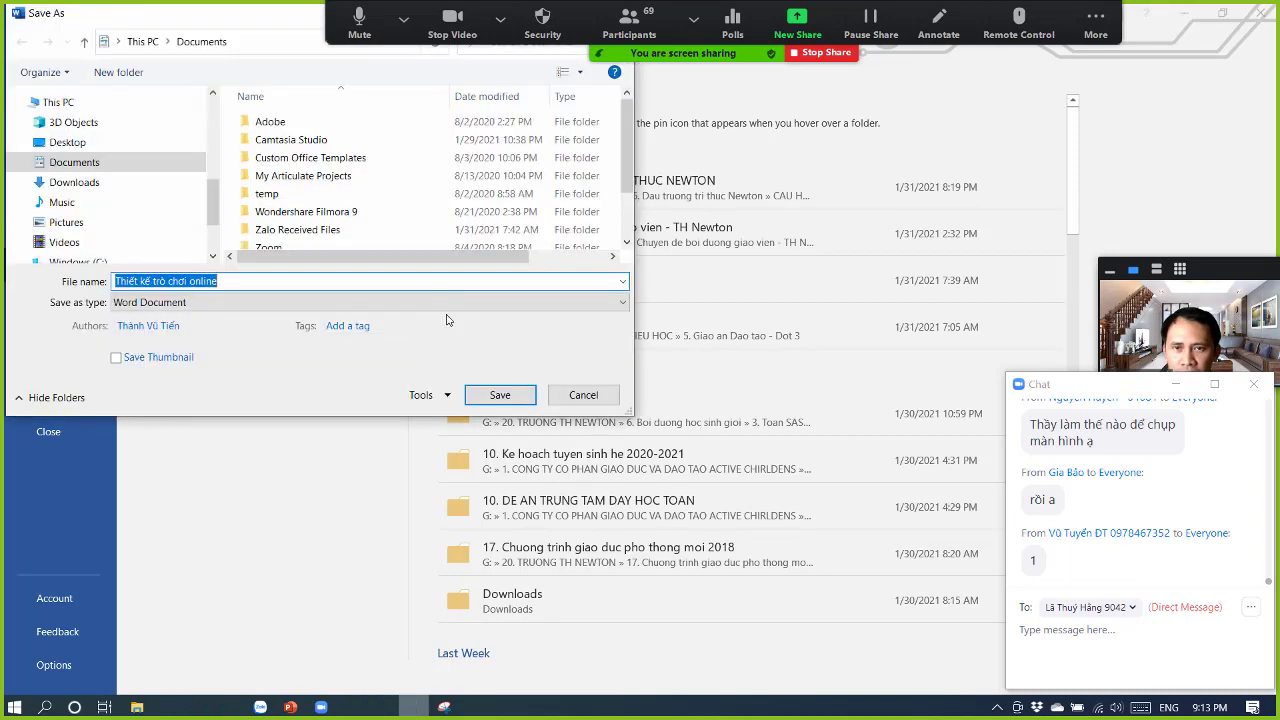
Step: Choose the folder "5. Giao an Dao tao - Dot 3" inside "5. DU AN BOI DUONG TOAN TIEU HOC" on drive E: as the save location
{"action": "scroll", "coordinate": [88, 240], "scroll_direction": "down", "scroll_amount": 1}
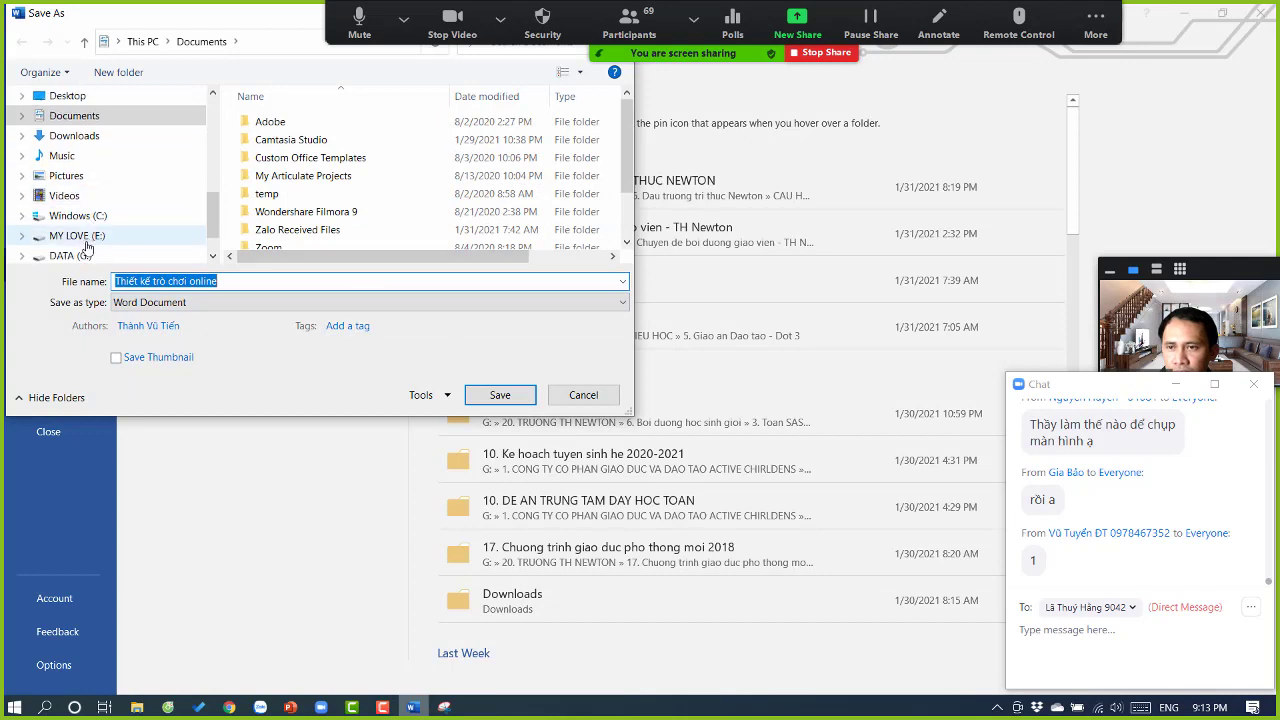
{"action": "left_click", "coordinate": [84, 254]}
{"action": "scroll", "coordinate": [368, 172], "scroll_direction": "down", "scroll_amount": 2}
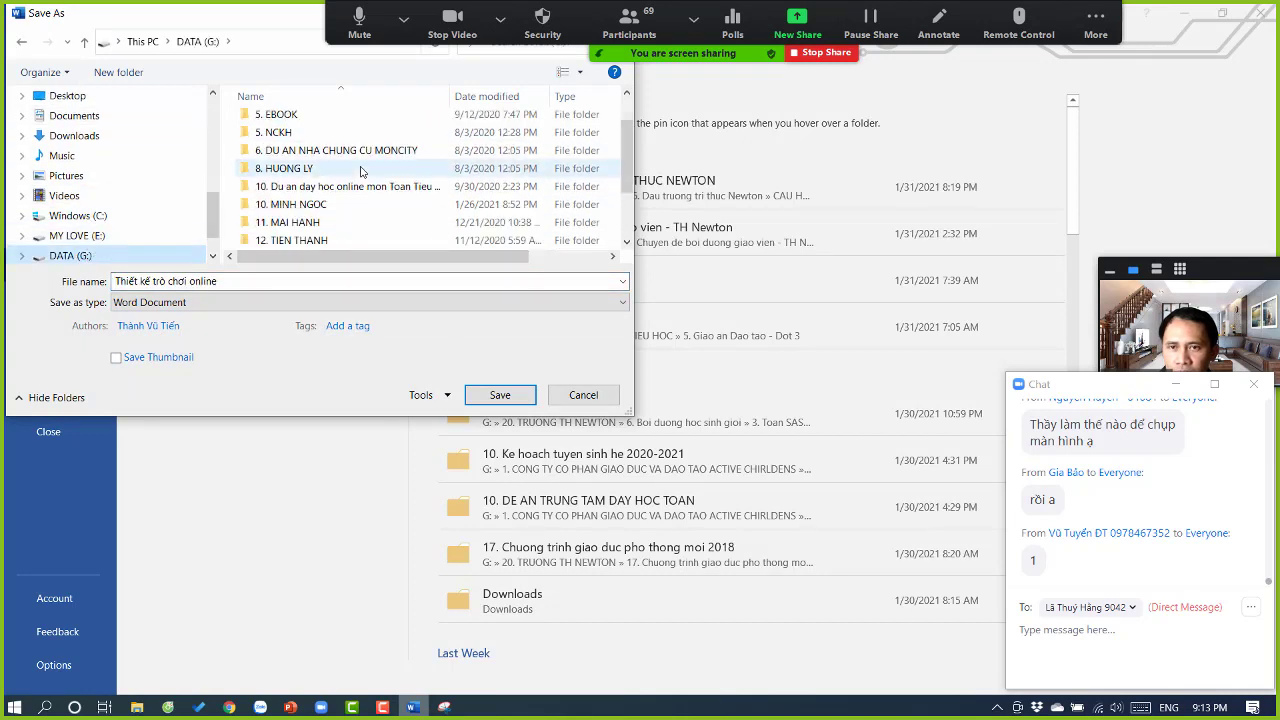
{"action": "left_click", "coordinate": [77, 235]}
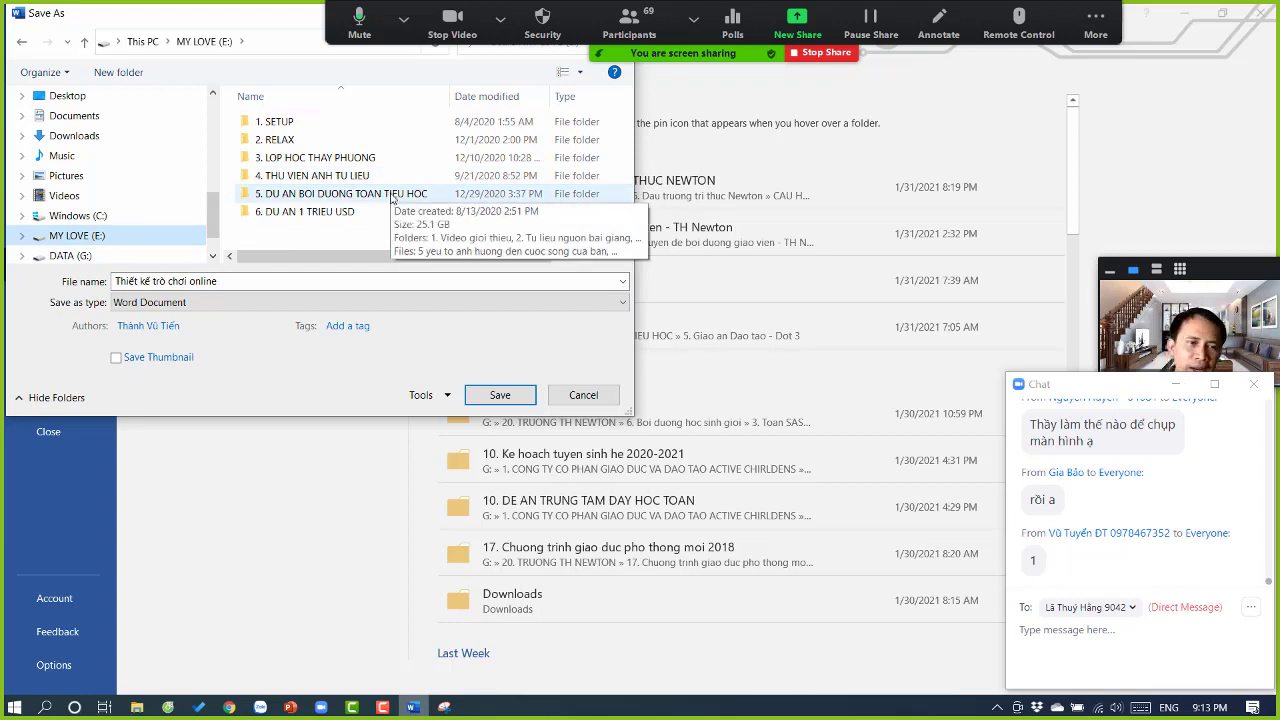
{"action": "double_click", "coordinate": [383, 196]}
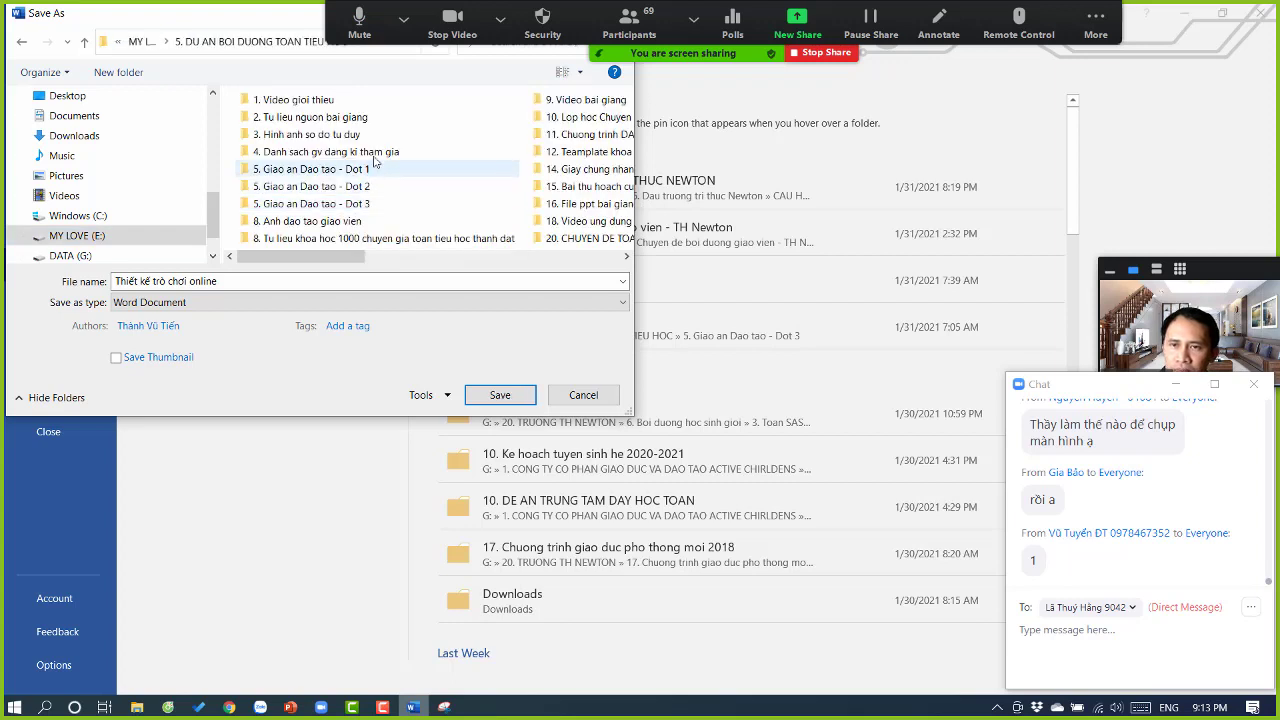
{"action": "double_click", "coordinate": [400, 204]}
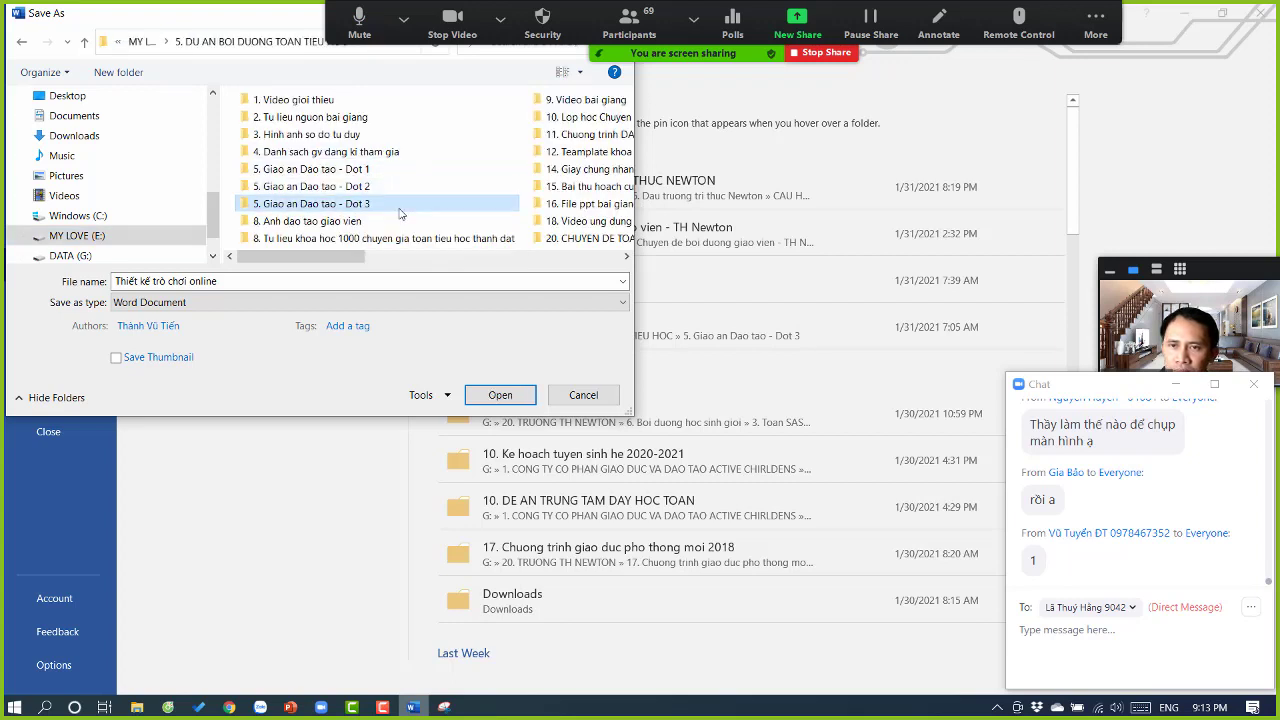
Step: Save the document as "Thiết kế trò chơi online - 2021" and close it
{"action": "left_click", "coordinate": [357, 281]}
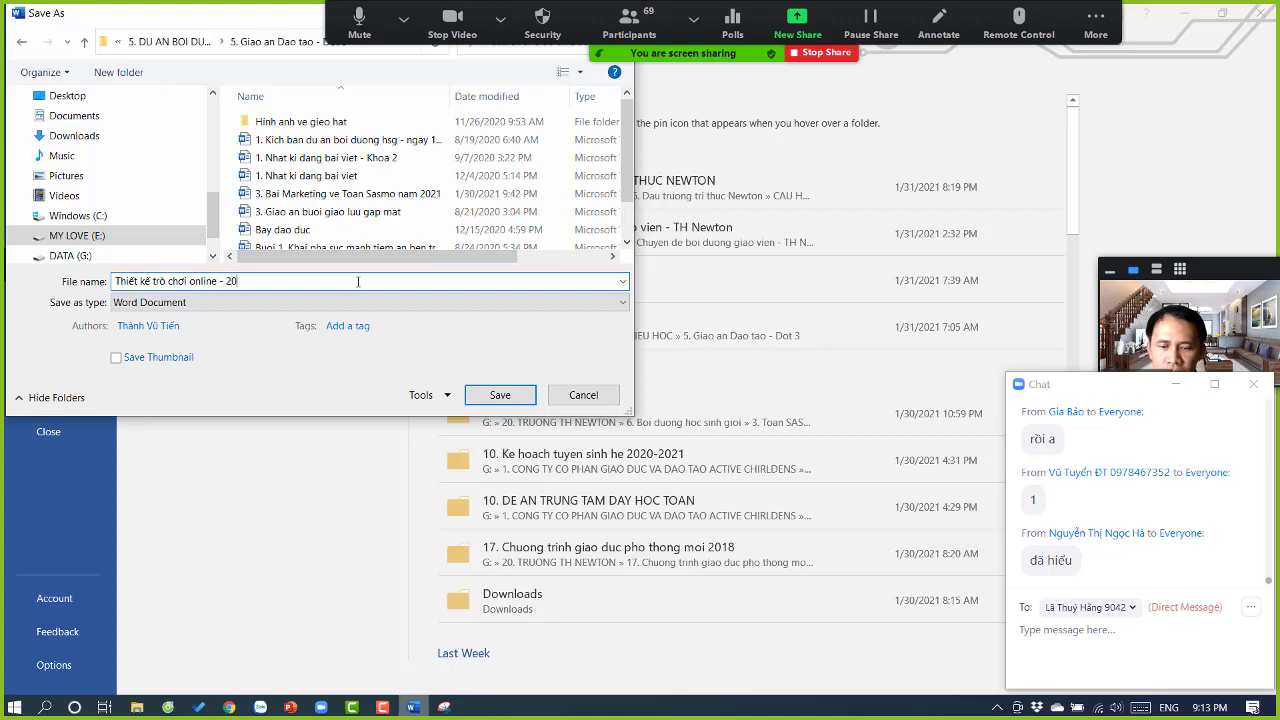
{"action": "type", "text": "21"}
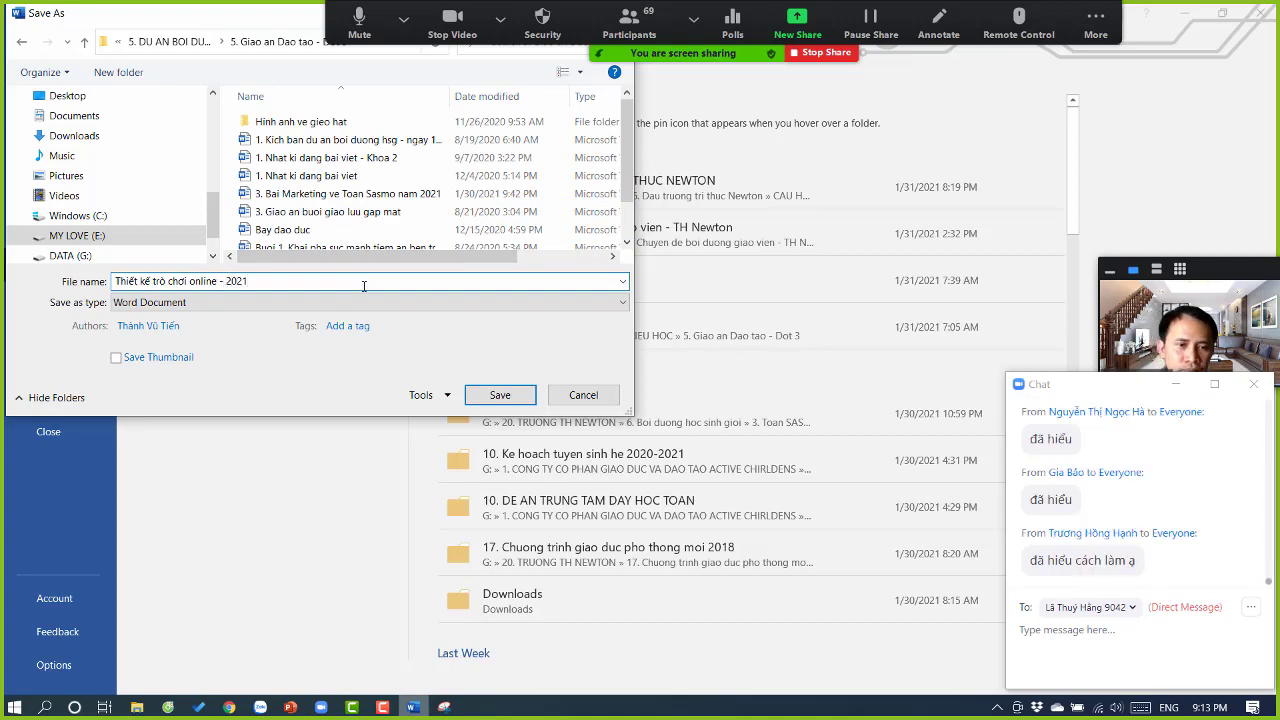
{"action": "left_click", "coordinate": [491, 394]}
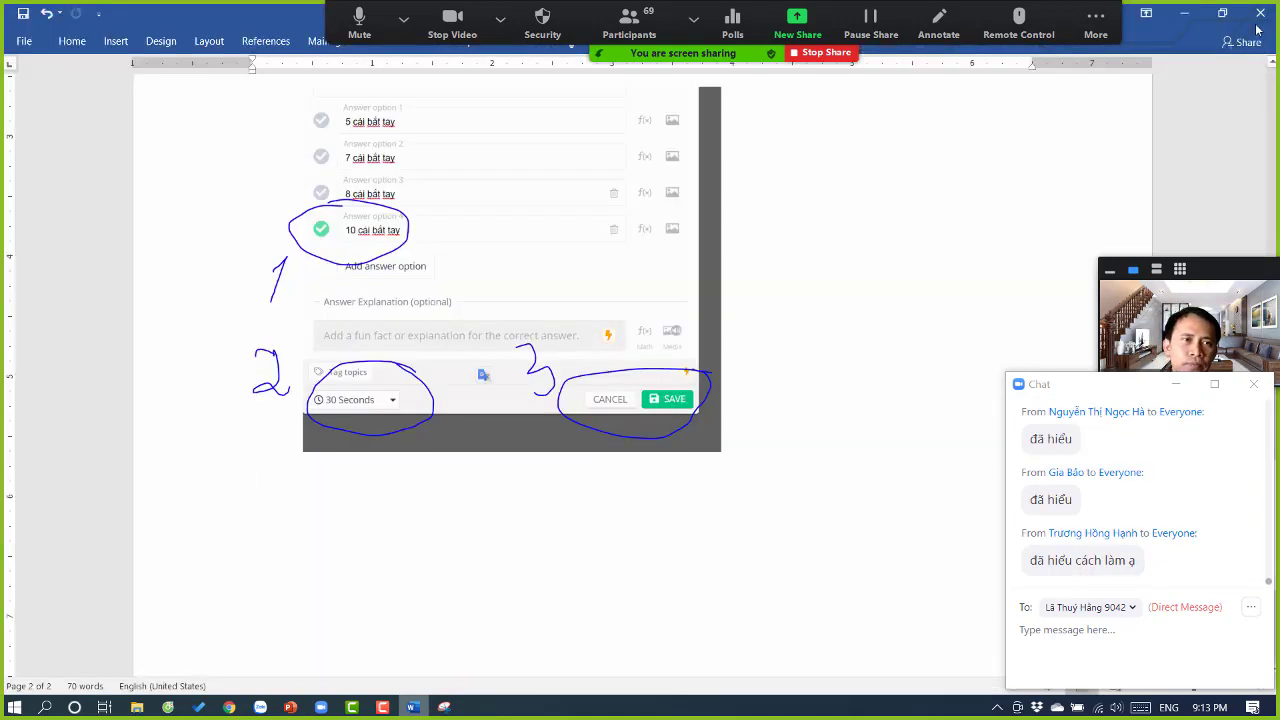
{"action": "left_click", "coordinate": [1260, 14]}
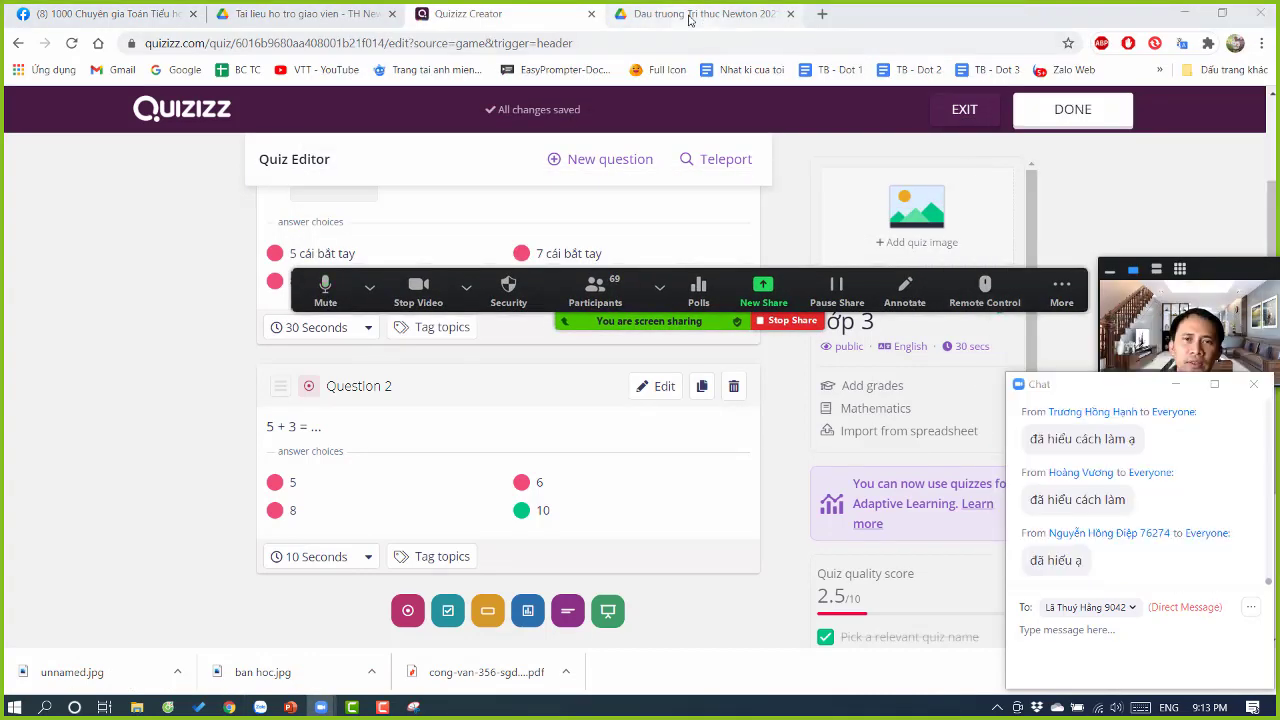
{"action": "left_click", "coordinate": [1062, 288]}
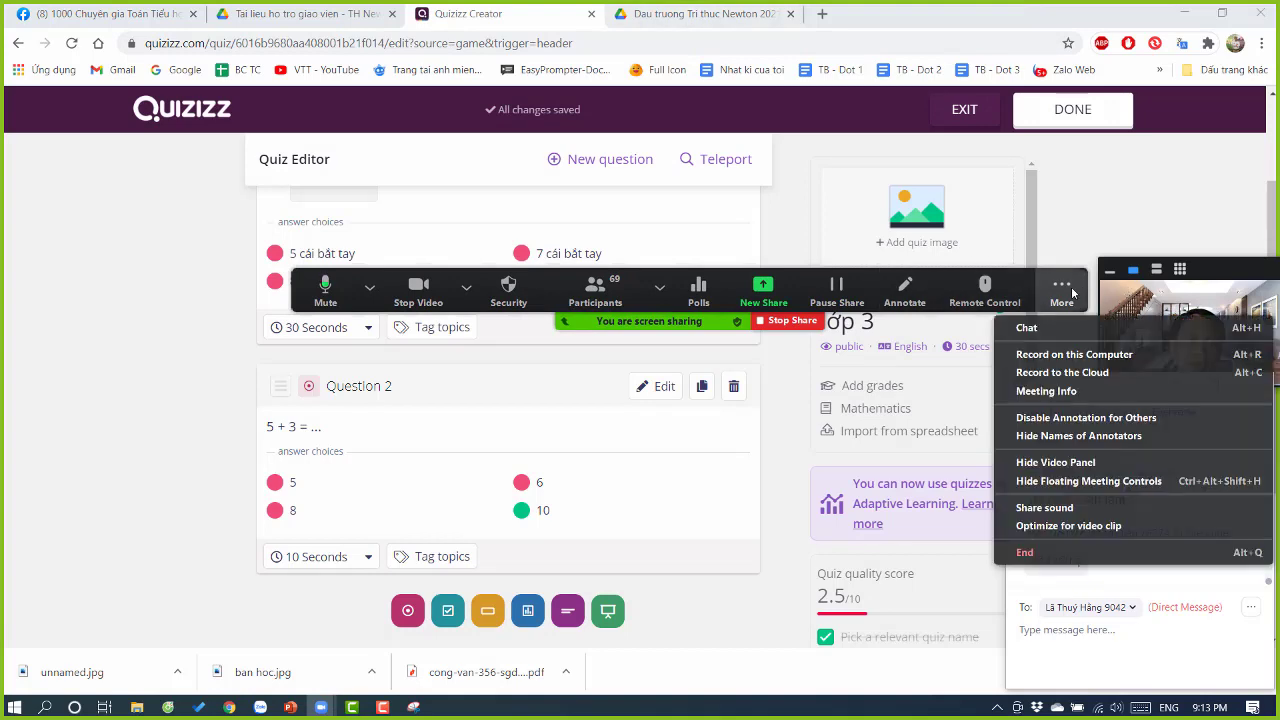
{"action": "left_click_drag", "start_coordinate": [1068, 290], "coordinate": [1020, 483]}
{"action": "left_click", "coordinate": [1014, 480]}
{"action": "left_click", "coordinate": [910, 215]}
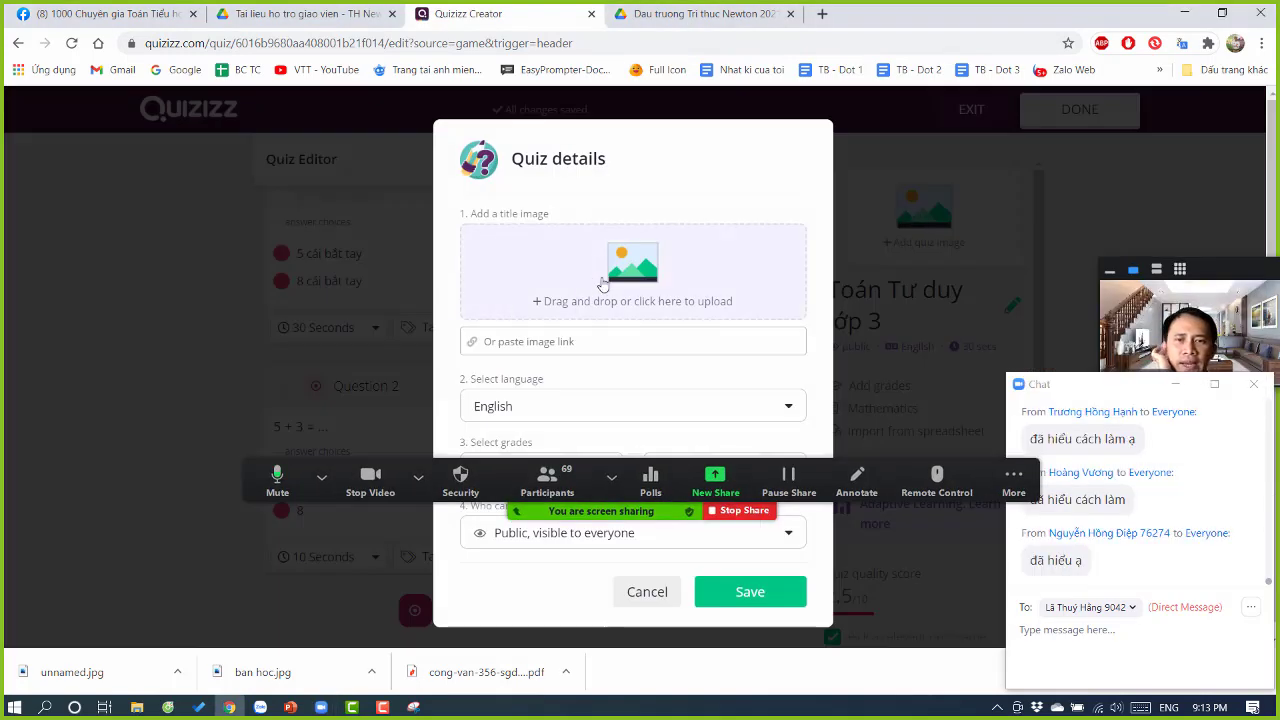
{"action": "left_click", "coordinate": [663, 228]}
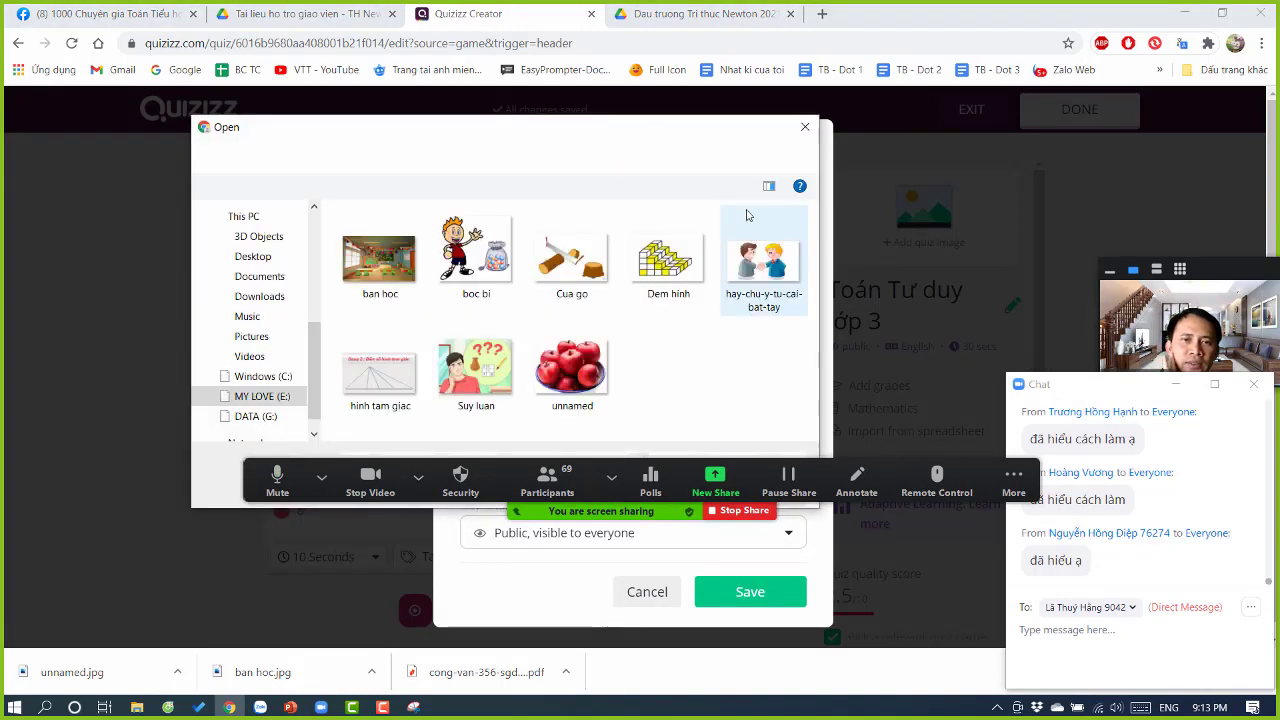
{"action": "left_click", "coordinate": [806, 127]}
{"action": "left_click", "coordinate": [1013, 480]}
{"action": "left_click", "coordinate": [670, 593]}
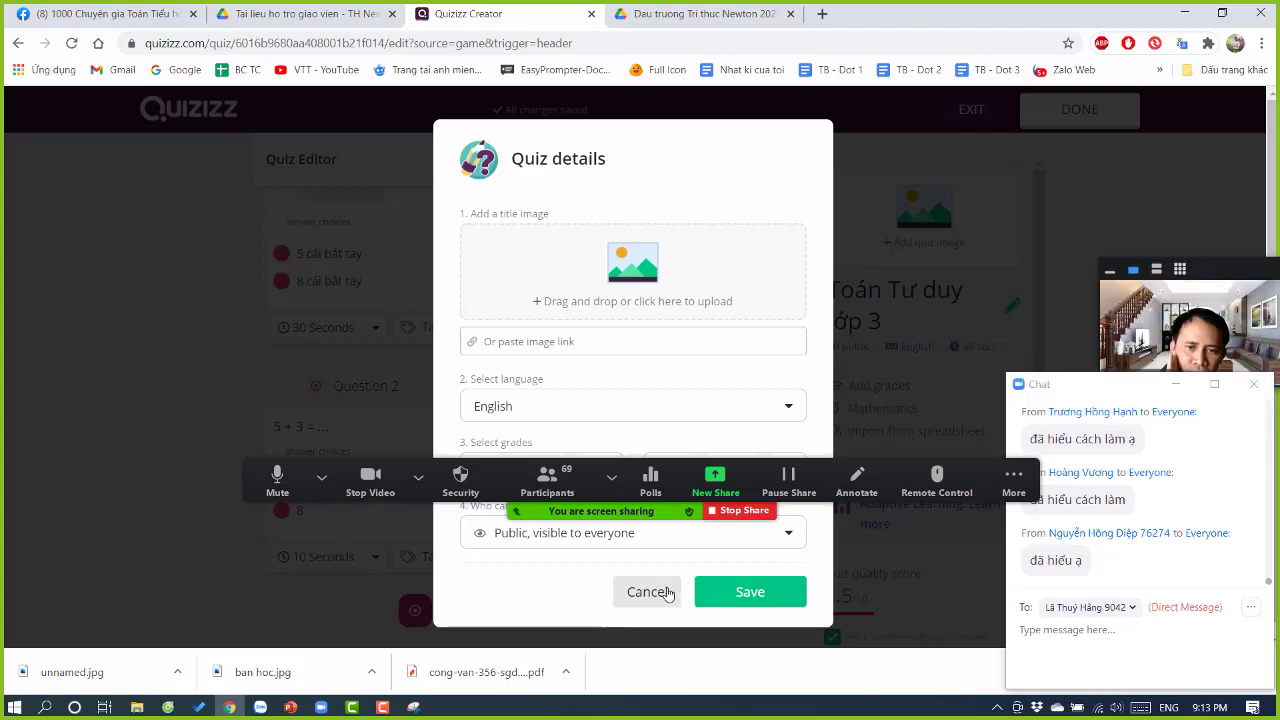
{"action": "left_click", "coordinate": [647, 592]}
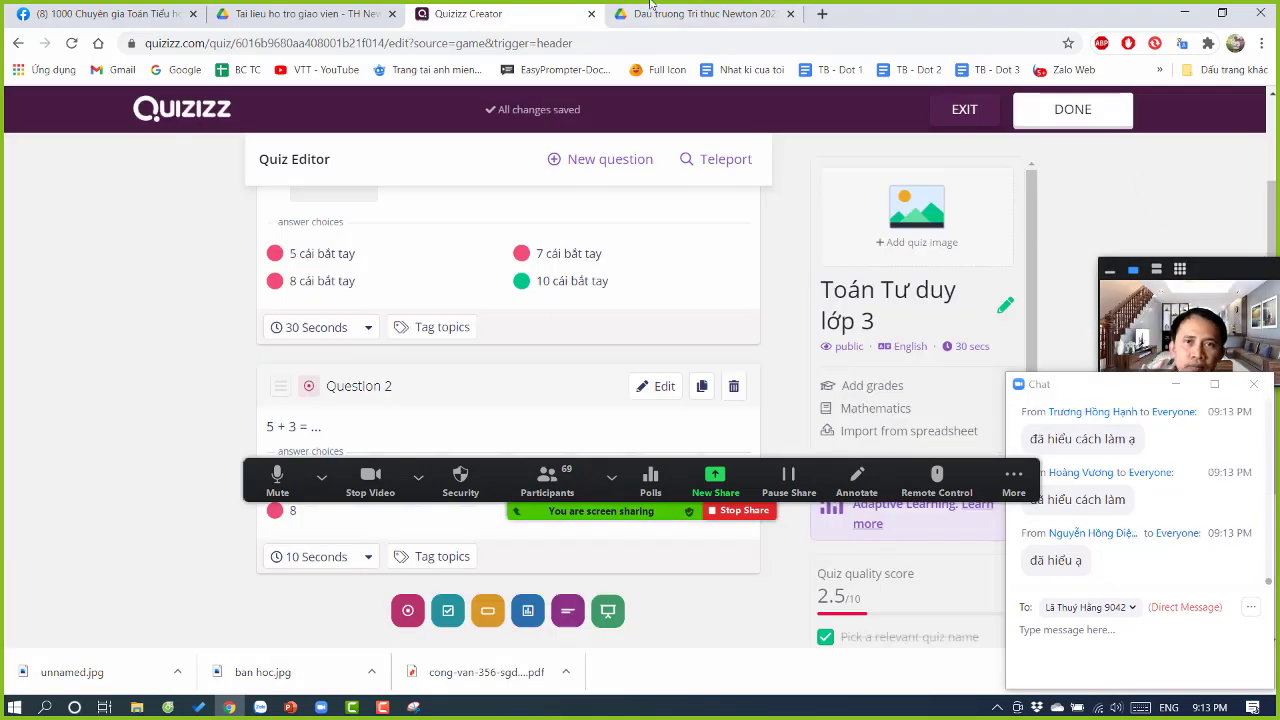
Step: Show the Google Drive folder "Dau truong Tri thuc Newton 2021" and stop the Zoom screen share
{"action": "left_click", "coordinate": [690, 14]}
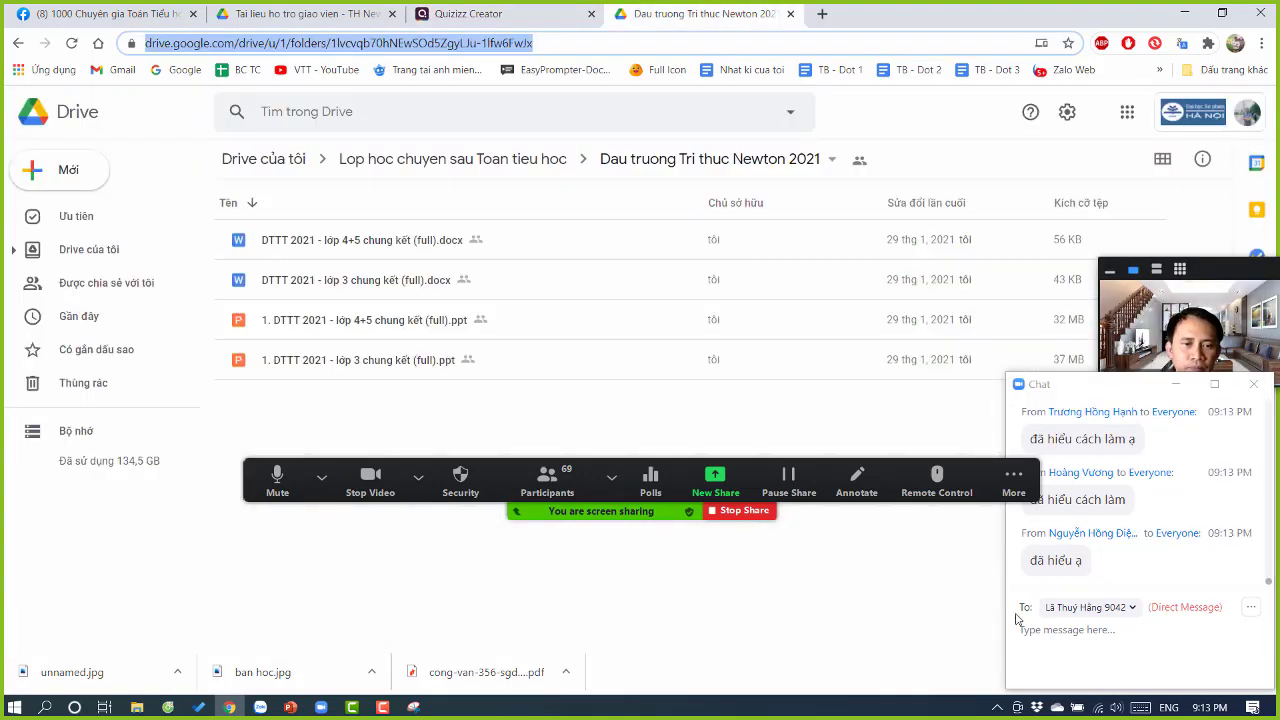
{"action": "left_click", "coordinate": [746, 510]}
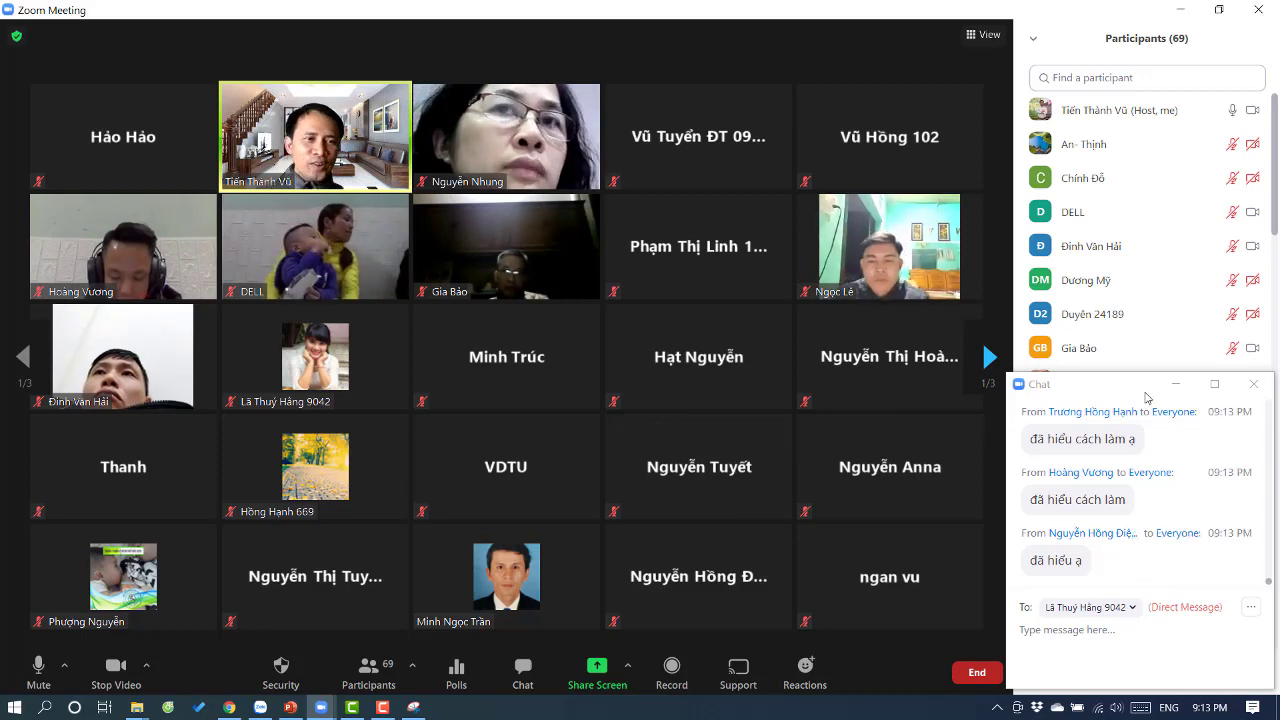
Step: Move the meeting chat window up over the participants list and set its recipient to Everyone (in Meeting)
{"action": "left_click_drag", "start_coordinate": [1146, 390], "coordinate": [1142, 28]}
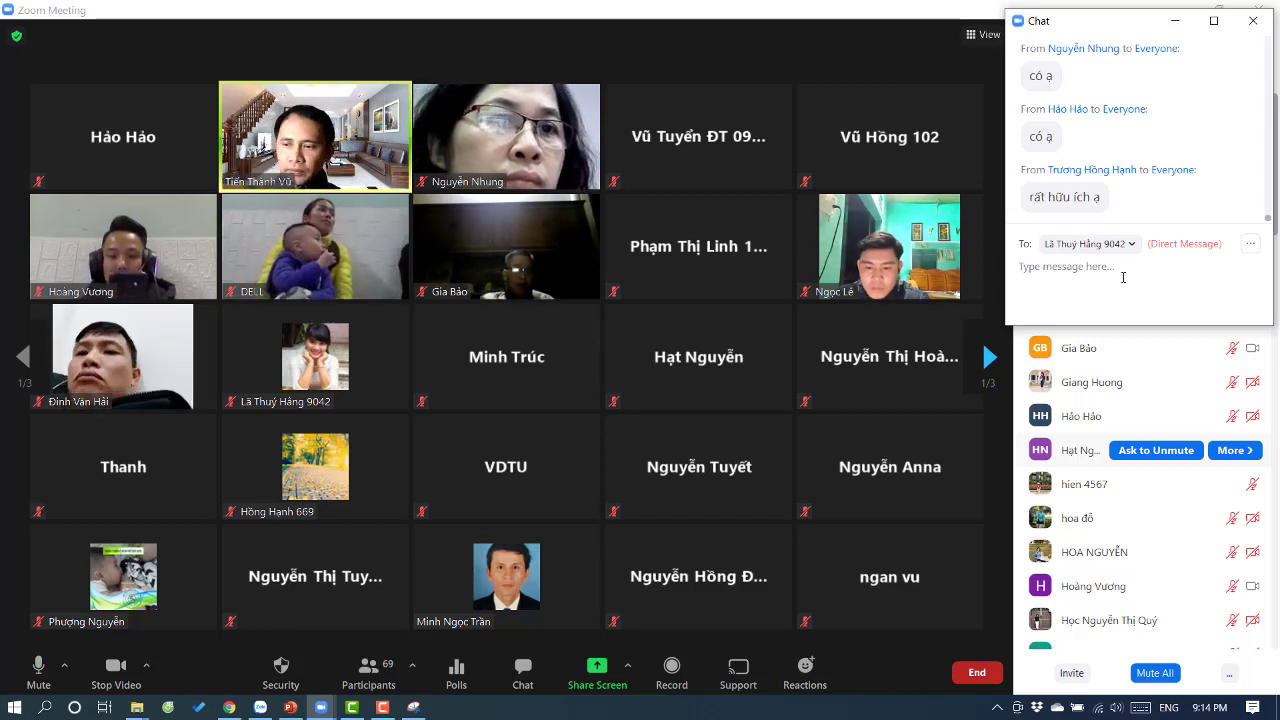
{"action": "left_click", "coordinate": [1136, 246]}
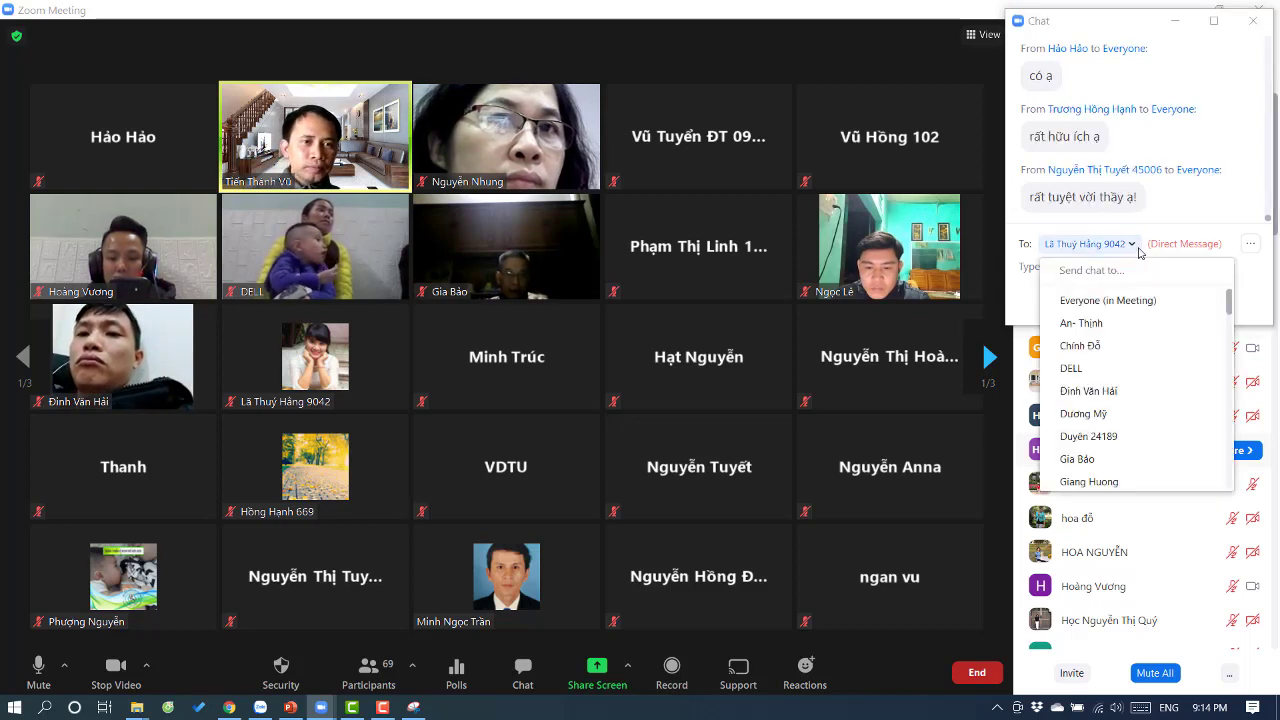
{"action": "left_click", "coordinate": [1150, 303]}
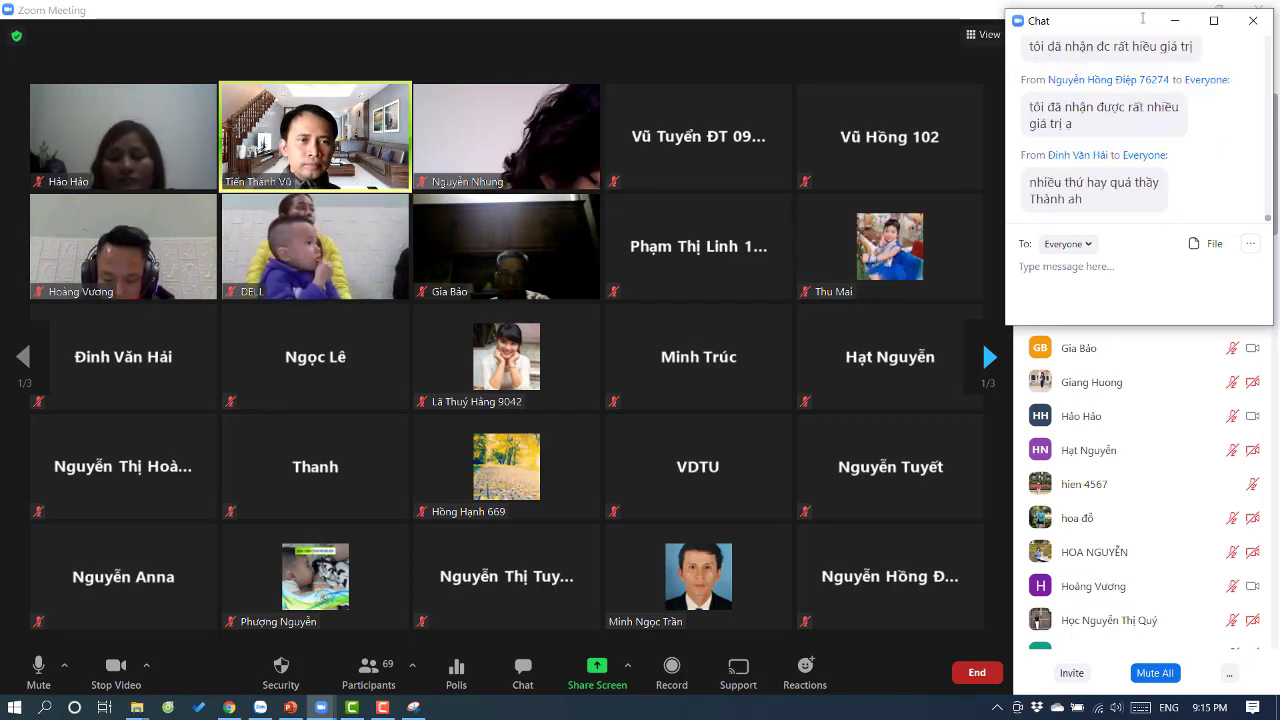
Step: Maximize the meeting chat window and read through the participants' feedback messages
{"action": "mouse_move", "coordinate": [1127, 24]}
{"action": "left_mouse_down"}
{"action": "mouse_move", "coordinate": [1127, 384]}
{"action": "mouse_move", "coordinate": [1127, 22]}
{"action": "mouse_move", "coordinate": [1125, 35]}
{"action": "left_mouse_up"}
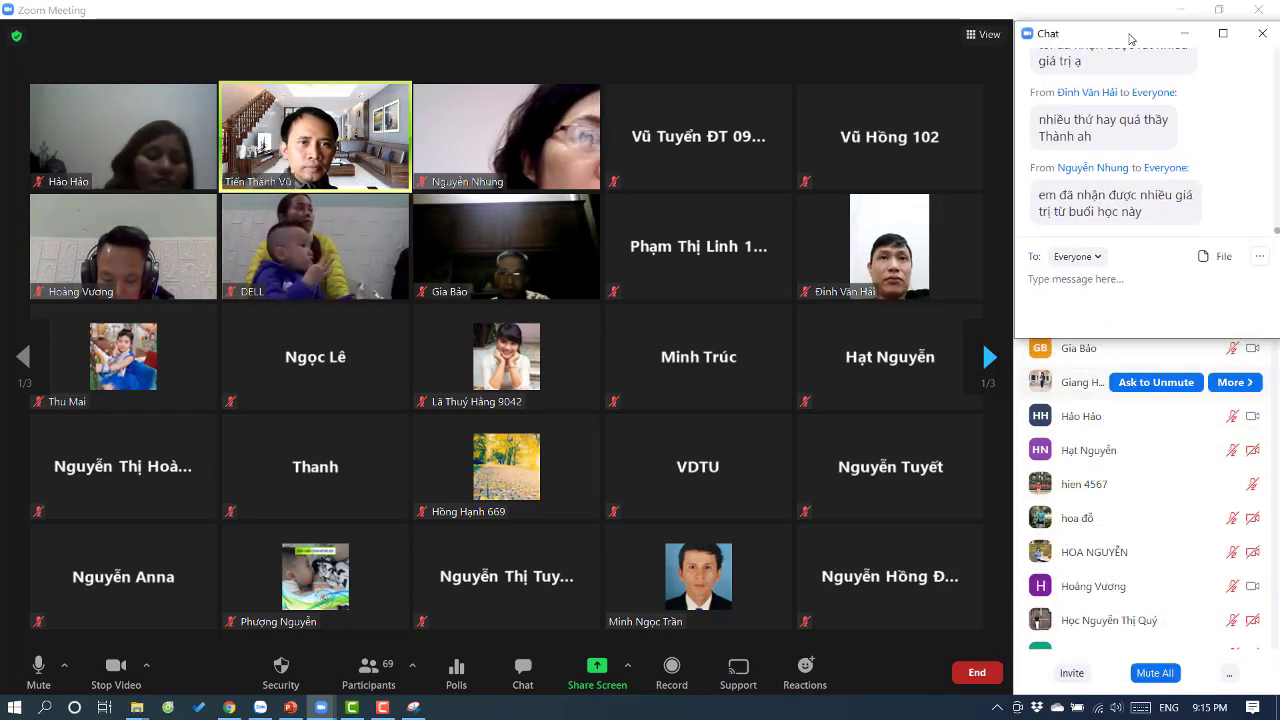
{"action": "scroll", "coordinate": [1166, 193], "scroll_direction": "up", "scroll_amount": 1}
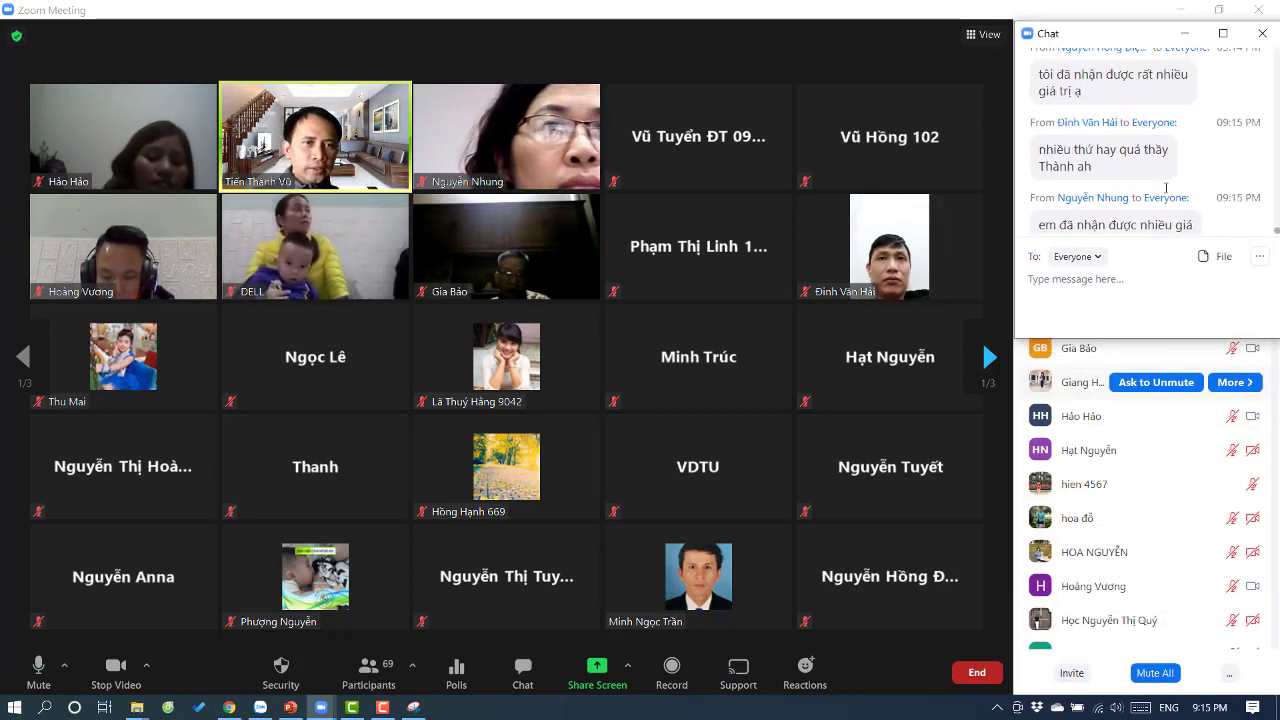
{"action": "left_click", "coordinate": [1222, 33]}
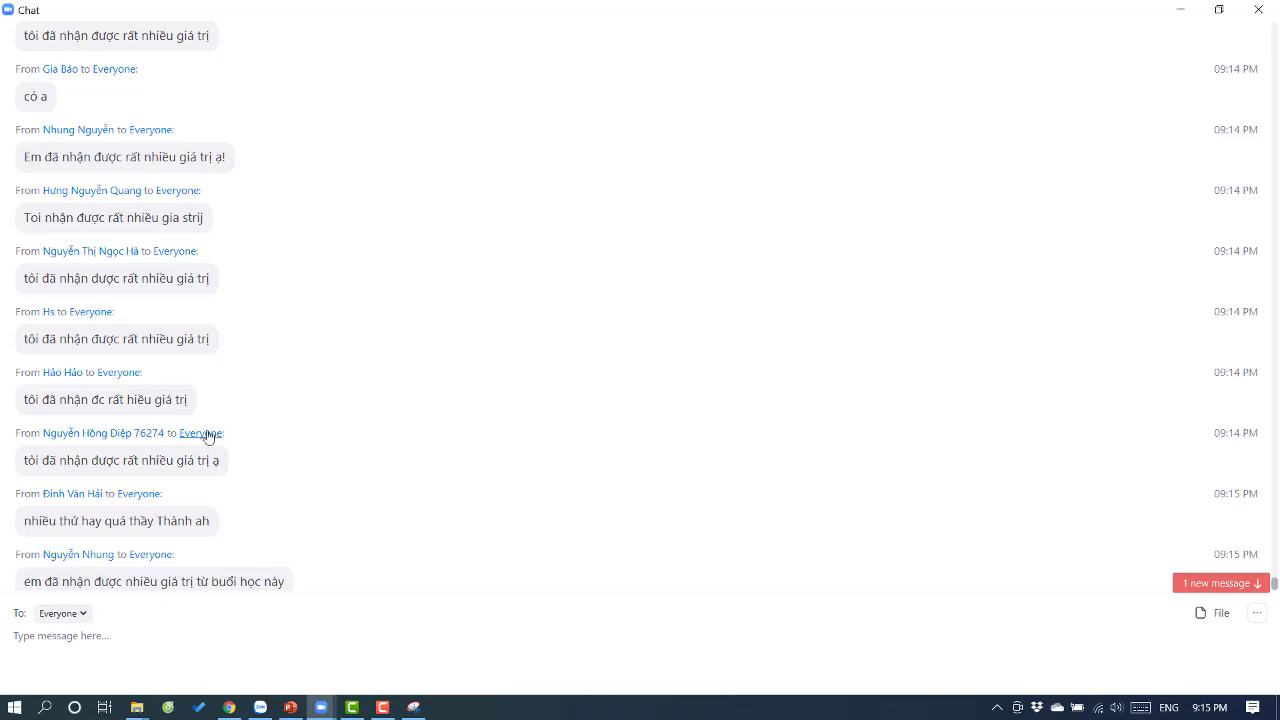
{"action": "scroll", "coordinate": [204, 437], "scroll_direction": "down", "scroll_amount": 3}
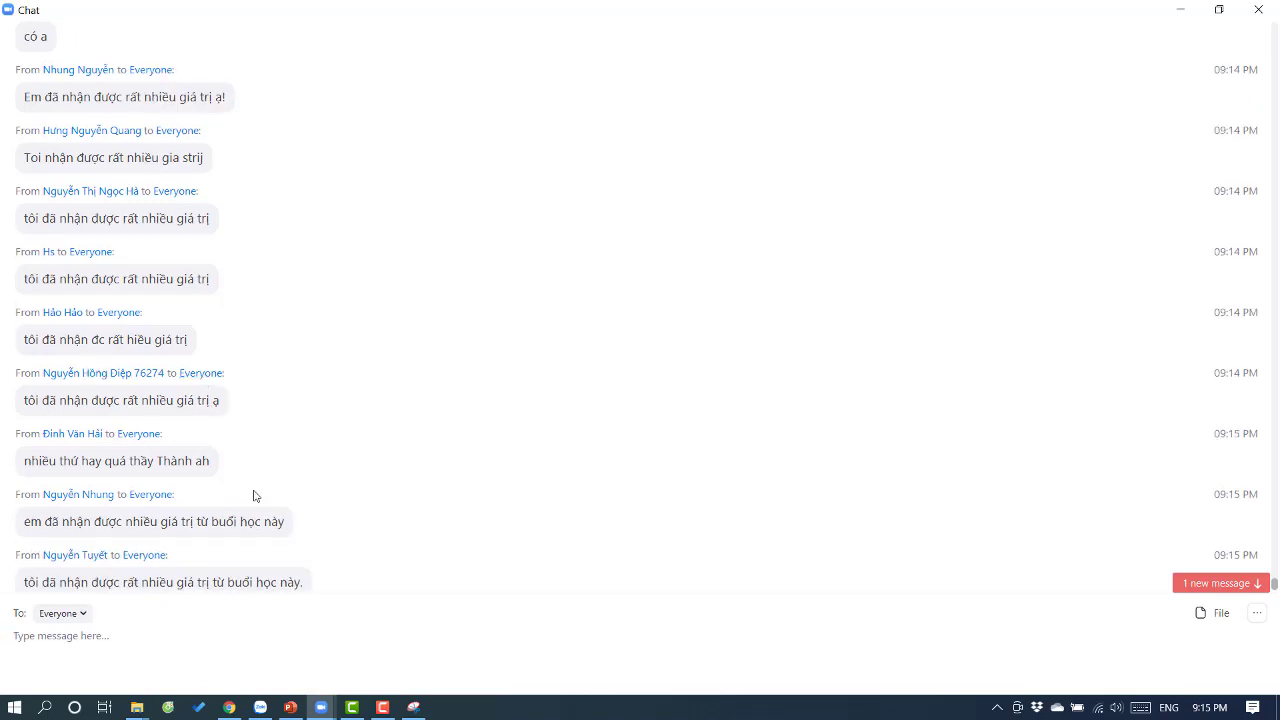